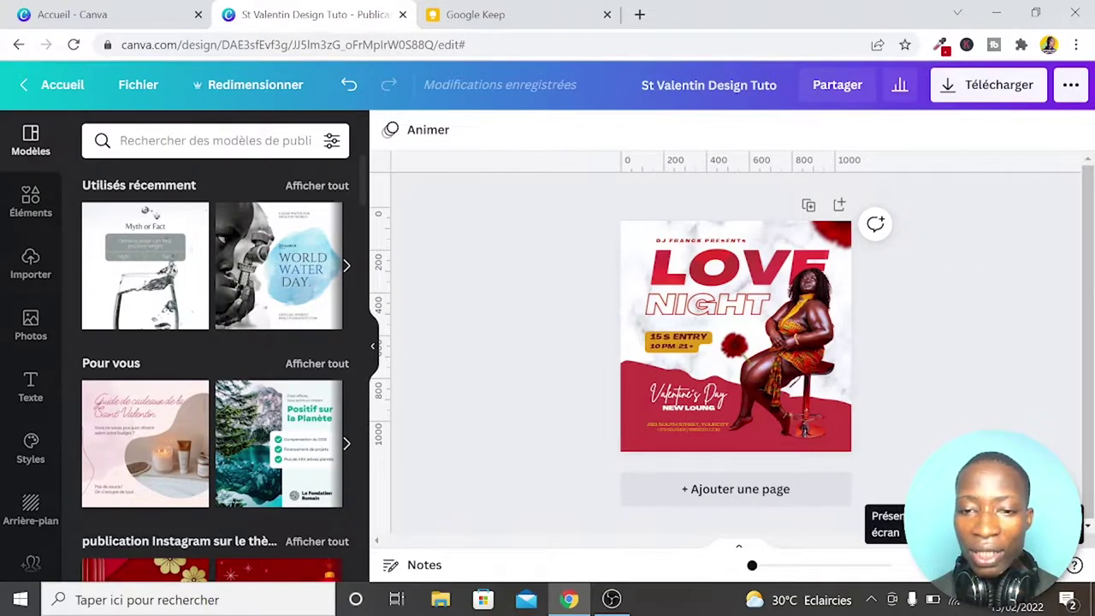
Zoom in and scroll around the Love Night flyer to inspect it
mouse_move(752, 566)
mouse_down()
mouse_move(769, 567)
mouse_move(757, 566)
mouse_up()
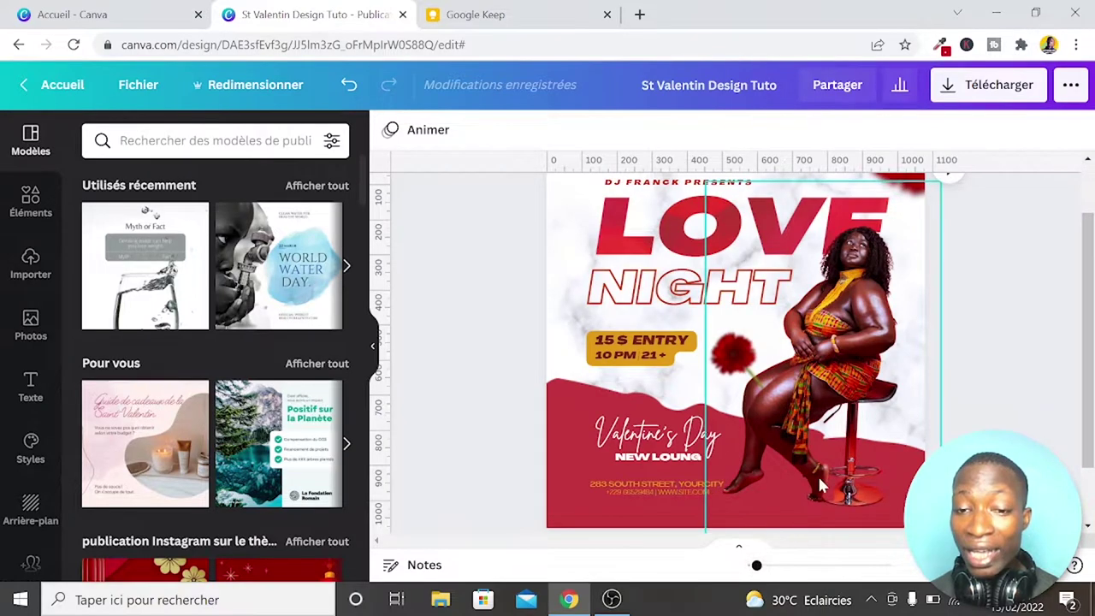
scroll(953, 333, up, 2)
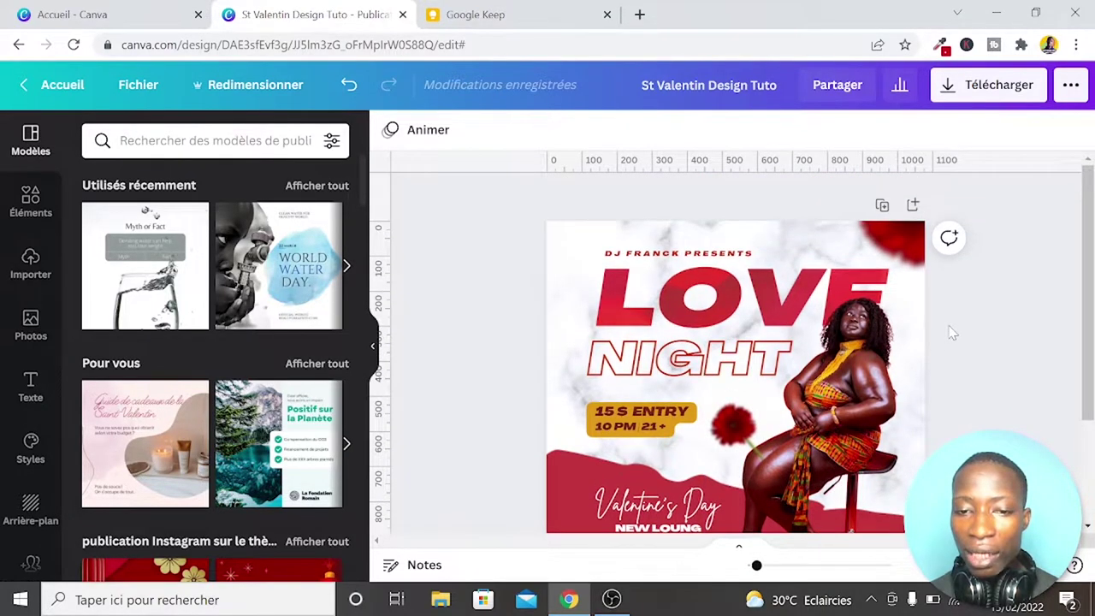
scroll(952, 334, down, 3)
scroll(952, 333, up, 3)
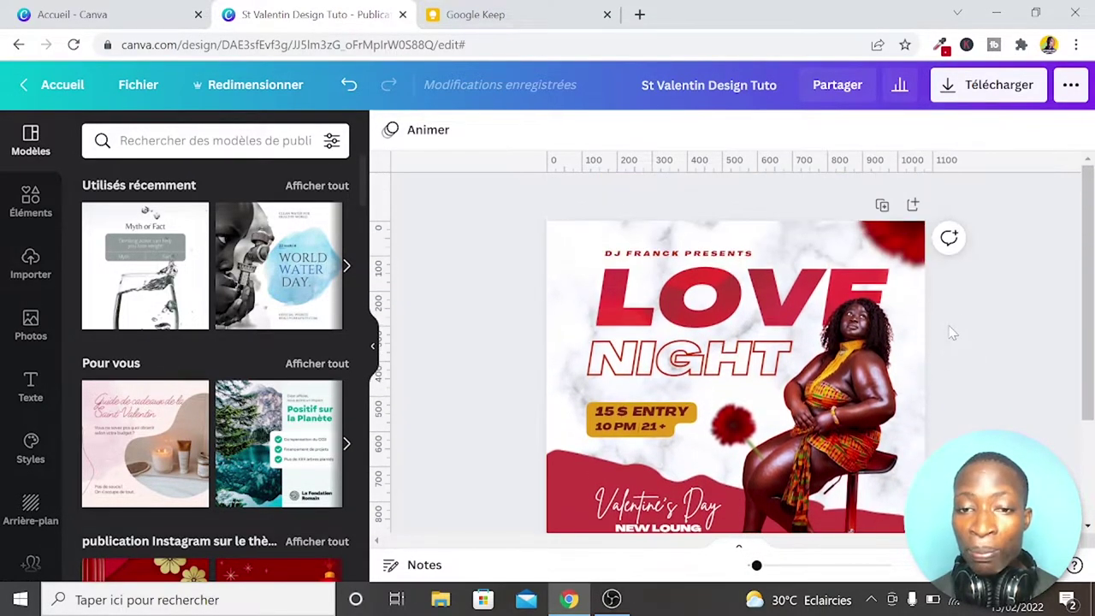
scroll(952, 334, down, 1)
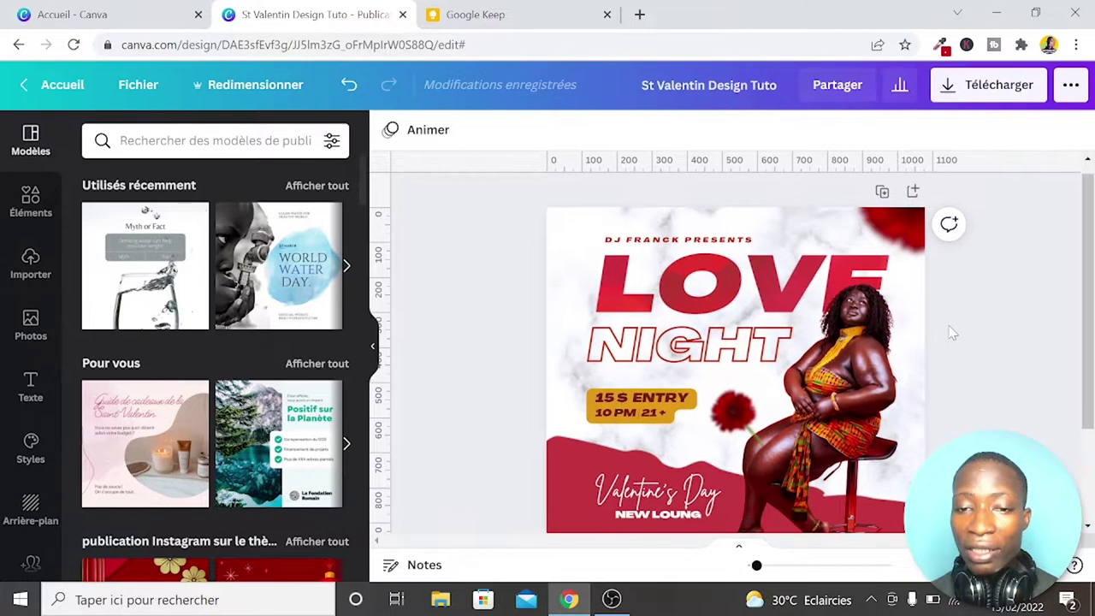
scroll(952, 334, down, 2)
scroll(952, 333, up, 3)
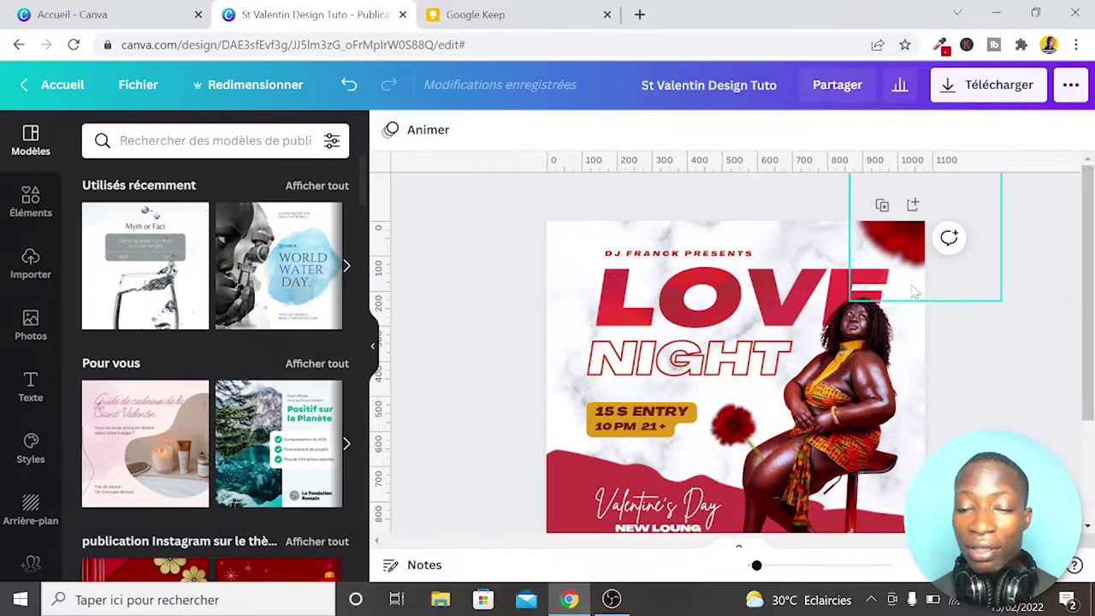
scroll(955, 343, down, 3)
scroll(955, 342, down, 1)
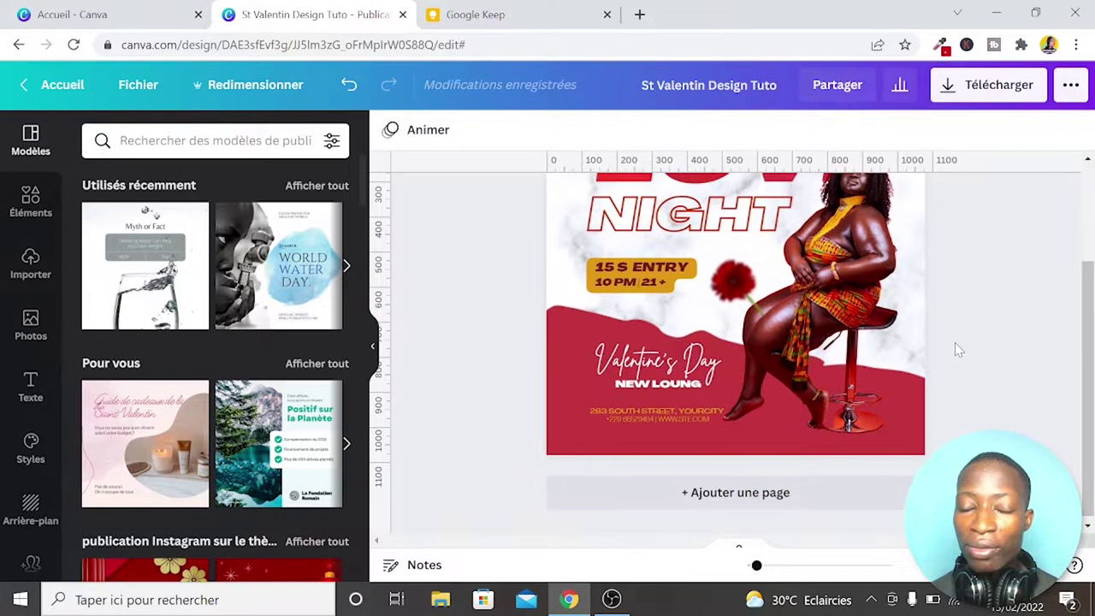
scroll(959, 349, up, 2)
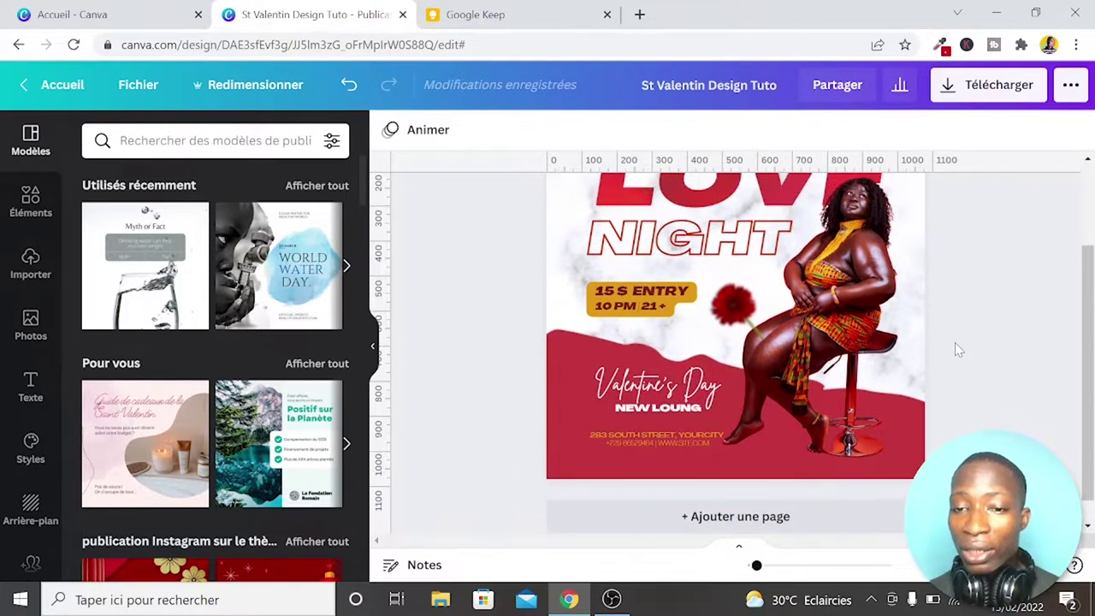
scroll(958, 349, up, 1)
scroll(959, 350, up, 1)
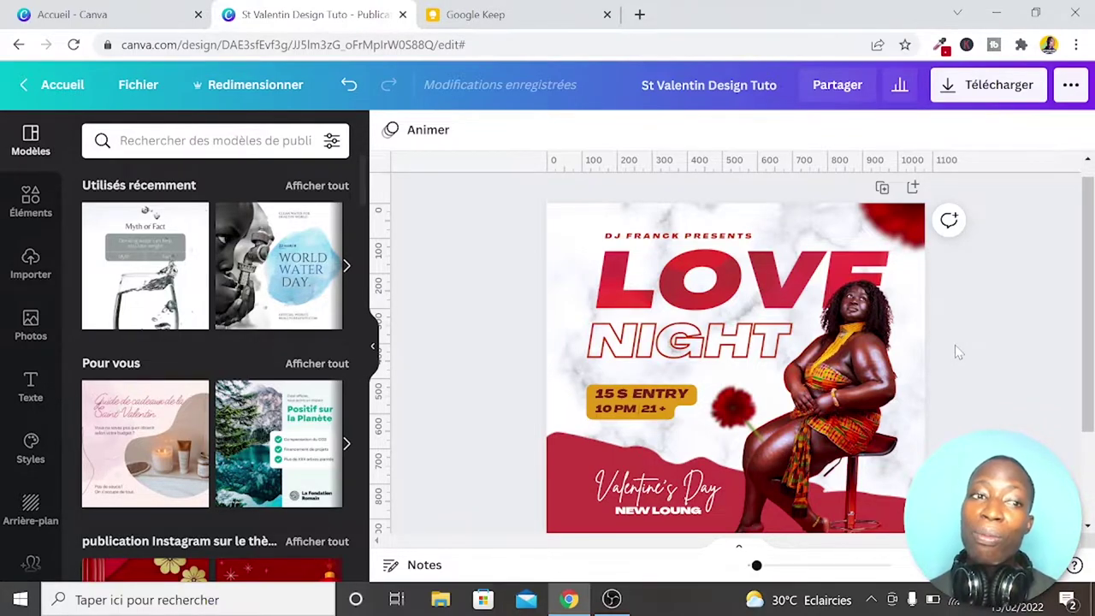
scroll(958, 351, down, 3)
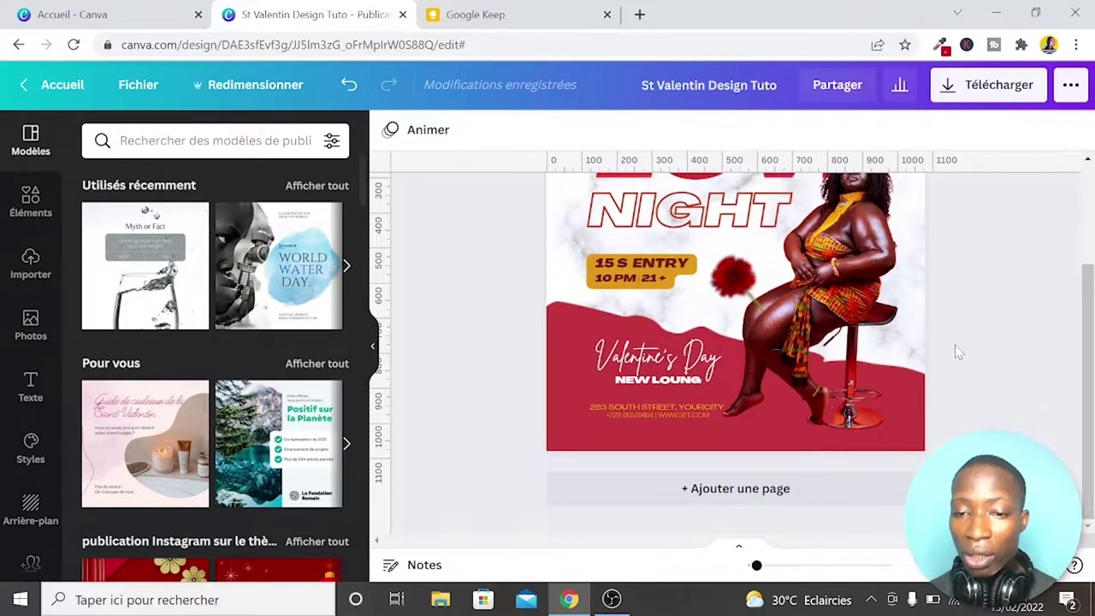
scroll(955, 345, up, 2)
scroll(955, 345, down, 1)
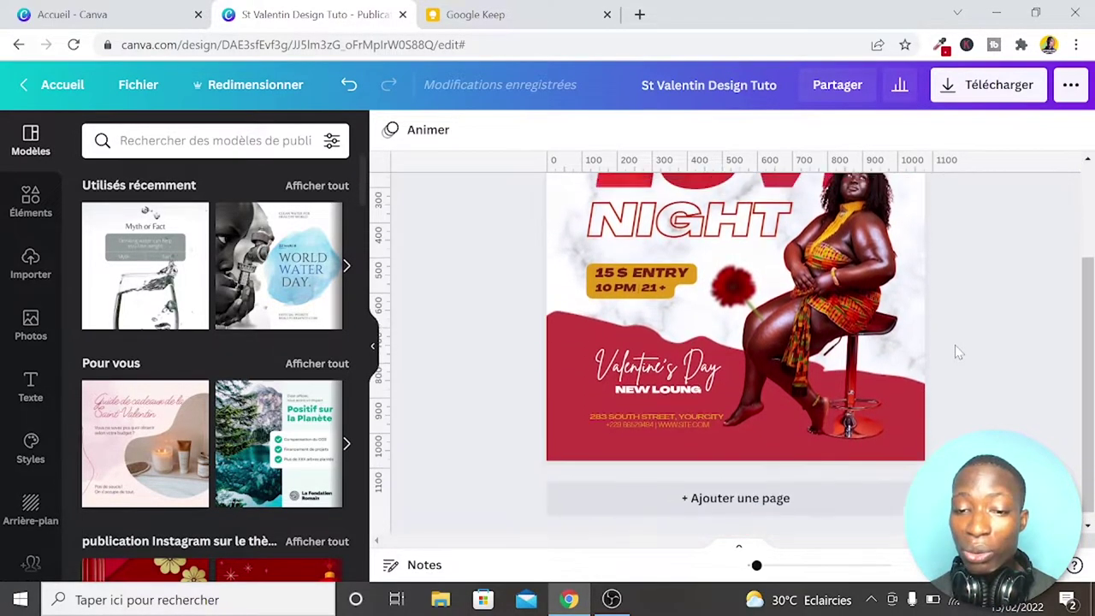
scroll(956, 349, up, 3)
scroll(956, 348, down, 3)
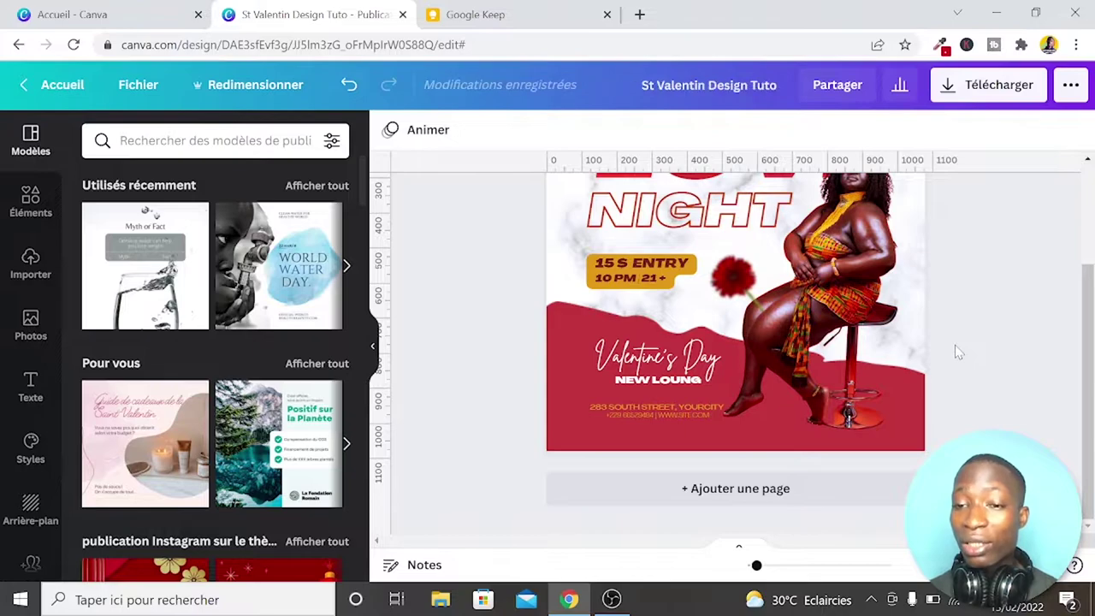
scroll(955, 345, up, 3)
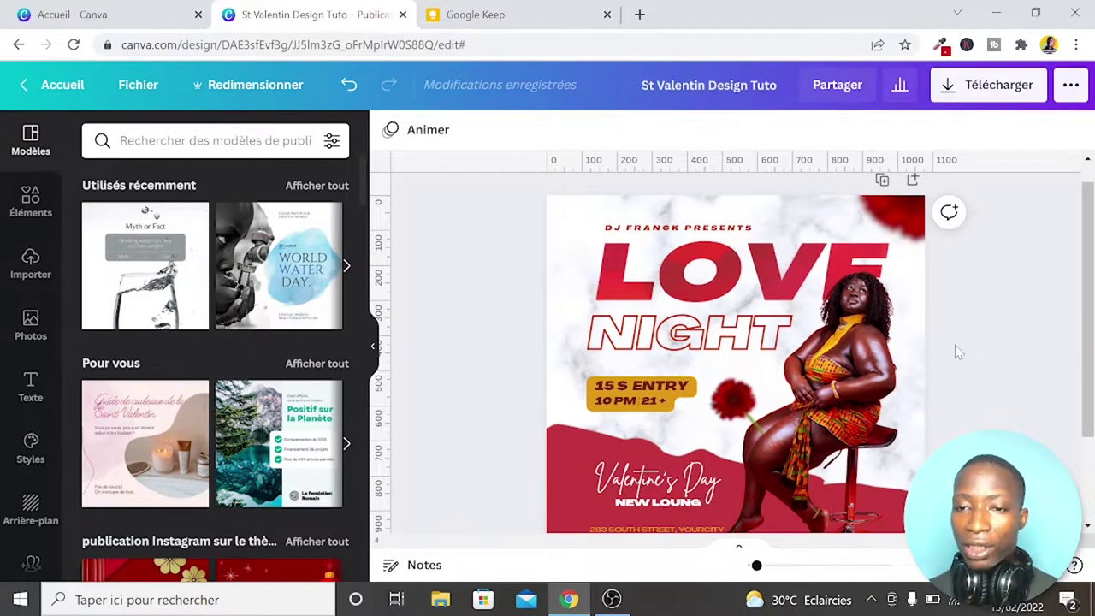
scroll(955, 345, down, 1)
scroll(955, 345, up, 1)
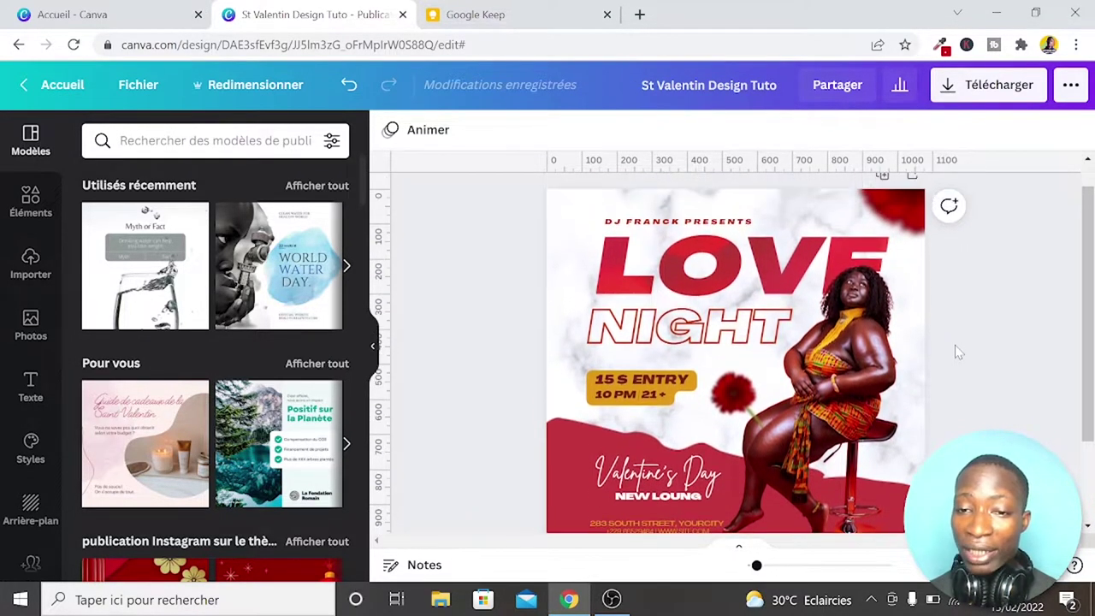
scroll(955, 345, up, 1)
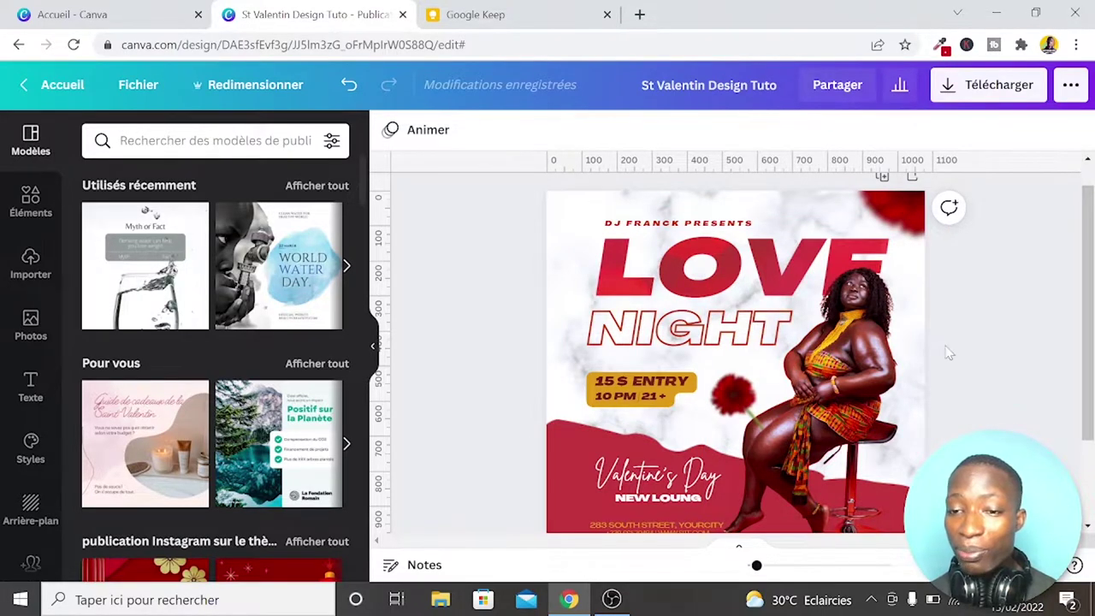
scroll(948, 353, down, 2)
scroll(949, 353, down, 1)
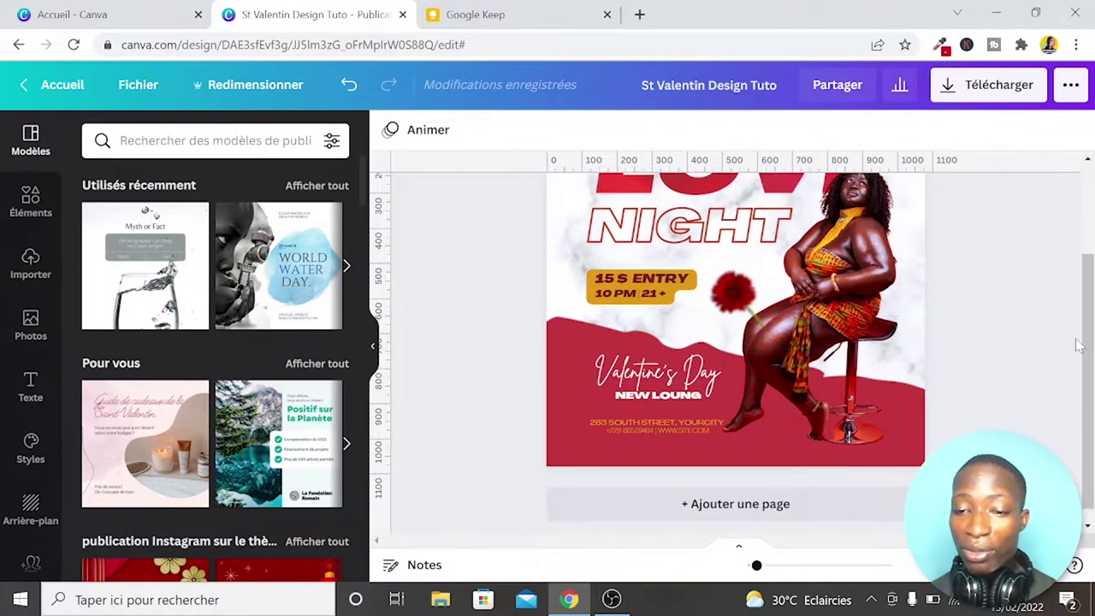
scroll(1003, 273, up, 3)
scroll(1004, 272, down, 3)
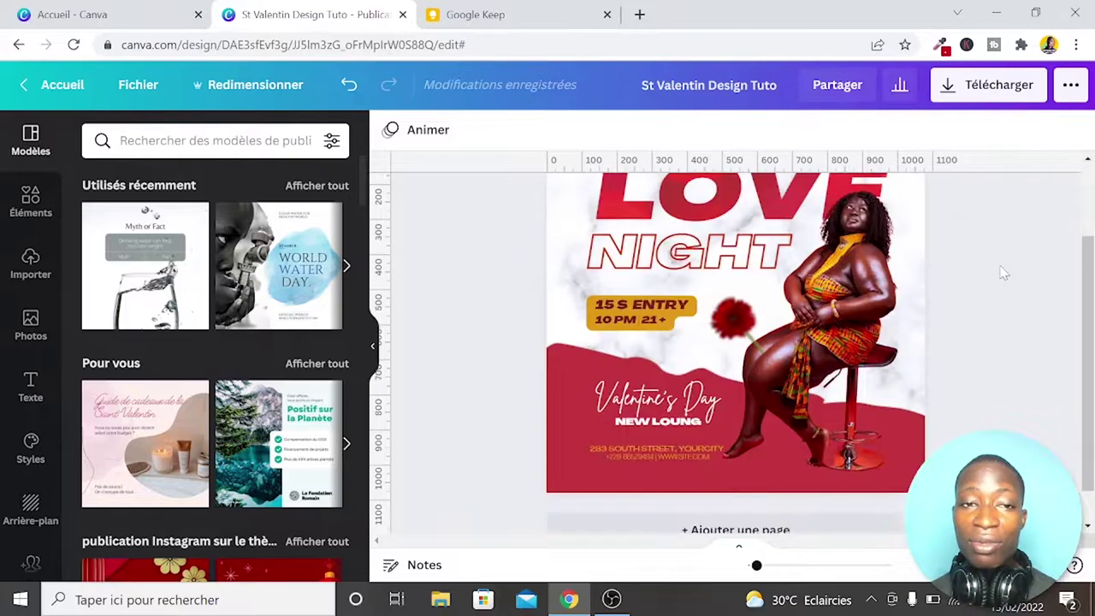
scroll(1004, 272, down, 1)
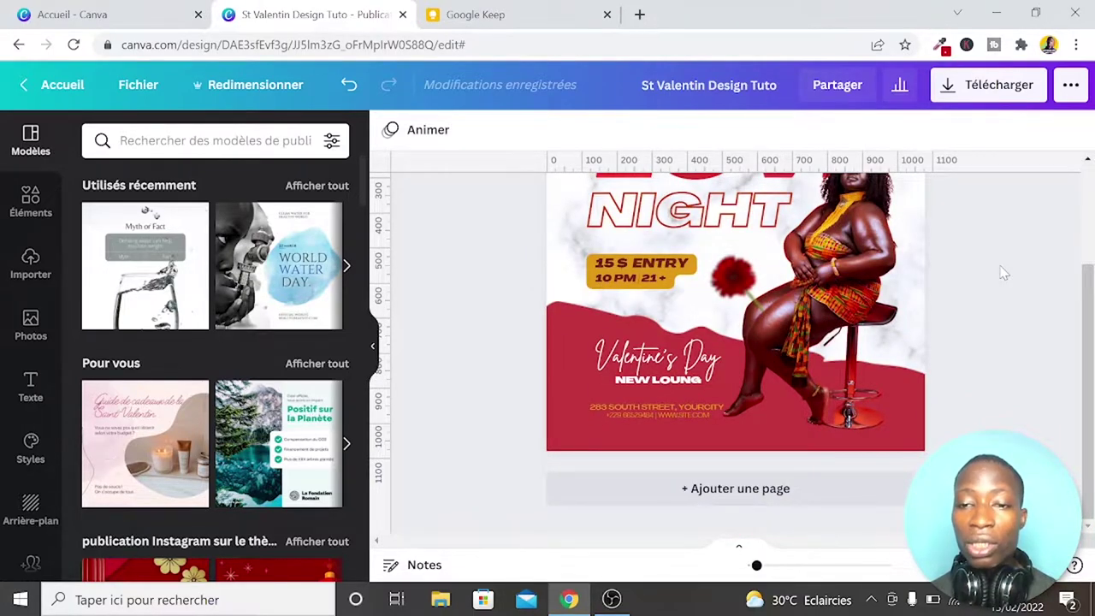
scroll(1004, 272, up, 3)
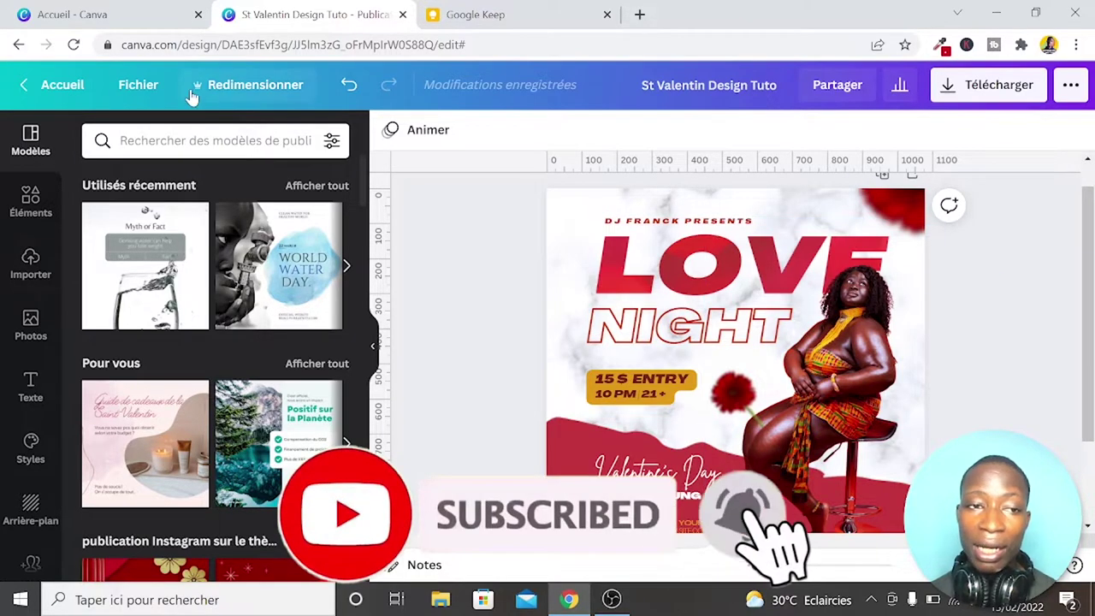
Check the design's size in the Fichier menu, then go to the Canva home page
click(147, 83)
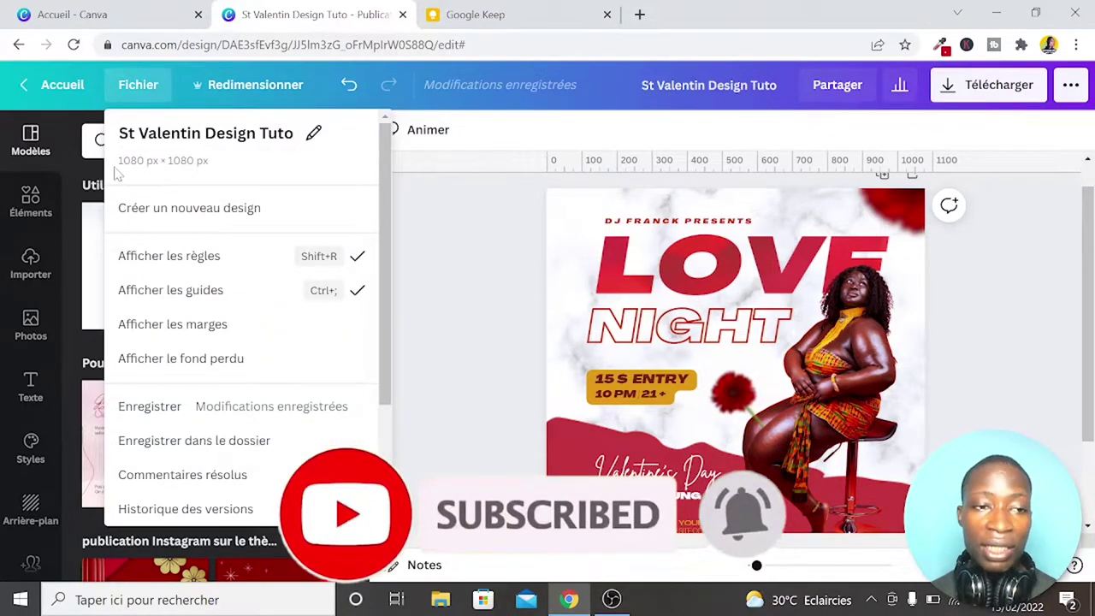
click(511, 232)
click(128, 14)
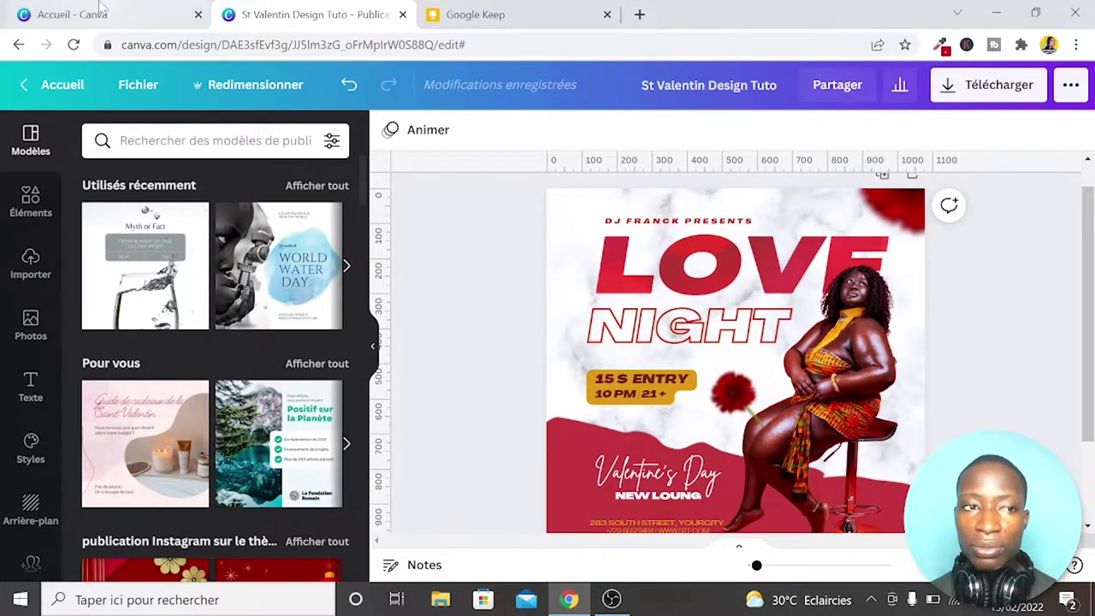
scroll(648, 253, up, 5)
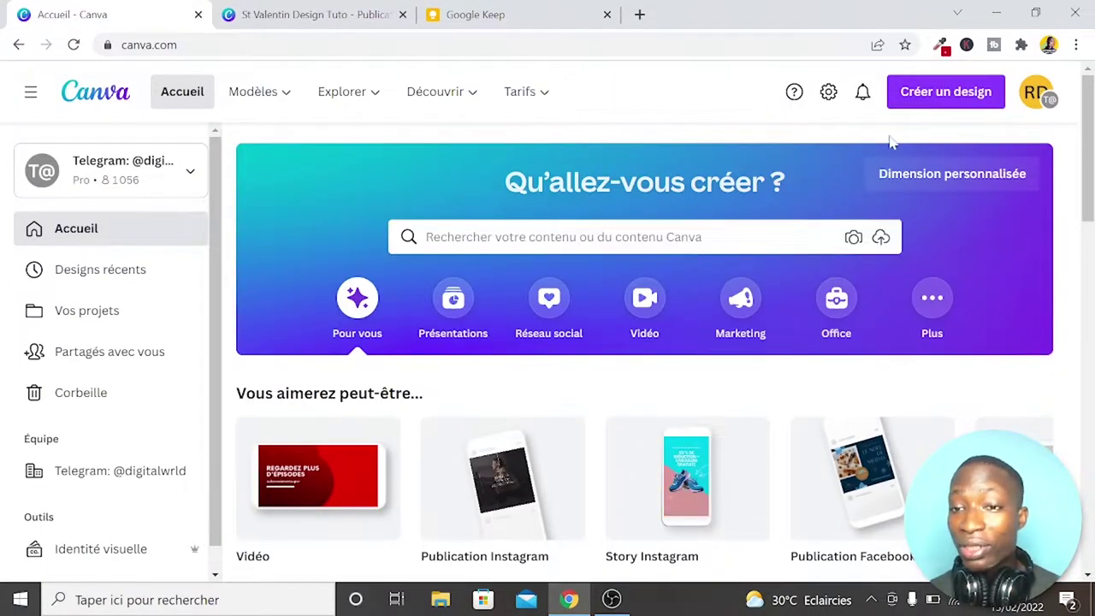
Create a new 1080 × 1080 Instagram post, then return to the St Valentin flyer tab
click(941, 92)
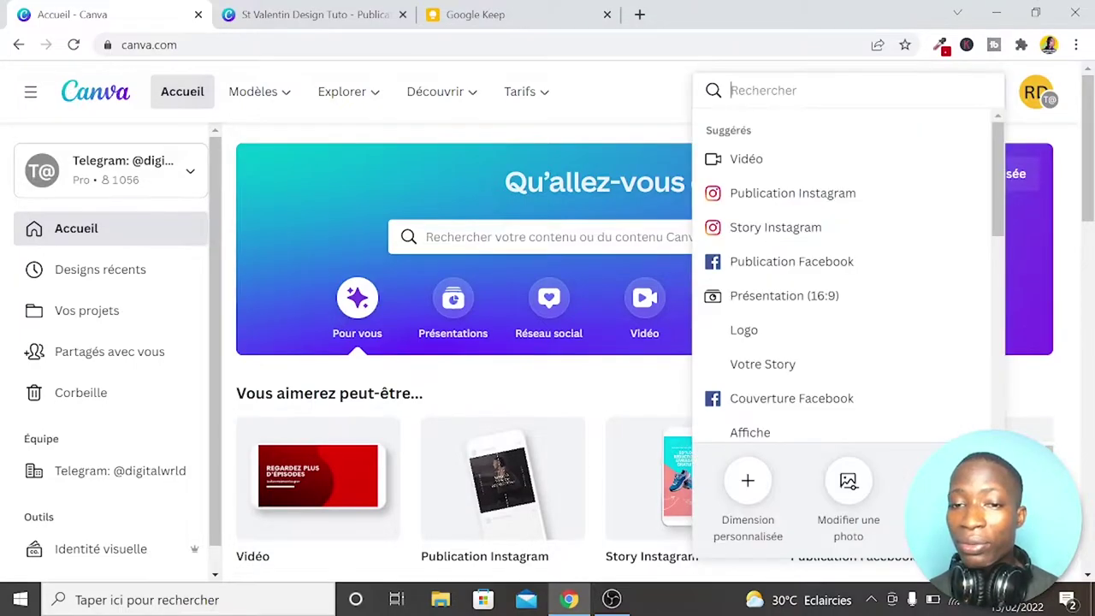
click(855, 195)
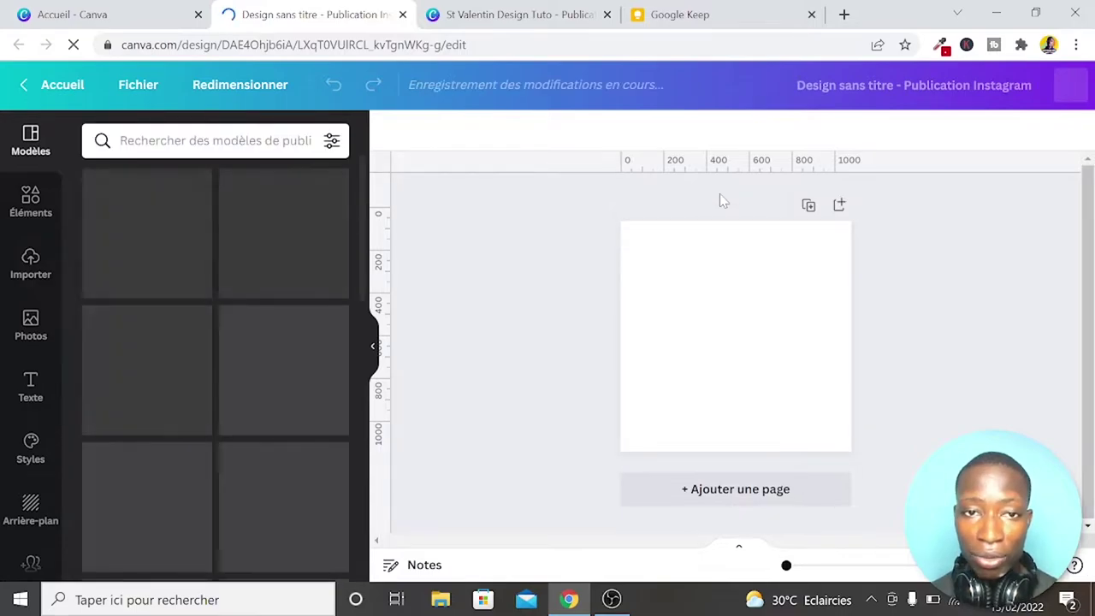
click(469, 7)
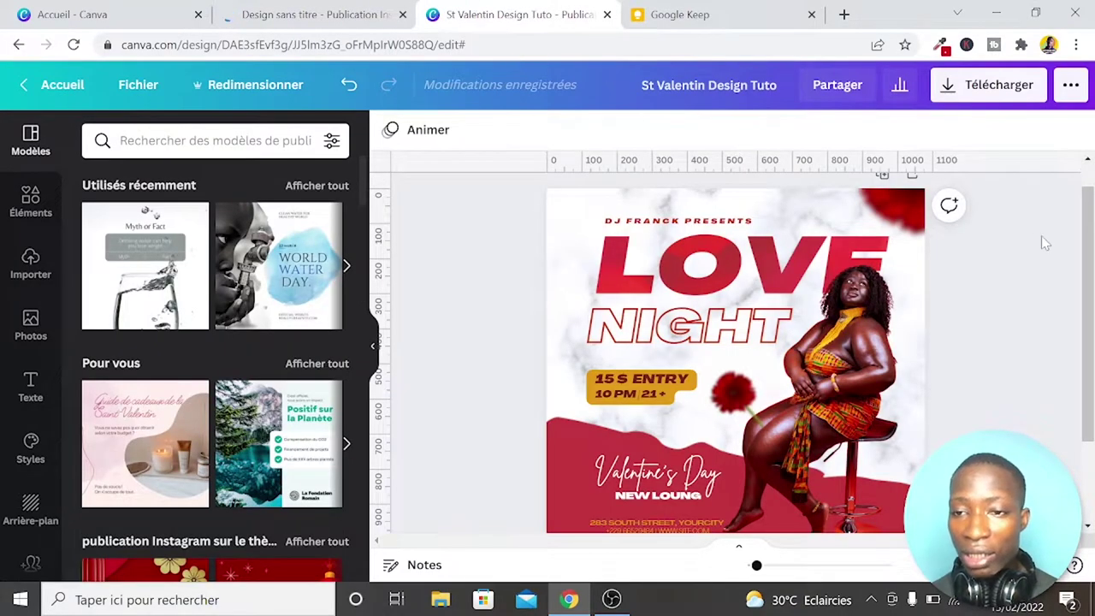
scroll(988, 301, up, 1)
Add a blank Page 2 below the Love Night flyer and scroll to it
click(912, 206)
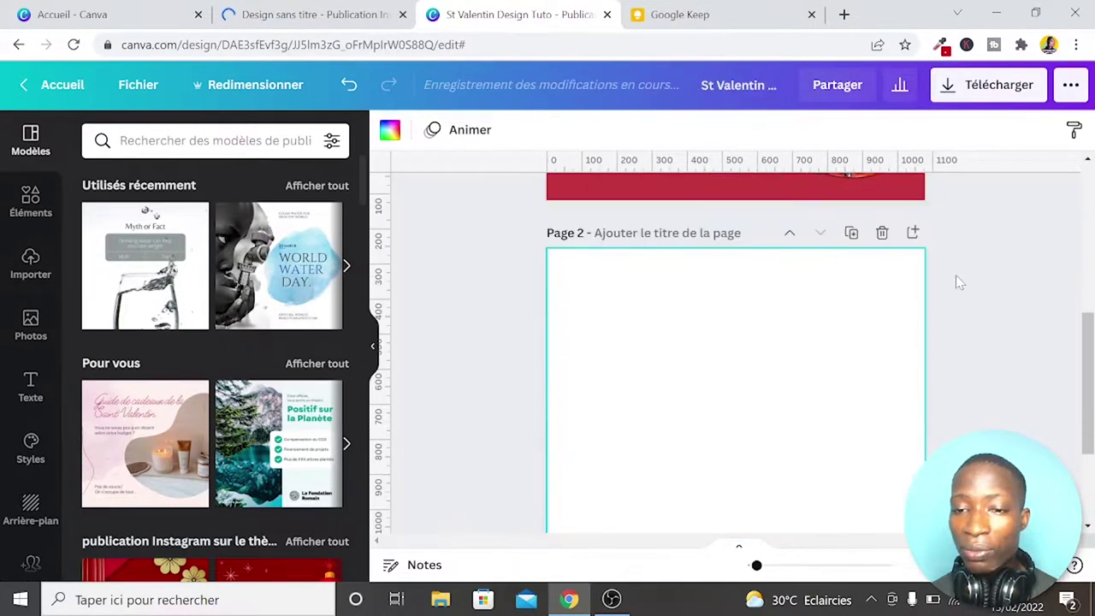
scroll(958, 329, up, 5)
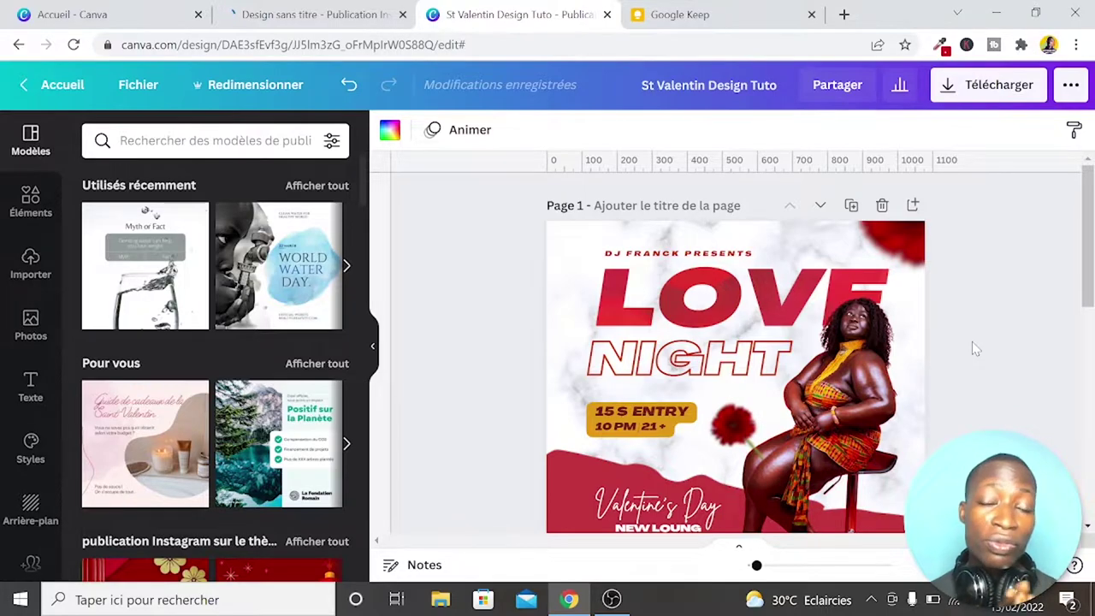
scroll(973, 347, down, 3)
scroll(973, 346, down, 2)
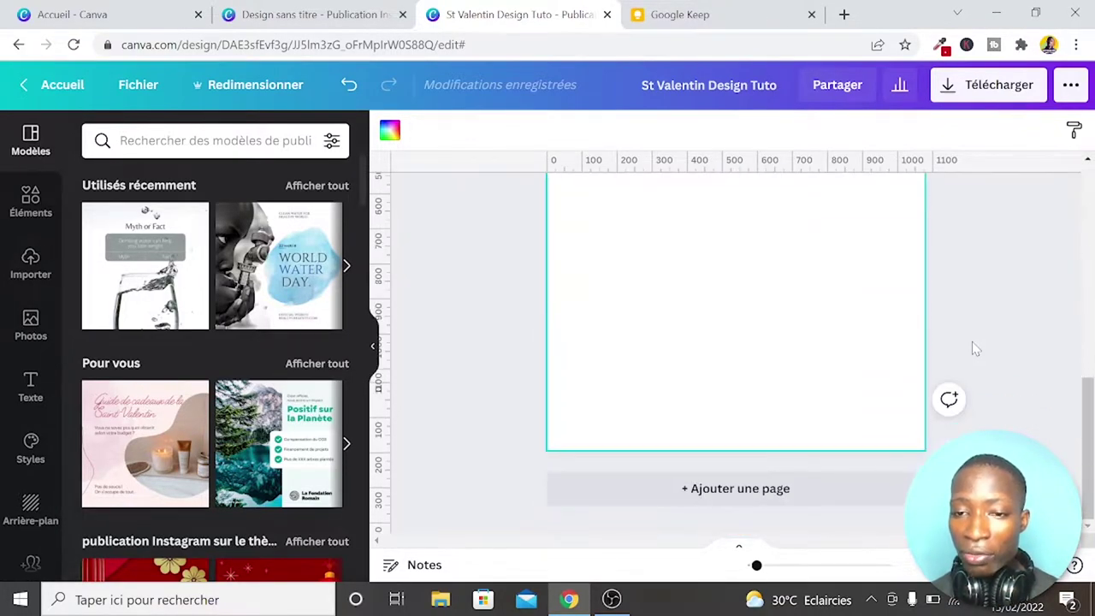
scroll(974, 347, up, 5)
scroll(974, 347, down, 2)
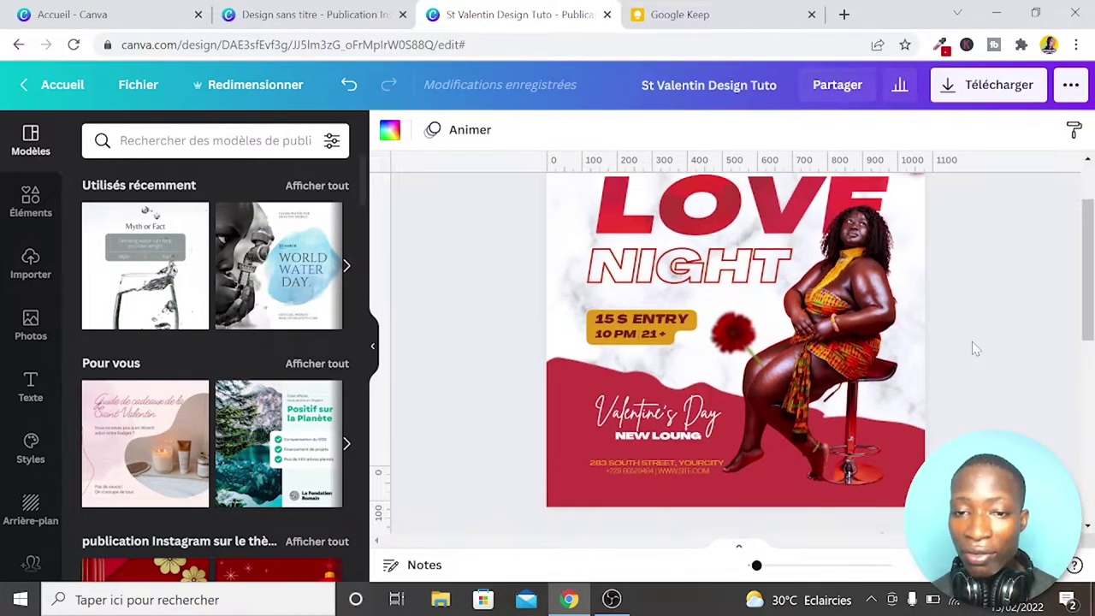
scroll(972, 342, up, 1)
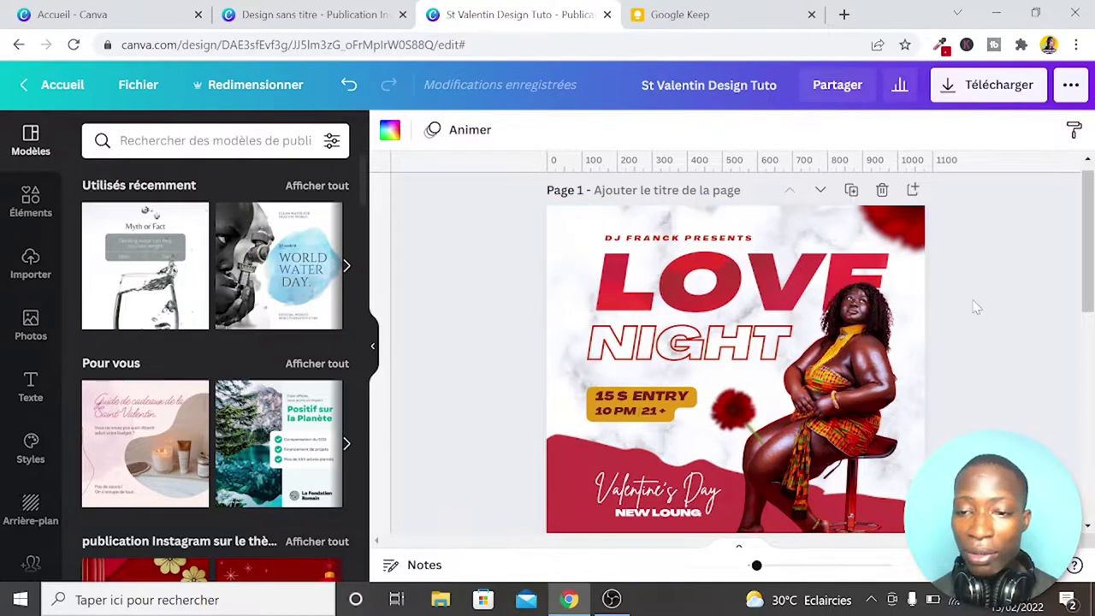
scroll(975, 306, down, 2)
scroll(975, 307, down, 3)
scroll(976, 307, up, 2)
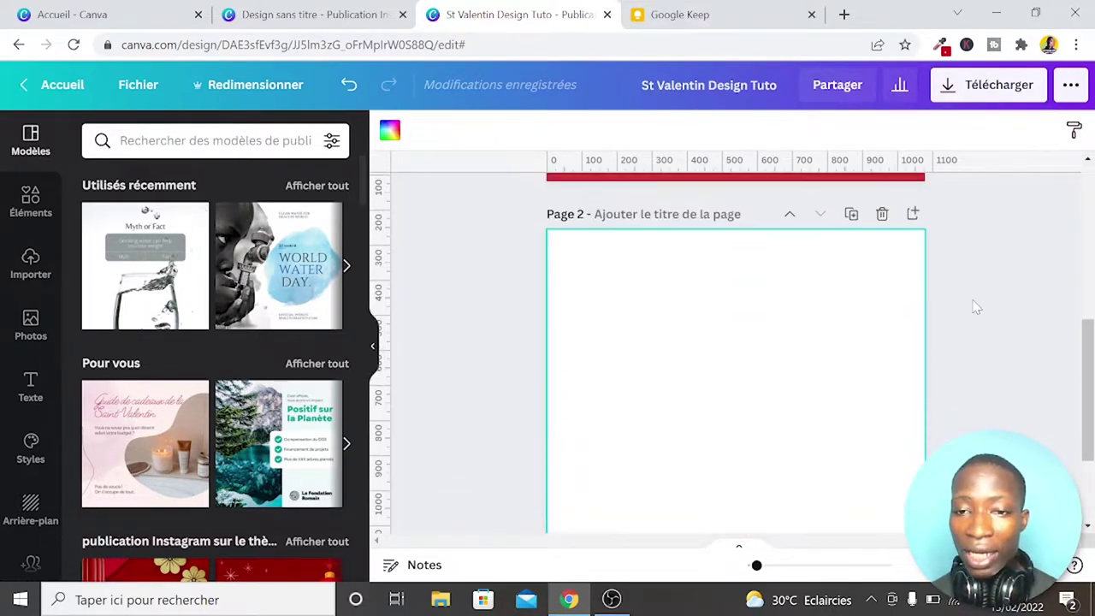
scroll(976, 306, up, 1)
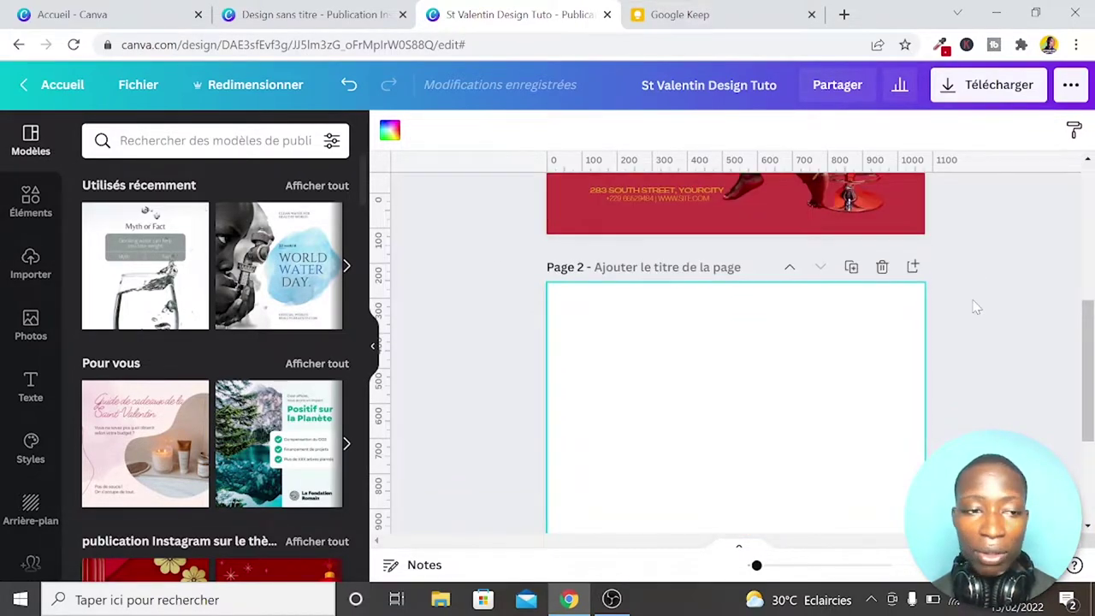
Search the Photos library for 'white background', fixing the typo in the query
click(31, 330)
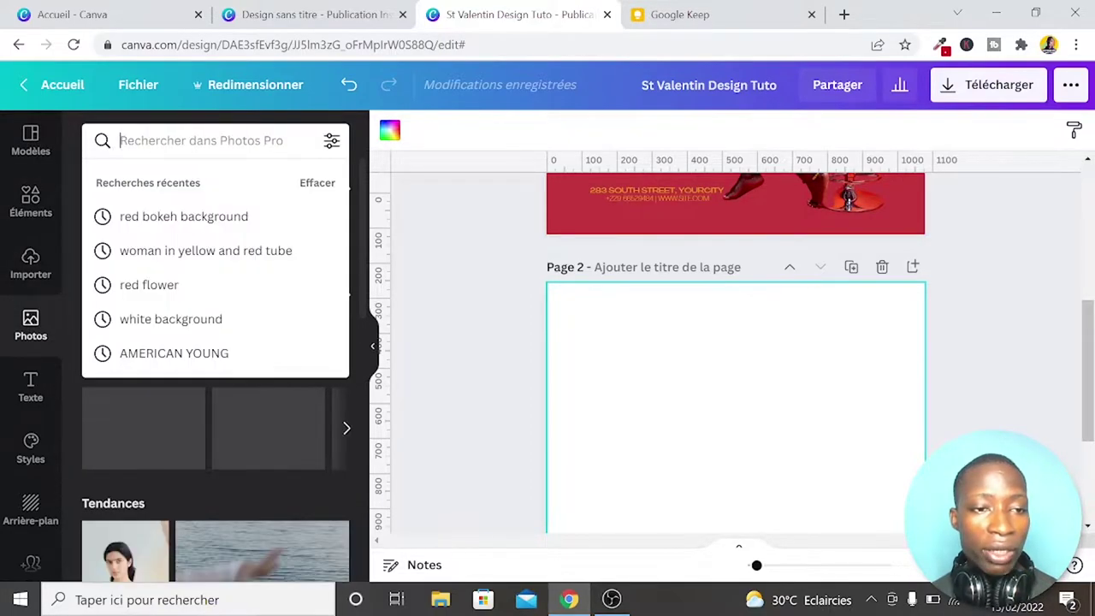
text(whi)
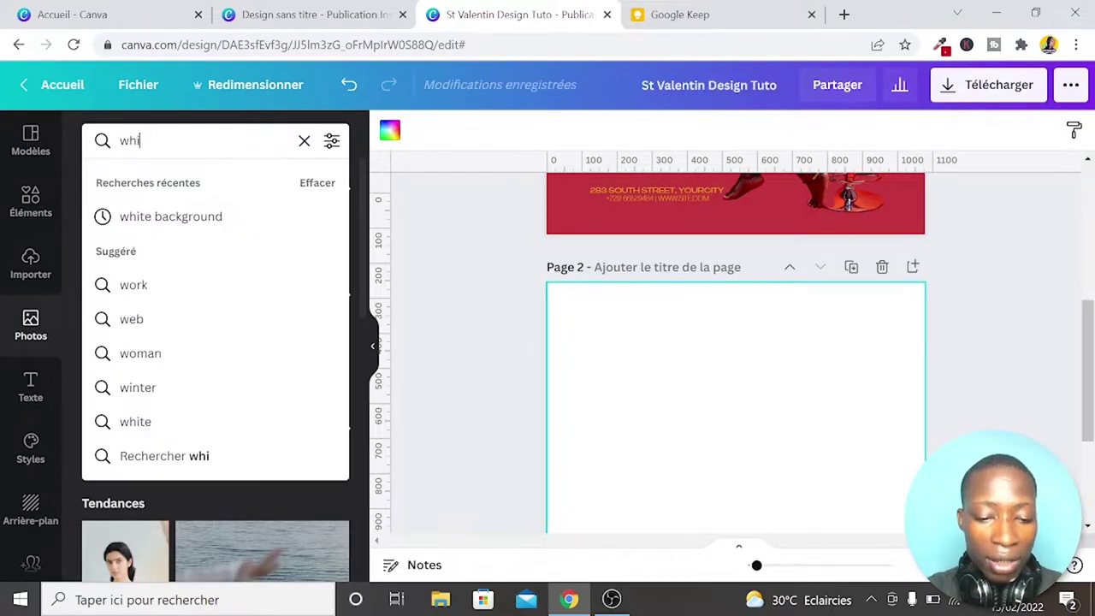
text(te back)
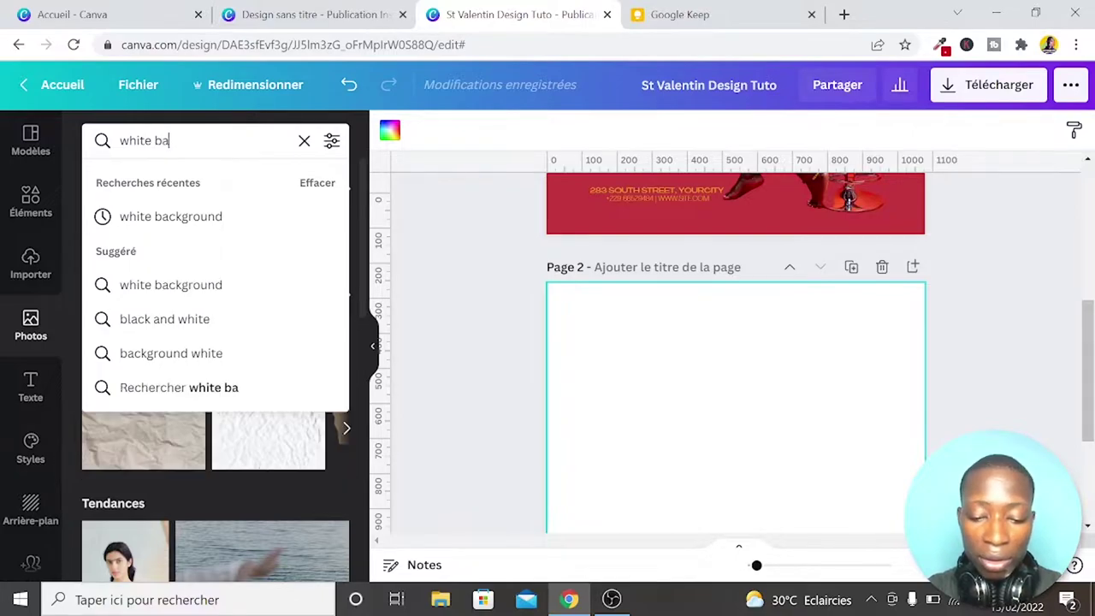
text(roug)
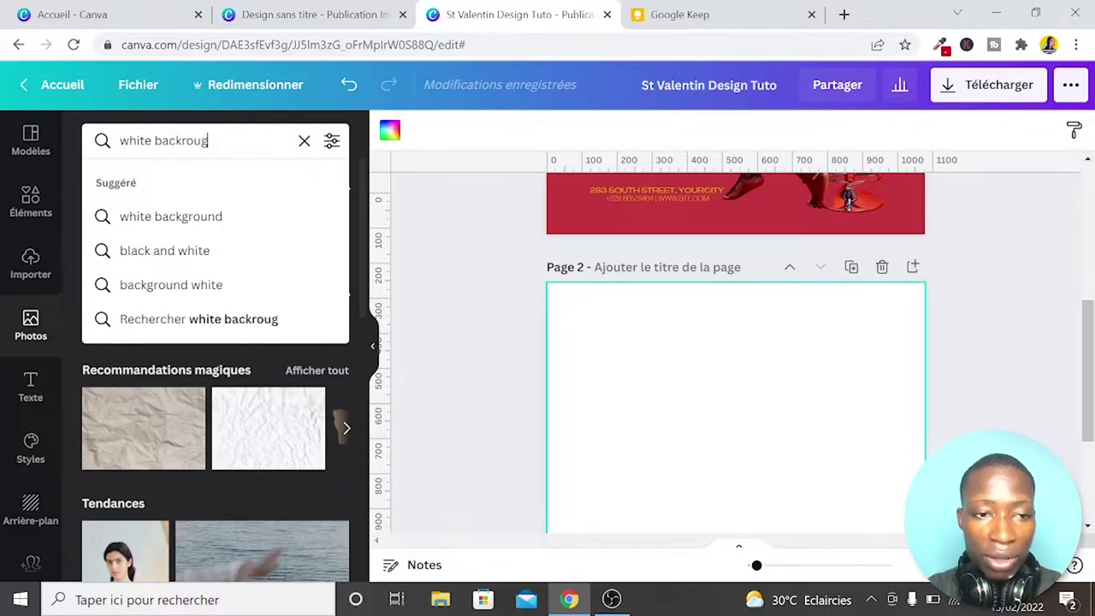
text(nd)
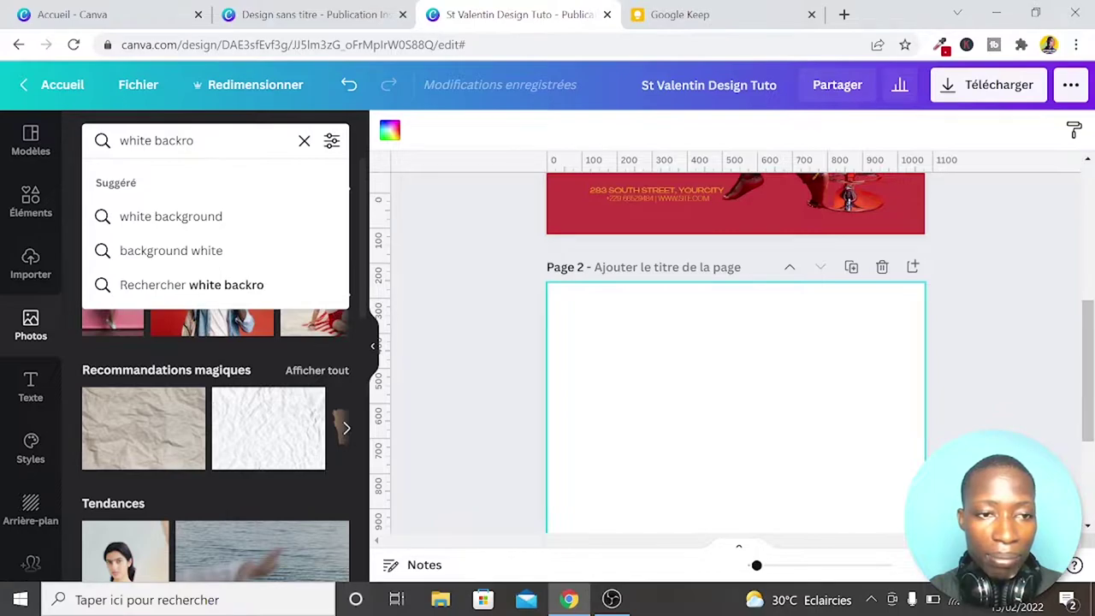
key(BackSpace)
text(round)
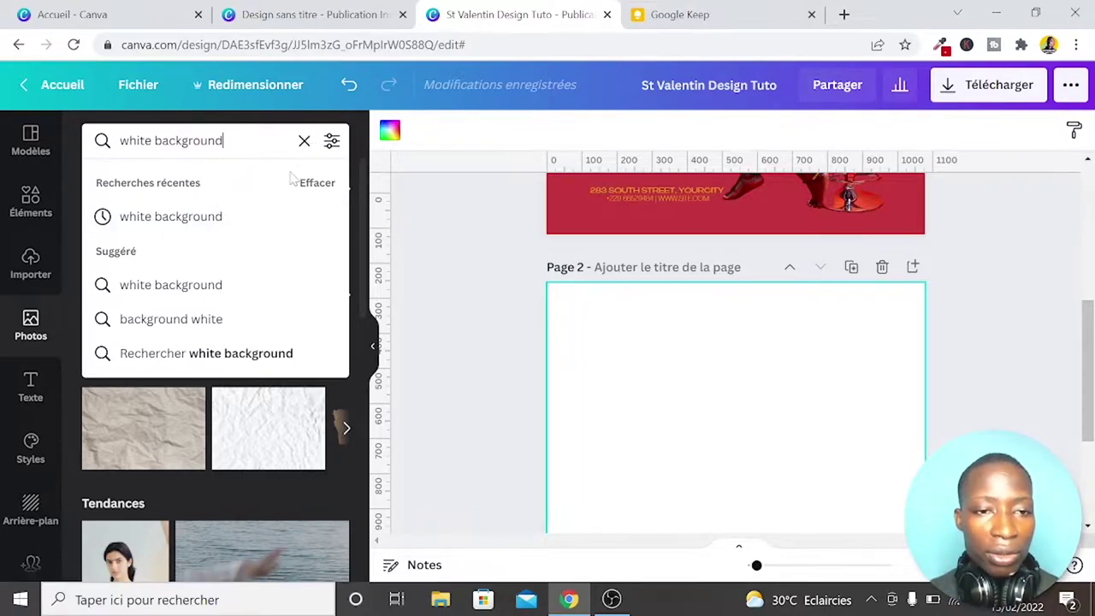
click(252, 220)
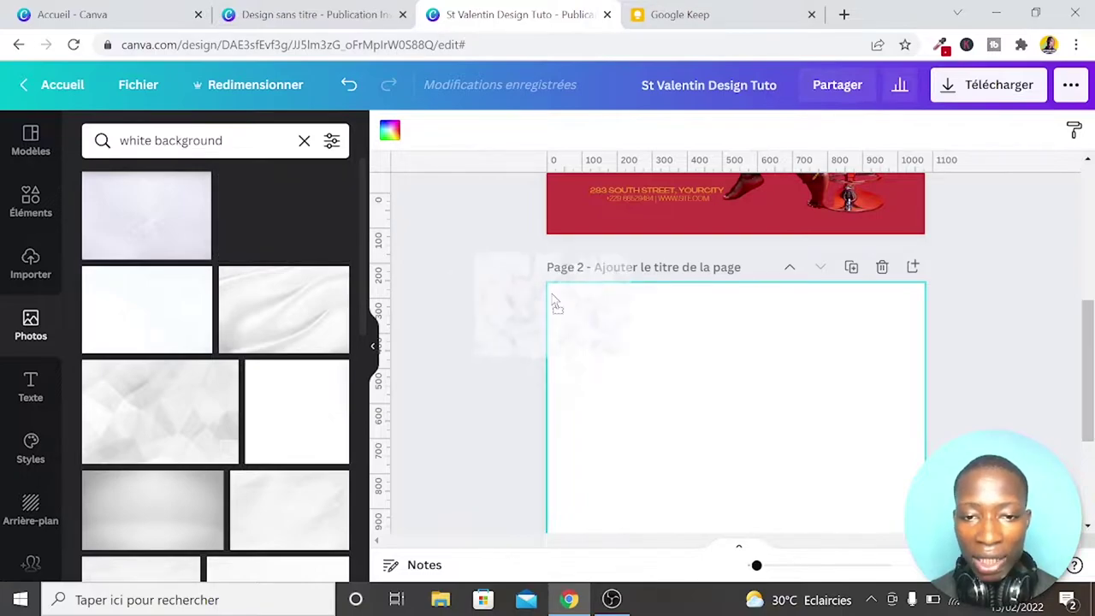
Drag the white marble photo onto Page 2 to fill it as the background
drag(288, 224, 558, 303)
scroll(535, 350, down, 2)
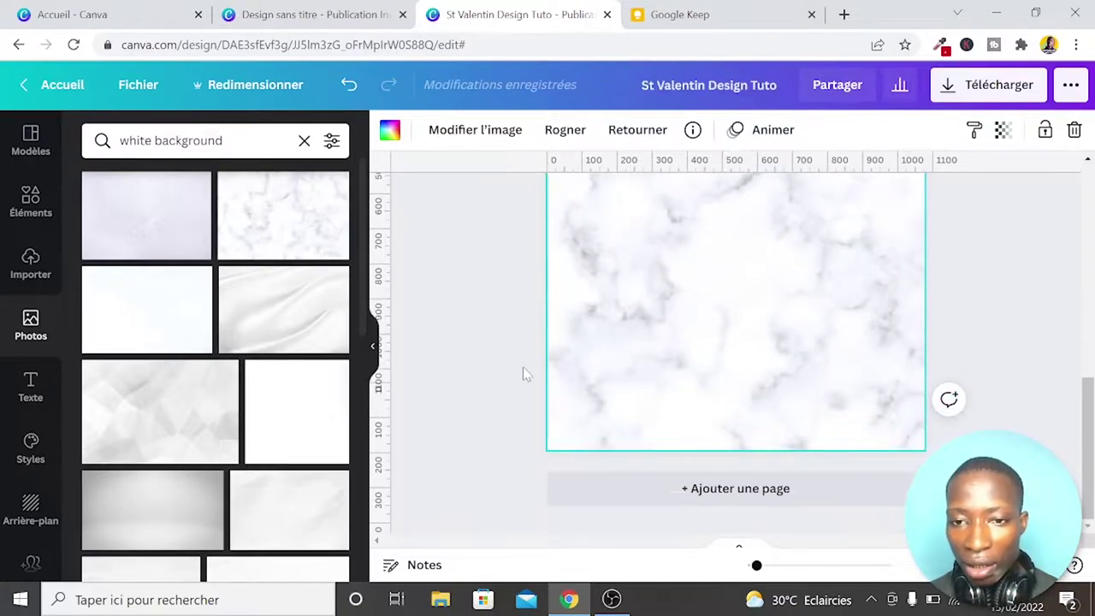
scroll(524, 373, up, 6)
scroll(523, 374, down, 5)
scroll(523, 374, down, 1)
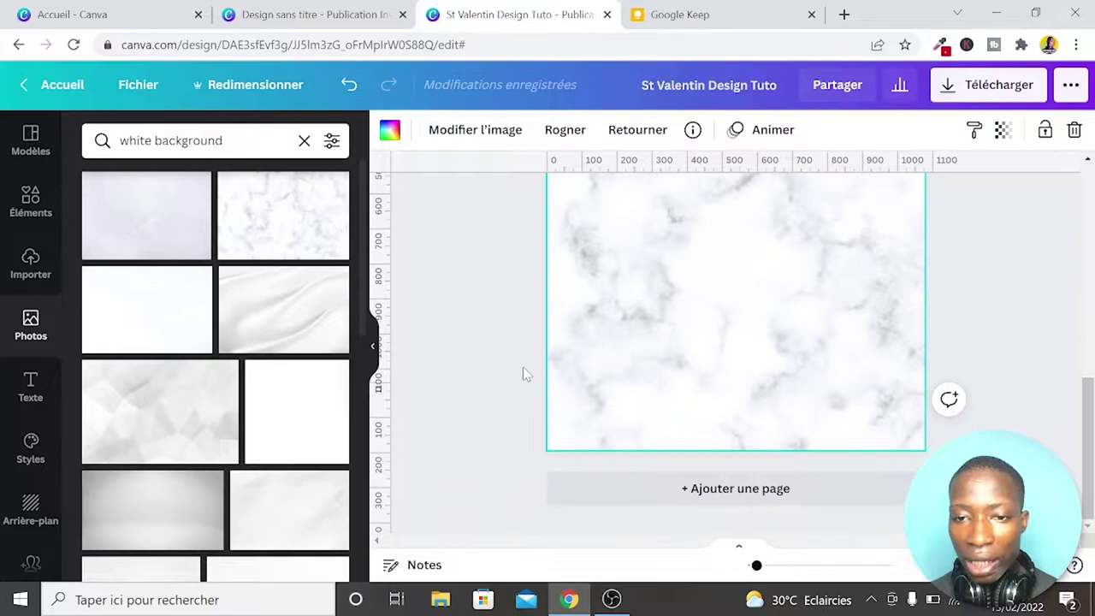
scroll(523, 374, up, 3)
scroll(523, 373, up, 3)
scroll(523, 370, down, 2)
scroll(523, 369, down, 1)
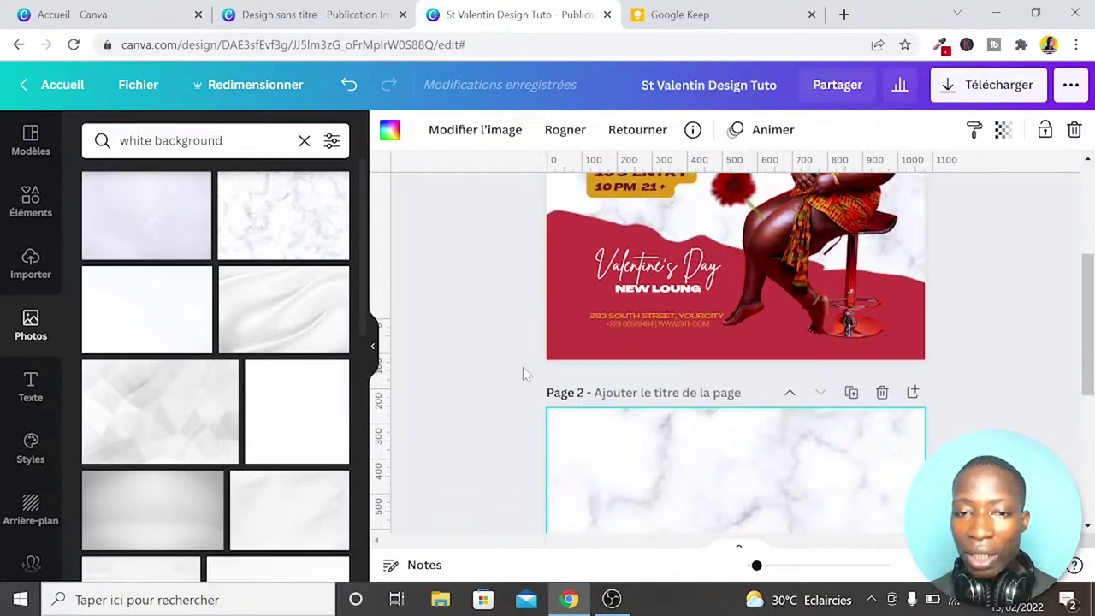
scroll(523, 369, up, 1)
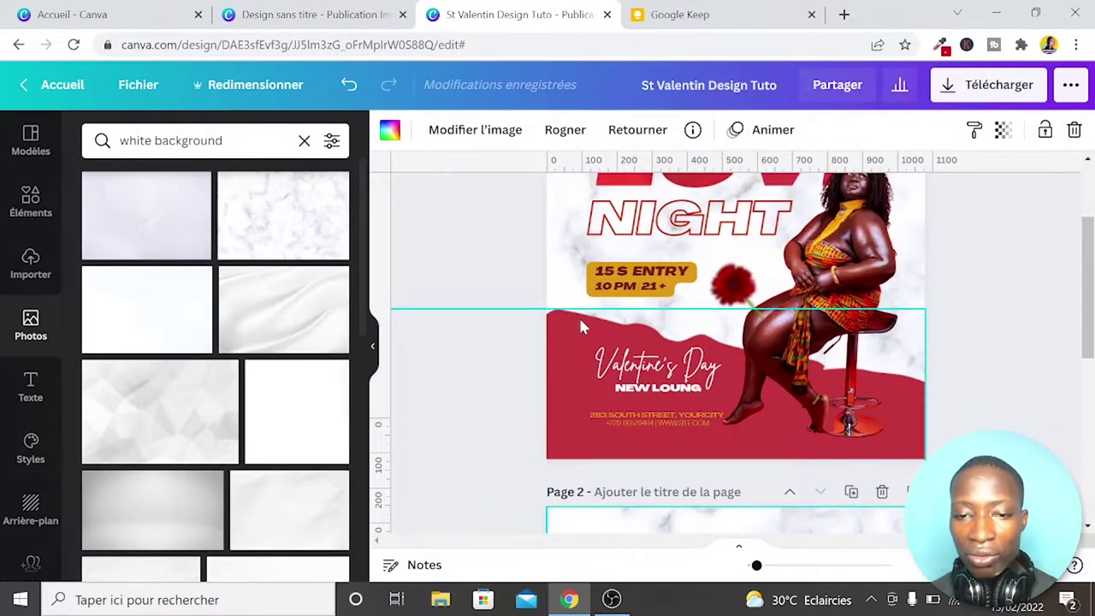
Search Éléments for 'ripped paper' and scroll through the torn-paper results
scroll(962, 339, down, 3)
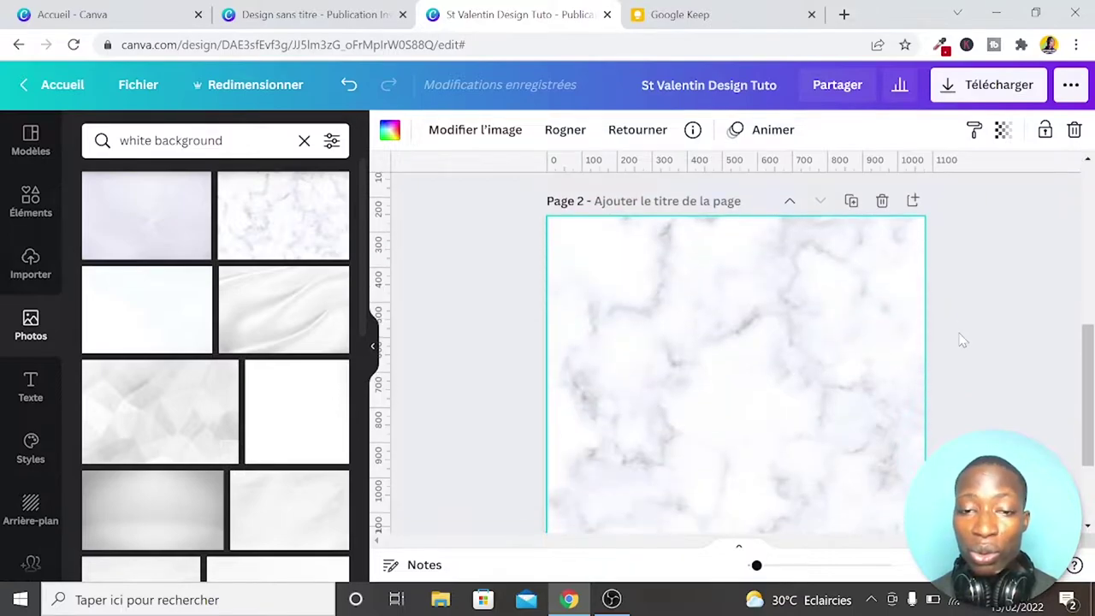
click(31, 199)
click(227, 140)
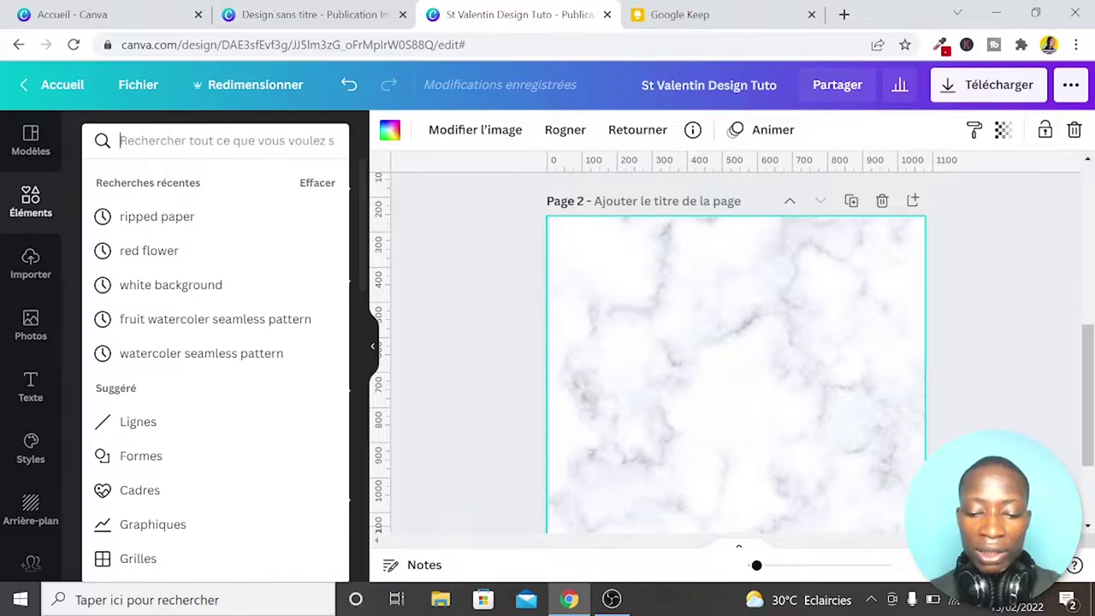
text(ripped )
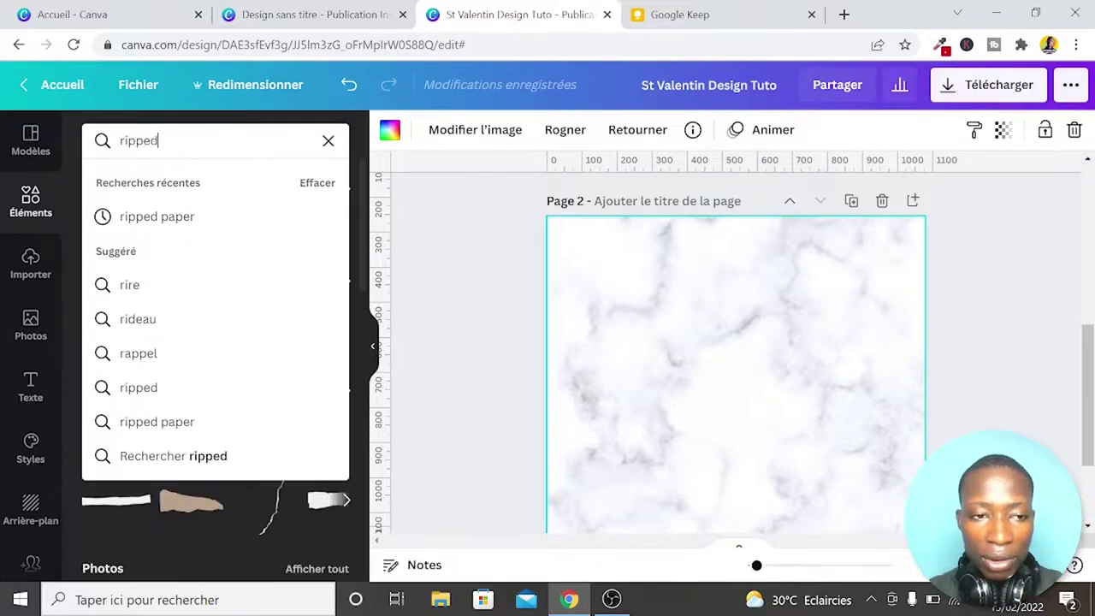
text(paper)
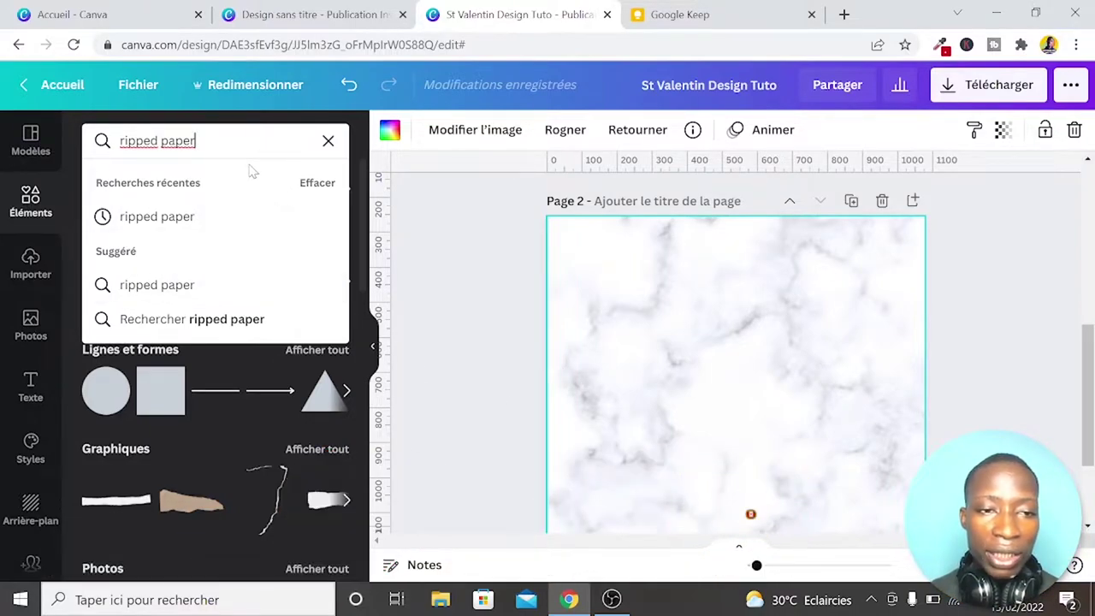
key(Return)
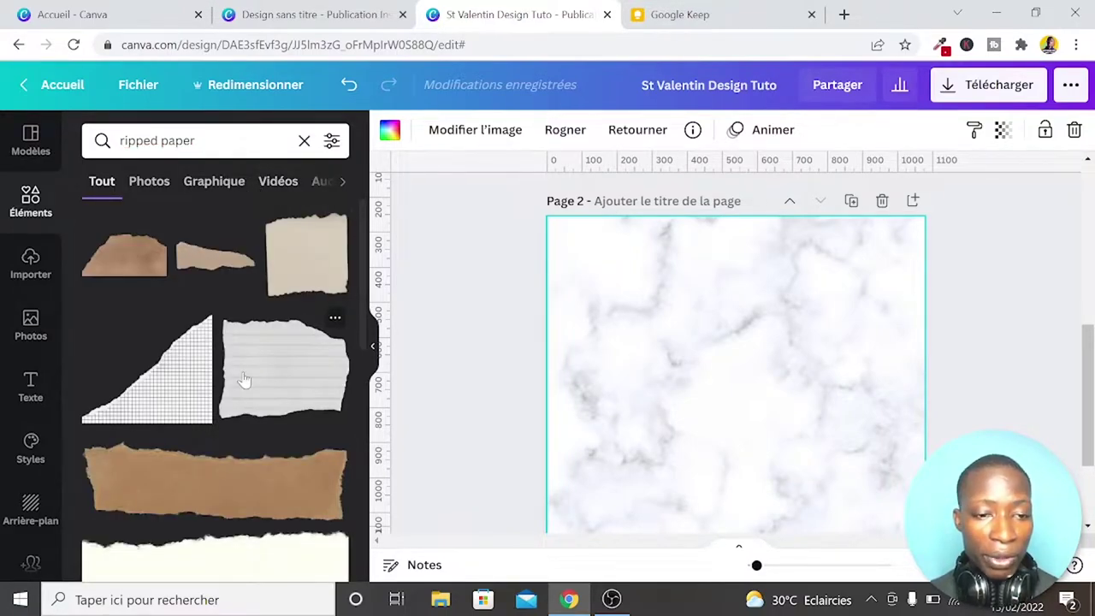
scroll(245, 381, down, 3)
scroll(245, 382, down, 2)
scroll(245, 381, down, 2)
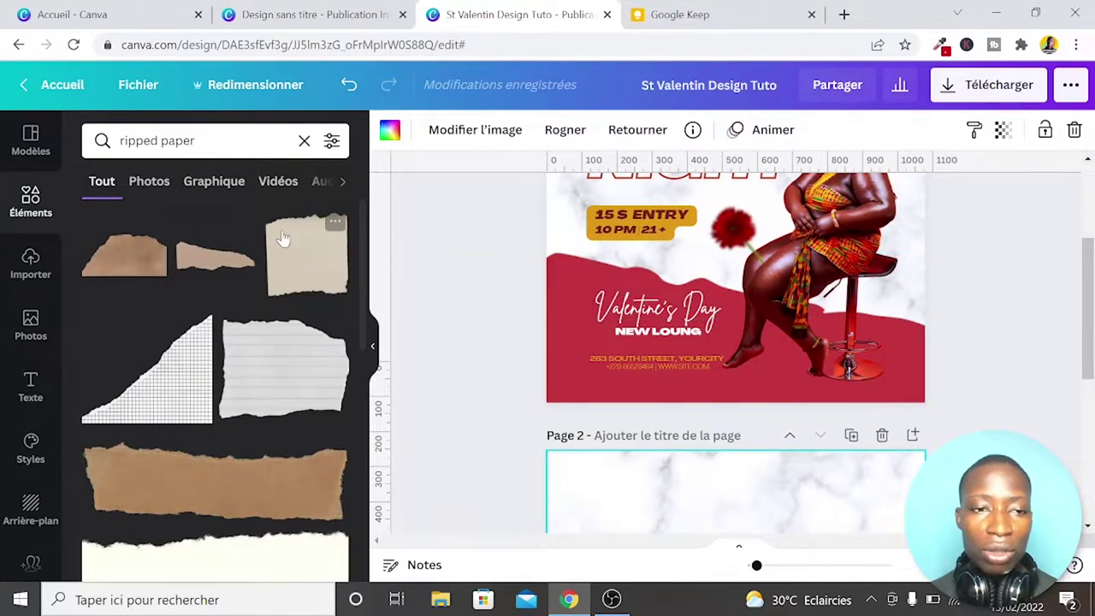
Filter the ripped paper results to Graphique and add the white torn-paper graphic to Page 2
click(158, 182)
click(208, 185)
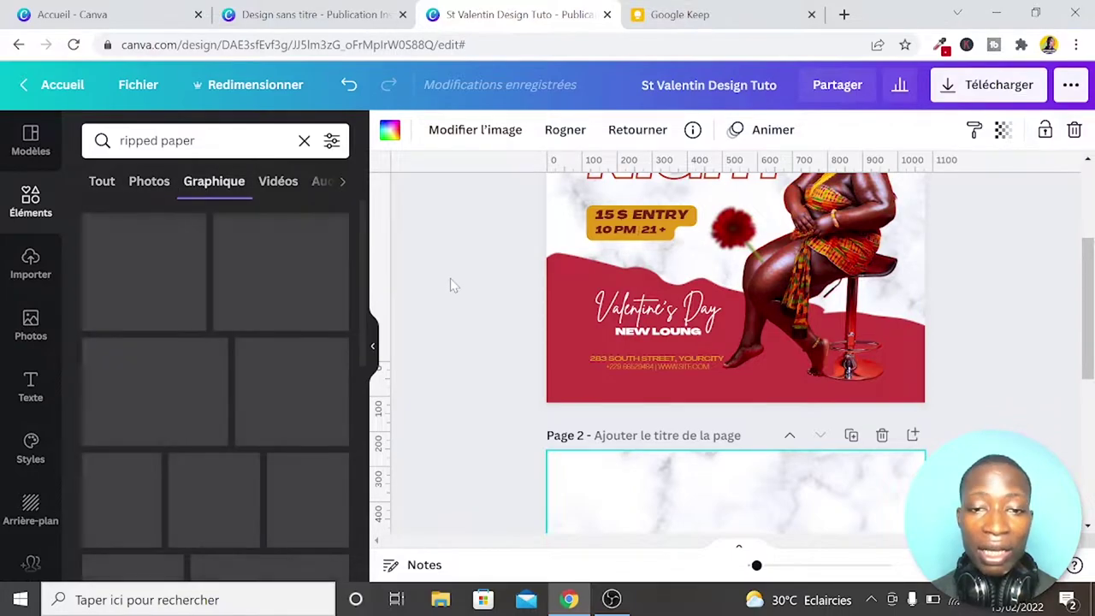
scroll(474, 318, down, 3)
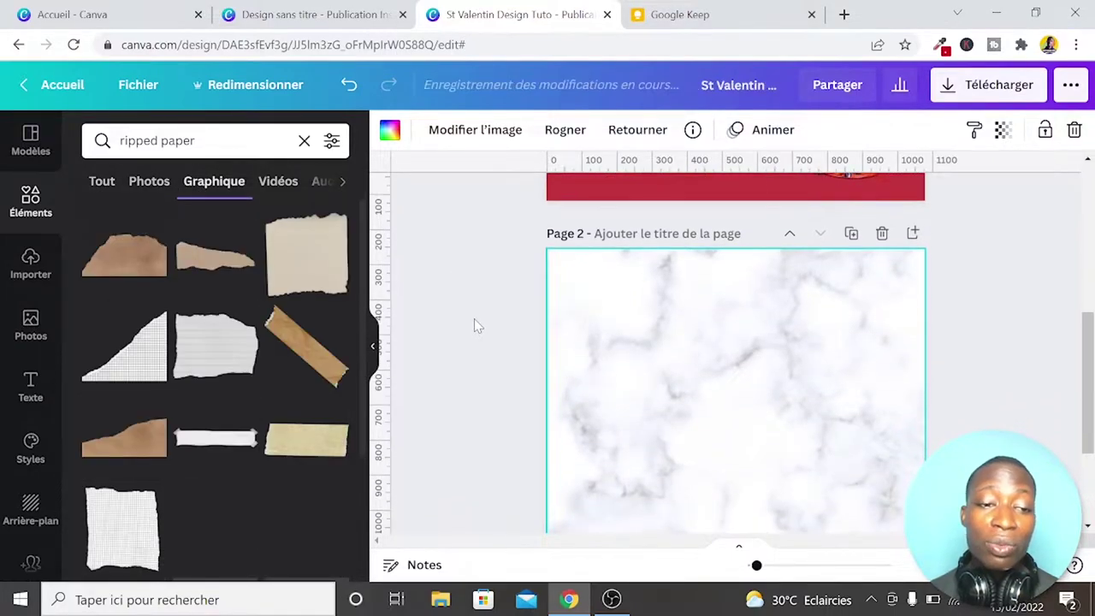
scroll(474, 325, down, 1)
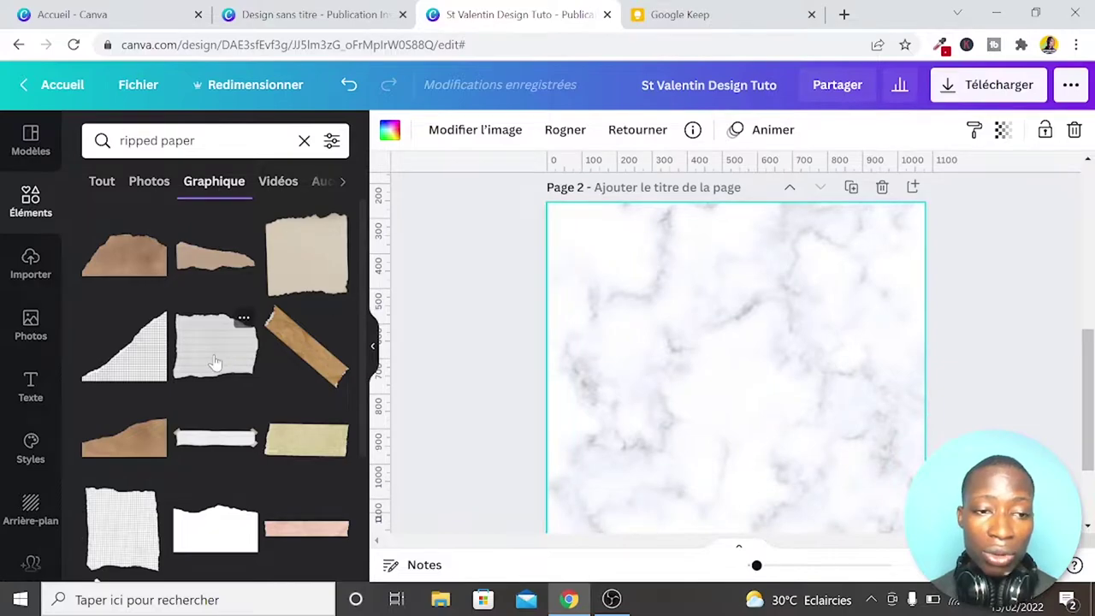
scroll(542, 372, up, 4)
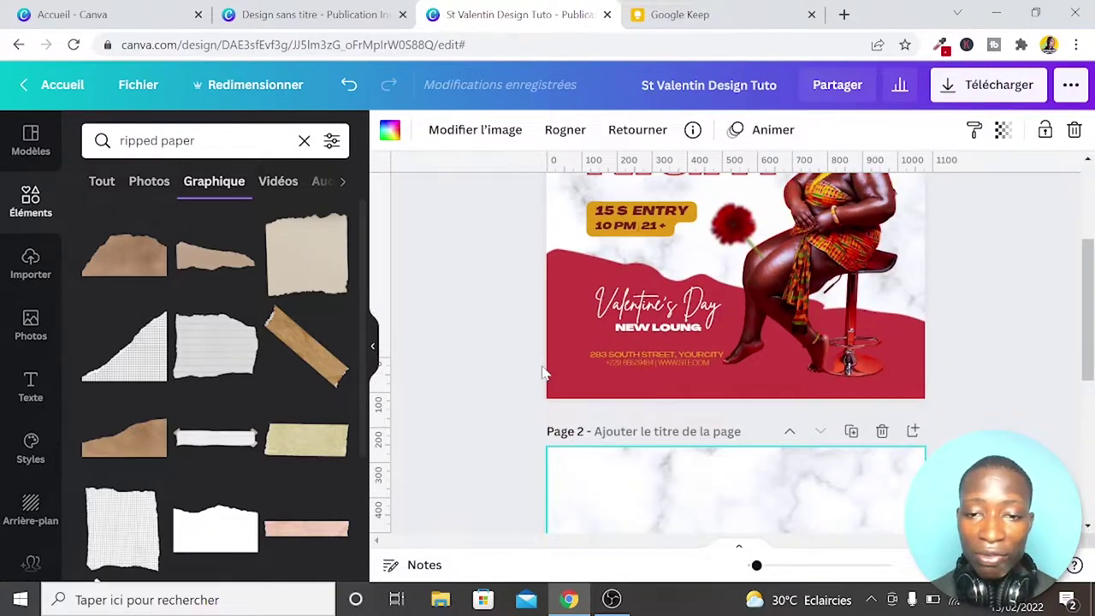
scroll(745, 525, down, 2)
scroll(744, 531, down, 4)
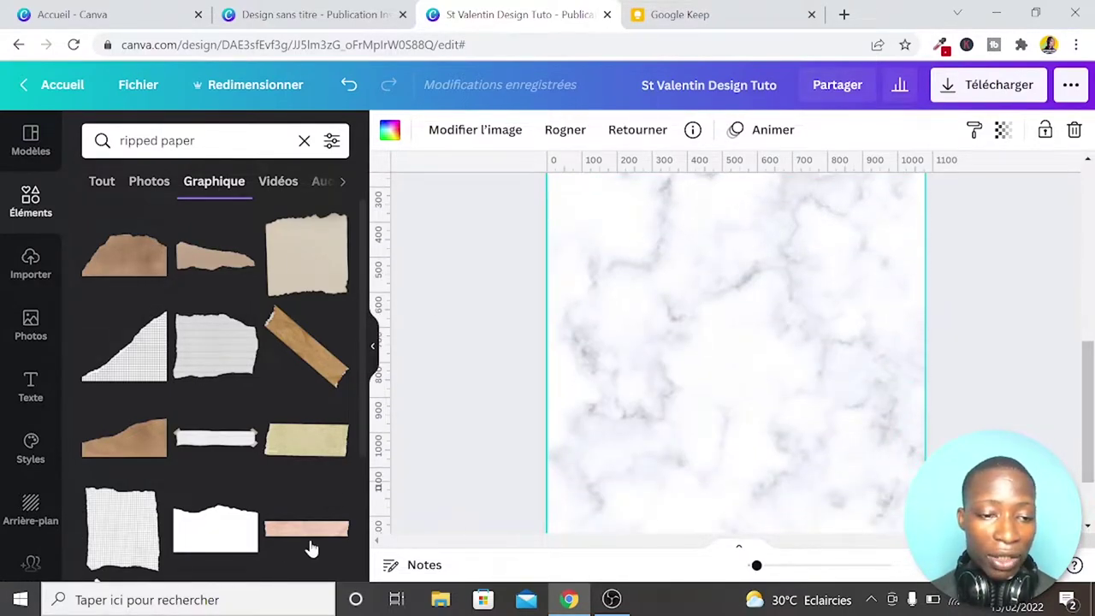
scroll(257, 548, down, 2)
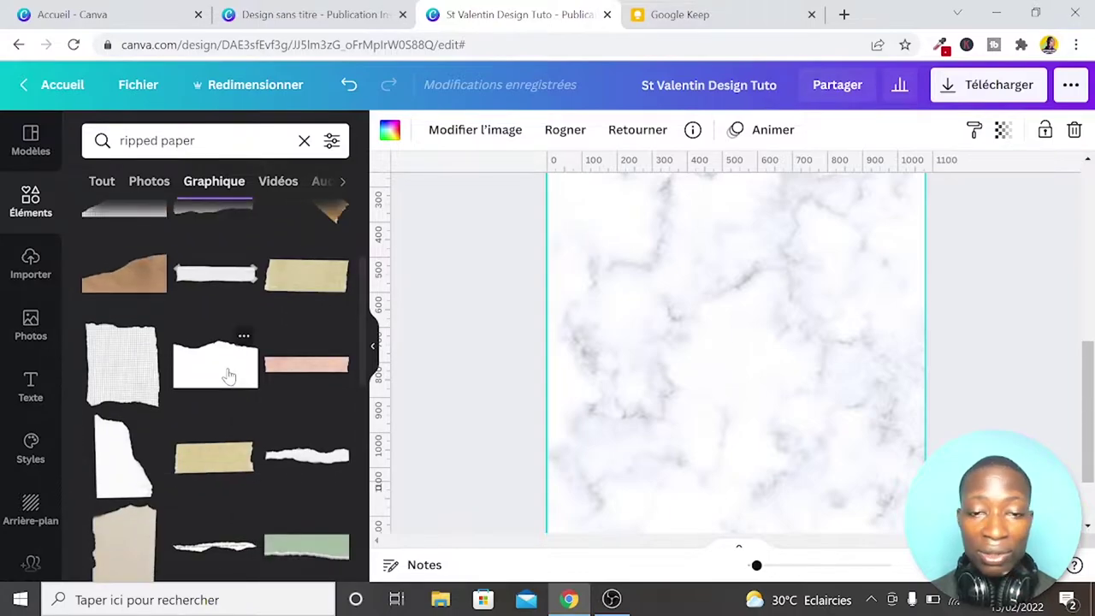
click(229, 376)
Recolour the torn-paper graphic crimson #C4363E using the document colour
scroll(706, 342, down, 1)
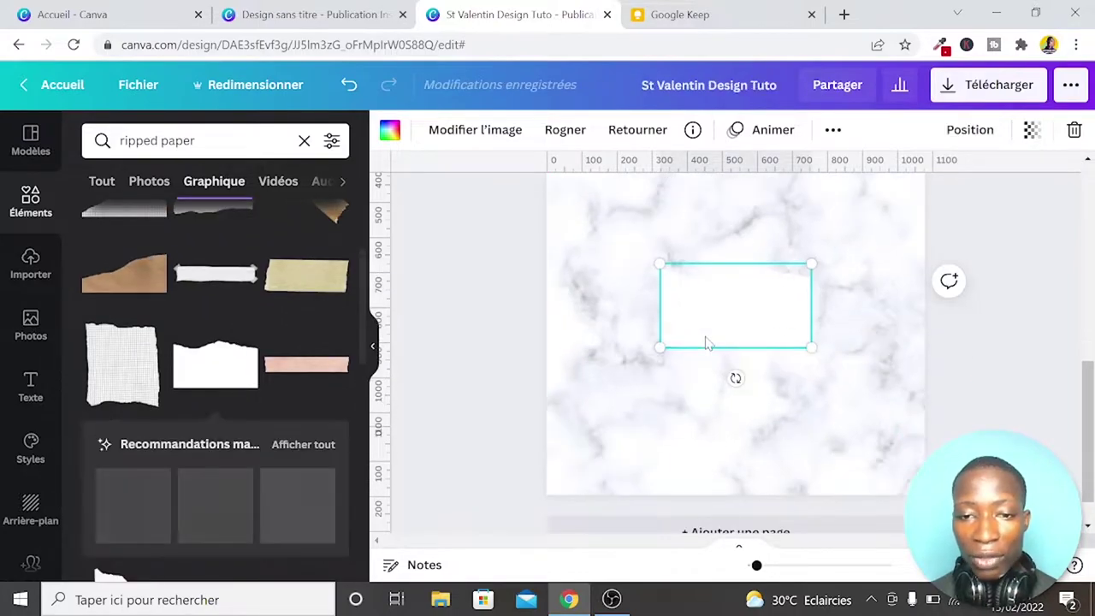
click(389, 131)
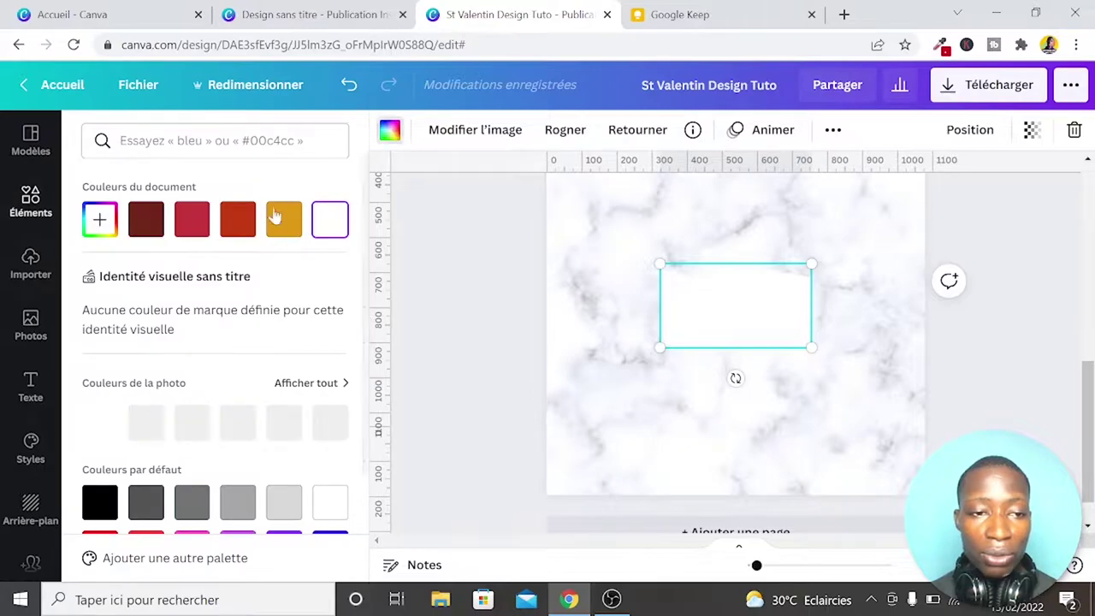
click(192, 221)
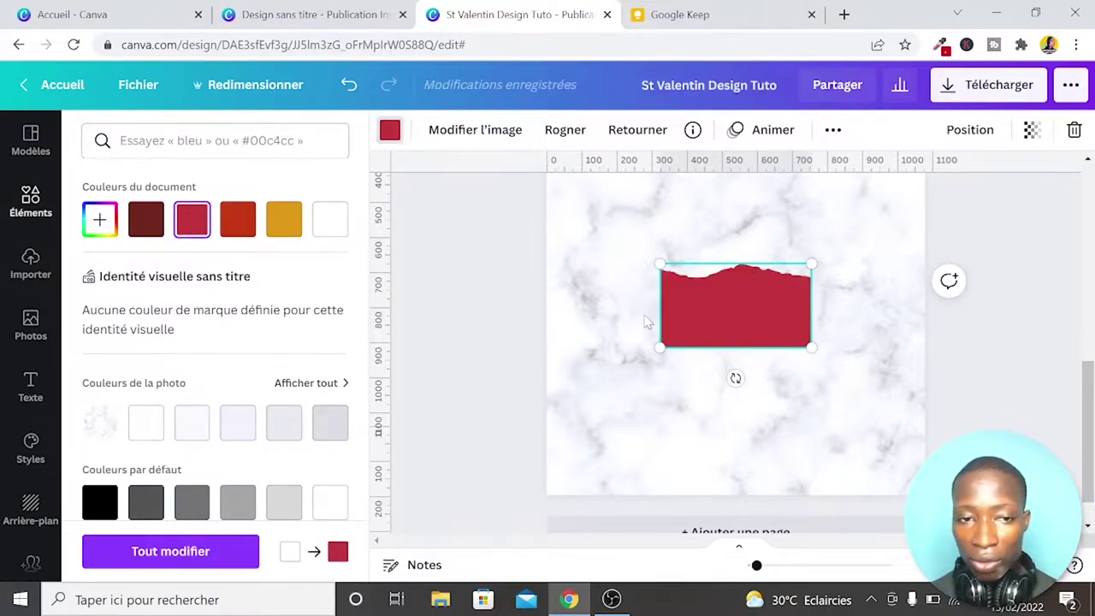
click(99, 220)
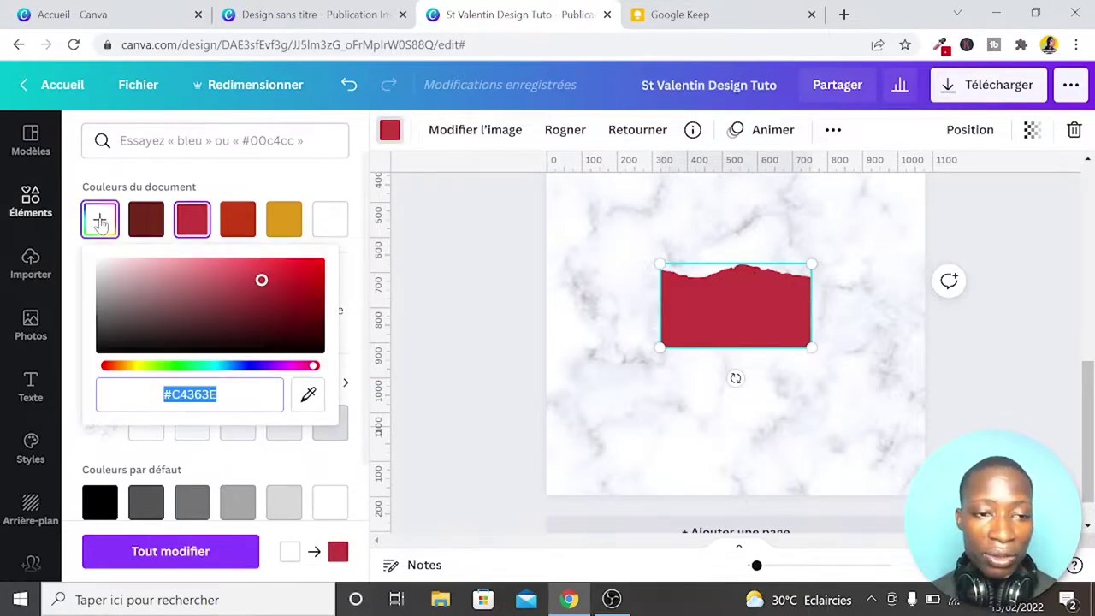
click(218, 394)
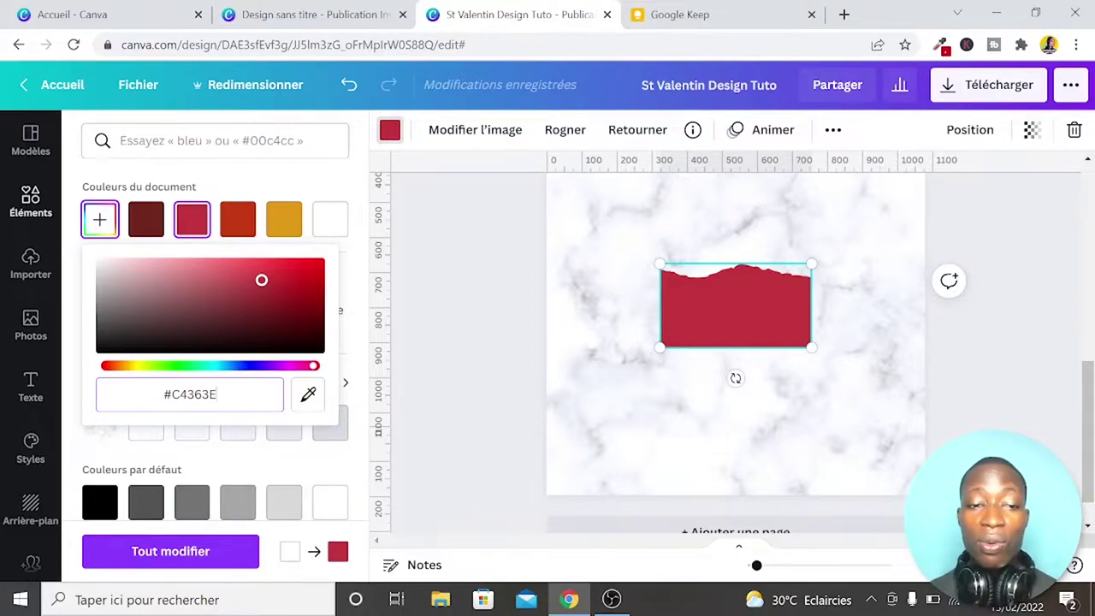
click(495, 341)
Enlarge the red torn-paper shape and stretch it edge to edge across Page 2's lower section
scroll(503, 334, down, 1)
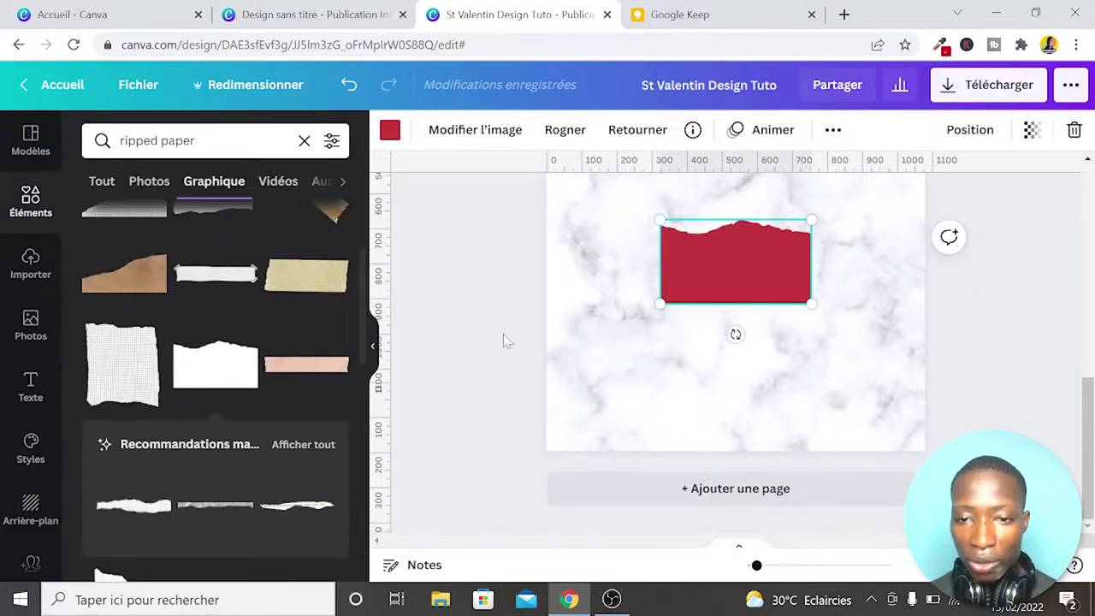
mouse_move(659, 300)
mouse_down()
mouse_move(402, 449)
mouse_move(336, 514)
mouse_up()
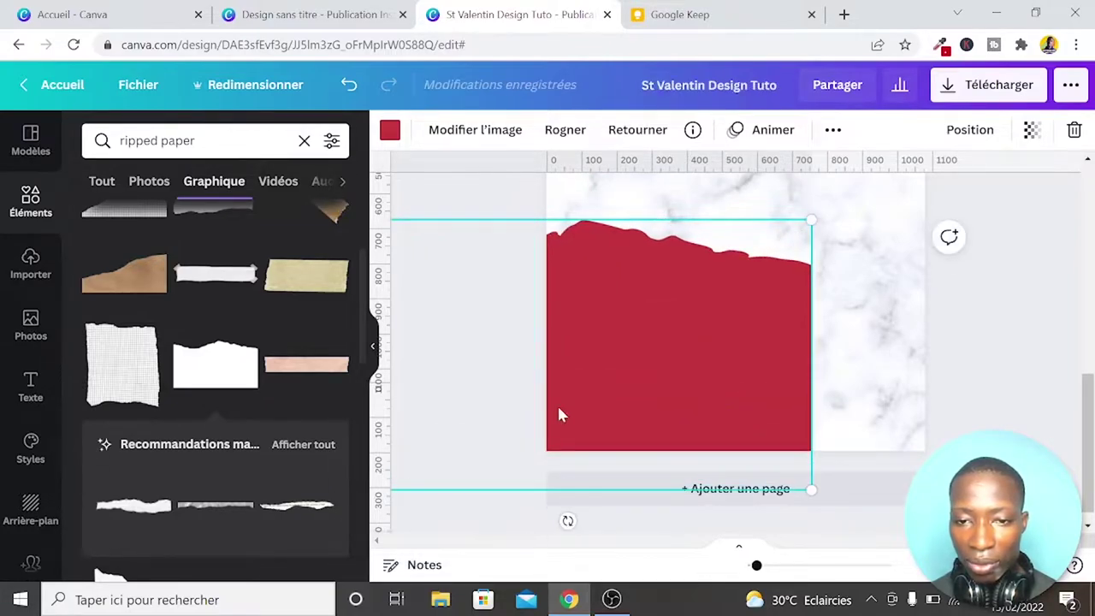
mouse_move(648, 418)
mouse_down()
mouse_move(689, 486)
mouse_move(656, 501)
mouse_up()
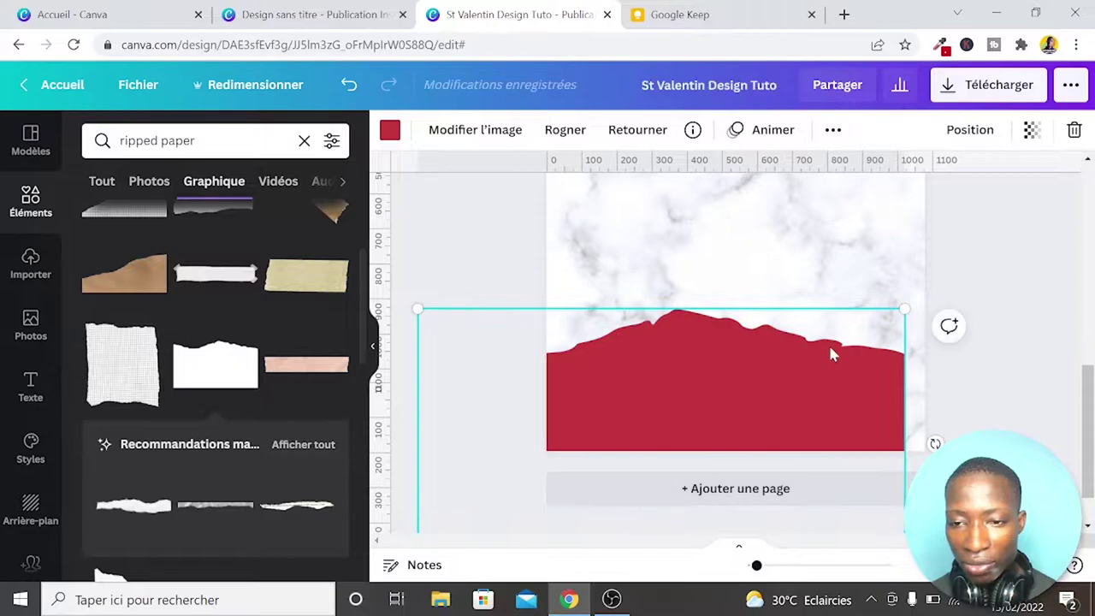
mouse_move(907, 310)
mouse_down()
mouse_move(943, 275)
mouse_move(1063, 208)
mouse_up()
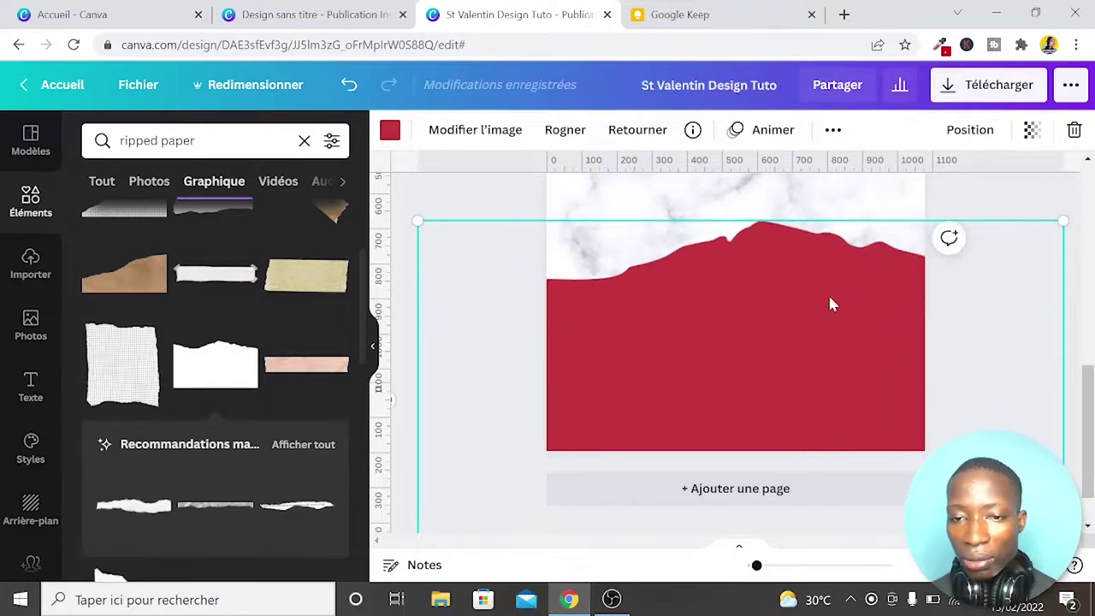
mouse_move(831, 306)
mouse_down()
mouse_move(608, 364)
mouse_move(628, 368)
mouse_up()
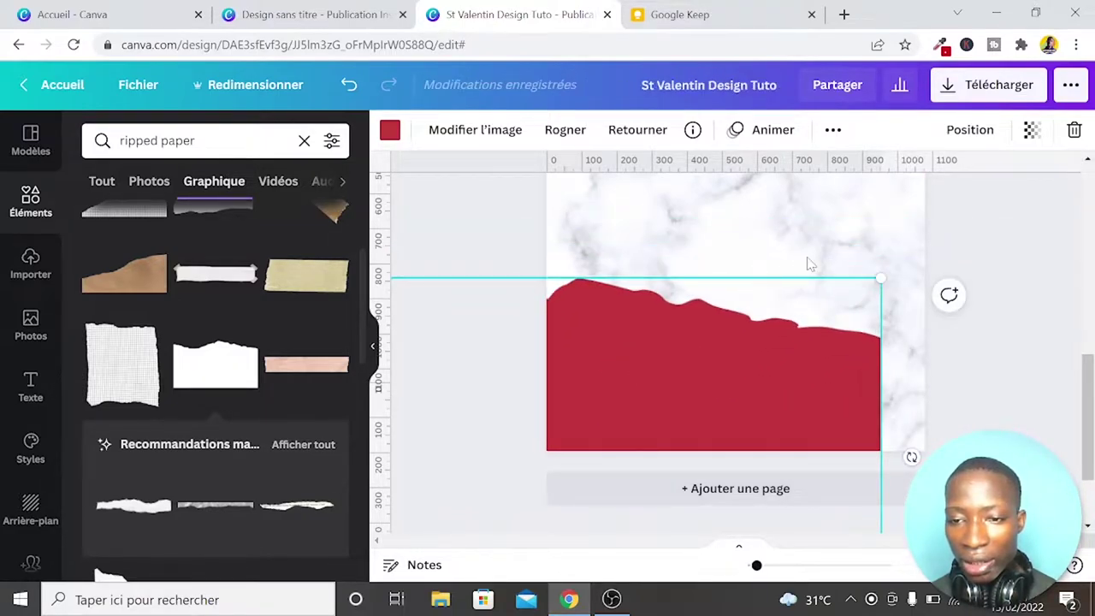
drag(894, 276, 1035, 192)
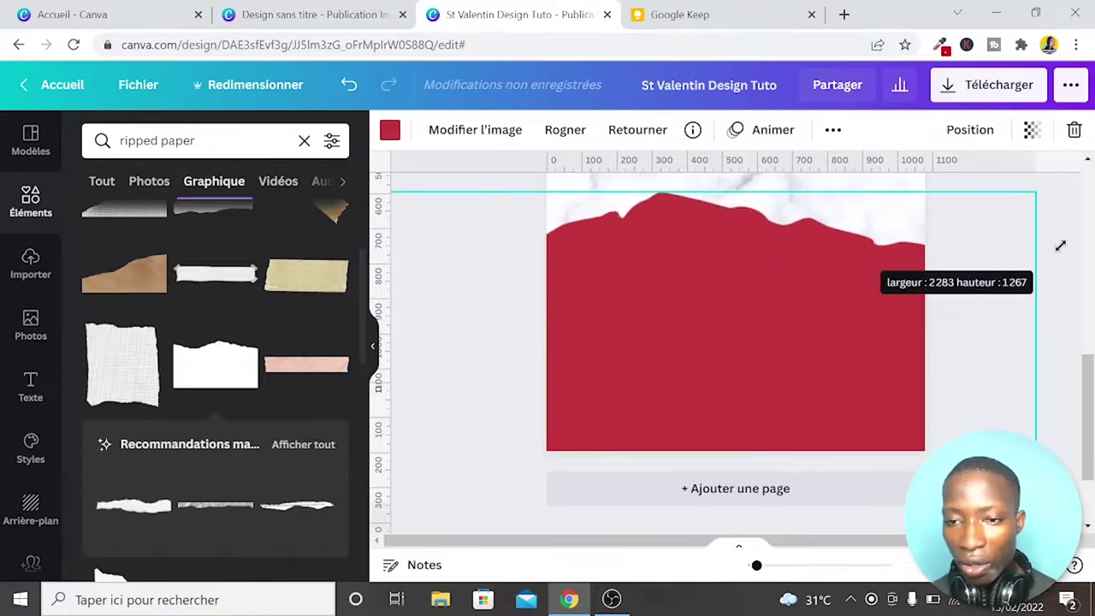
mouse_move(796, 326)
mouse_down()
mouse_move(705, 418)
mouse_move(706, 403)
mouse_up()
click(1008, 311)
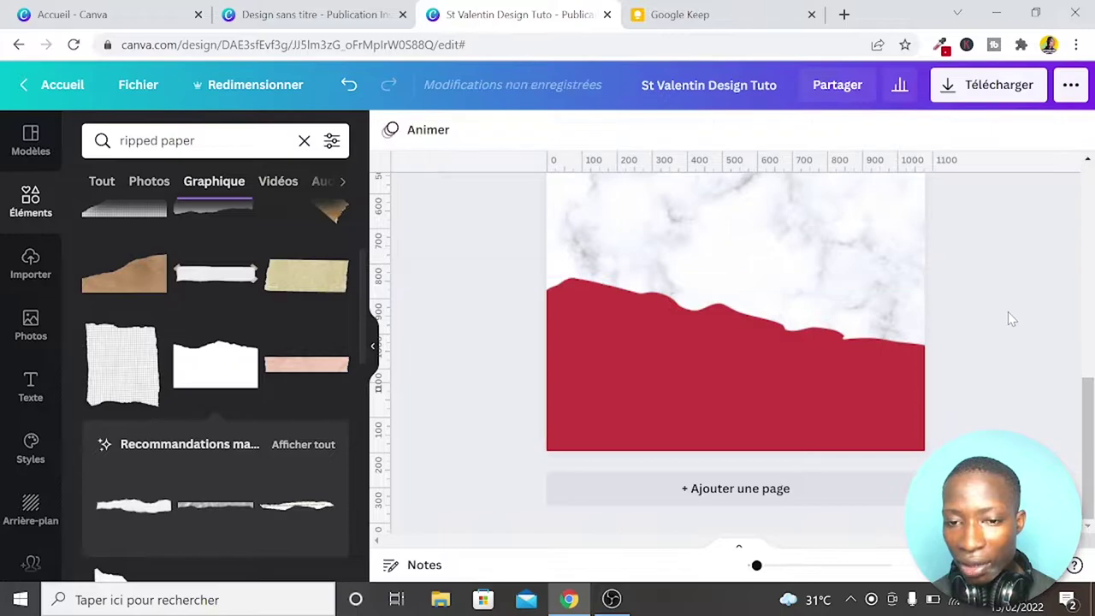
Reselect the red ripped-paper shape and show its extra options
scroll(1008, 312, up, 5)
scroll(1008, 319, up, 1)
scroll(1008, 319, down, 5)
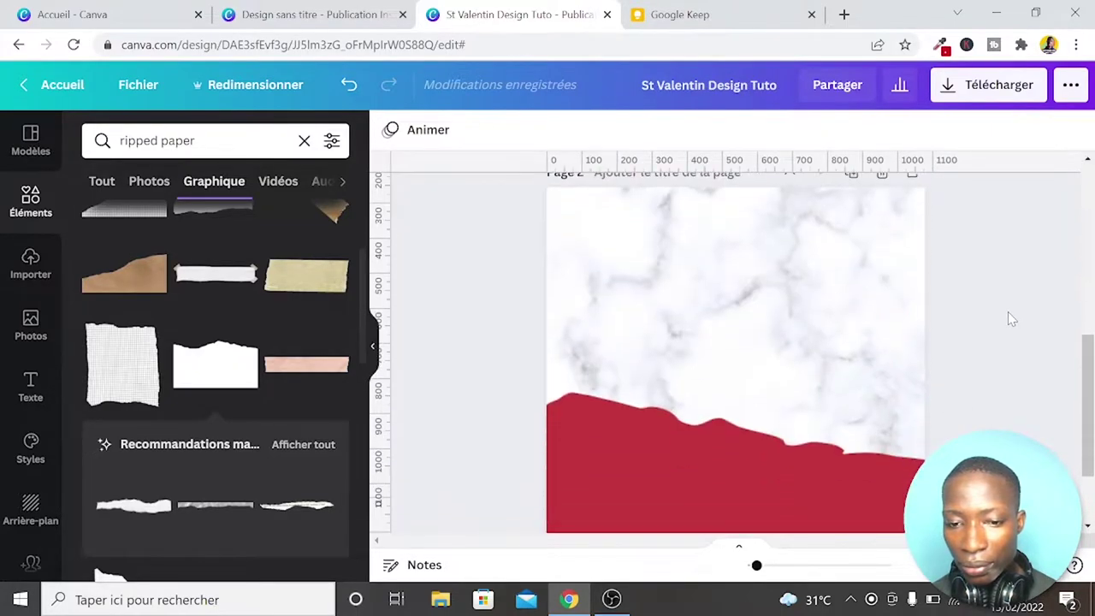
click(855, 393)
click(832, 129)
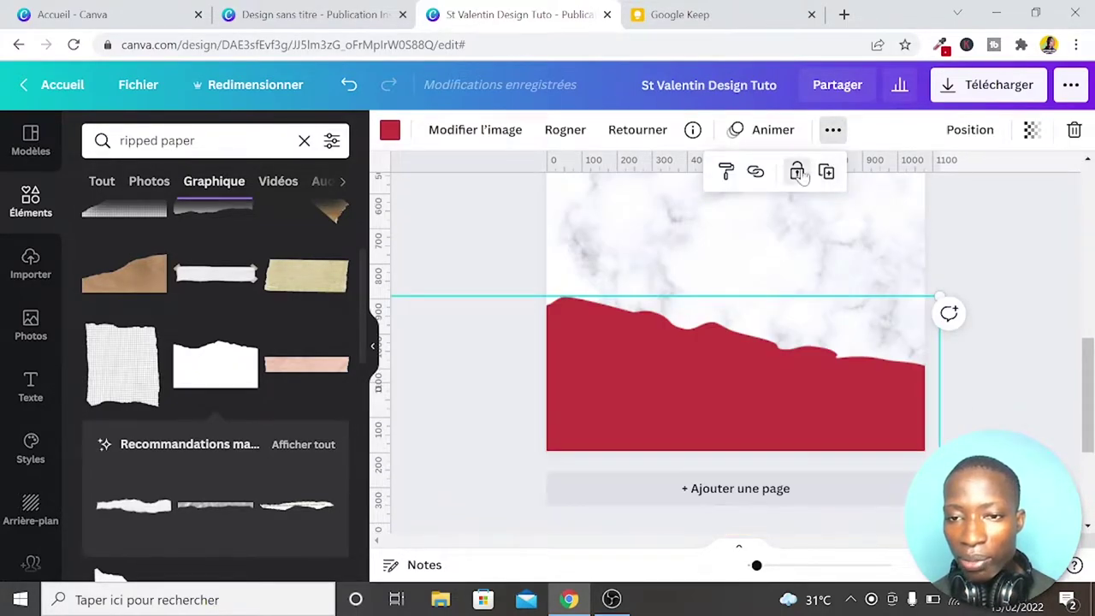
Lock the red torn-paper band in place and compare Page 2 with the Page 1 flyer
click(797, 172)
scroll(968, 244, up, 2)
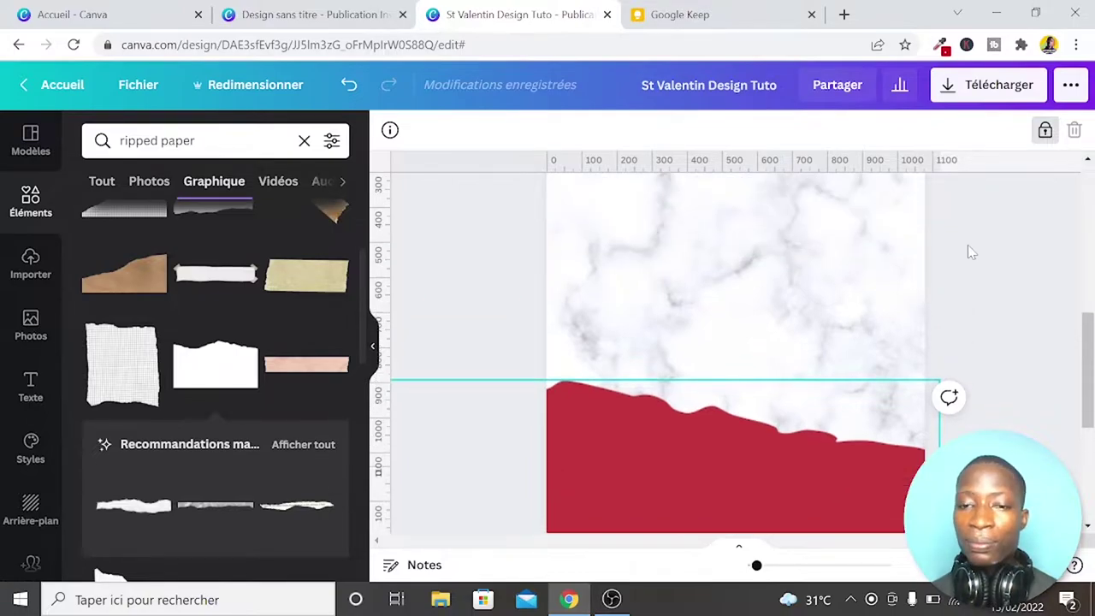
scroll(968, 245, up, 5)
scroll(968, 245, up, 4)
scroll(968, 245, down, 1)
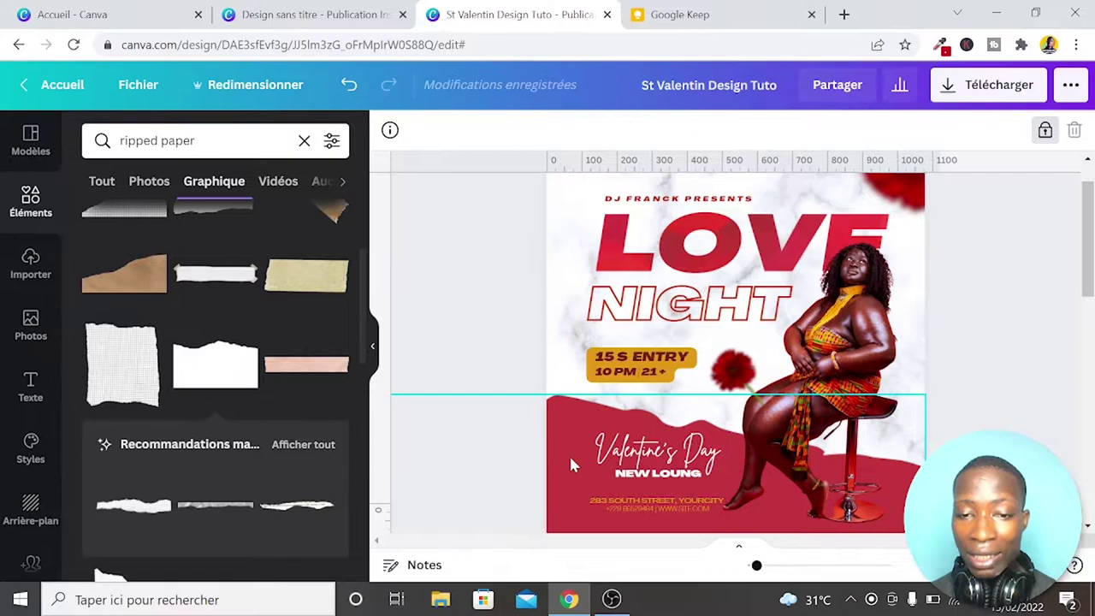
scroll(973, 364, down, 1)
scroll(973, 359, down, 1)
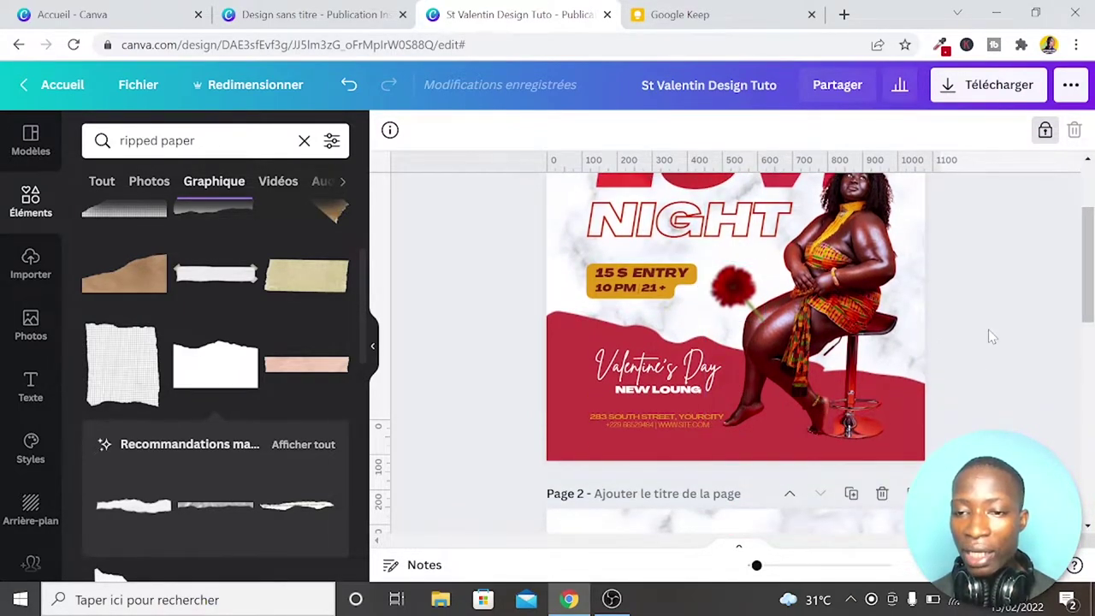
scroll(987, 332, down, 3)
scroll(988, 333, down, 3)
scroll(987, 333, up, 3)
scroll(987, 334, up, 3)
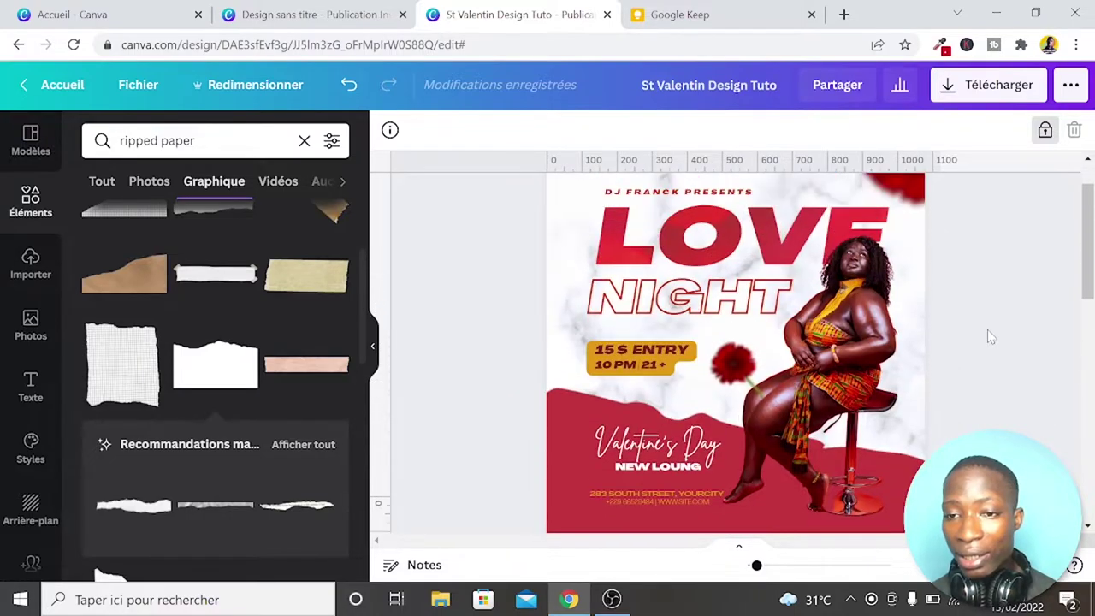
scroll(987, 334, down, 1)
scroll(988, 333, down, 4)
scroll(988, 334, down, 1)
scroll(987, 330, up, 1)
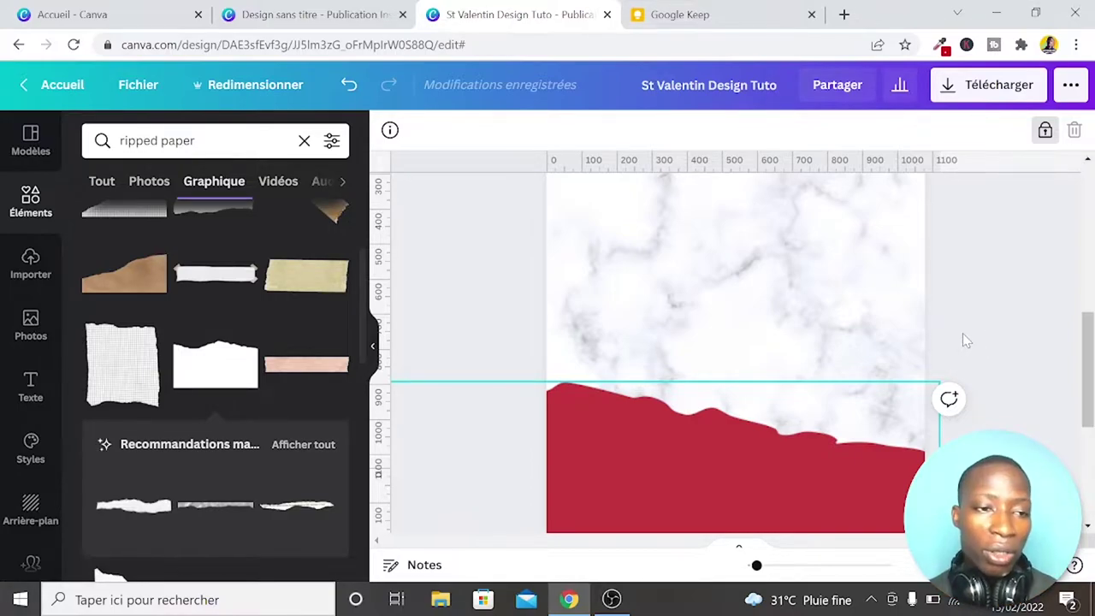
Search stock photos for 'woman in yellow and red tube'
click(25, 332)
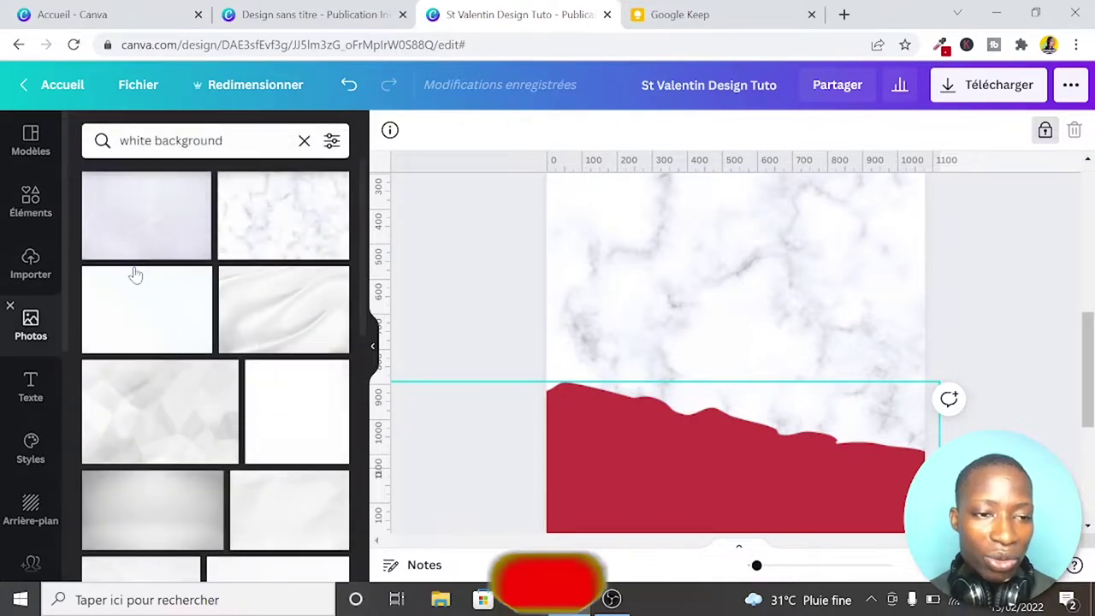
click(303, 141)
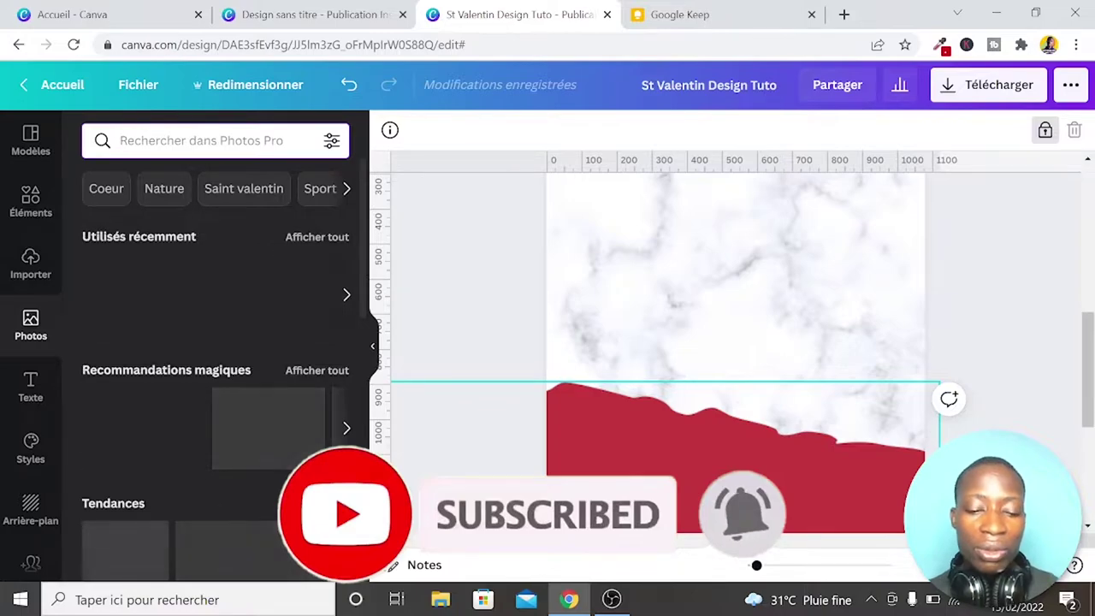
text(wo)
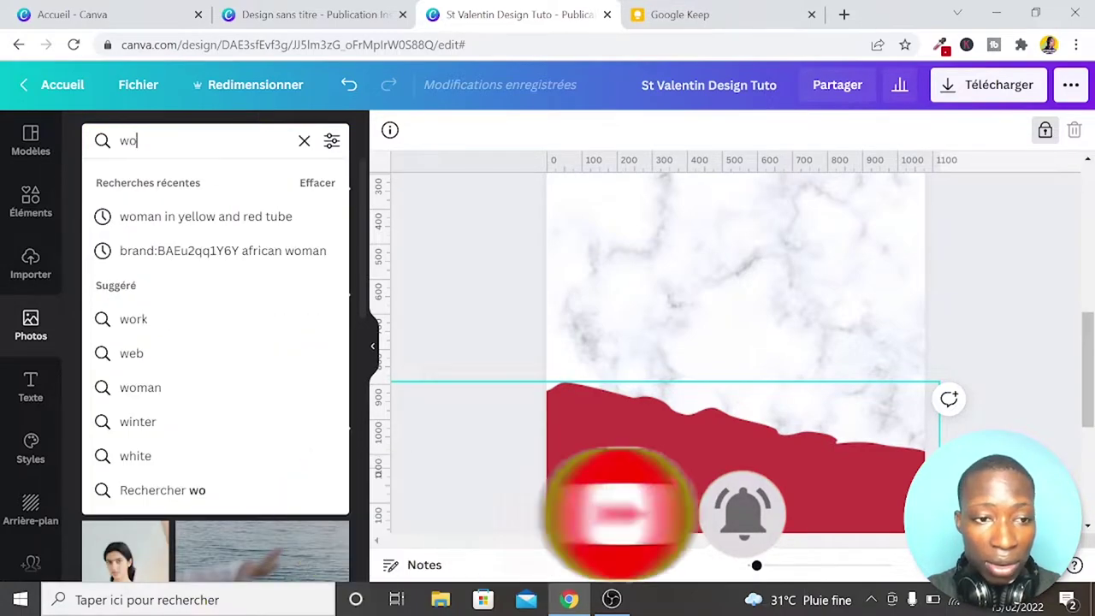
text(man in)
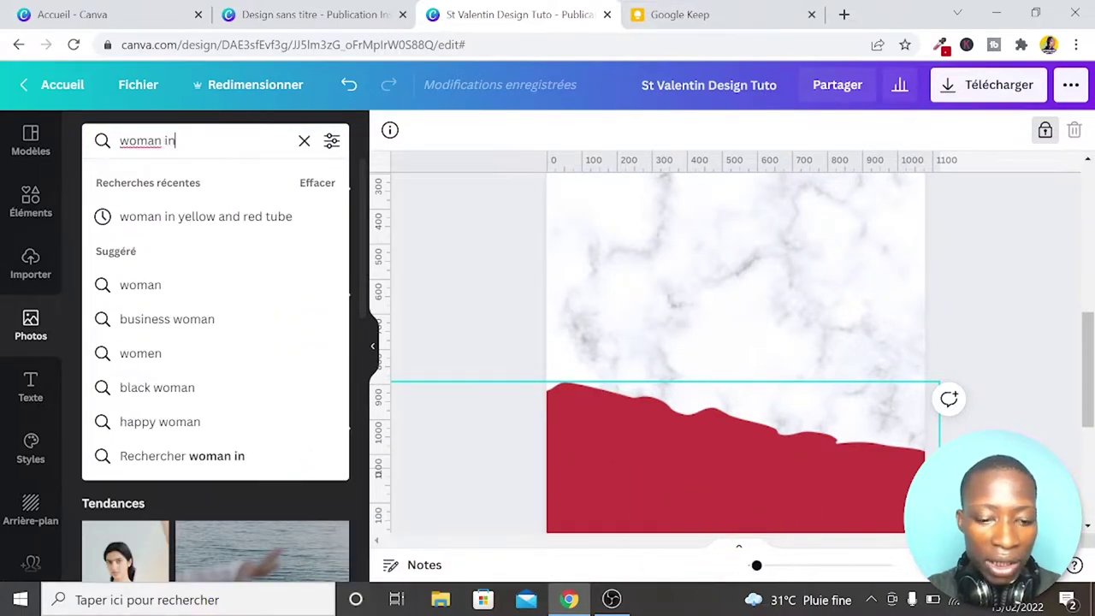
text( yellow)
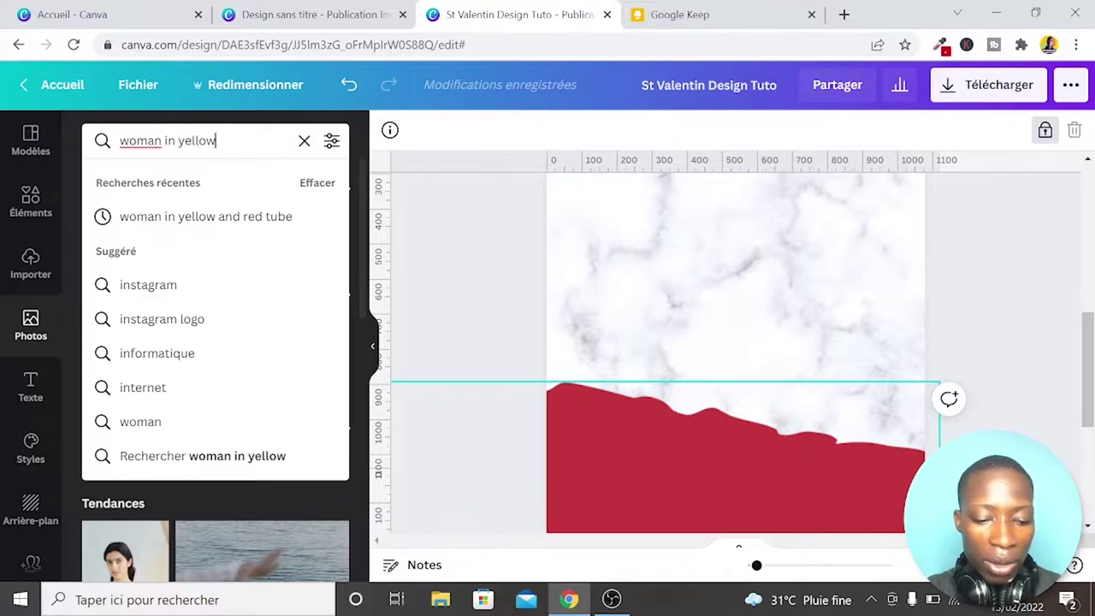
text( and red )
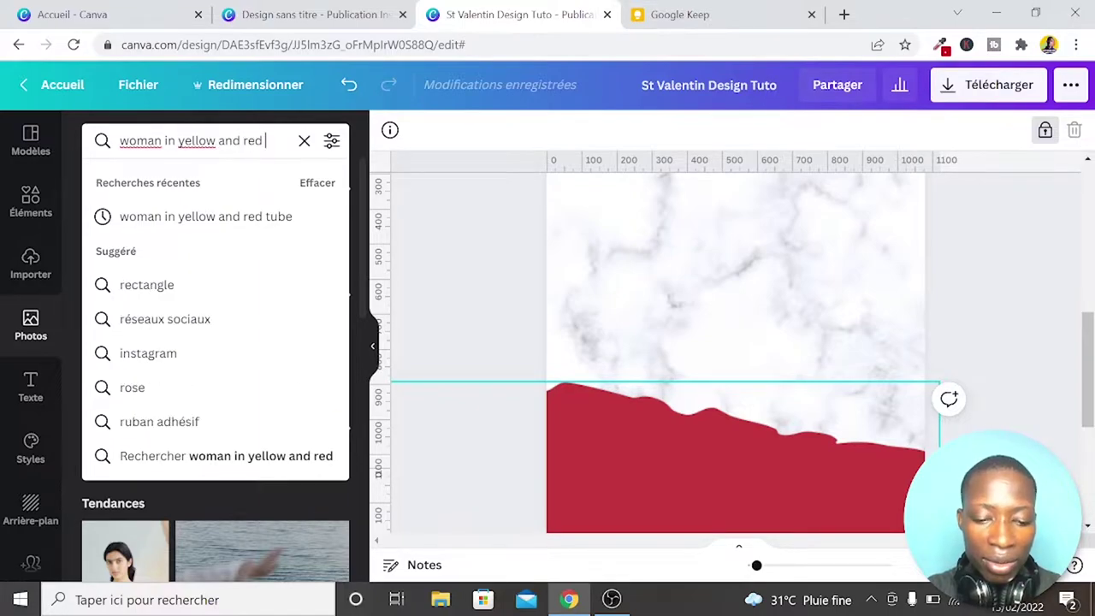
text(tube)
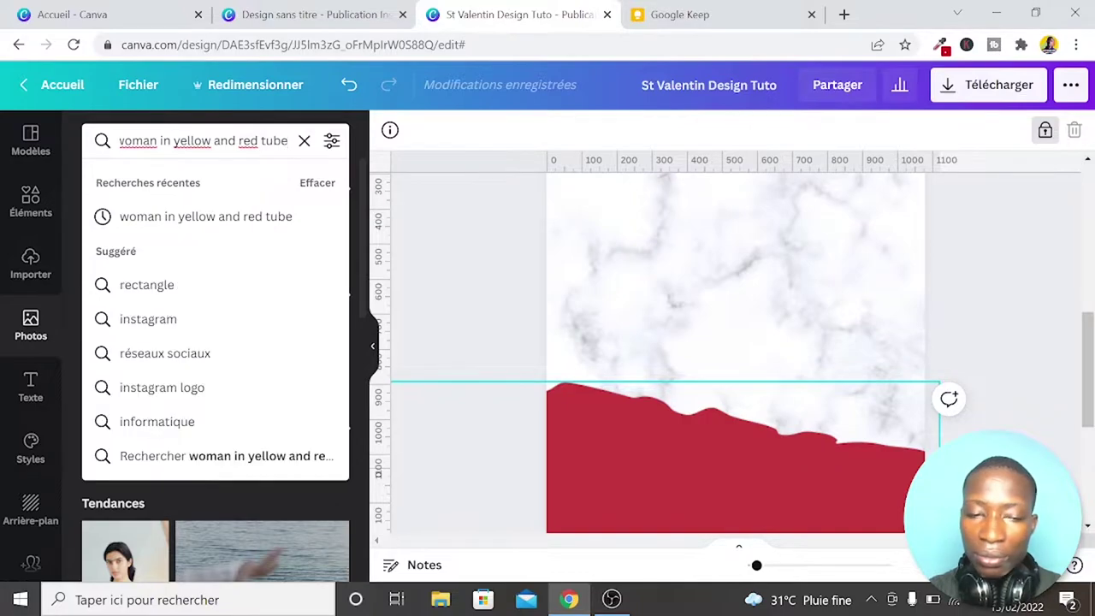
key(Return)
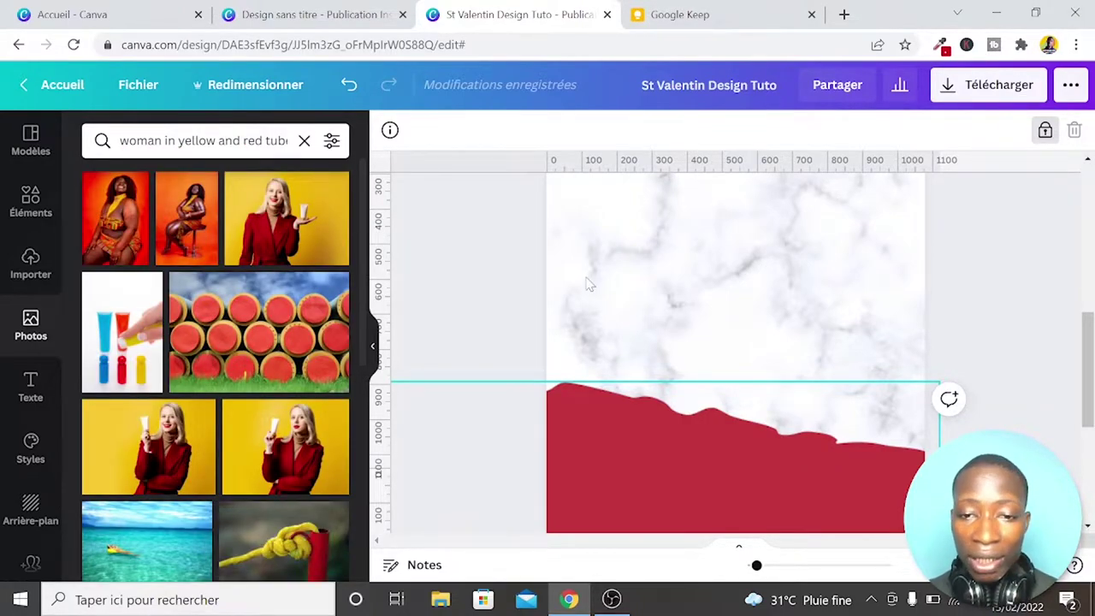
Add the seated woman on the orange backdrop to page 2 and show its image effects
scroll(666, 360, down, 2)
scroll(666, 359, up, 2)
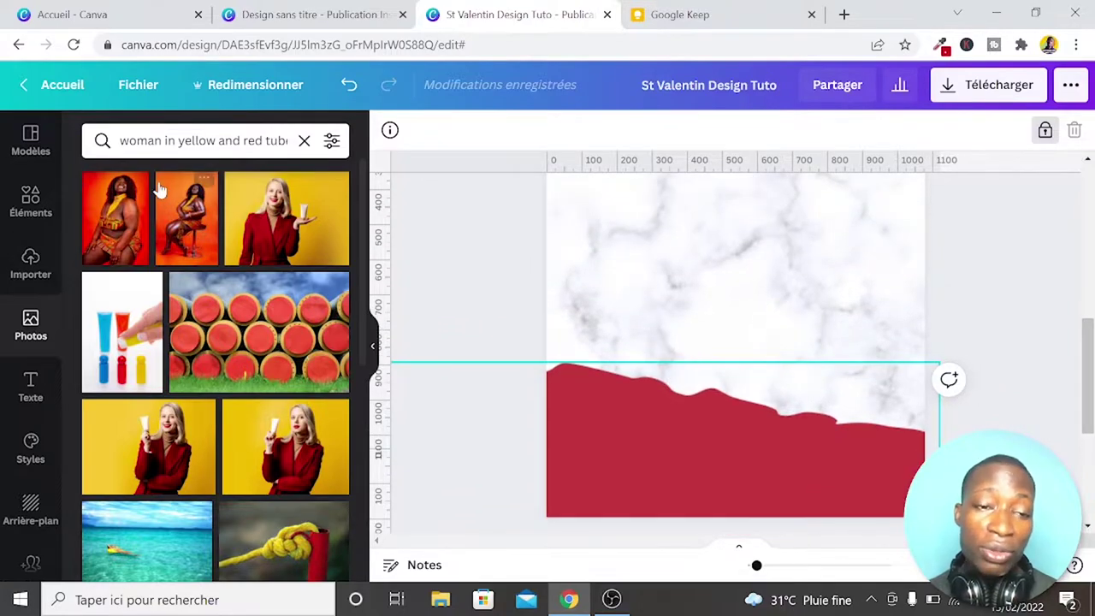
scroll(257, 385, down, 2)
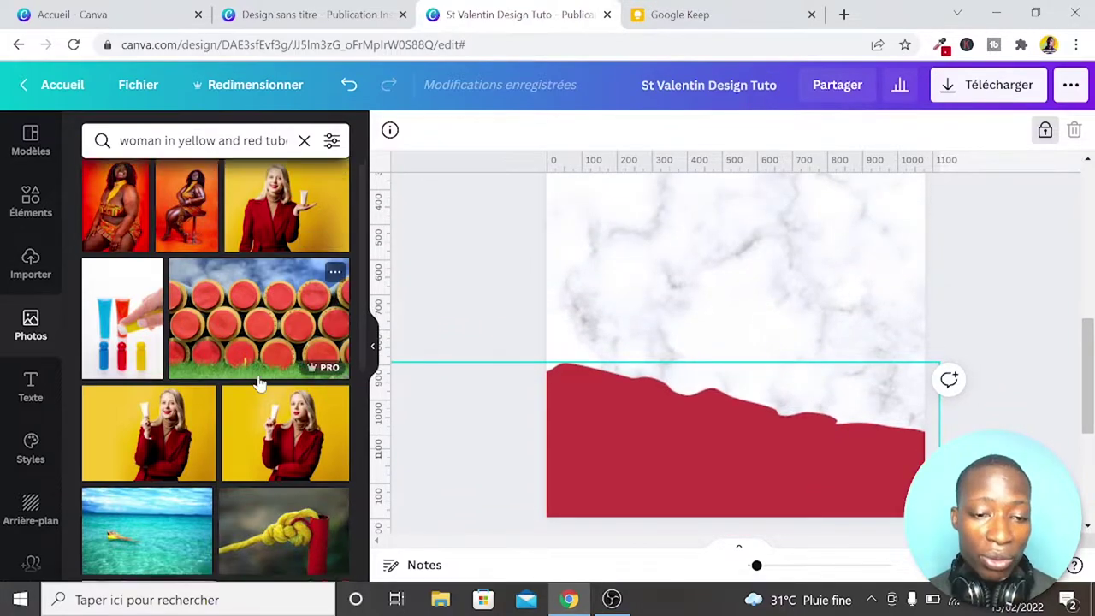
scroll(261, 384, up, 2)
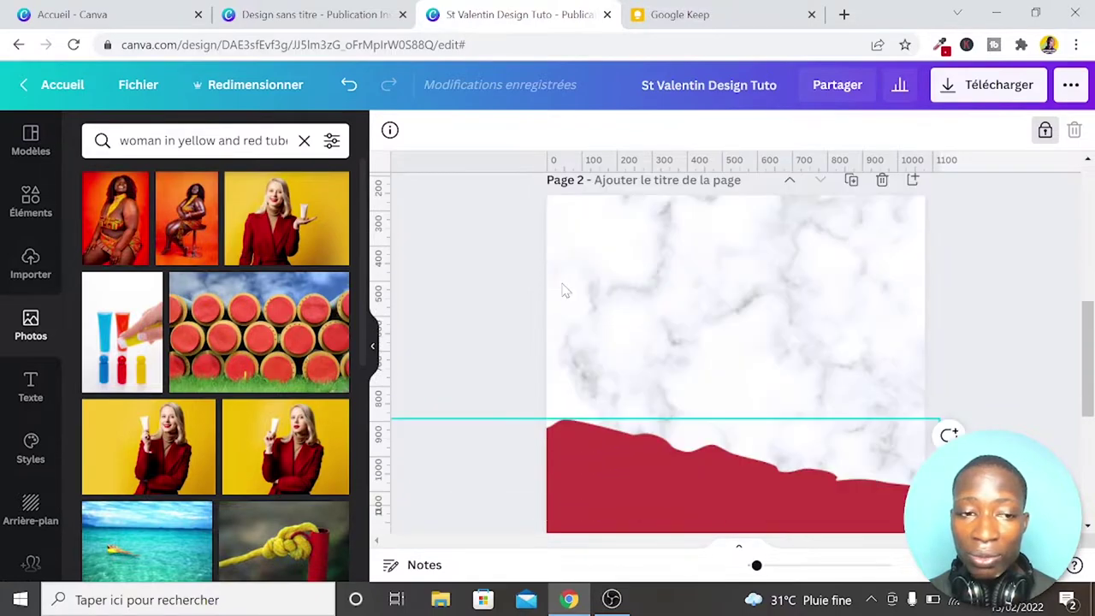
click(183, 218)
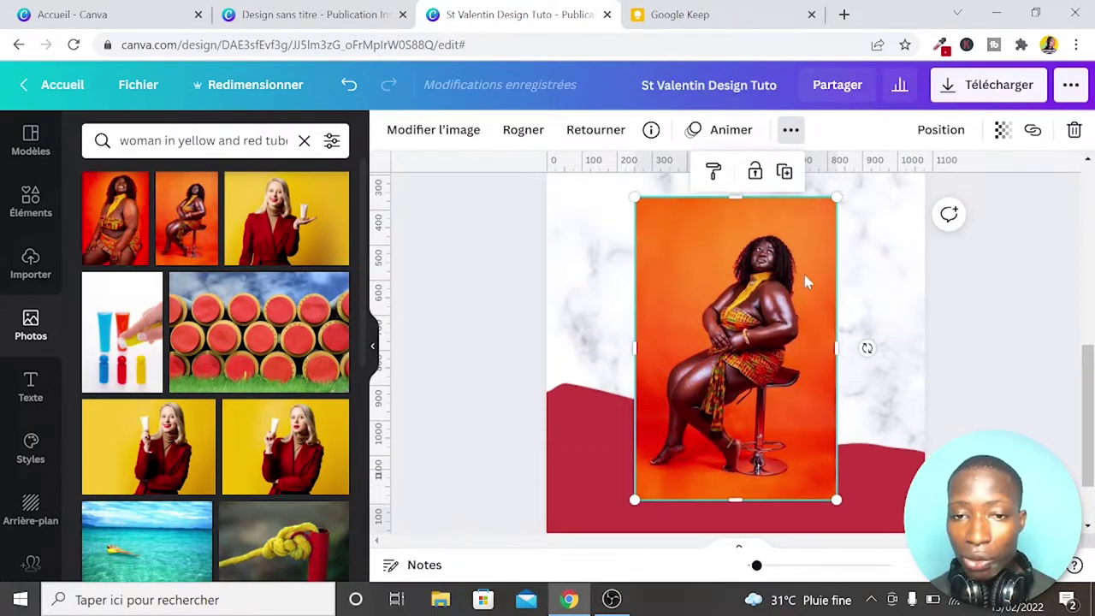
click(440, 136)
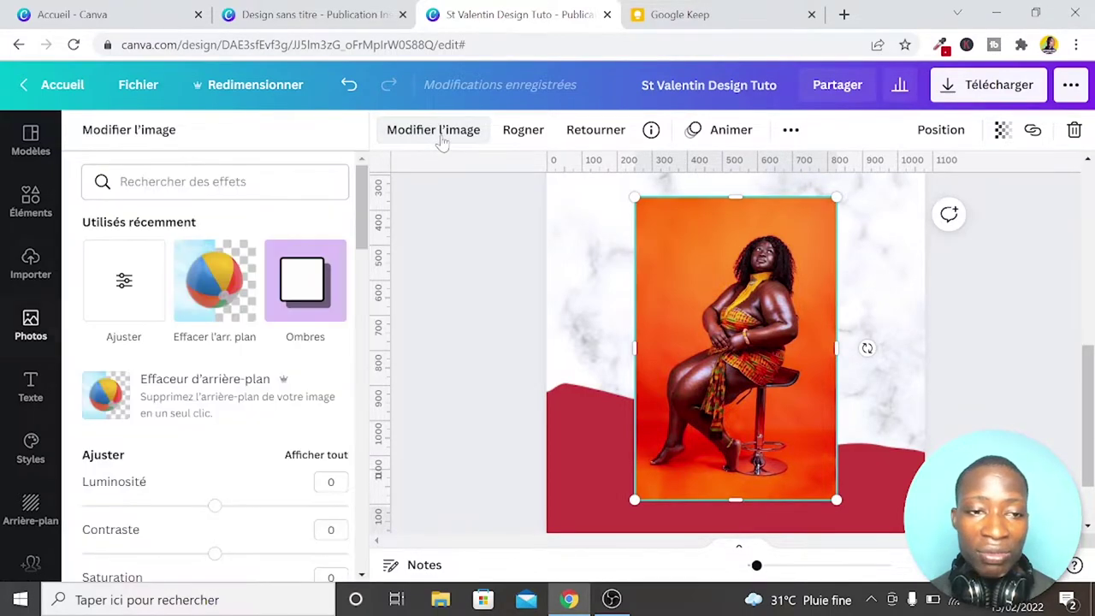
Erase the seated woman photo's orange backdrop with Effacer l'arr. plan and apply it
click(254, 275)
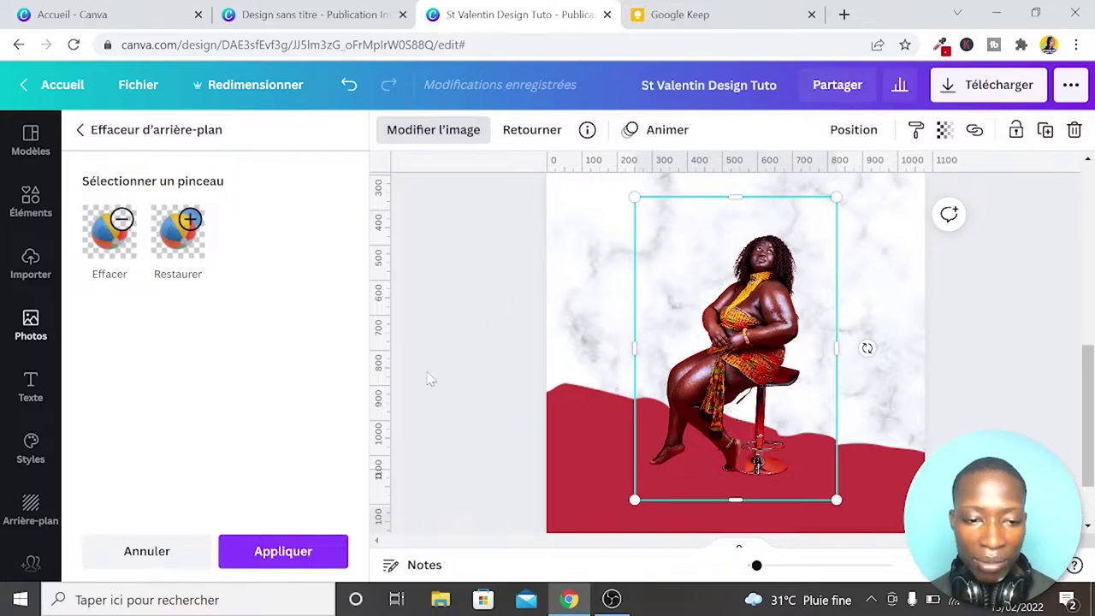
click(298, 553)
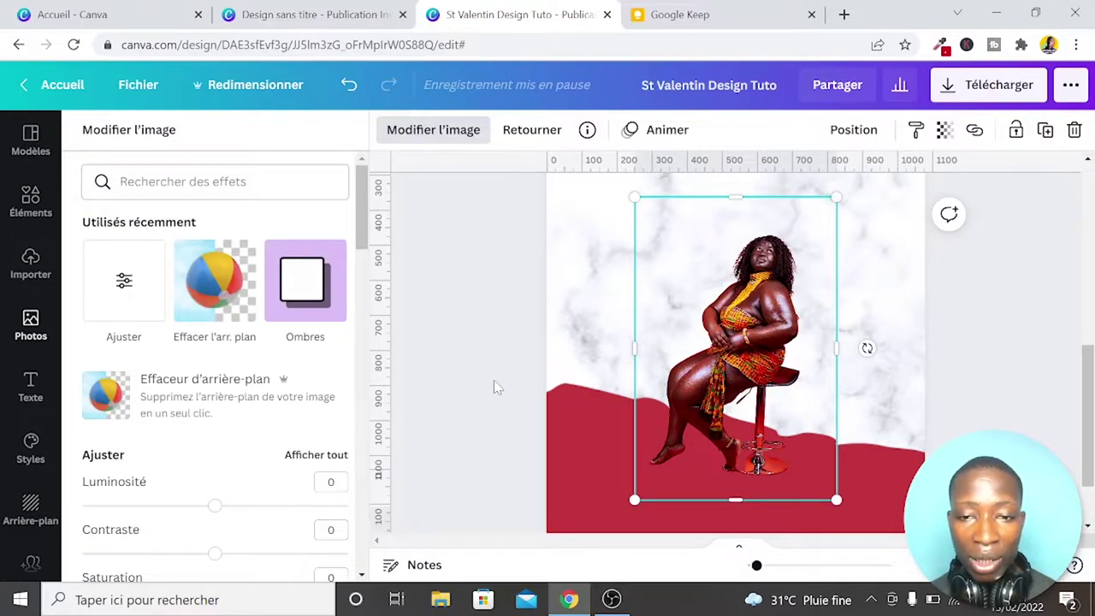
scroll(496, 379, up, 5)
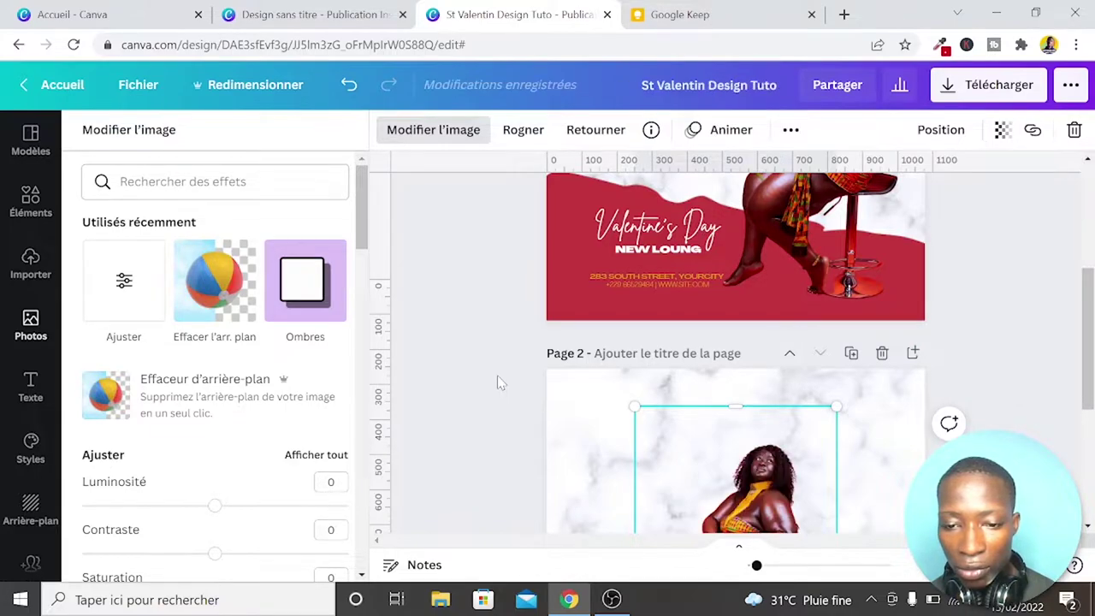
Enlarge the model photo so it reaches page 2's right edge
scroll(498, 376, up, 1)
scroll(501, 383, up, 5)
scroll(501, 383, up, 1)
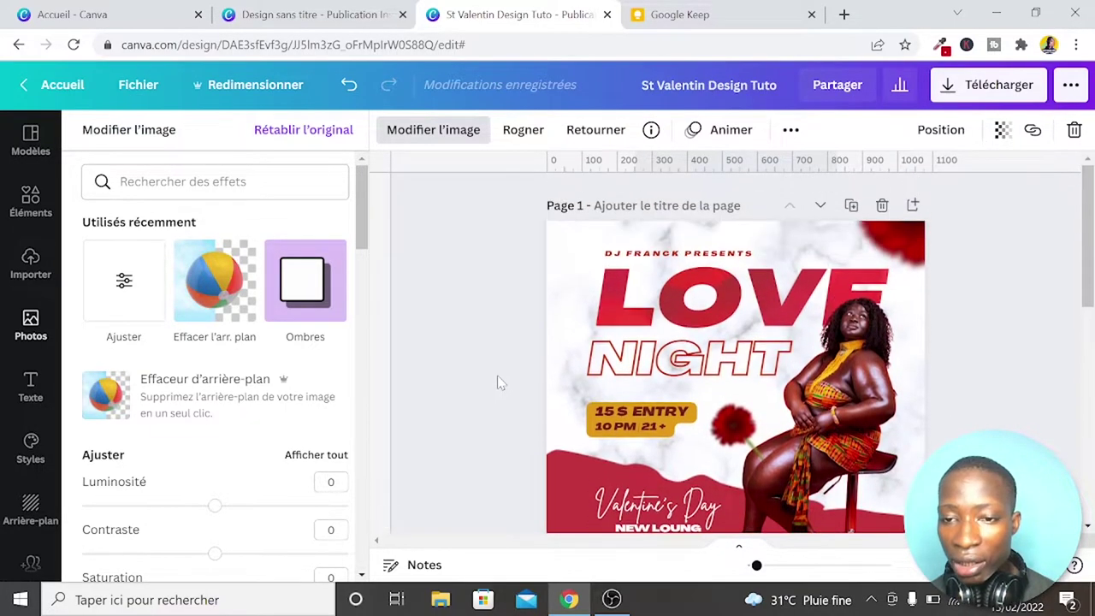
scroll(500, 382, down, 5)
scroll(498, 377, down, 5)
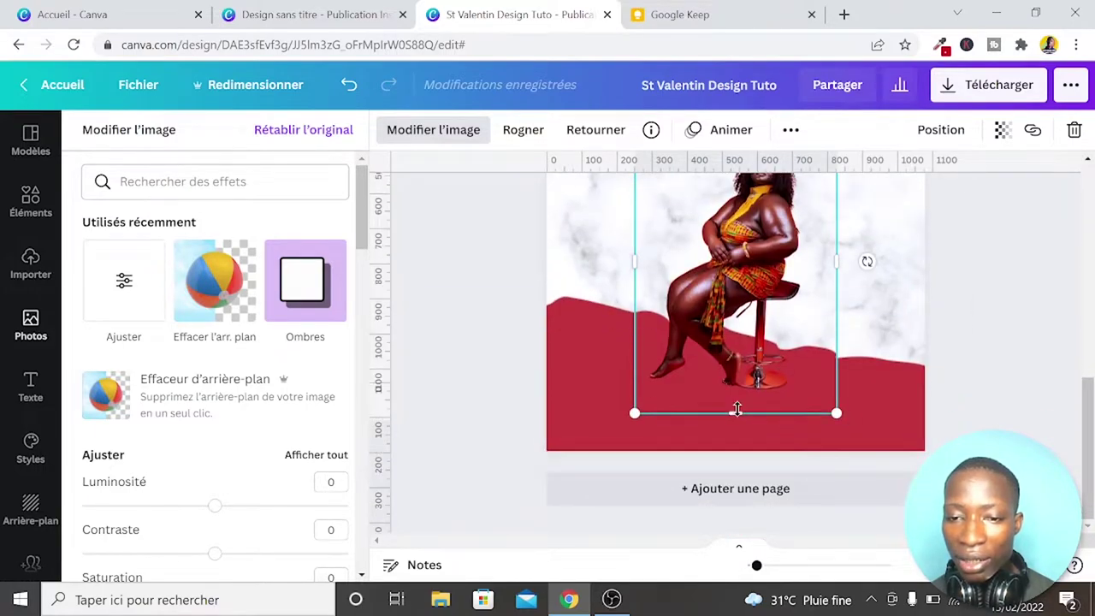
drag(837, 414, 857, 439)
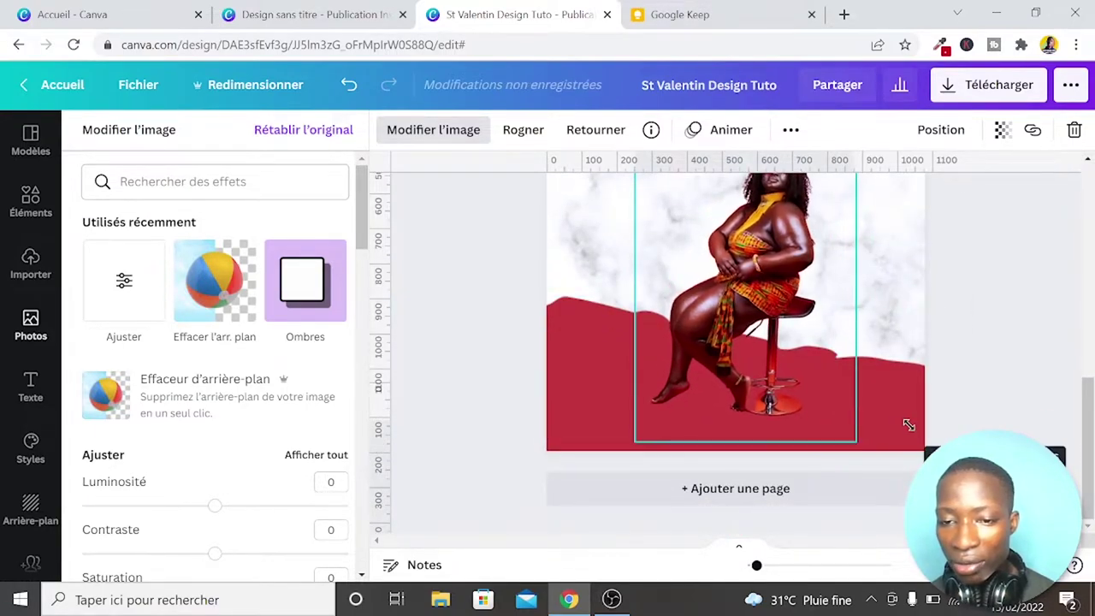
mouse_move(774, 372)
mouse_down()
mouse_move(851, 372)
mouse_move(836, 370)
mouse_up()
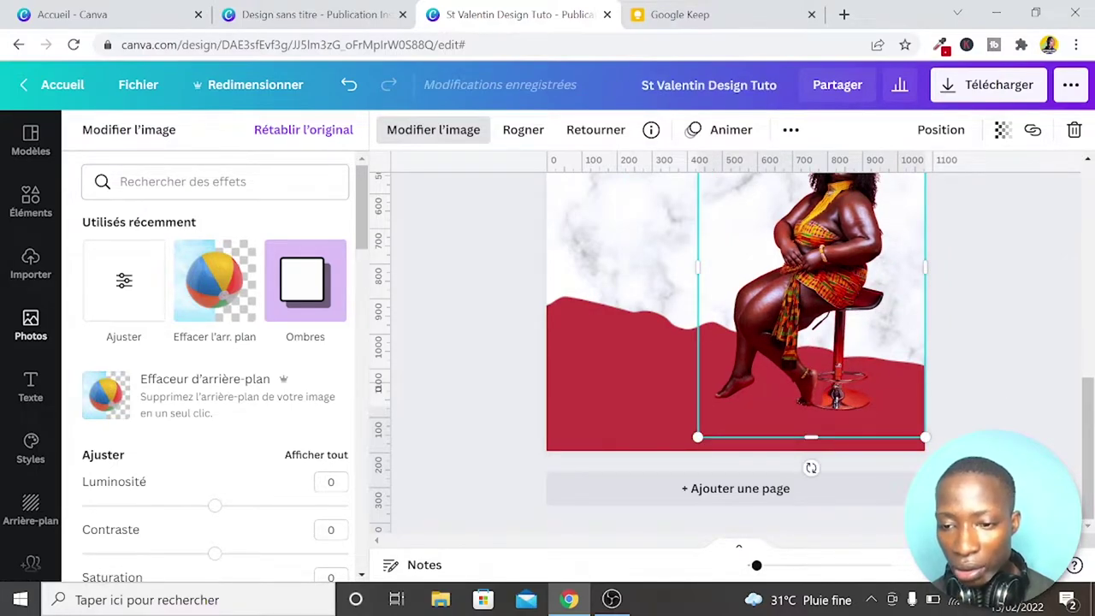
scroll(1007, 409, up, 3)
scroll(1007, 409, up, 2)
scroll(1007, 409, up, 2)
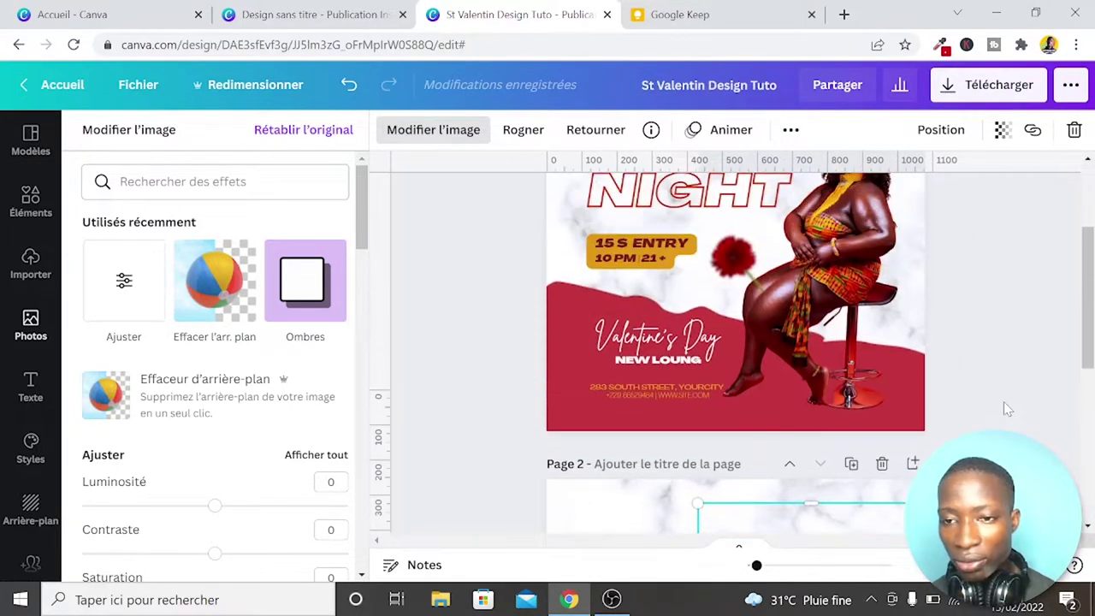
scroll(1007, 409, up, 3)
scroll(1005, 406, down, 5)
scroll(1005, 406, down, 3)
scroll(1005, 406, down, 2)
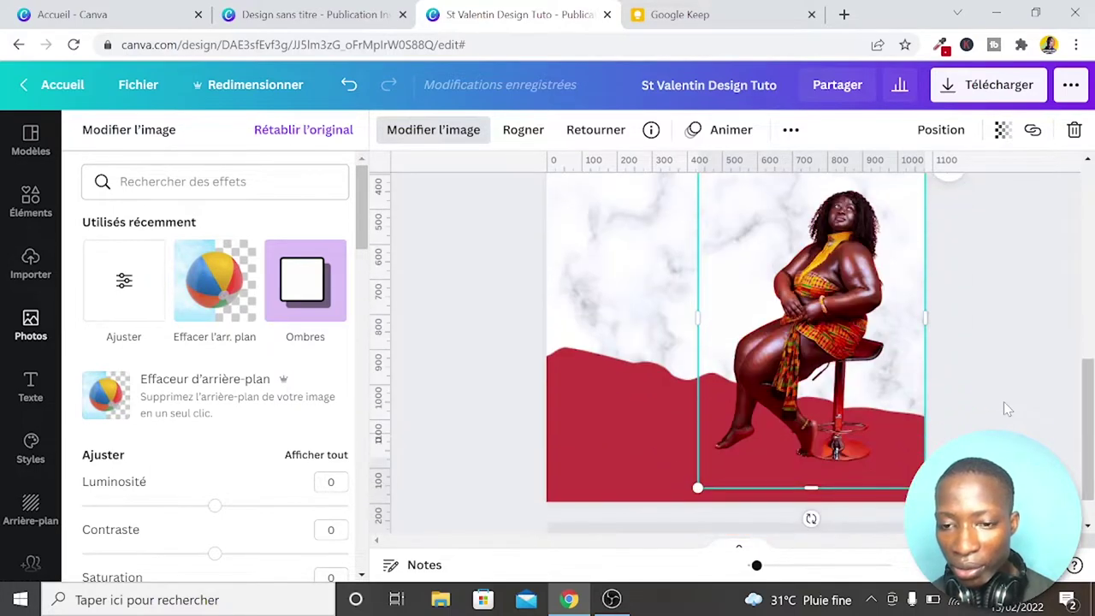
scroll(1007, 409, up, 3)
scroll(1004, 403, down, 1)
scroll(1003, 403, down, 3)
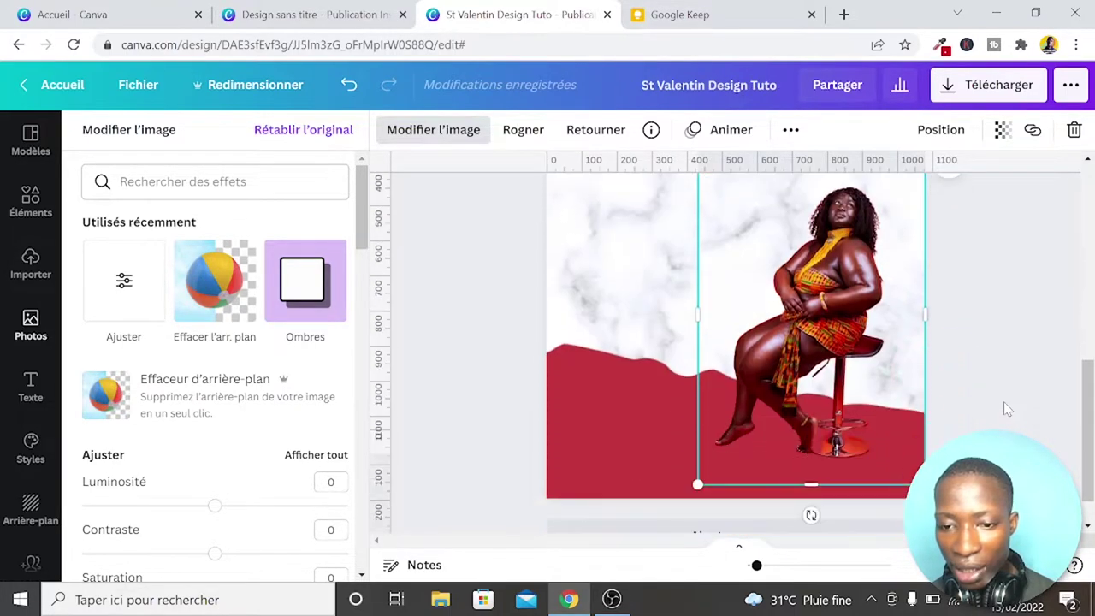
Move the model photo down to the page bottom and enlarge it to 678 by 1018
drag(844, 386, 845, 390)
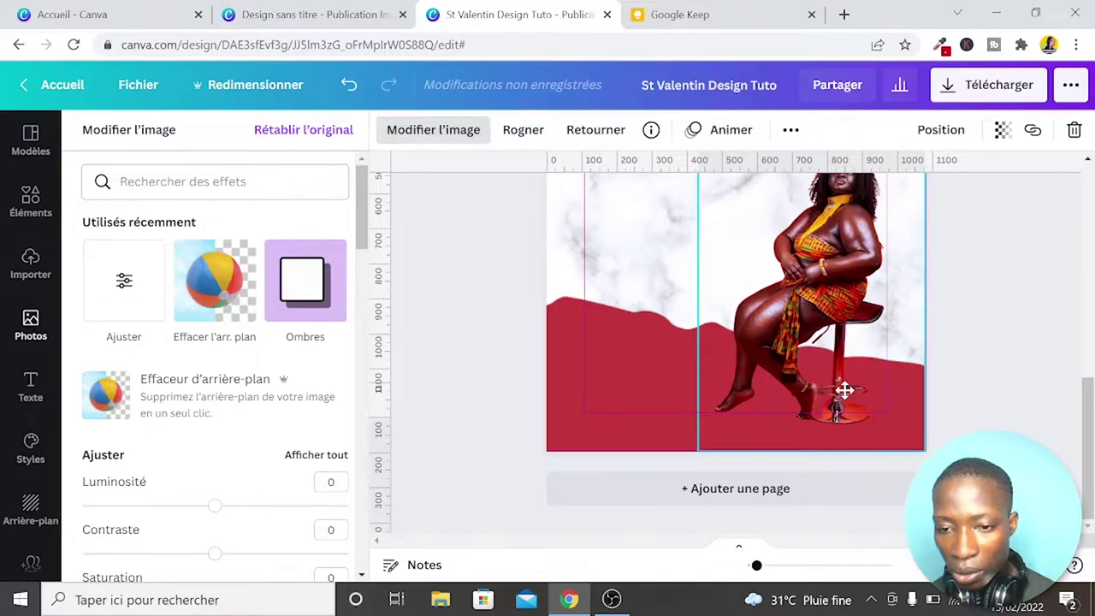
scroll(1006, 334, up, 3)
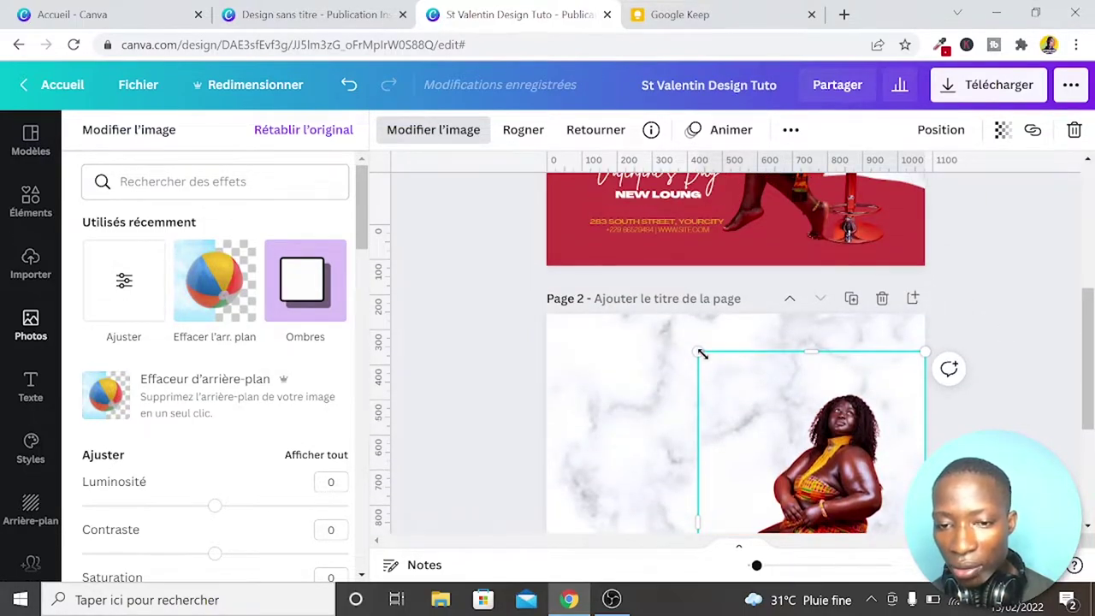
drag(699, 352, 683, 338)
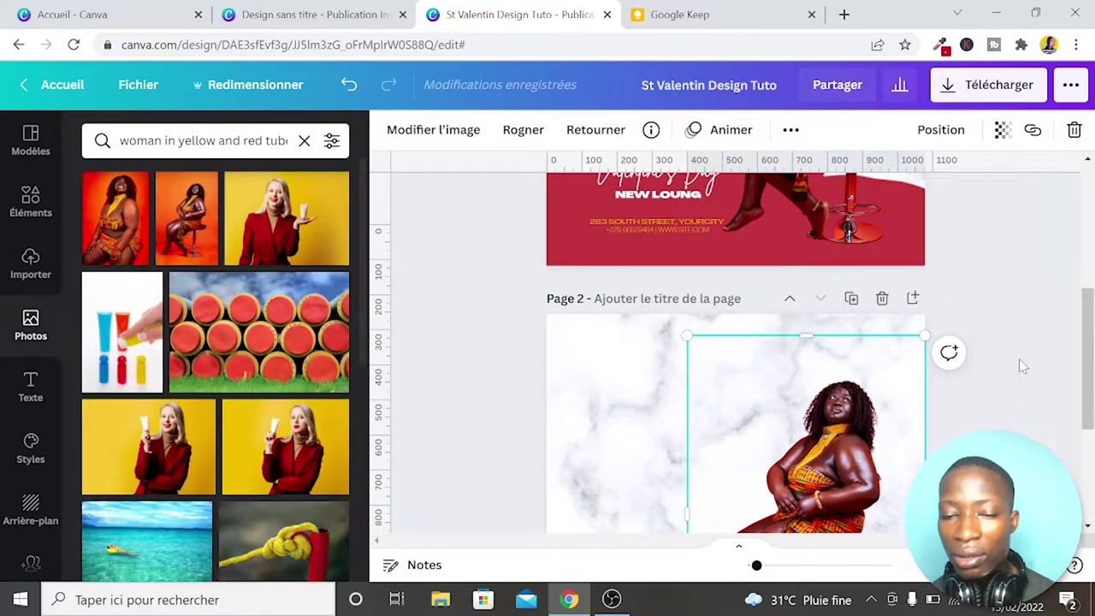
scroll(1019, 358, down, 3)
scroll(1019, 358, down, 2)
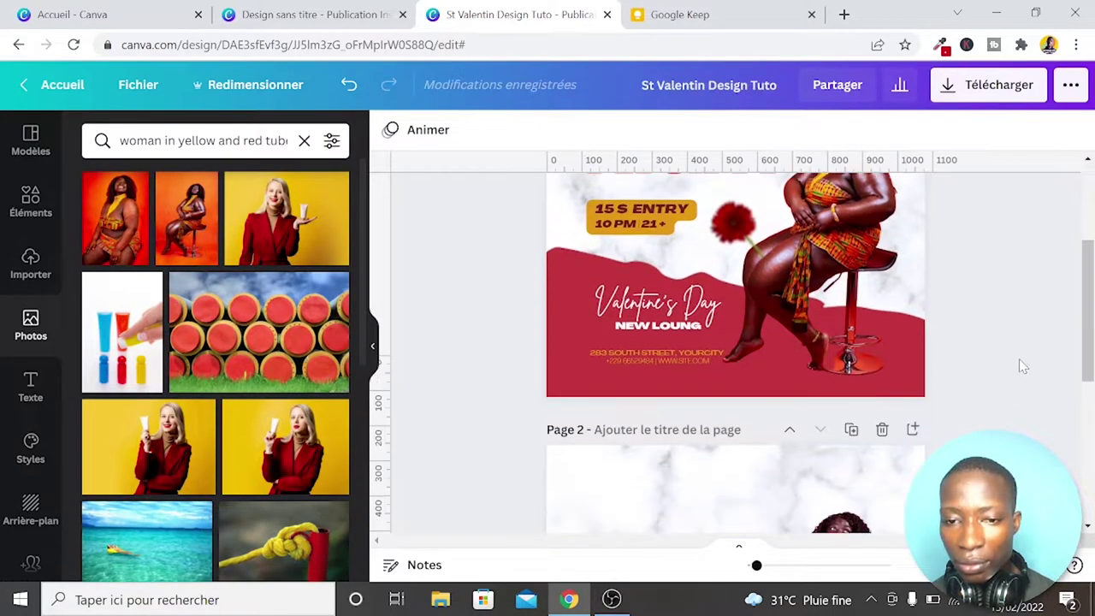
scroll(1019, 359, up, 2)
scroll(1019, 358, up, 3)
scroll(1020, 366, up, 1)
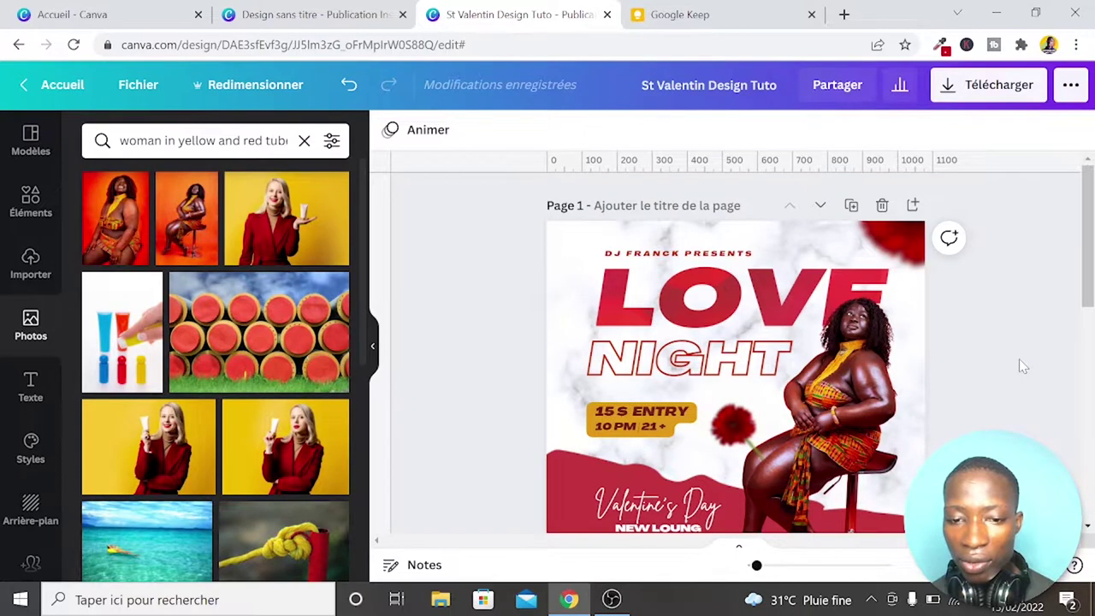
scroll(1020, 366, down, 3)
scroll(1020, 365, down, 1)
scroll(1022, 366, up, 3)
scroll(1022, 367, up, 1)
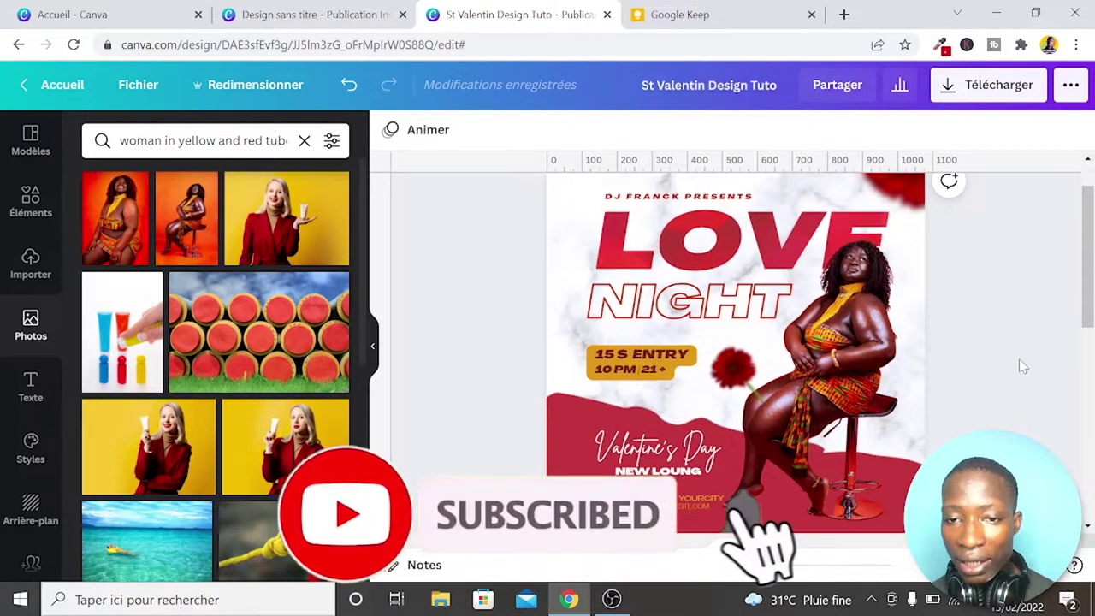
scroll(1023, 366, down, 3)
scroll(1023, 366, down, 3)
scroll(1023, 367, down, 4)
scroll(1024, 366, up, 4)
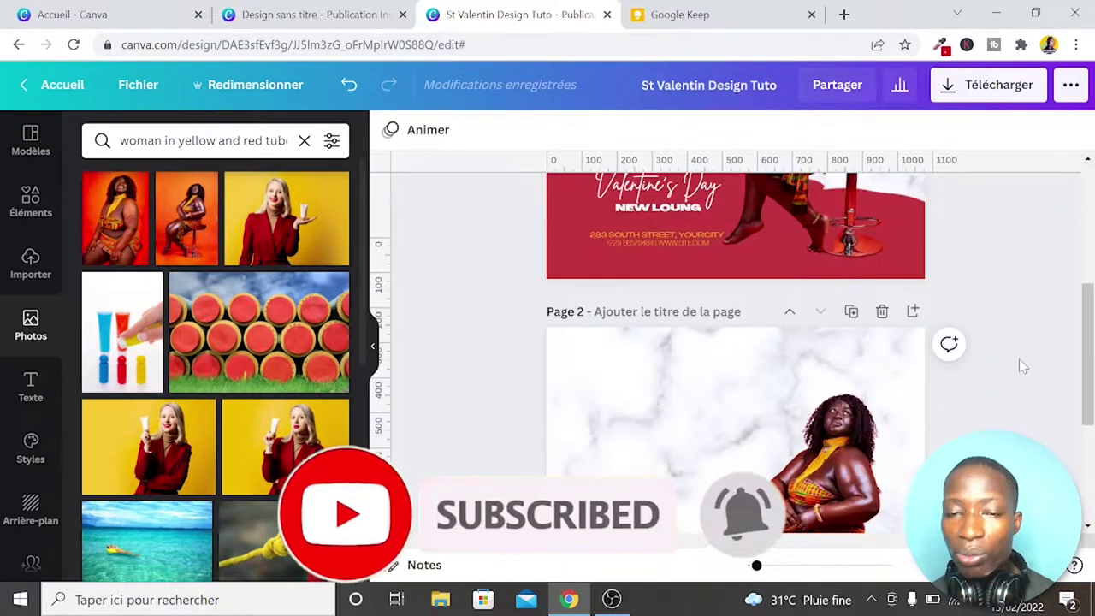
scroll(1023, 366, up, 7)
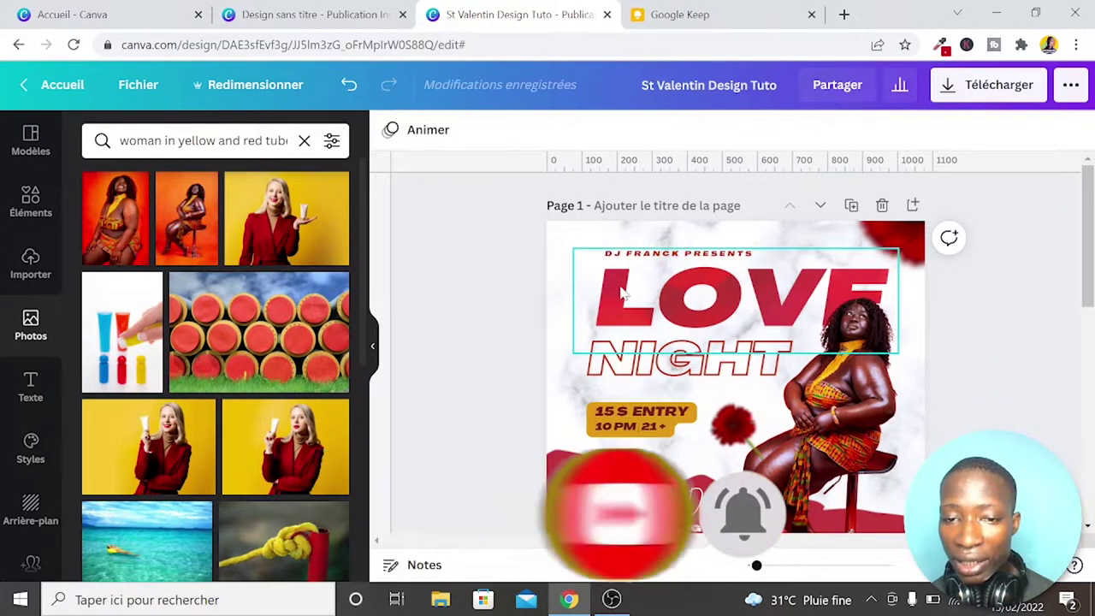
Select page 1's LOVE title to compare layouts, then deselect it
click(651, 297)
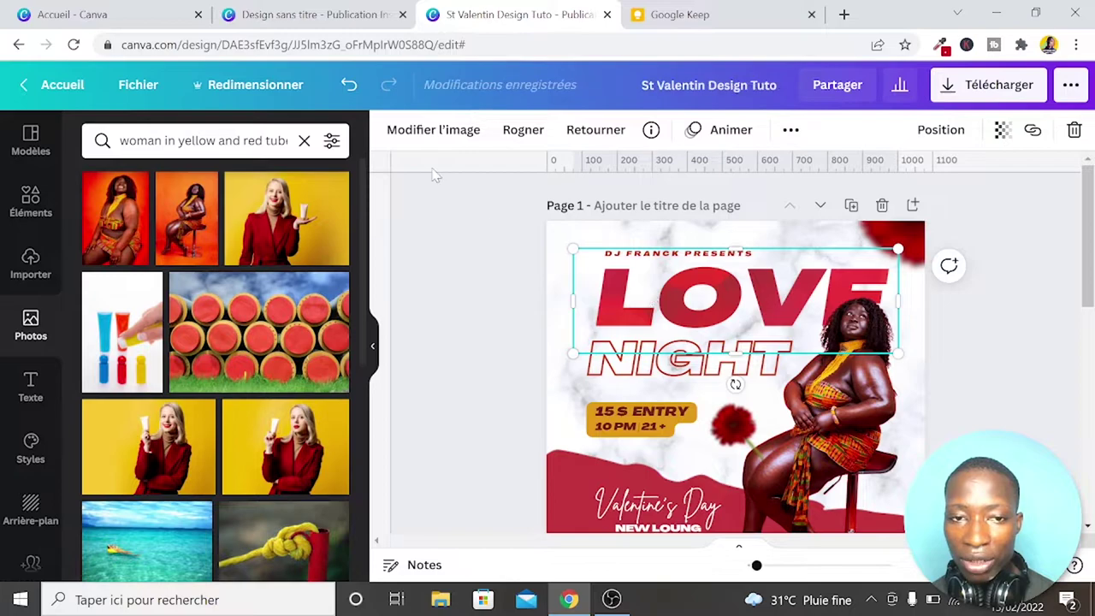
click(973, 315)
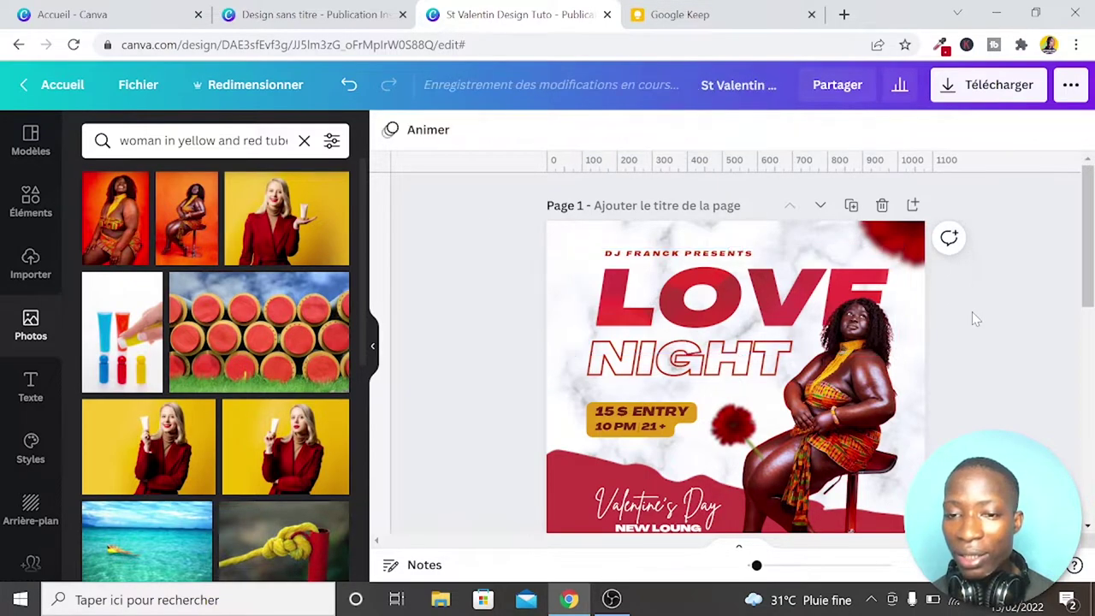
scroll(973, 316, down, 5)
scroll(973, 316, down, 5)
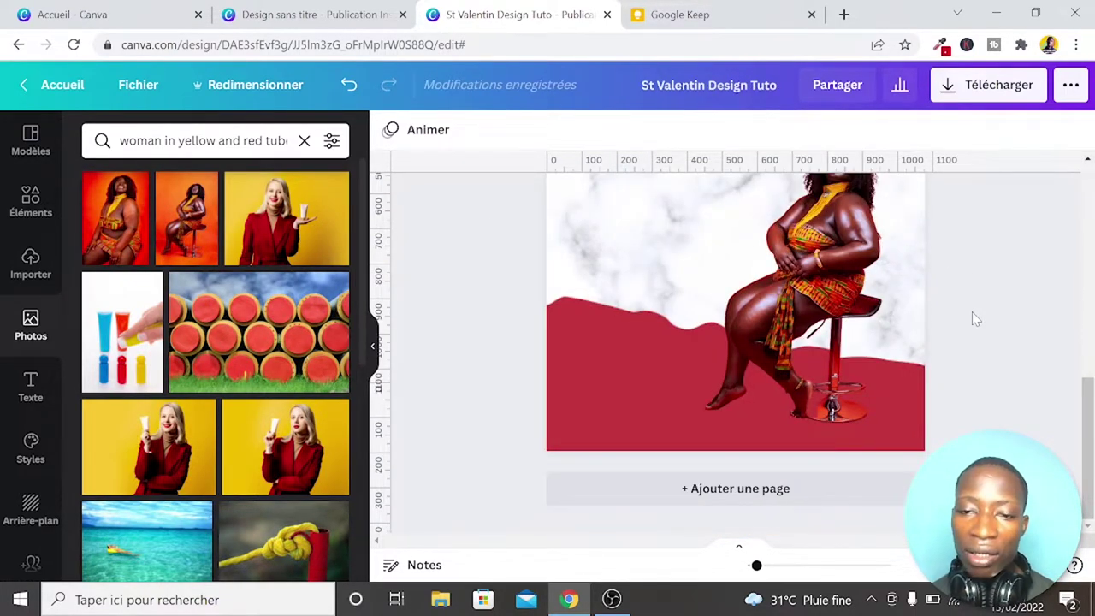
scroll(975, 319, up, 1)
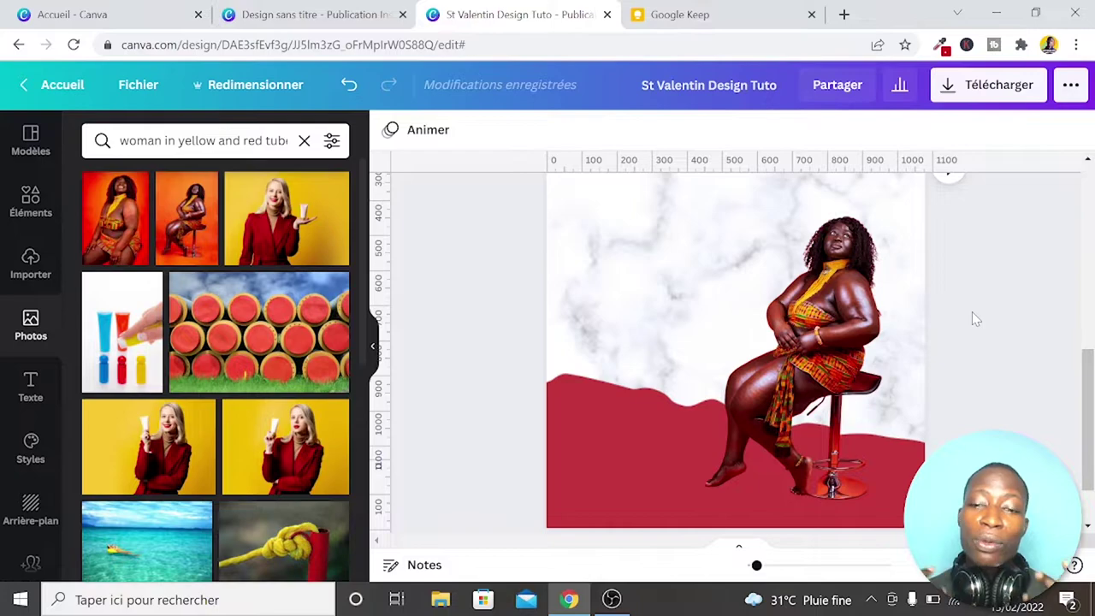
scroll(972, 312, up, 5)
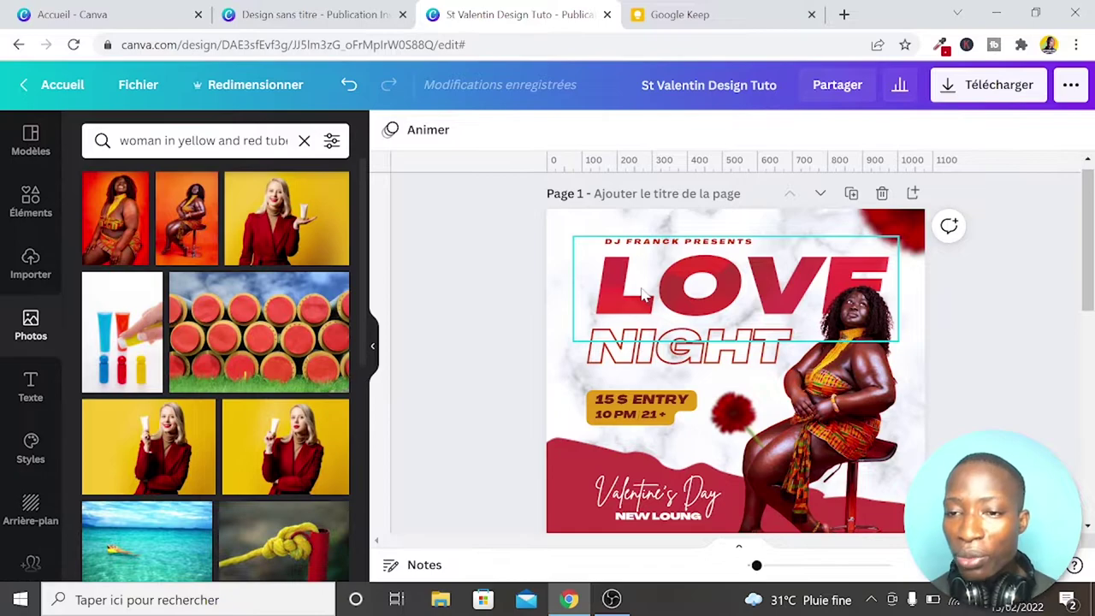
scroll(1011, 321, down, 3)
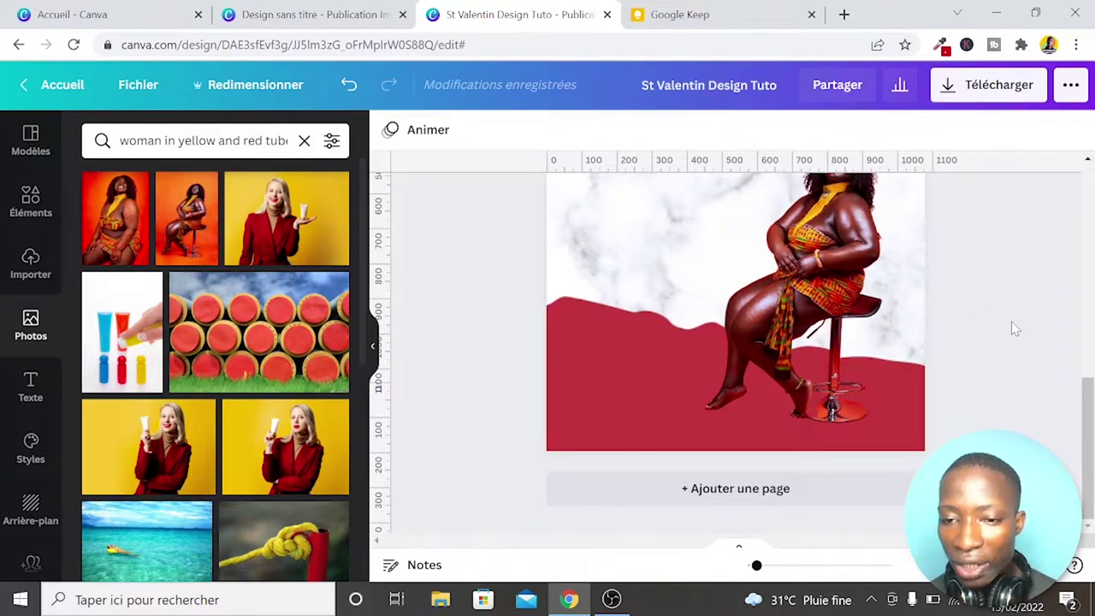
Add blank Page 3 below Page 2 and empty the Photos search box for a new query
scroll(1011, 321, up, 2)
scroll(1011, 321, up, 3)
click(912, 282)
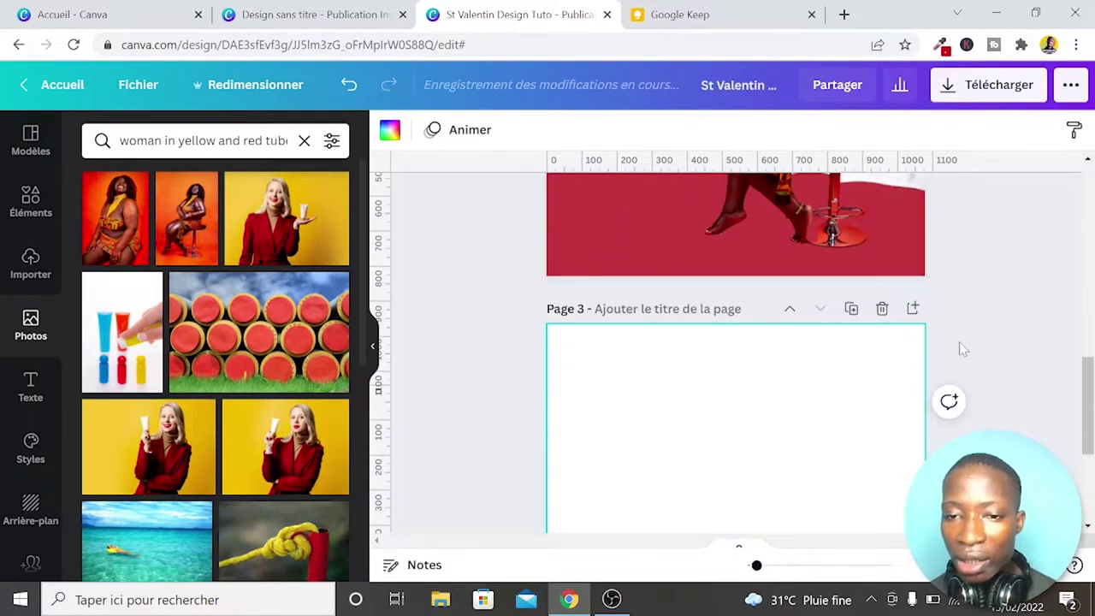
scroll(962, 349, down, 2)
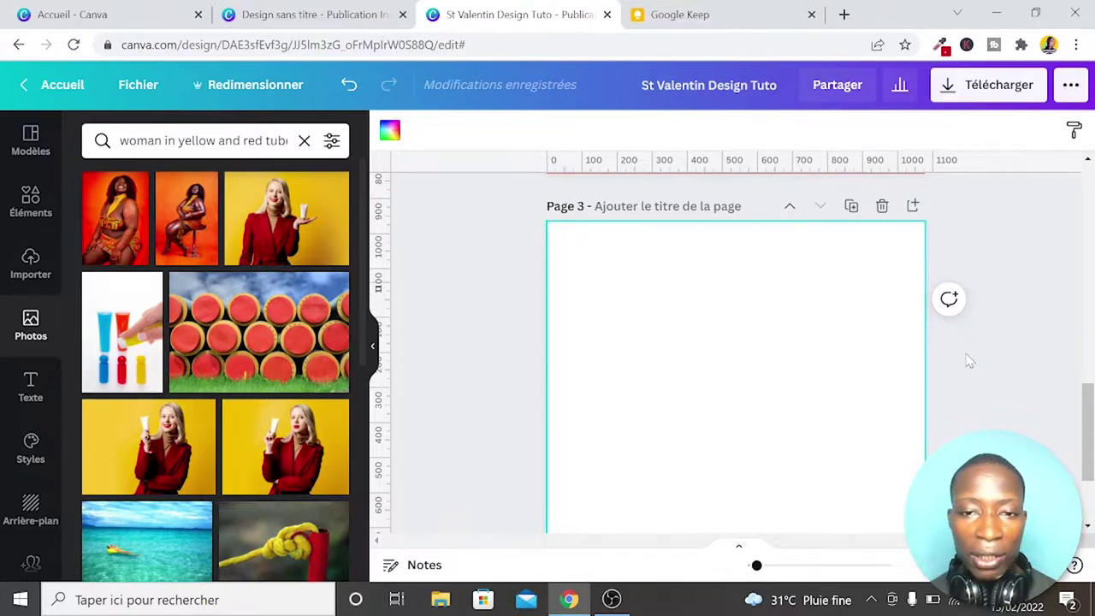
scroll(970, 360, down, 2)
scroll(969, 360, up, 2)
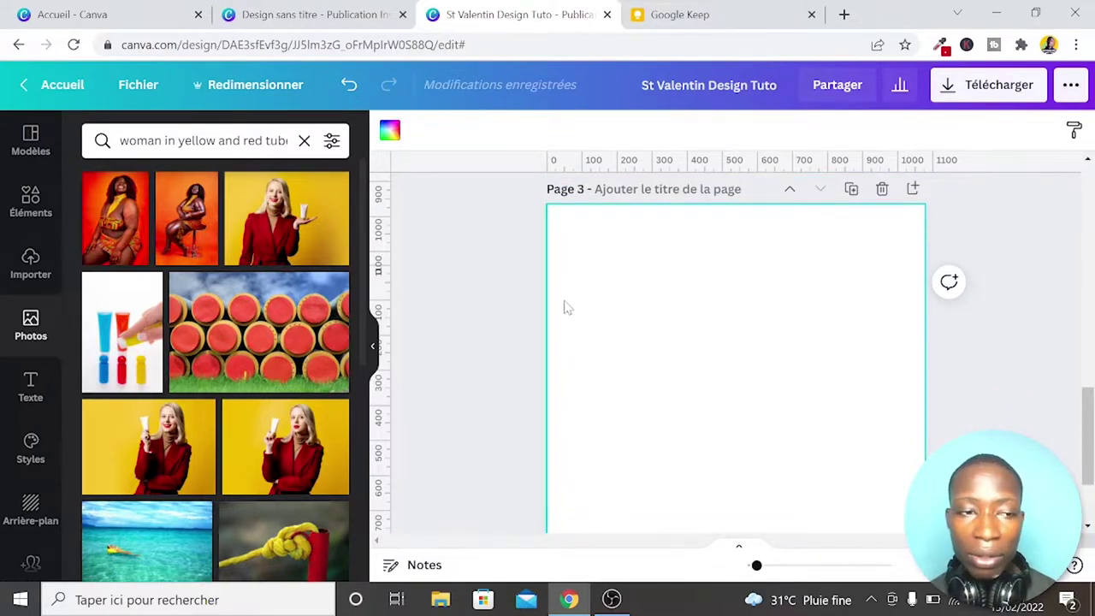
click(28, 339)
click(171, 140)
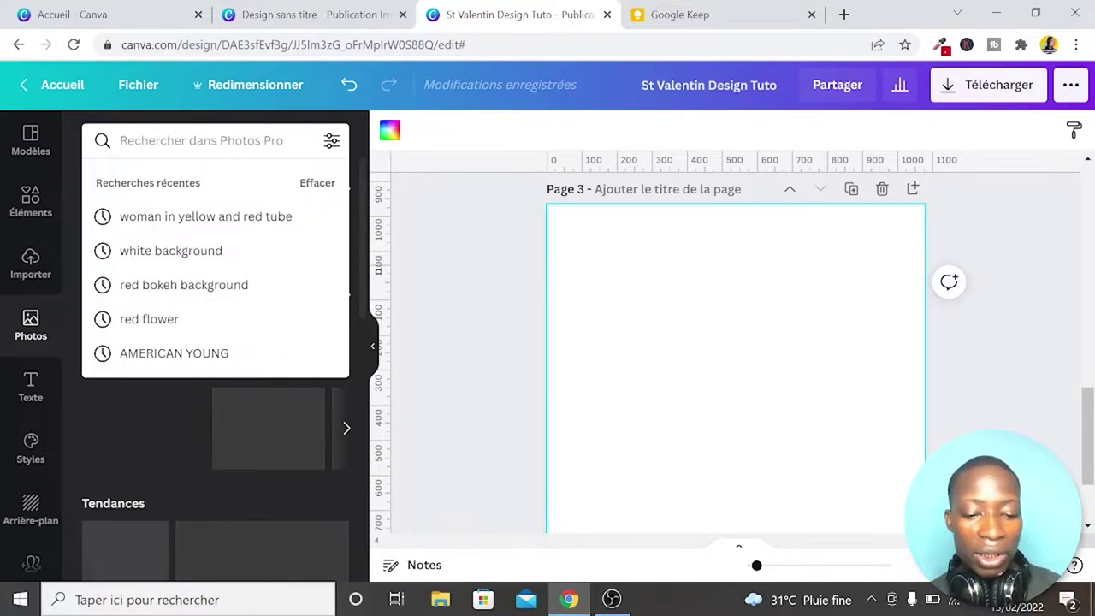
Search photos for 'red bokeh backhround'
text(red b)
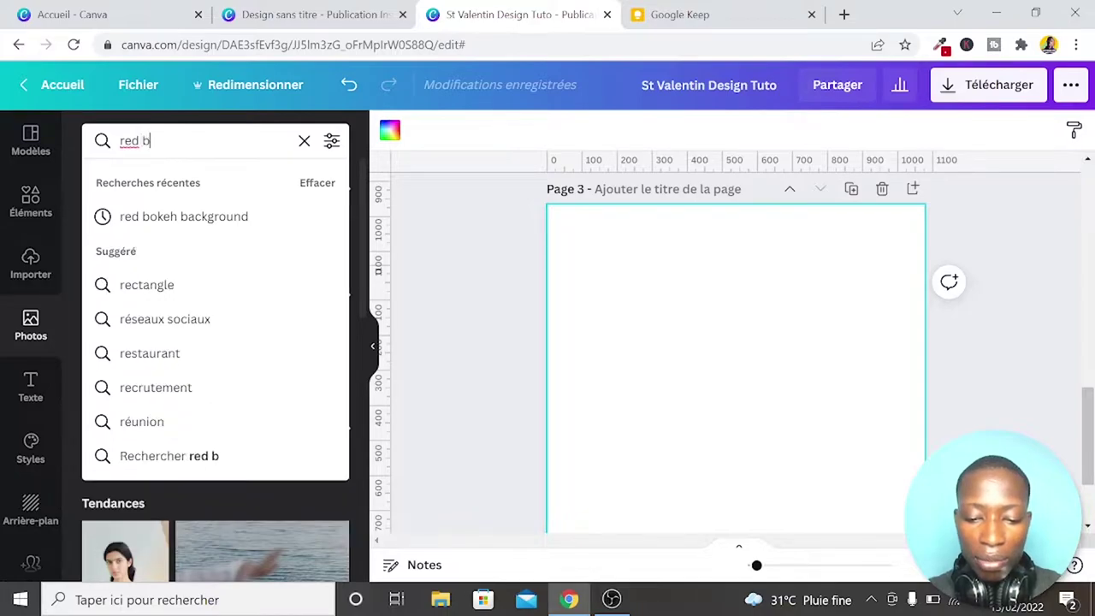
text(okeh)
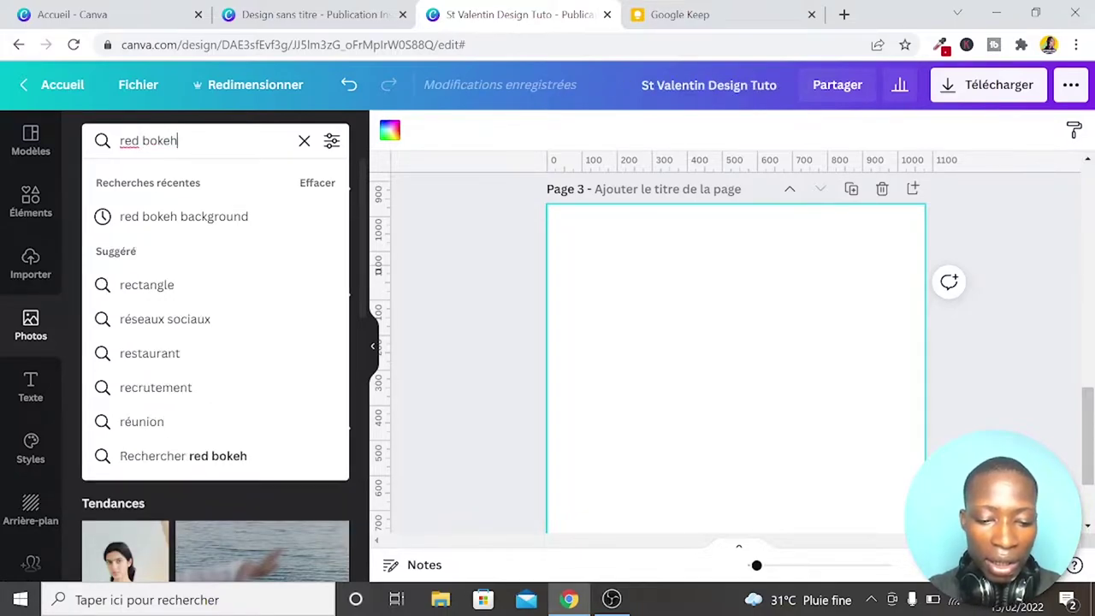
text( back)
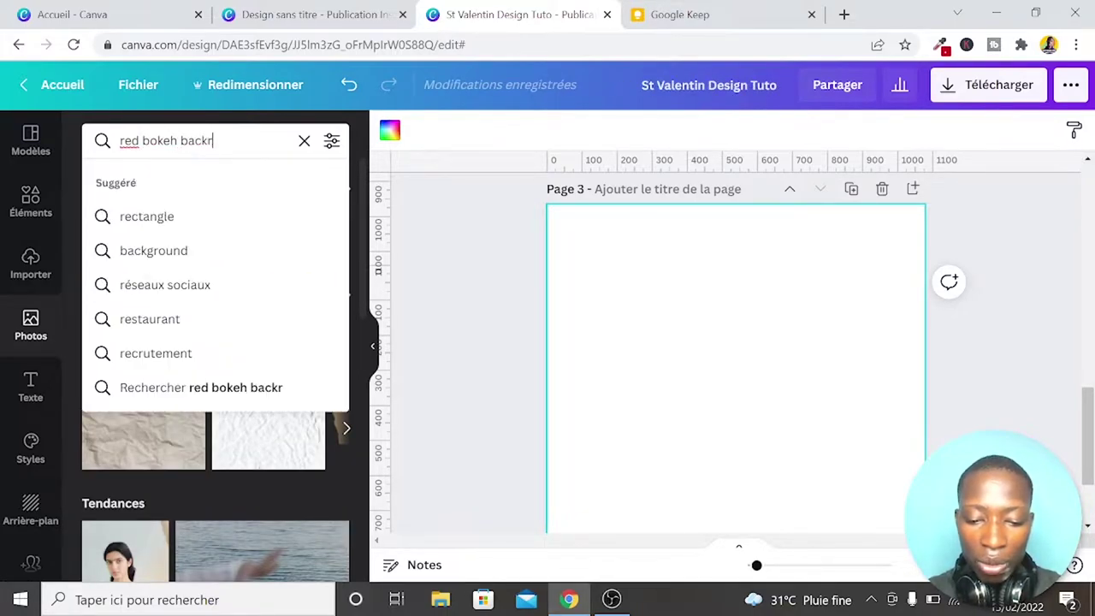
text(hround)
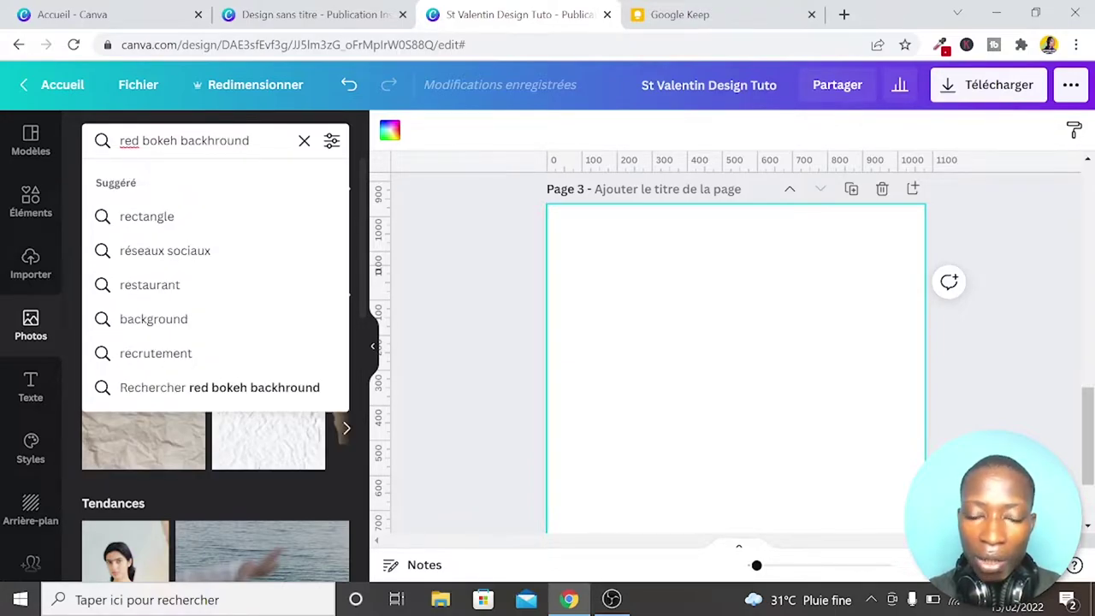
key(Return)
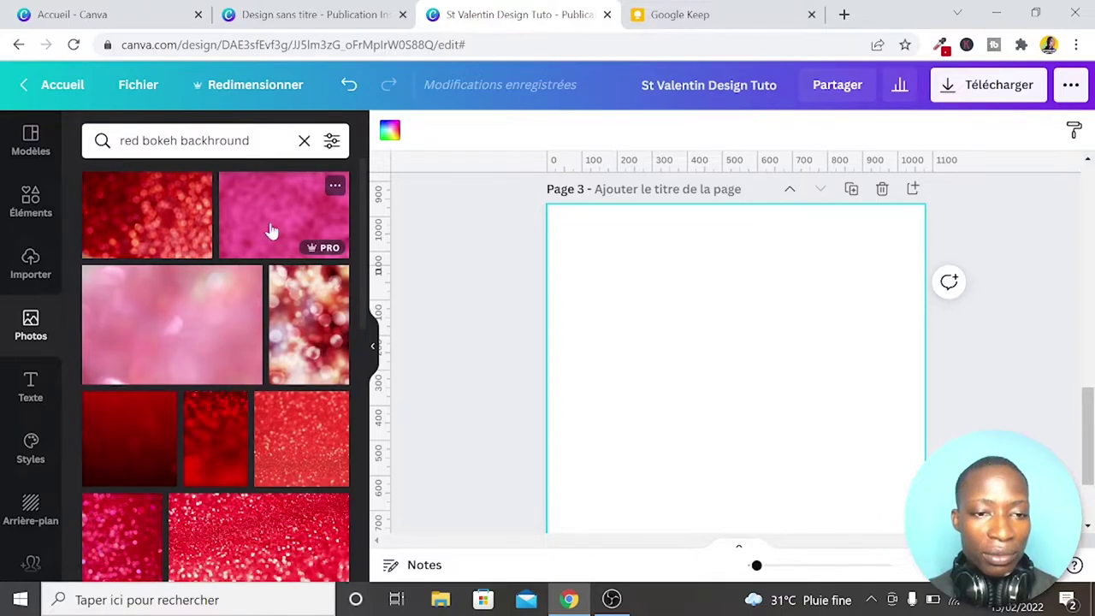
scroll(217, 393, down, 3)
scroll(217, 396, up, 3)
scroll(217, 395, down, 2)
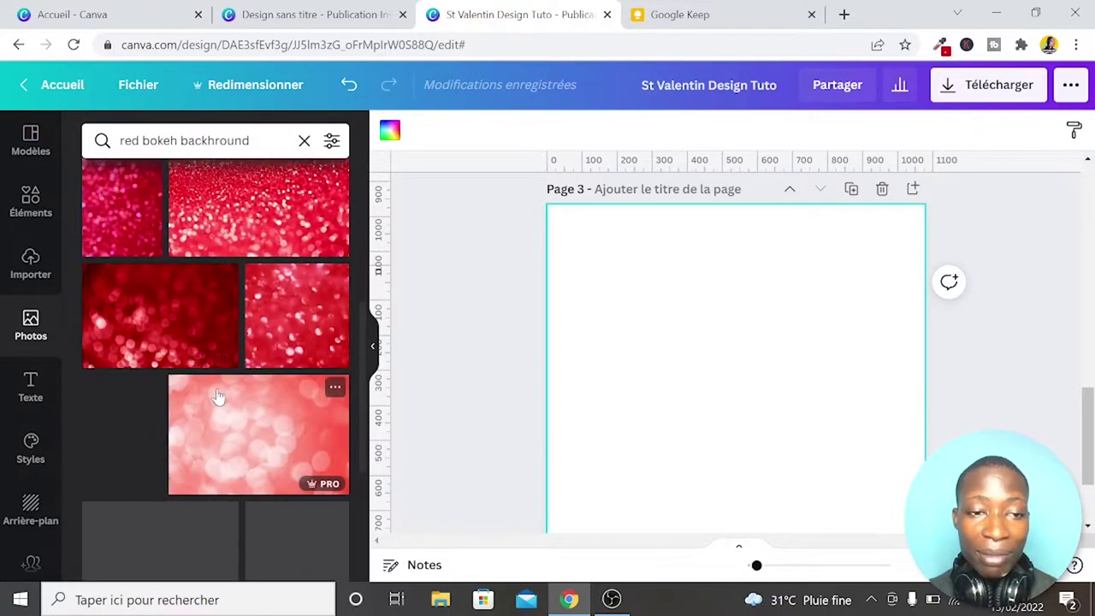
scroll(217, 395, down, 4)
scroll(216, 395, up, 6)
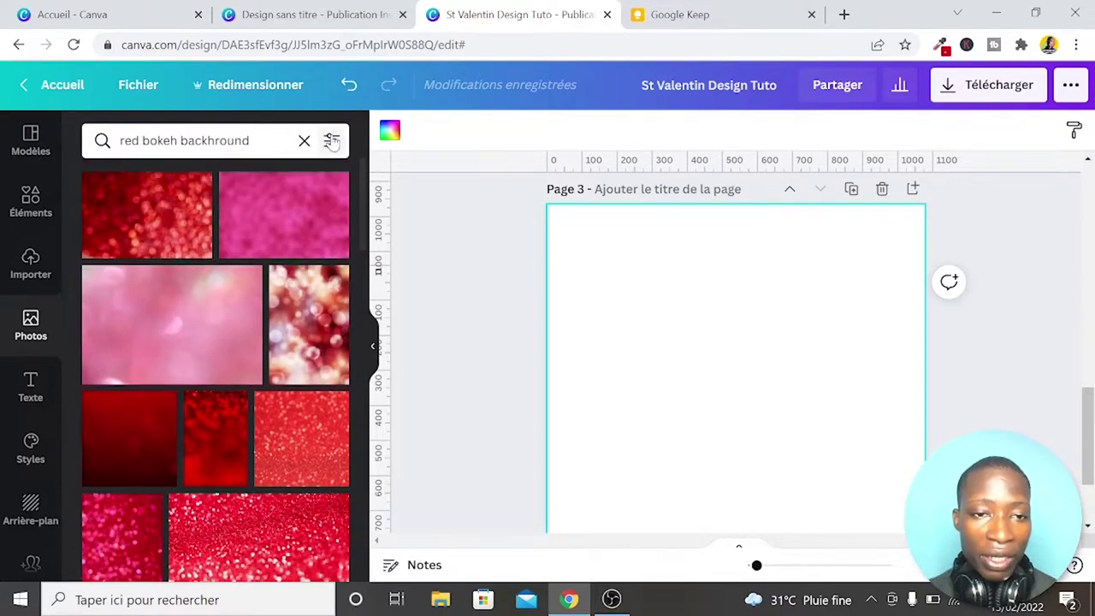
Filter the photo results to free (Gratuit) images only
click(332, 142)
scroll(166, 402, down, 2)
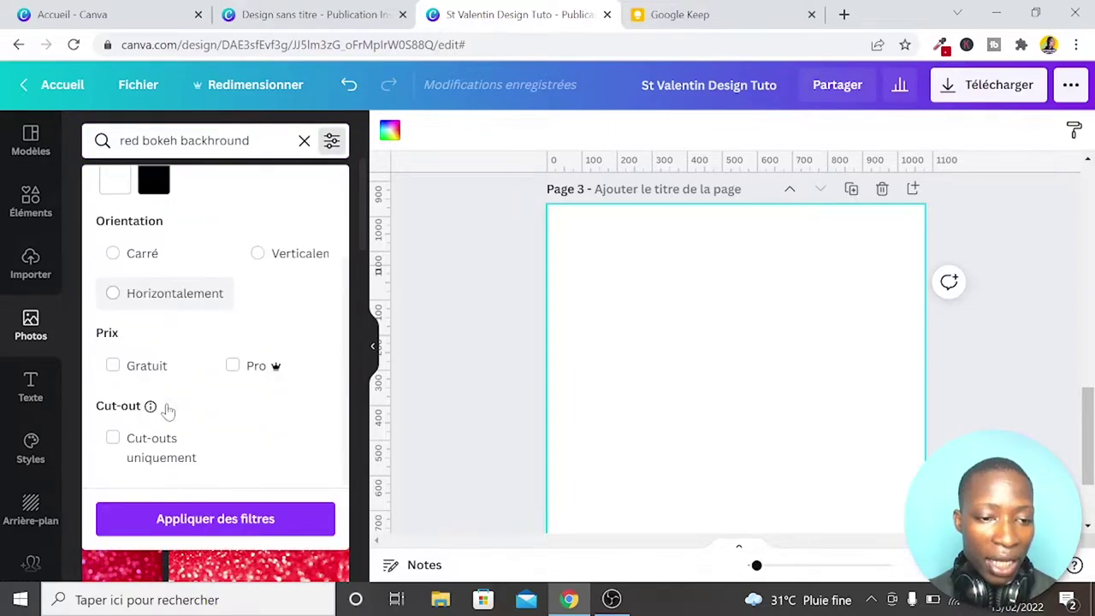
click(114, 365)
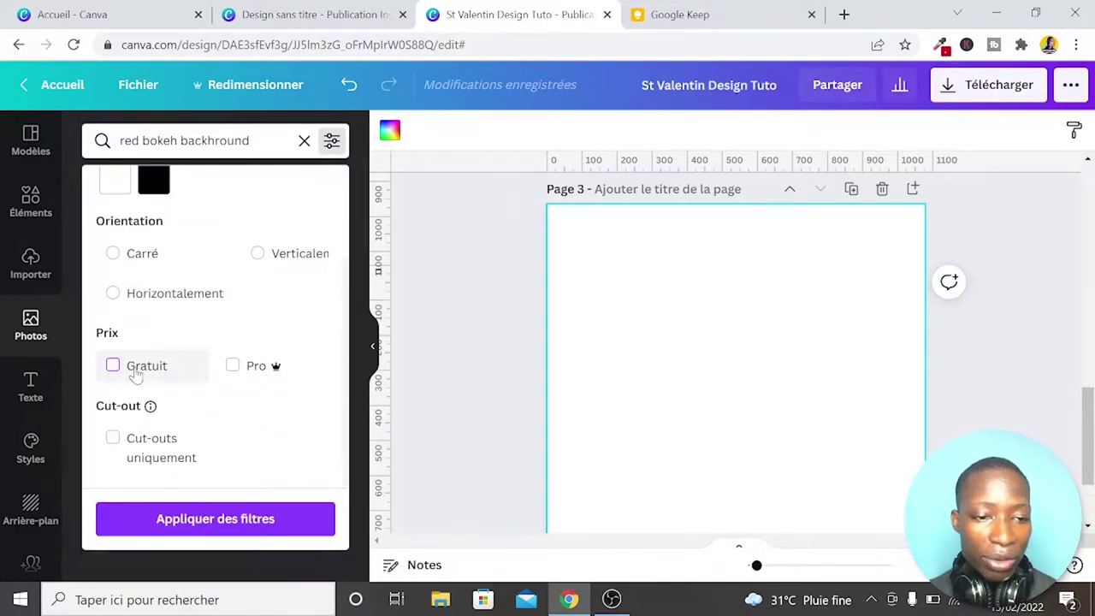
click(257, 518)
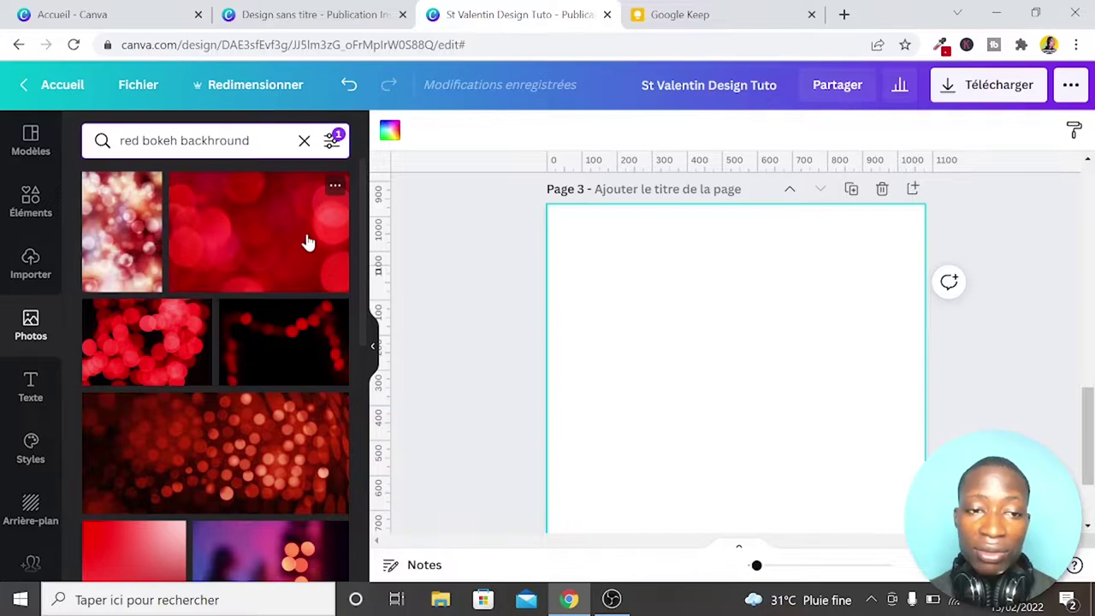
Drag the red bokeh photo onto page 3 so it fills the page as background
drag(298, 234, 552, 233)
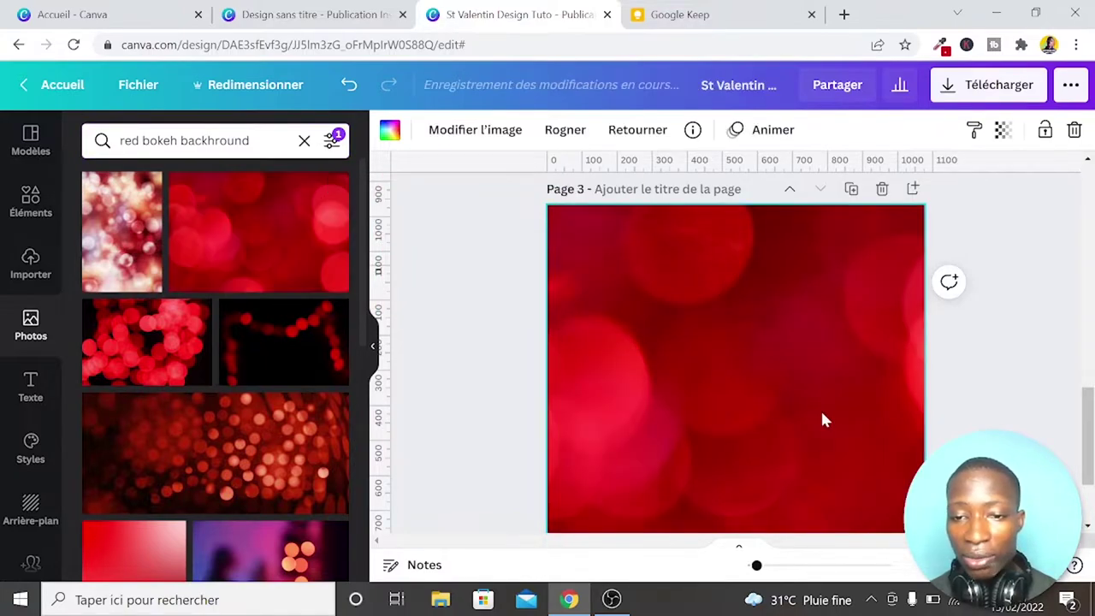
scroll(874, 426, down, 2)
scroll(875, 427, down, 1)
scroll(874, 426, up, 4)
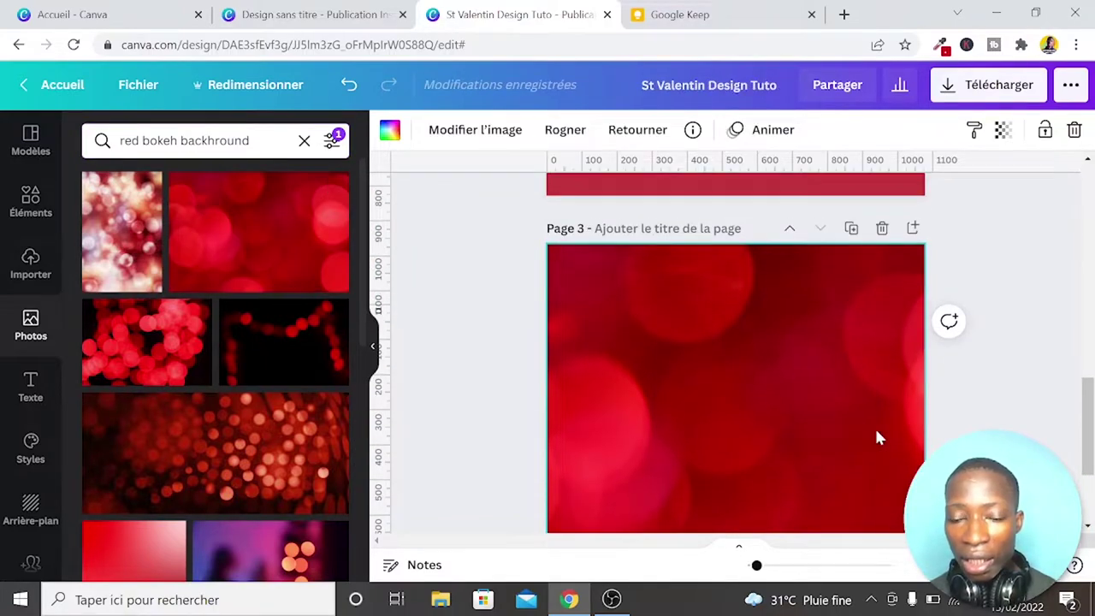
scroll(876, 434, up, 3)
scroll(876, 434, up, 3)
scroll(876, 434, down, 1)
scroll(879, 438, up, 3)
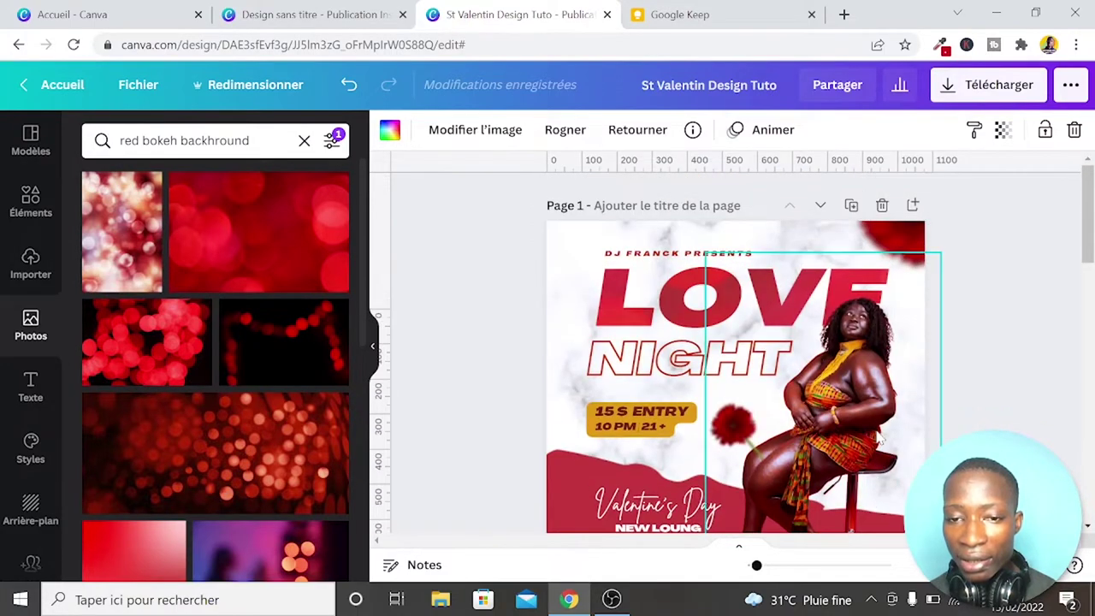
scroll(878, 438, down, 3)
scroll(878, 438, down, 3)
scroll(879, 439, down, 2)
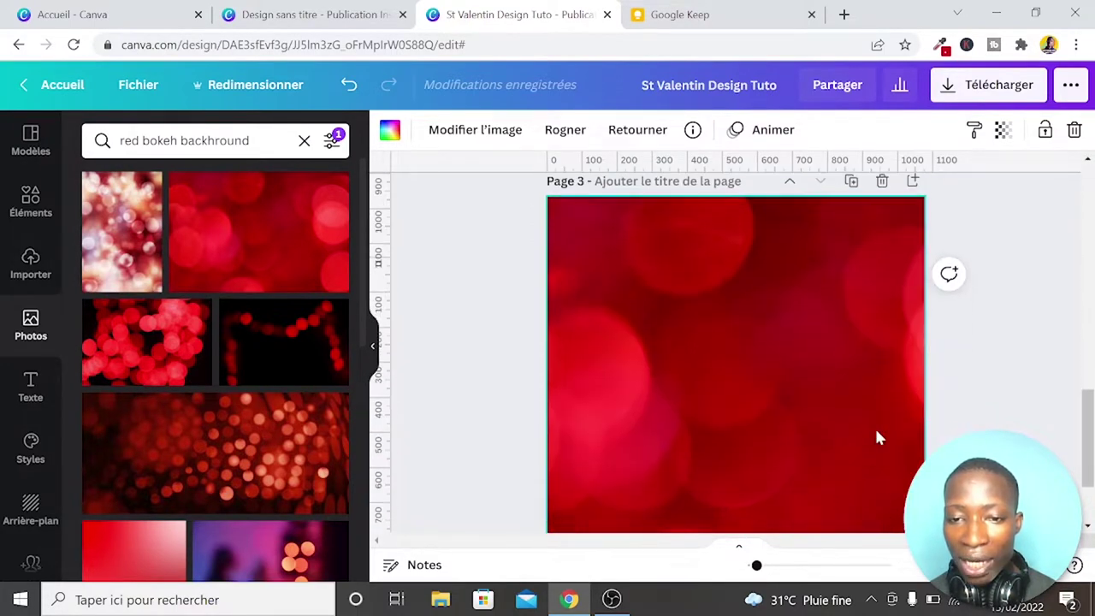
scroll(878, 438, down, 1)
click(874, 437)
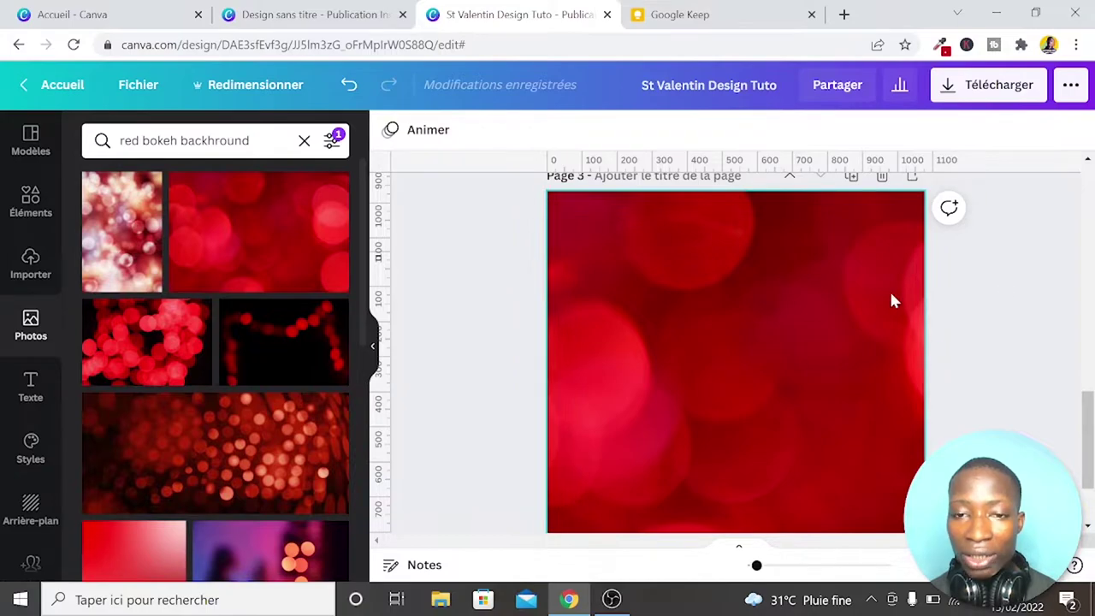
scroll(1051, 370, up, 5)
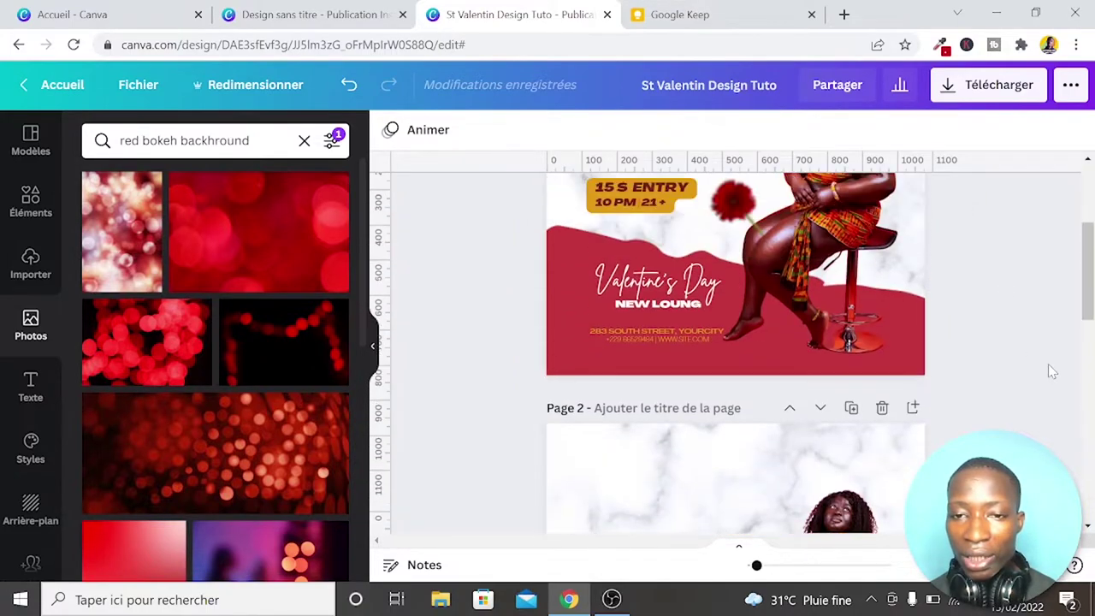
scroll(1050, 370, up, 2)
scroll(1051, 370, down, 3)
scroll(1050, 369, down, 3)
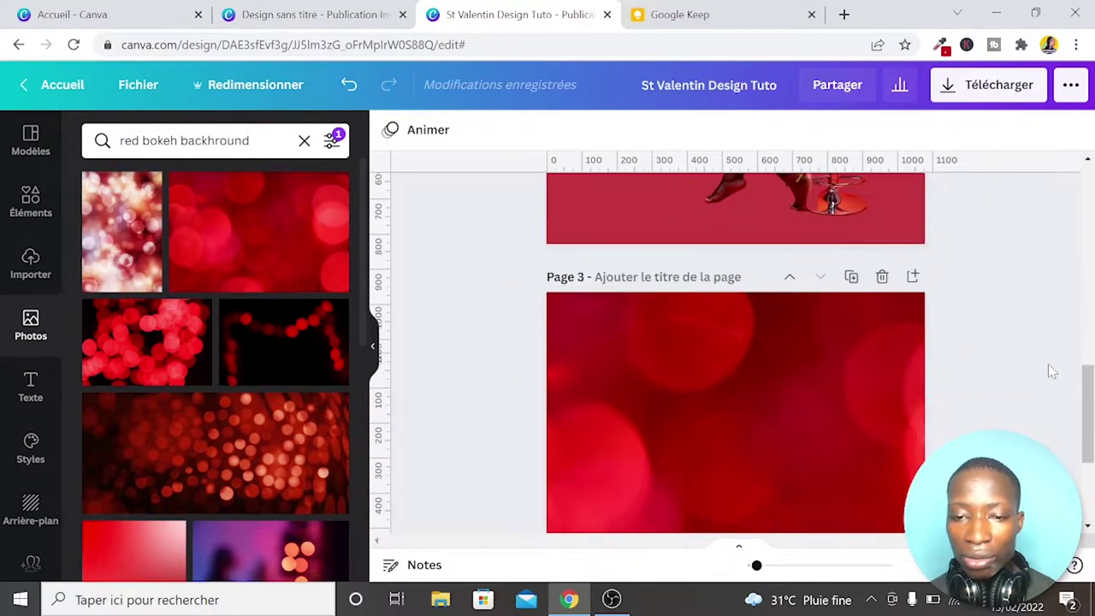
scroll(1050, 370, down, 2)
scroll(1052, 372, up, 2)
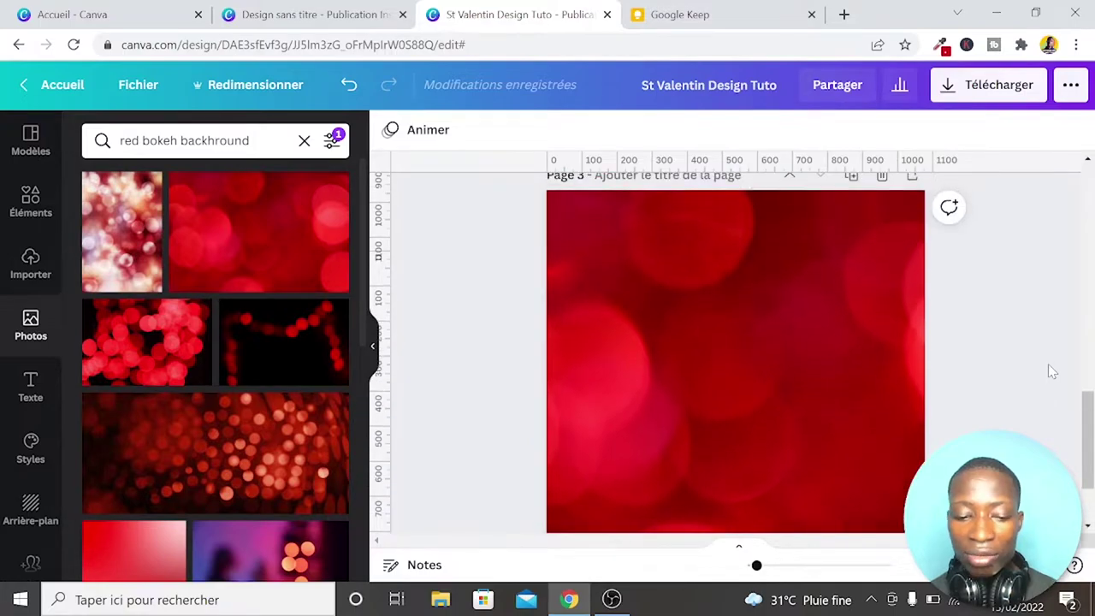
Add a text box on page 3 and replace its placeholder with 'Love'
key(ctrl+v)
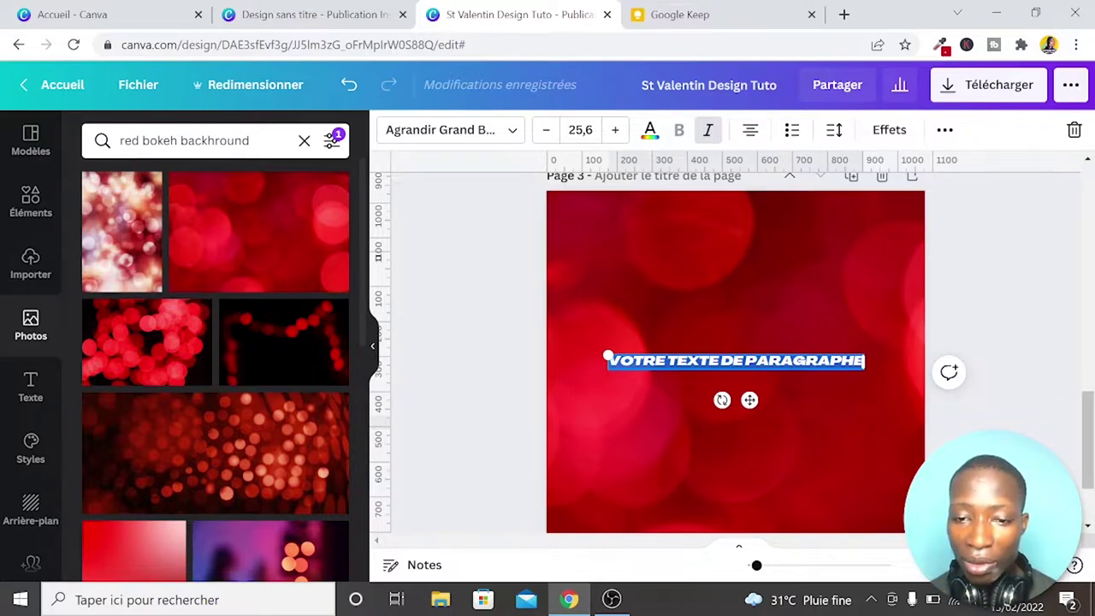
key(Escape)
triple_click(694, 360)
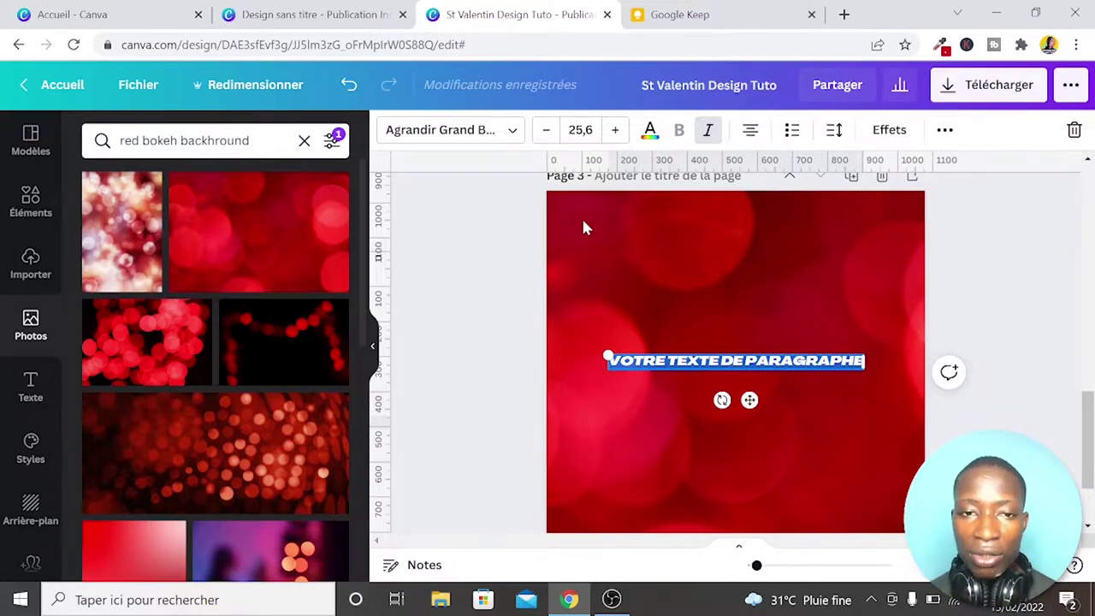
click(501, 129)
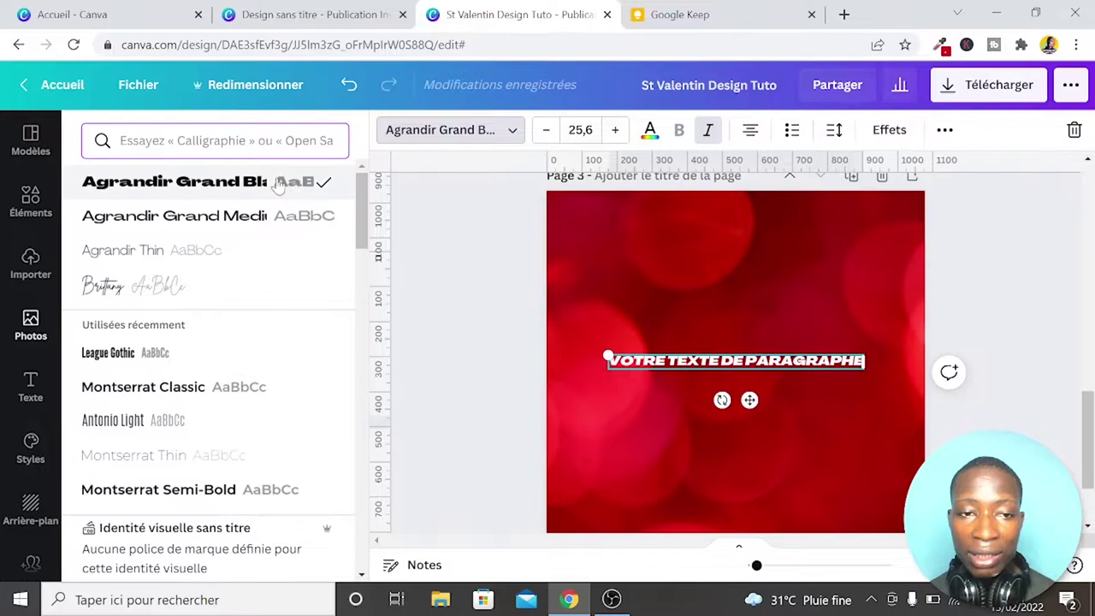
click(725, 370)
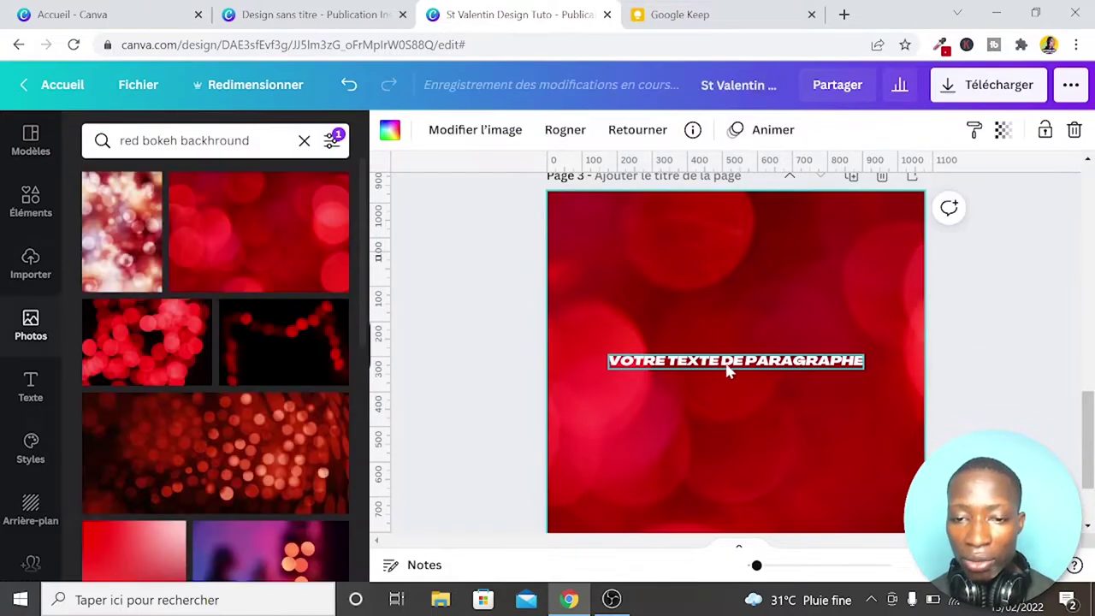
click(725, 366)
click(726, 367)
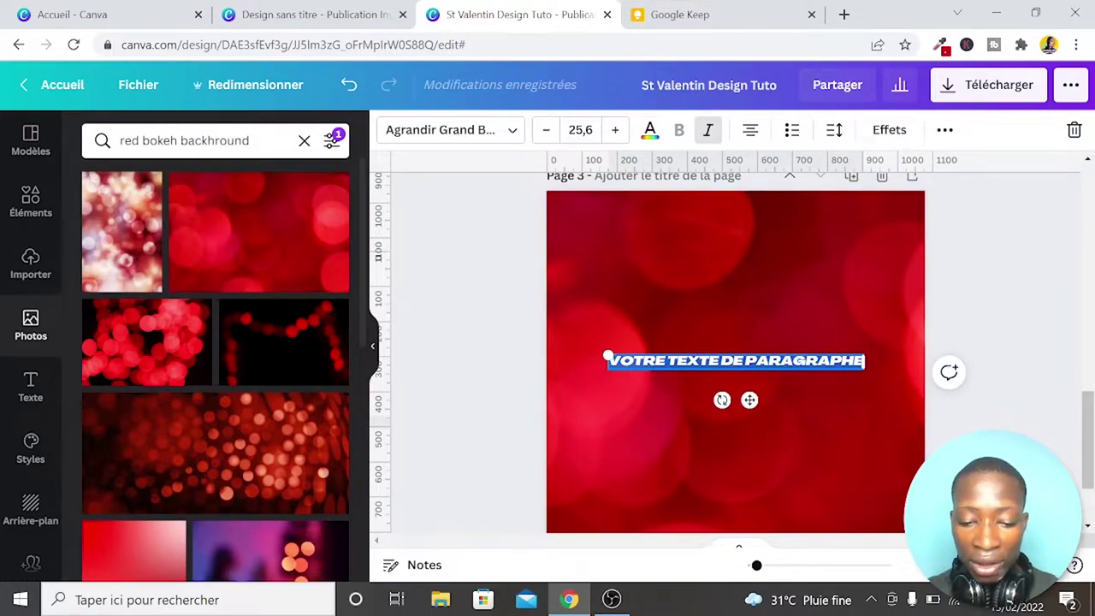
text(Love)
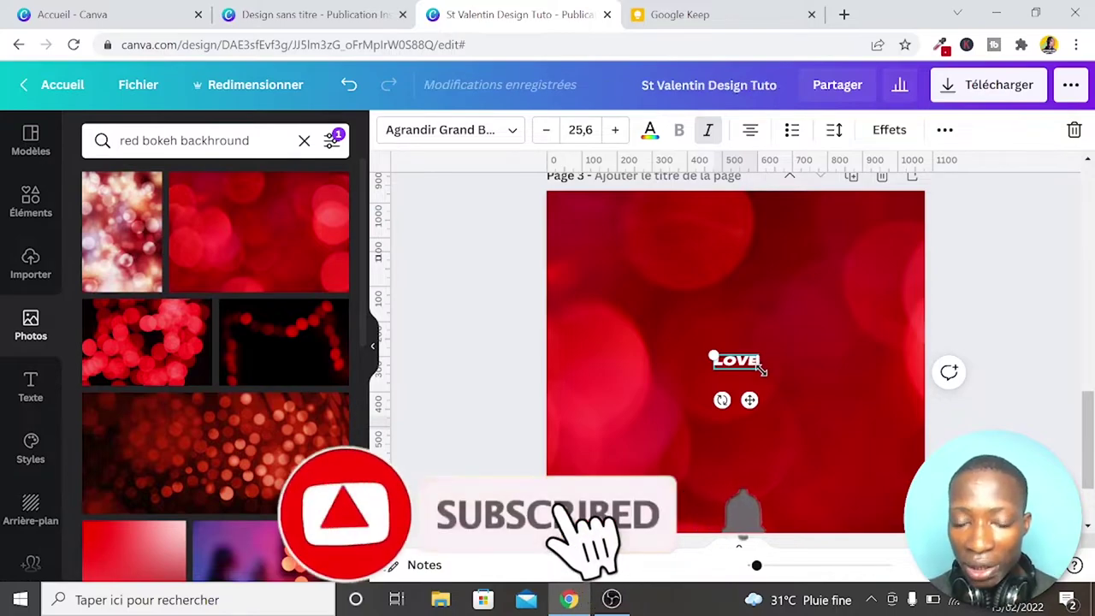
Enlarge the LOVE text and position it in the upper centre of the page
drag(763, 370, 973, 438)
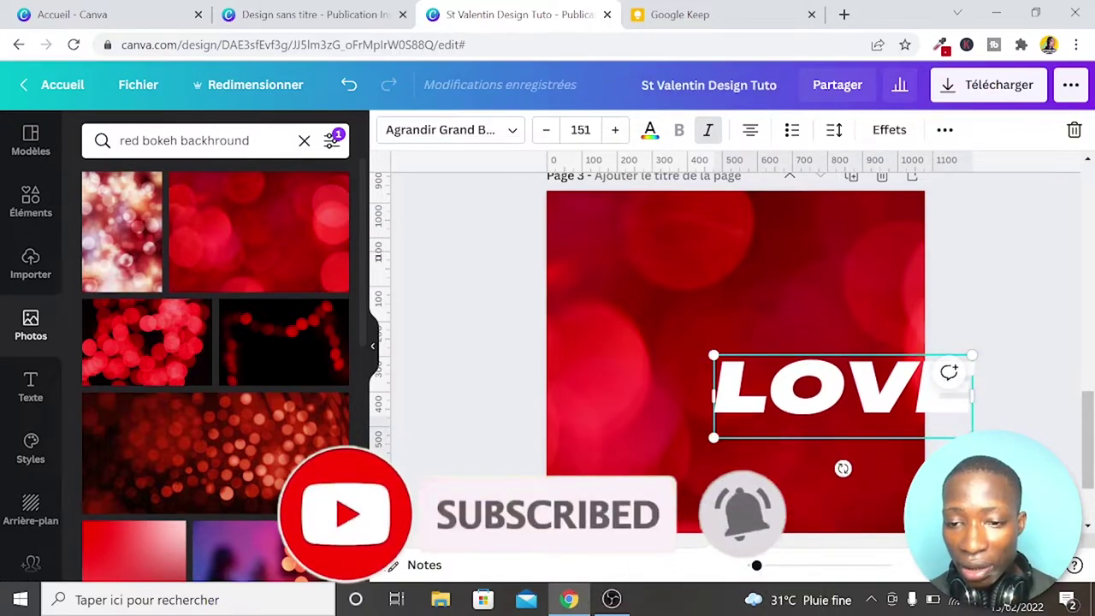
drag(851, 437, 758, 348)
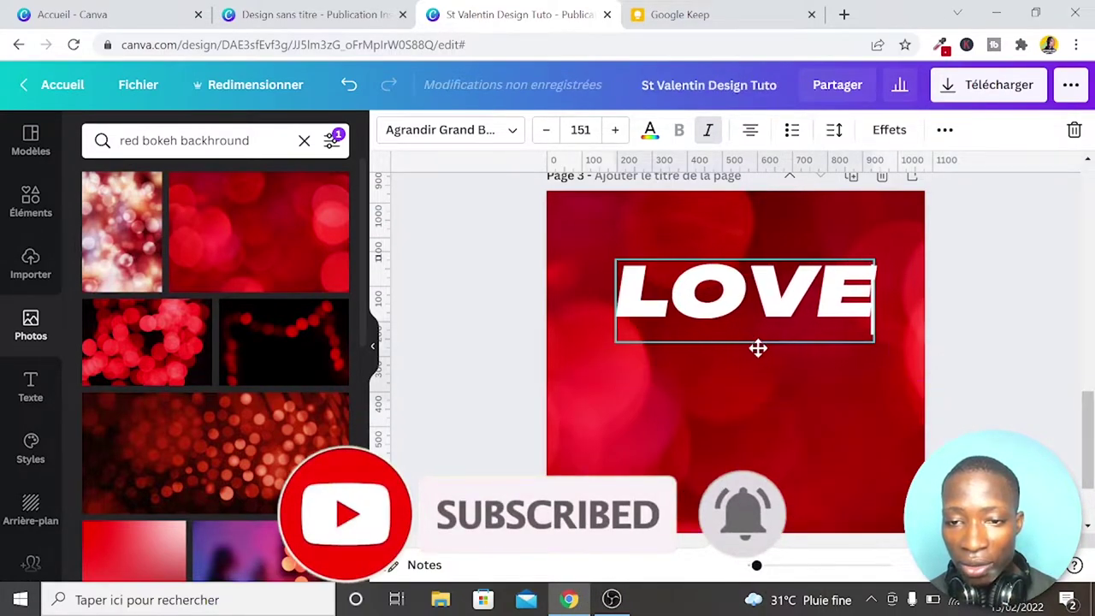
drag(616, 342, 576, 379)
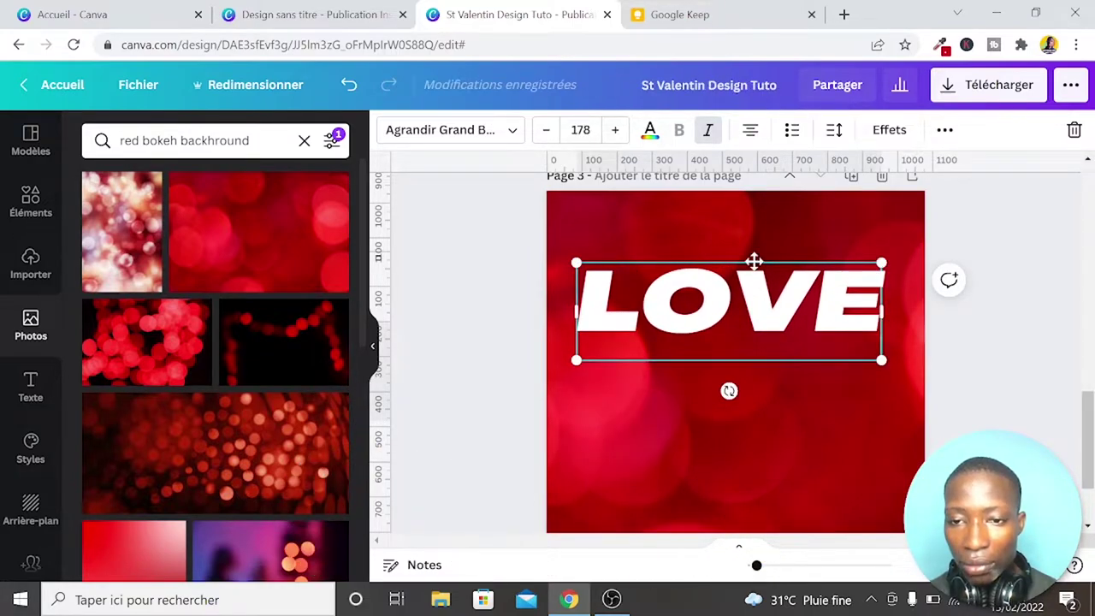
drag(753, 259, 767, 261)
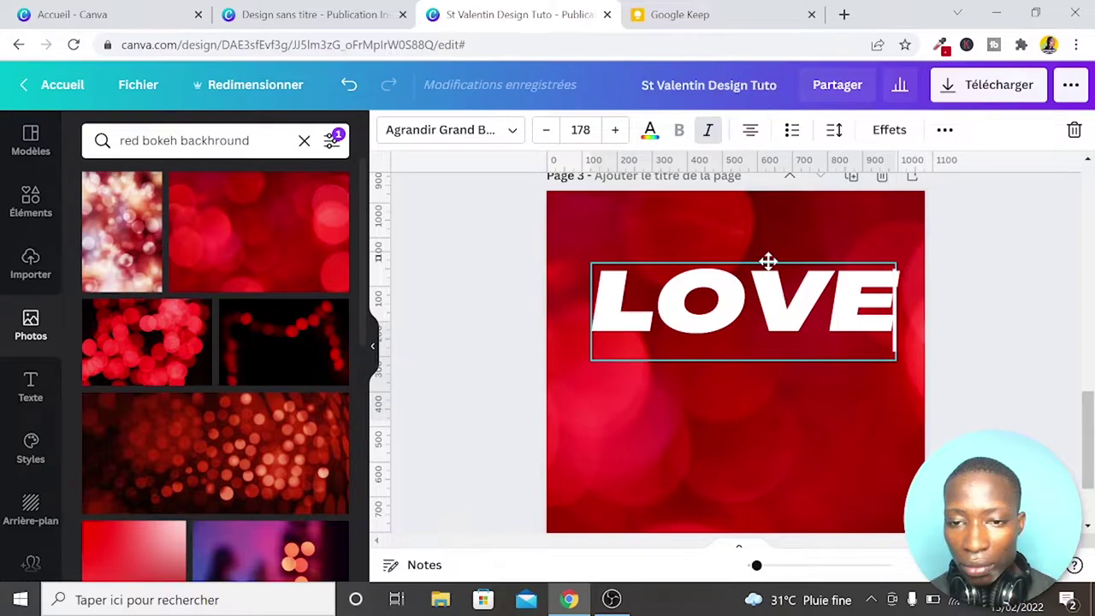
drag(768, 260, 768, 261)
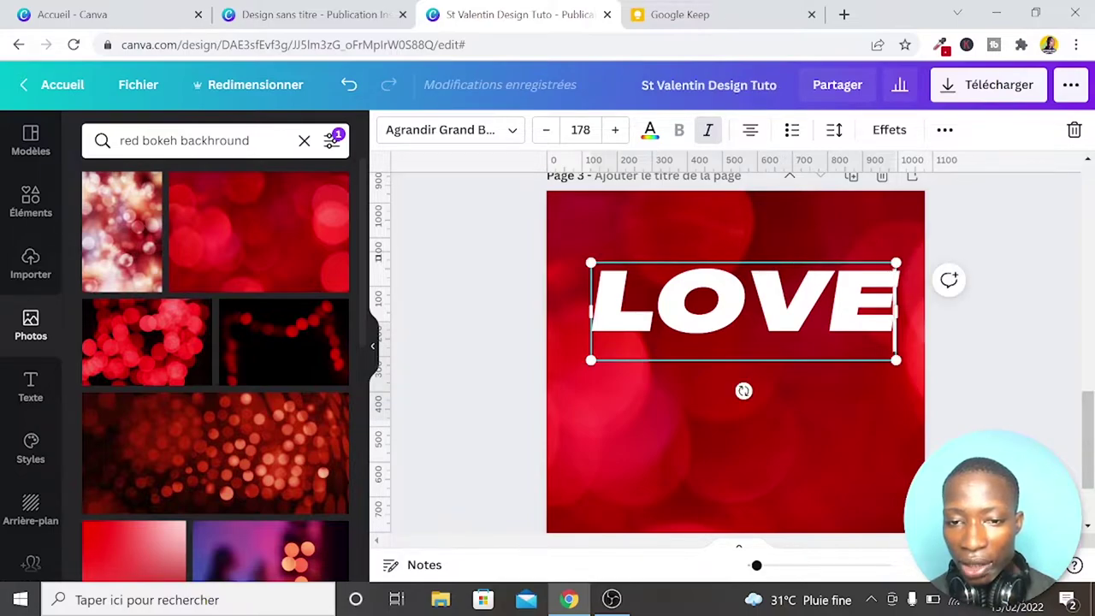
Set the LOVE text's transparency to 50
click(947, 132)
click(836, 172)
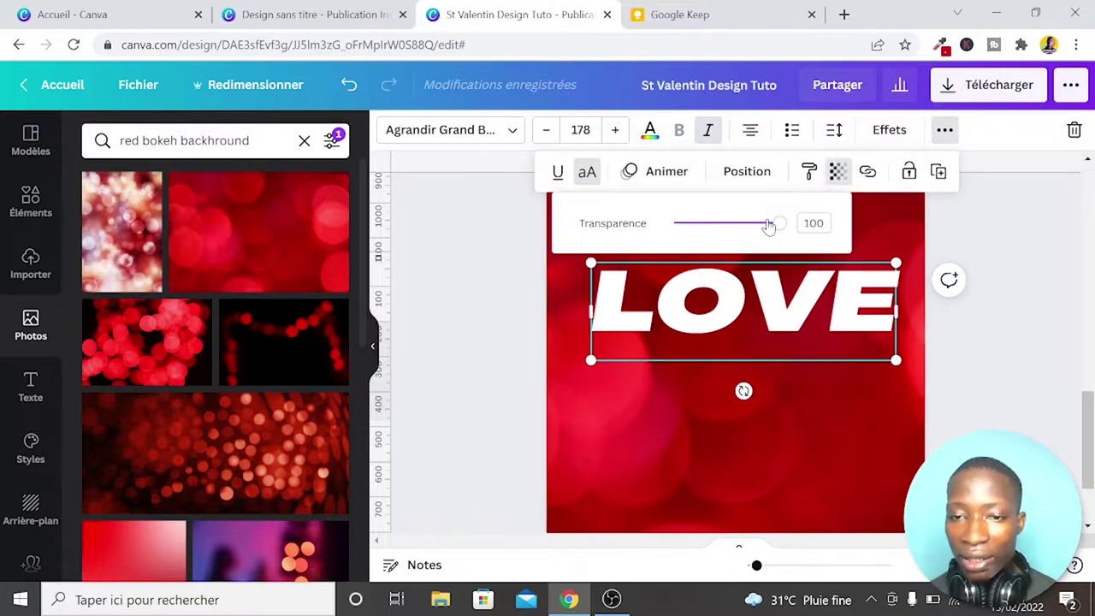
click(812, 223)
text(50)
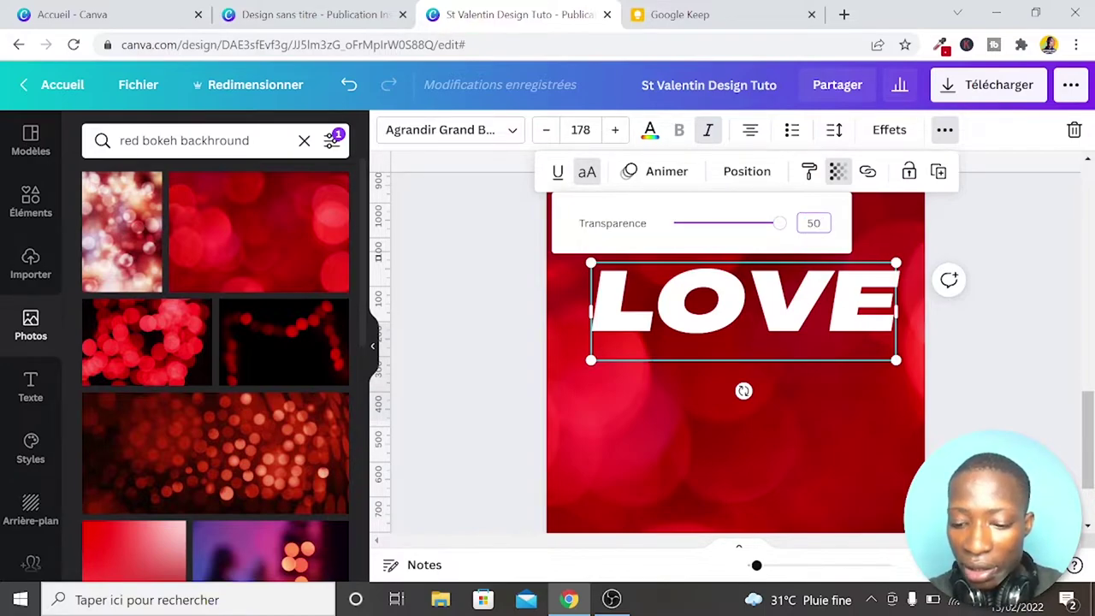
key(Return)
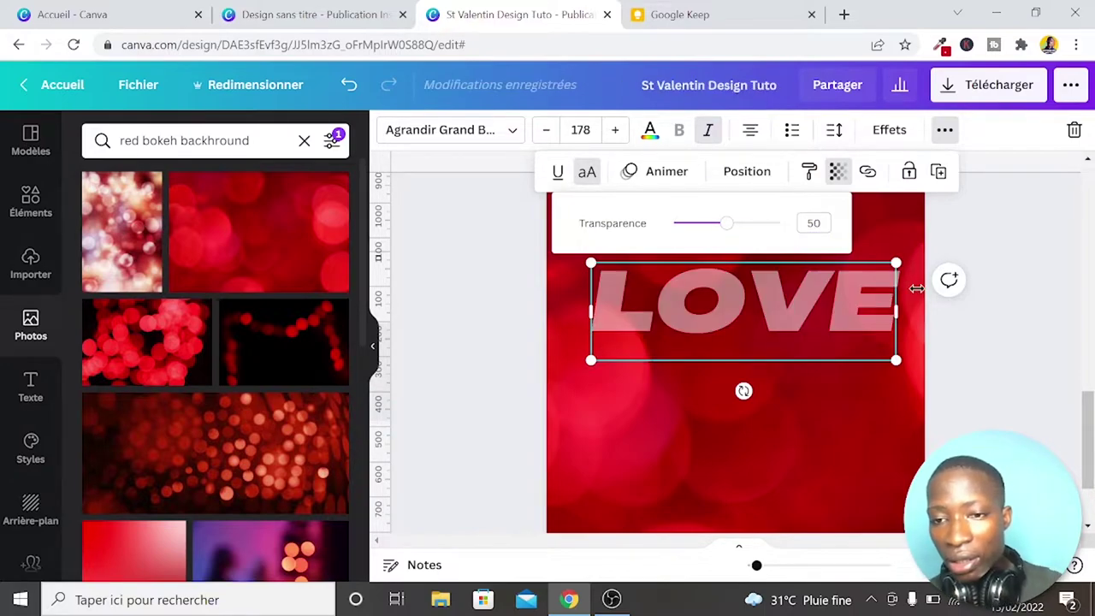
key(Escape)
click(1007, 342)
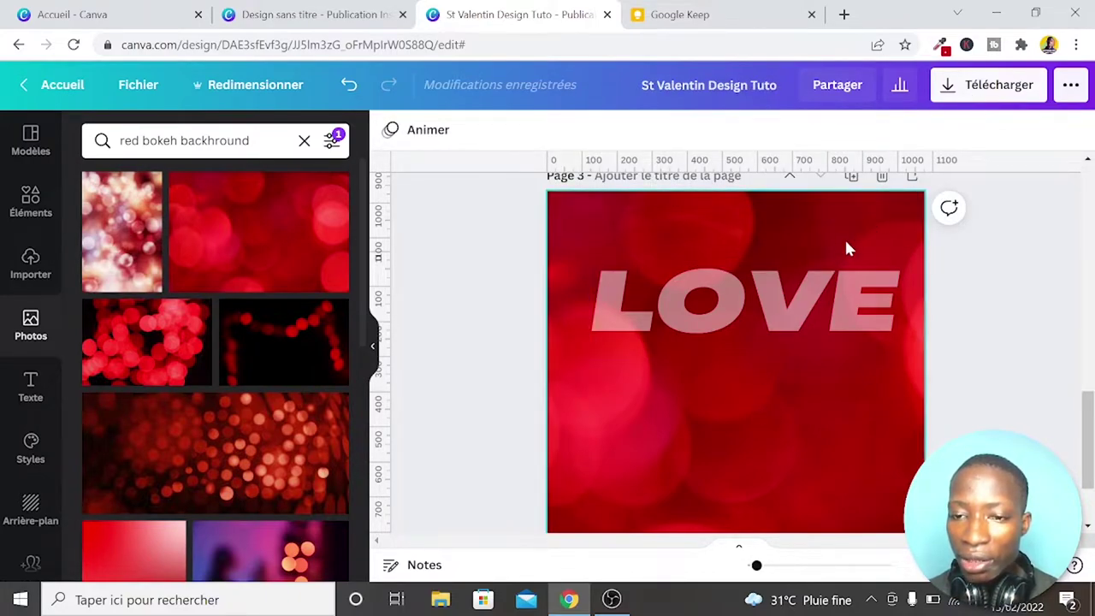
Download only page 3 as a PNG
click(813, 276)
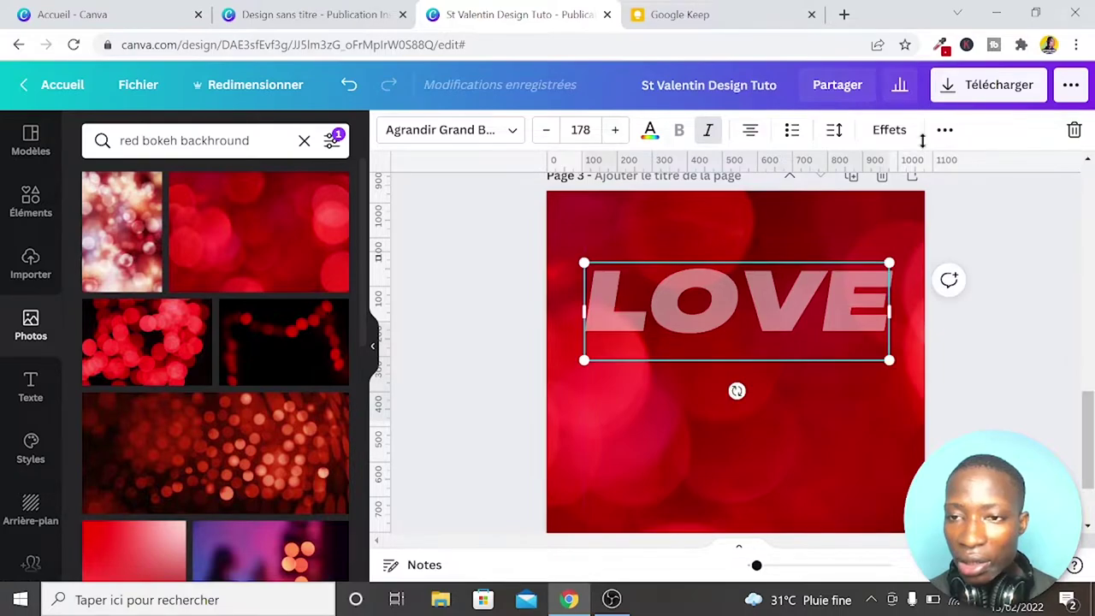
click(975, 89)
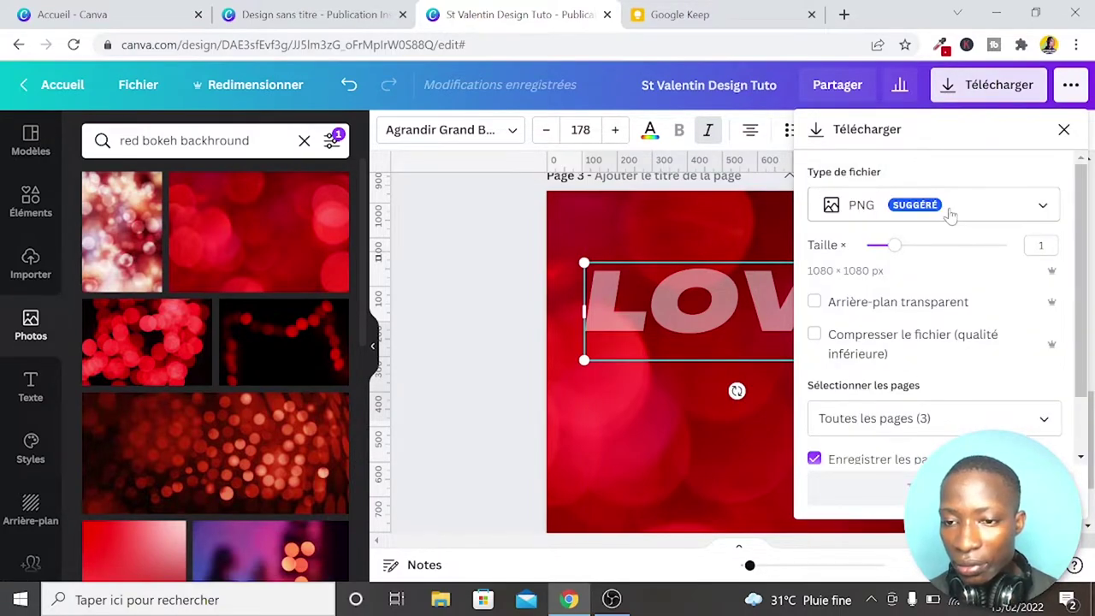
click(924, 418)
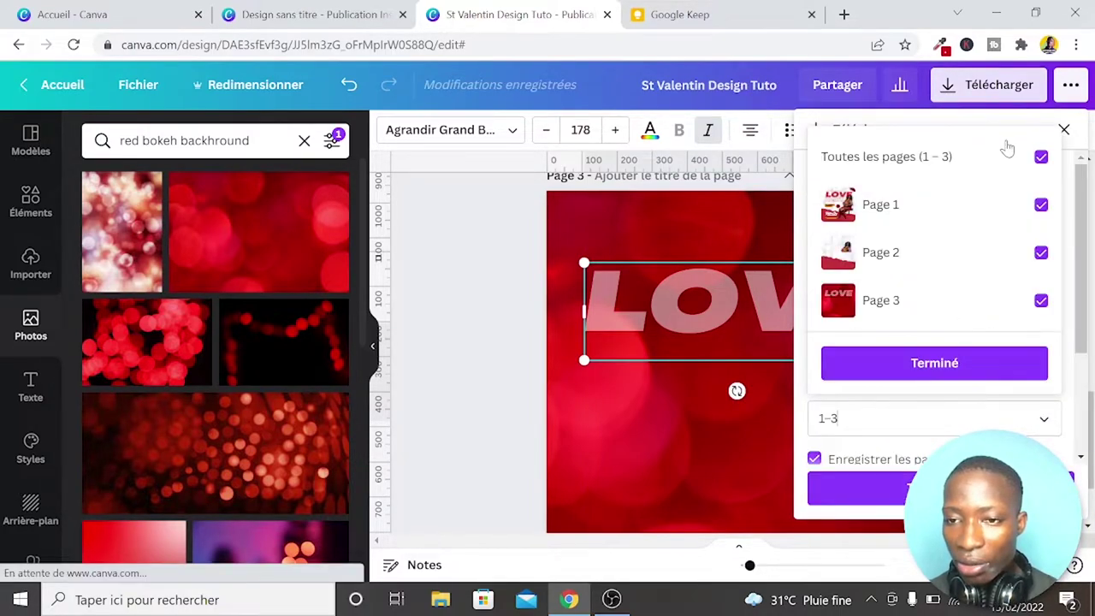
click(1040, 157)
click(986, 299)
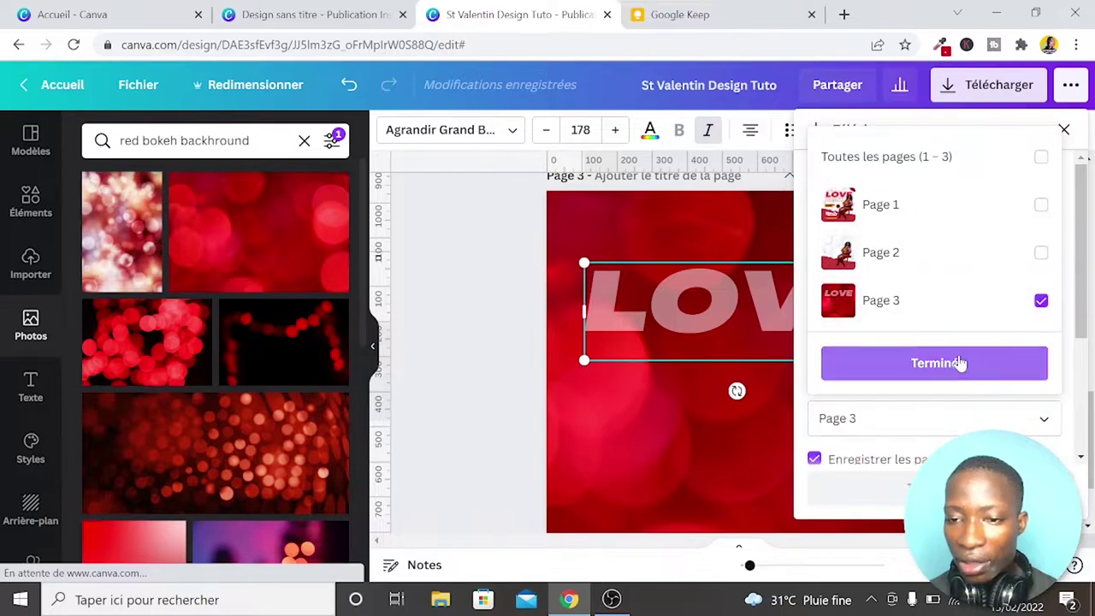
click(961, 364)
click(855, 488)
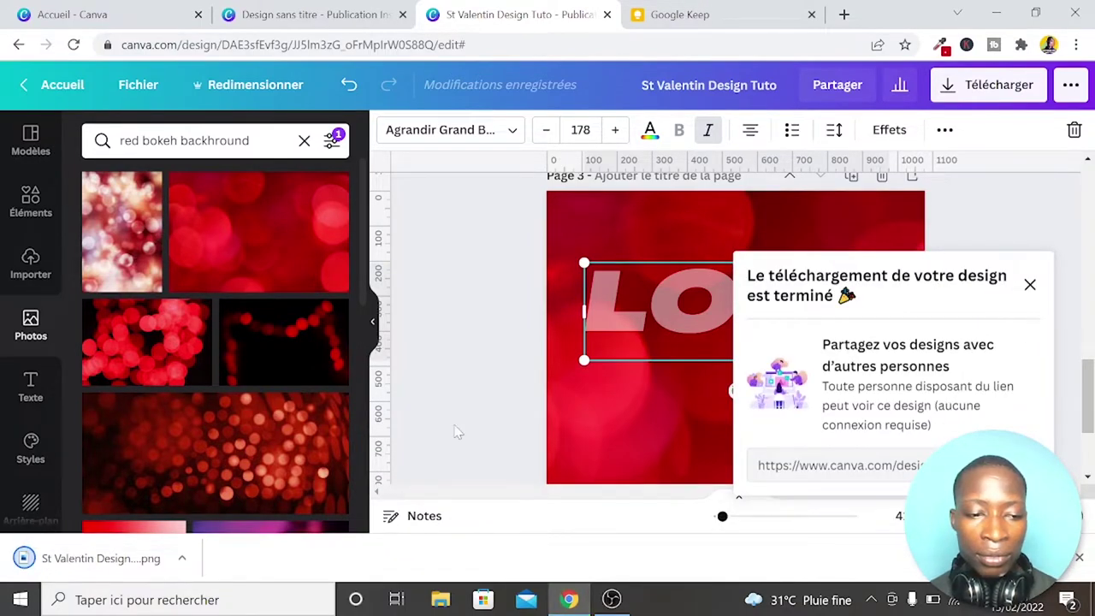
Upload the downloaded LOVE PNG into the design's media and dismiss the download message
drag(107, 561, 175, 308)
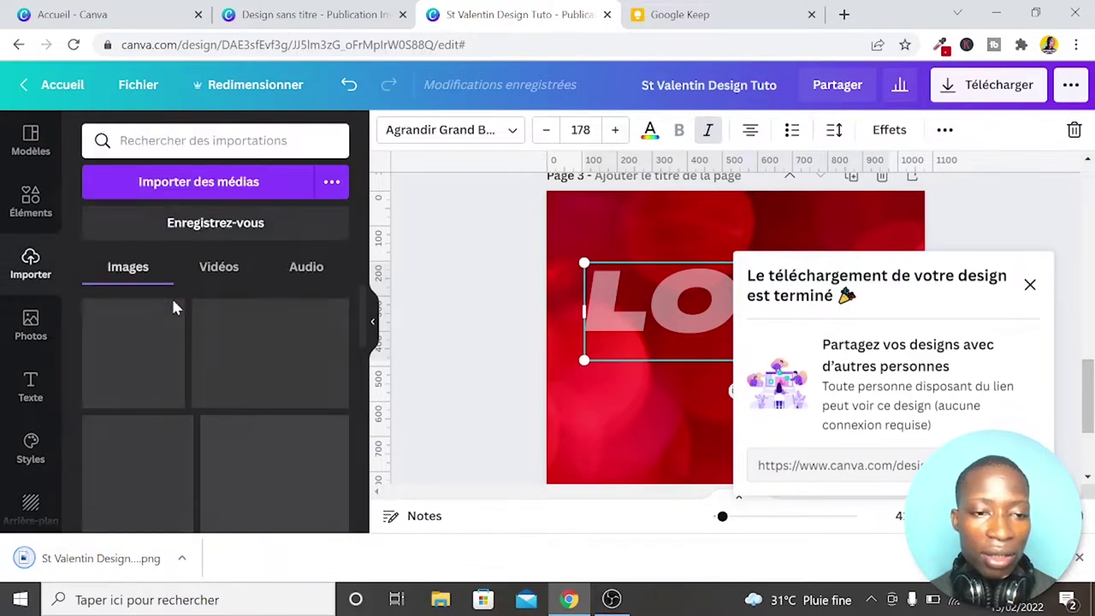
click(1028, 285)
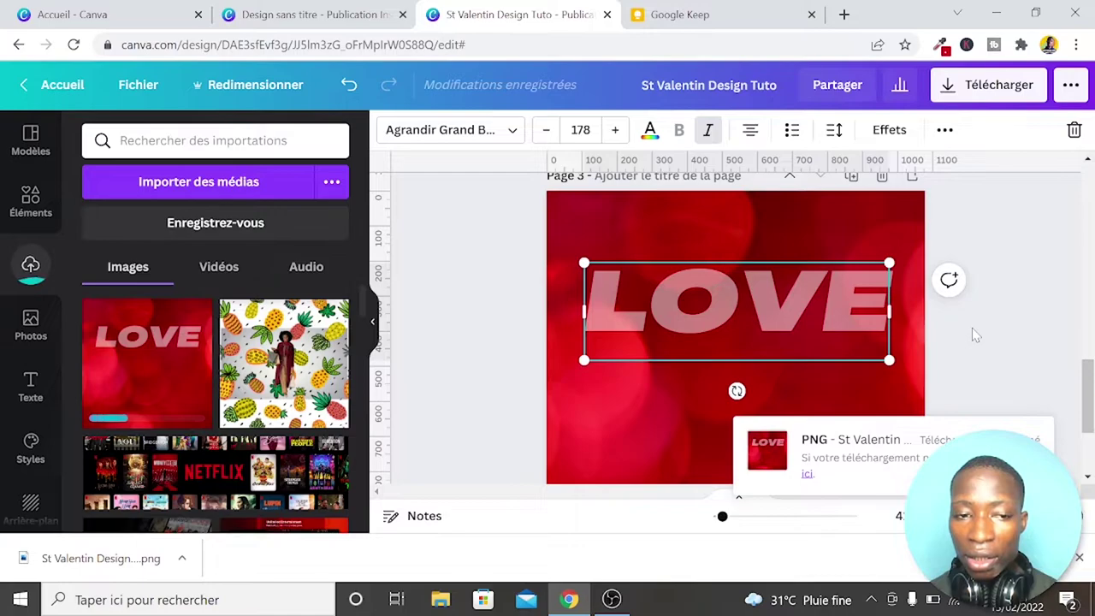
scroll(972, 336, up, 2)
Add a blank page 4 and place the uploaded LOVE image on it
click(911, 269)
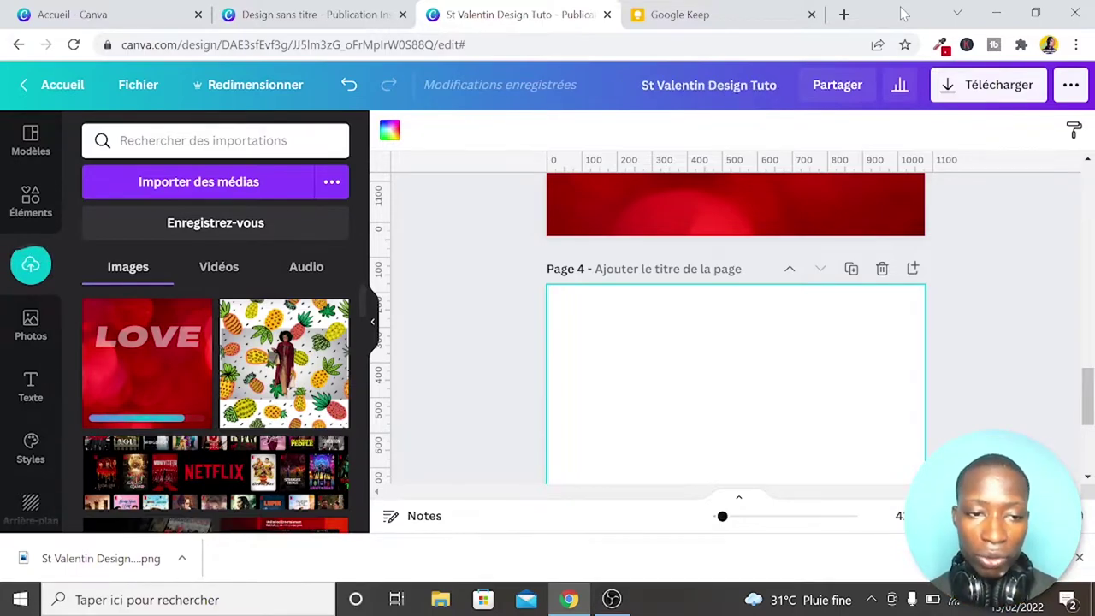
click(171, 348)
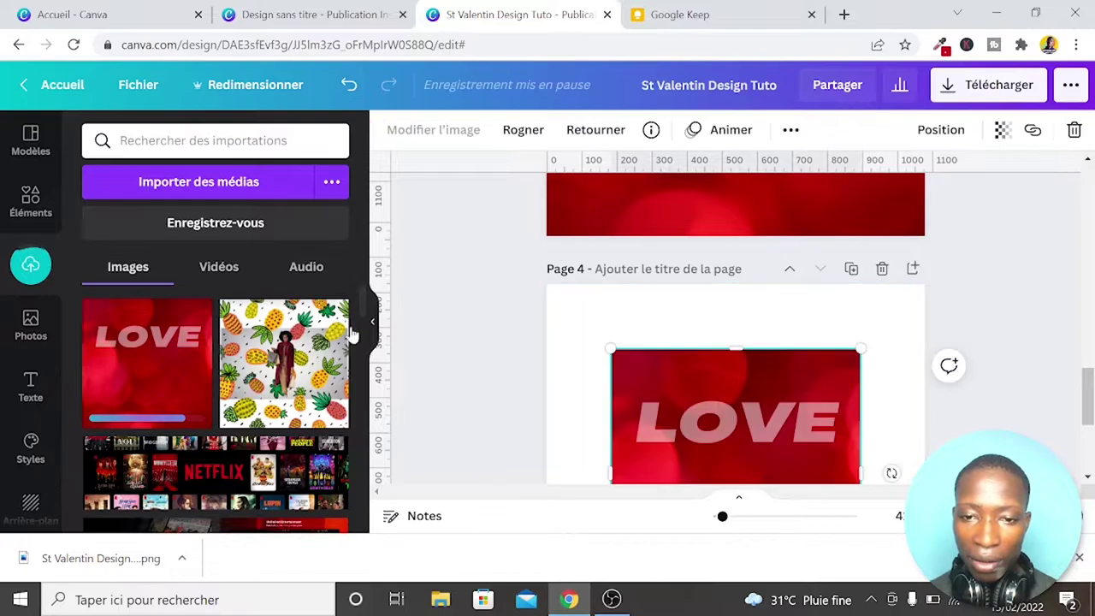
scroll(502, 336, down, 3)
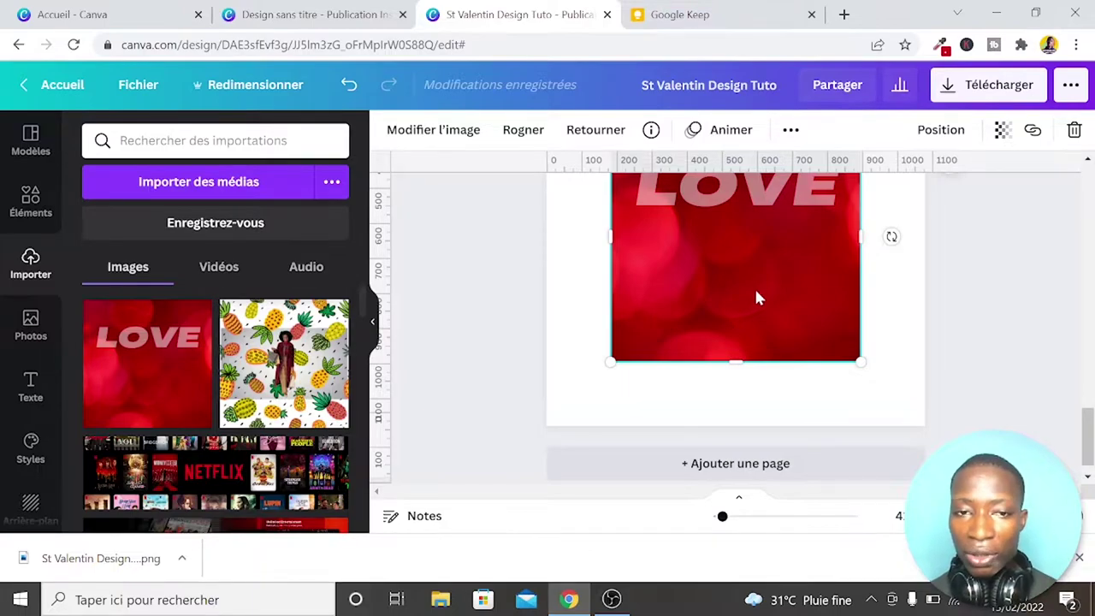
Remove the LOVE image's red bokeh background with Effacer l'arr. plan and apply it
click(455, 130)
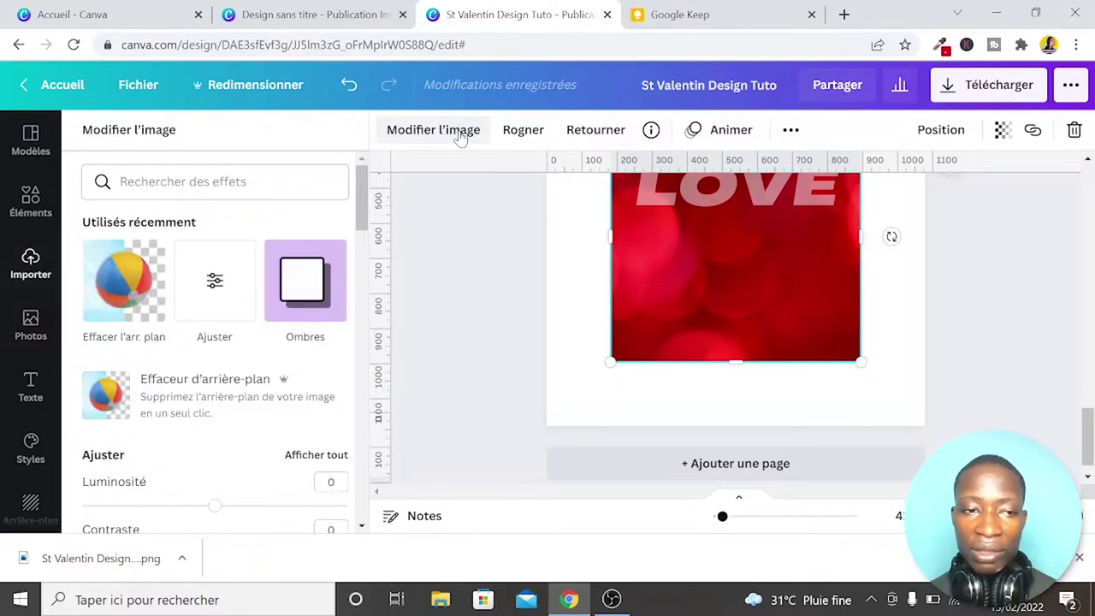
click(141, 287)
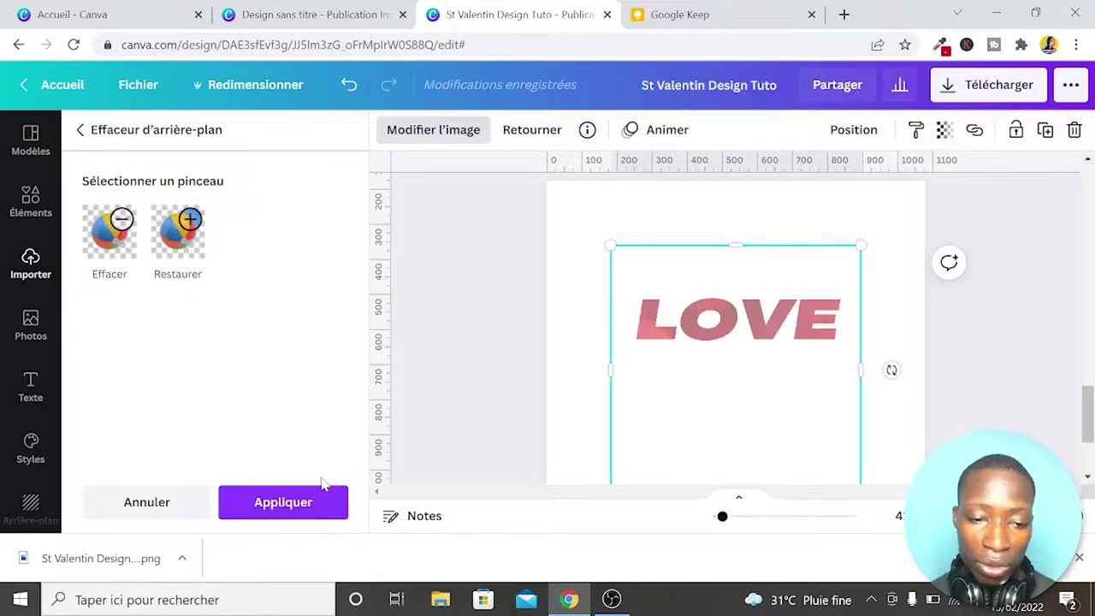
click(307, 499)
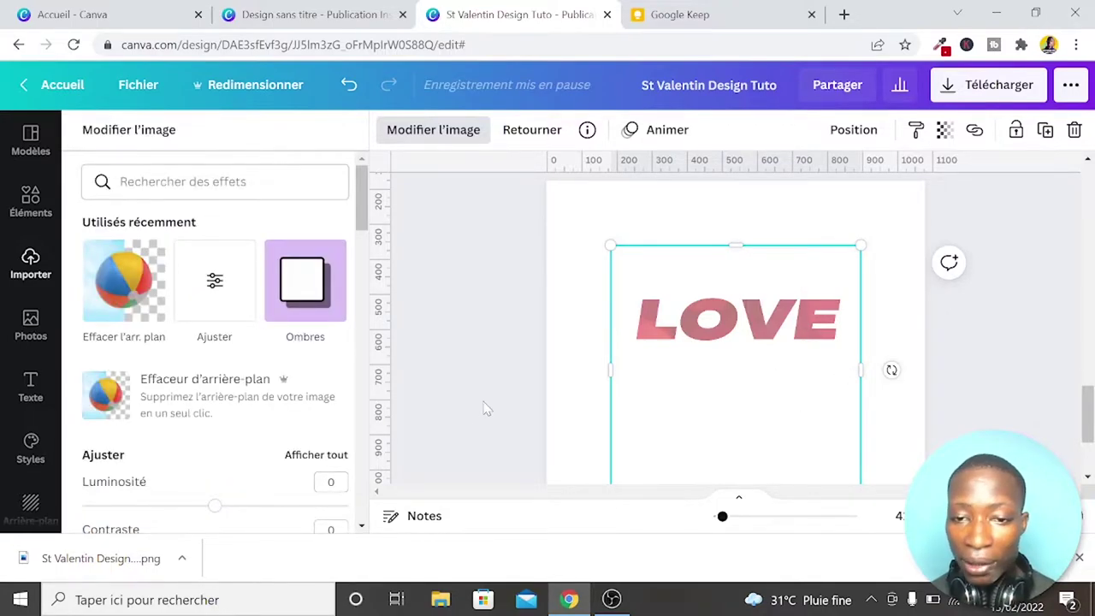
scroll(508, 336, down, 1)
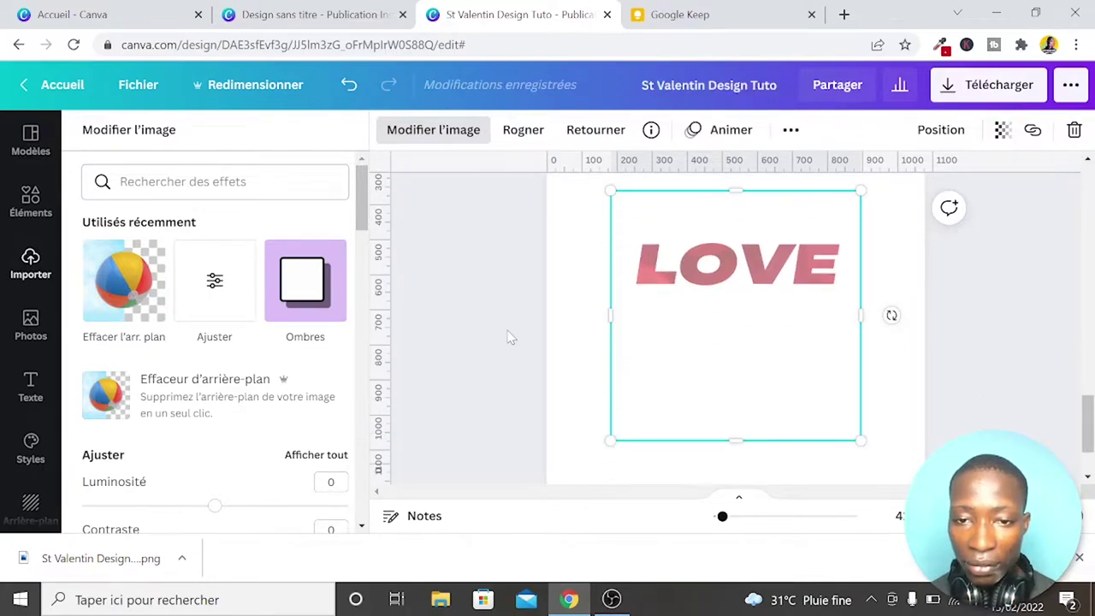
Show the LOVE image's Ajuster adjustment sliders
click(214, 282)
scroll(213, 289, down, 1)
scroll(214, 289, down, 2)
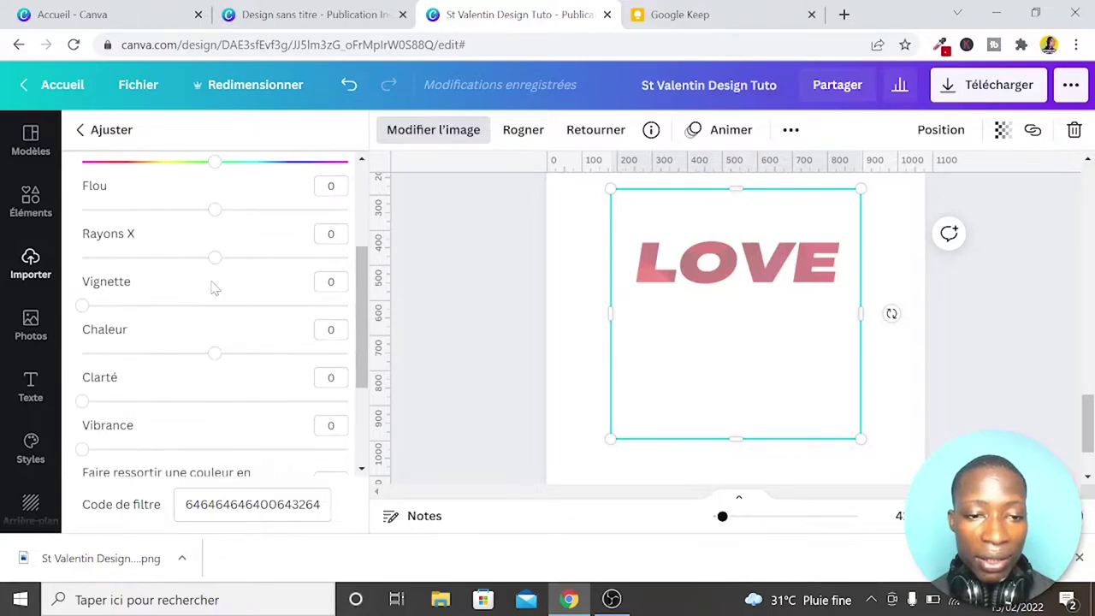
scroll(214, 289, down, 2)
scroll(214, 289, up, 4)
scroll(214, 289, down, 4)
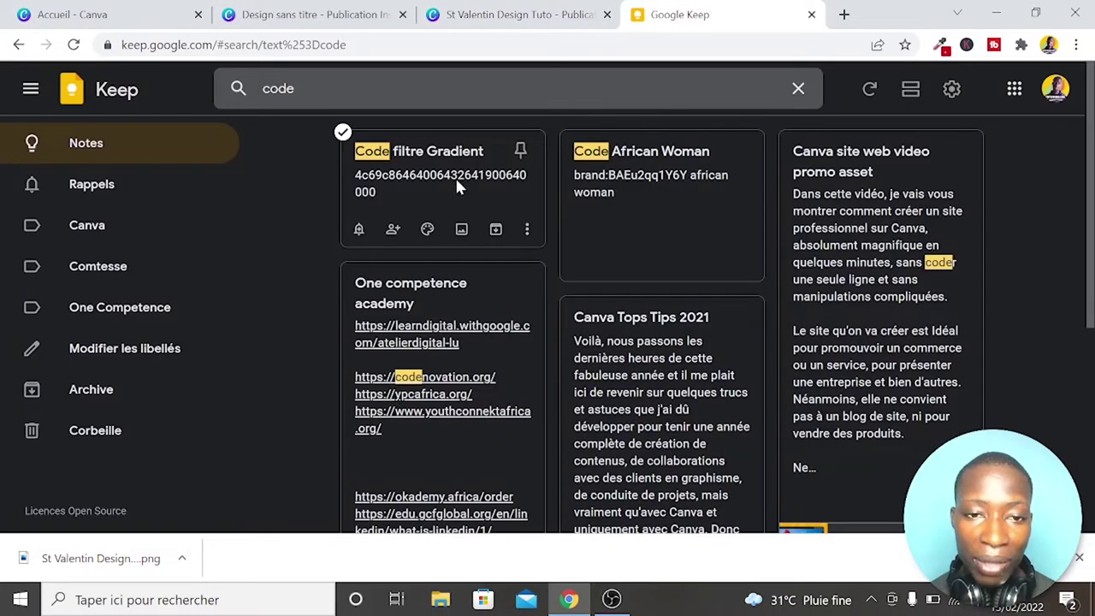
Copy the code from the Google Keep 'Code filtre Gradient' note and go back to Canva
click(422, 177)
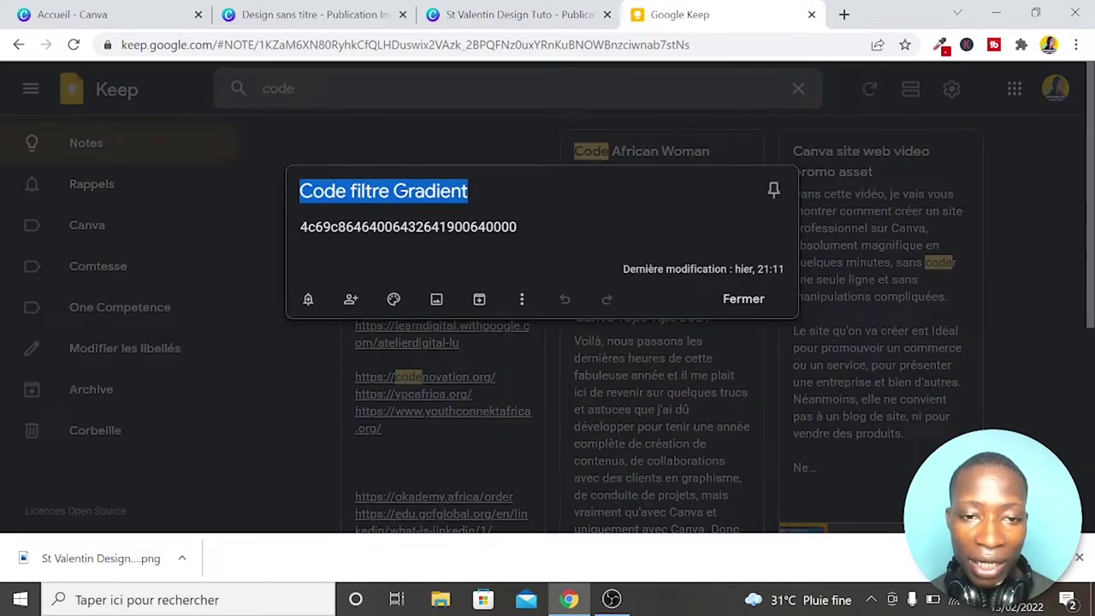
double_click(439, 227)
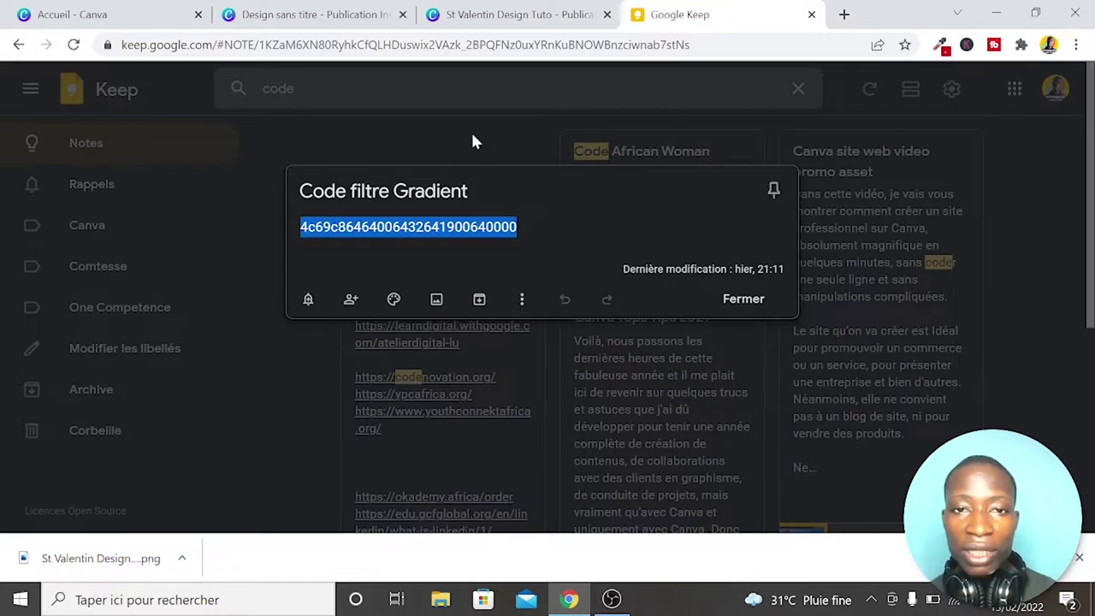
click(521, 14)
Paste the gradient filter code into LOVE's filter field: brightness -24, saturation 100, clarity 25, shadow -100
click(231, 504)
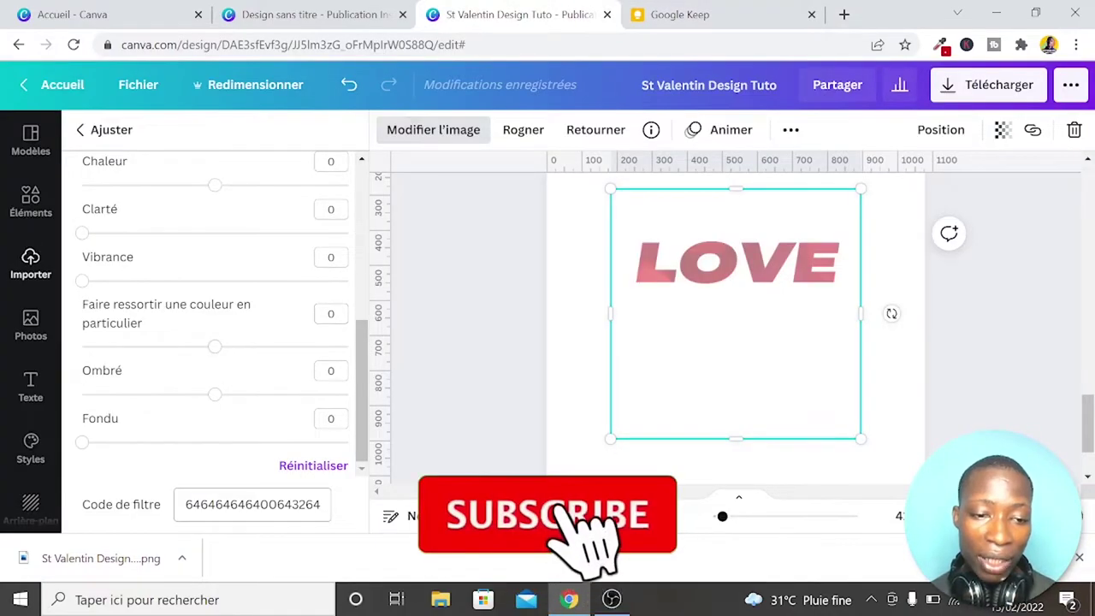
key(ctrl+v)
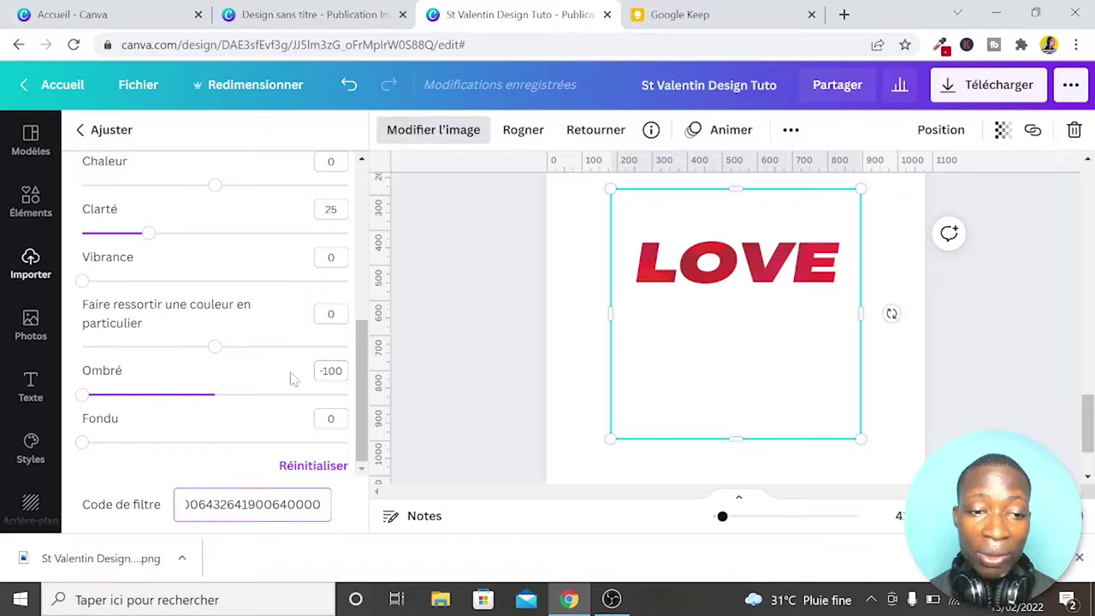
scroll(291, 379, up, 5)
scroll(291, 379, down, 5)
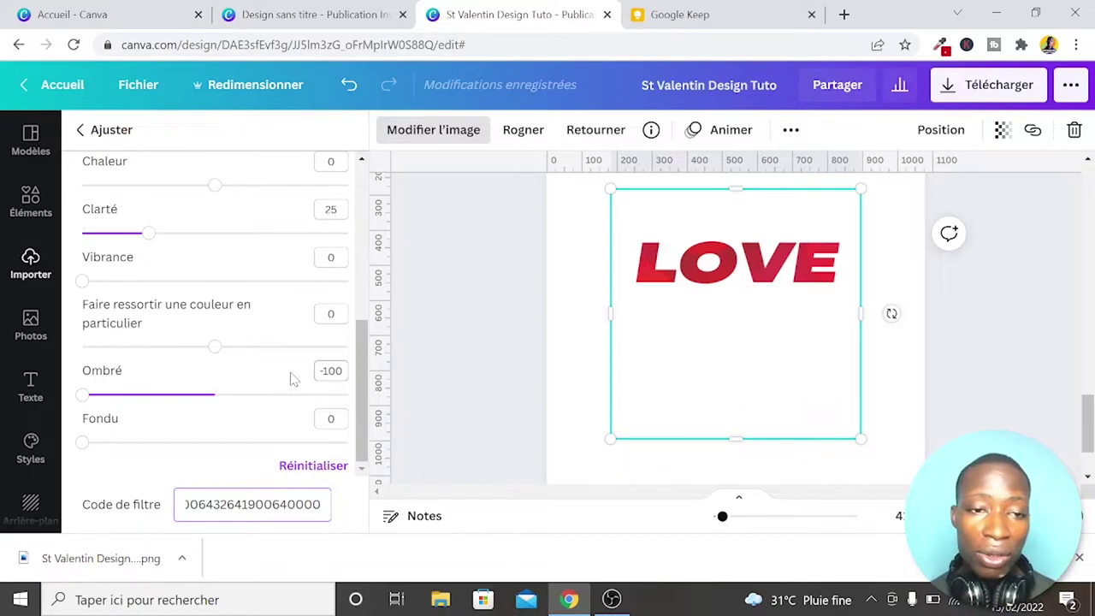
scroll(256, 204, up, 5)
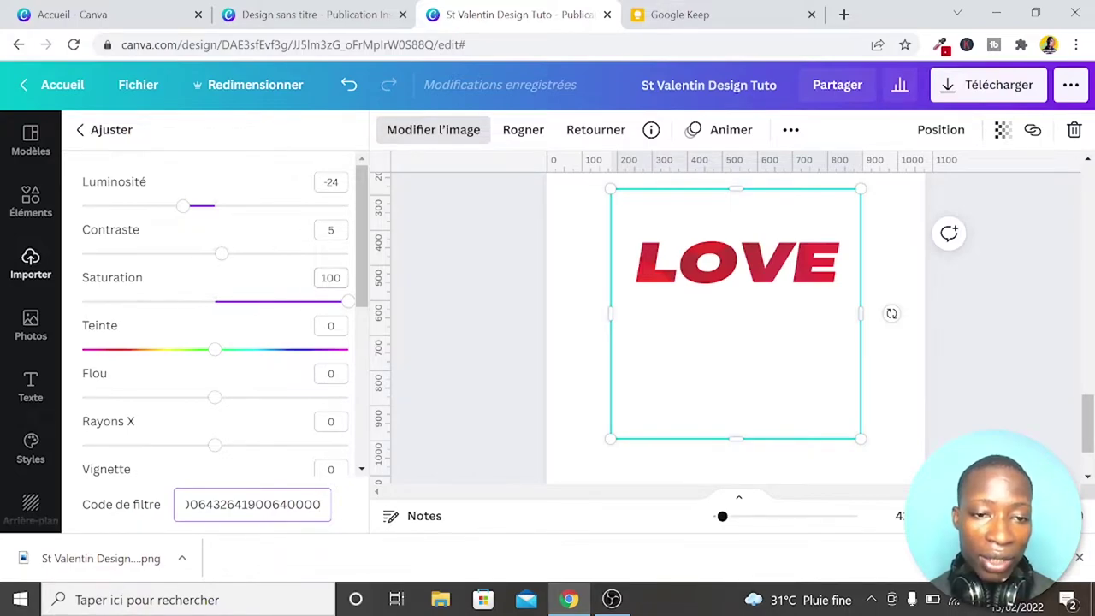
scroll(214, 317, down, 2)
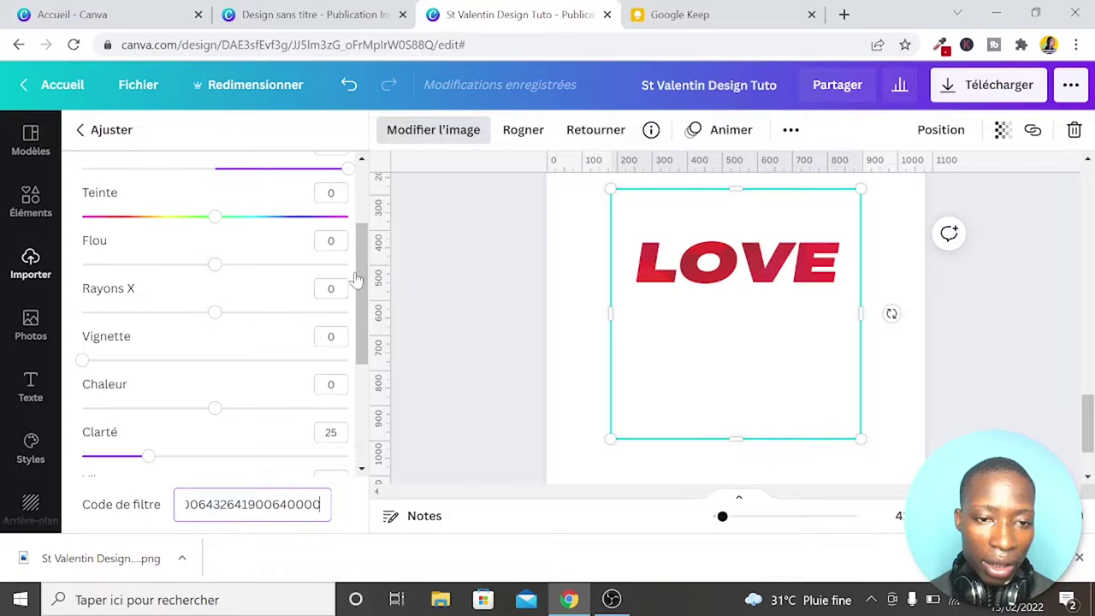
scroll(338, 388, down, 2)
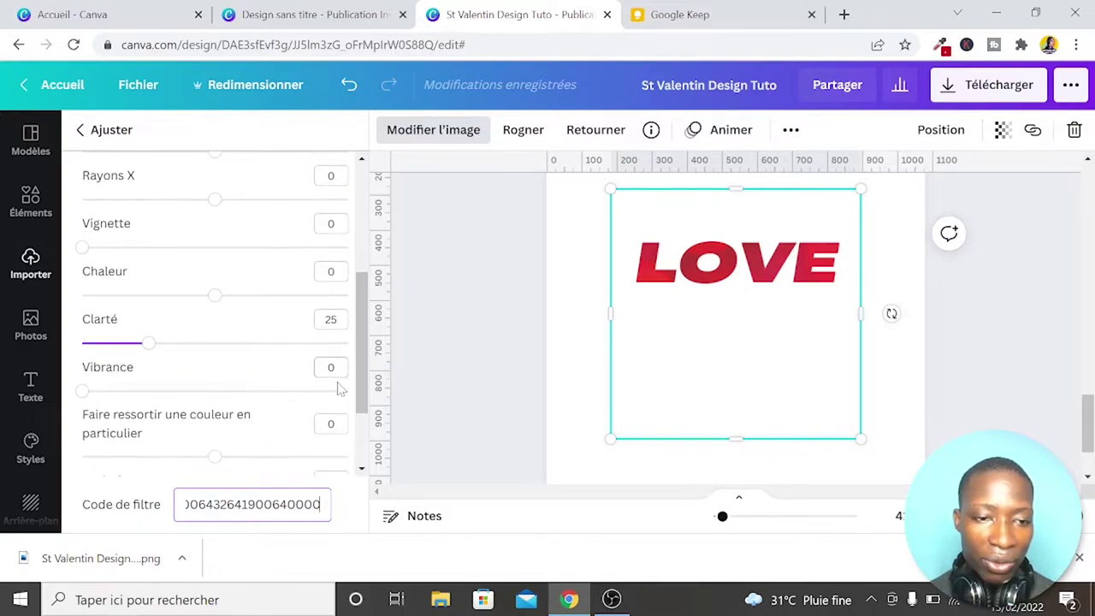
scroll(339, 336, down, 2)
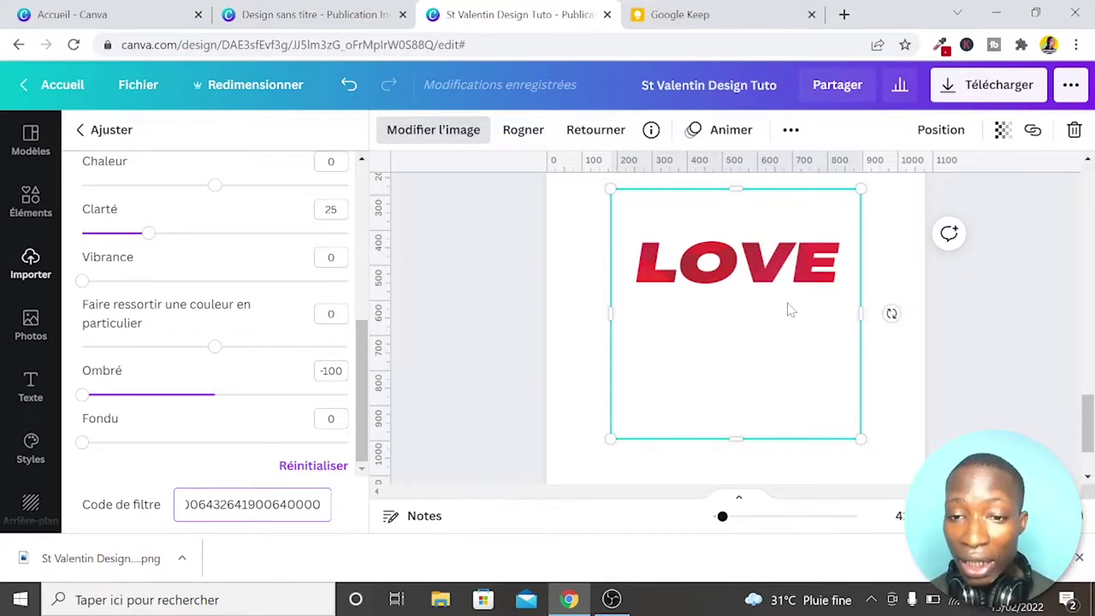
Crop the red LOVE image on page 4 tightly around the word
click(486, 365)
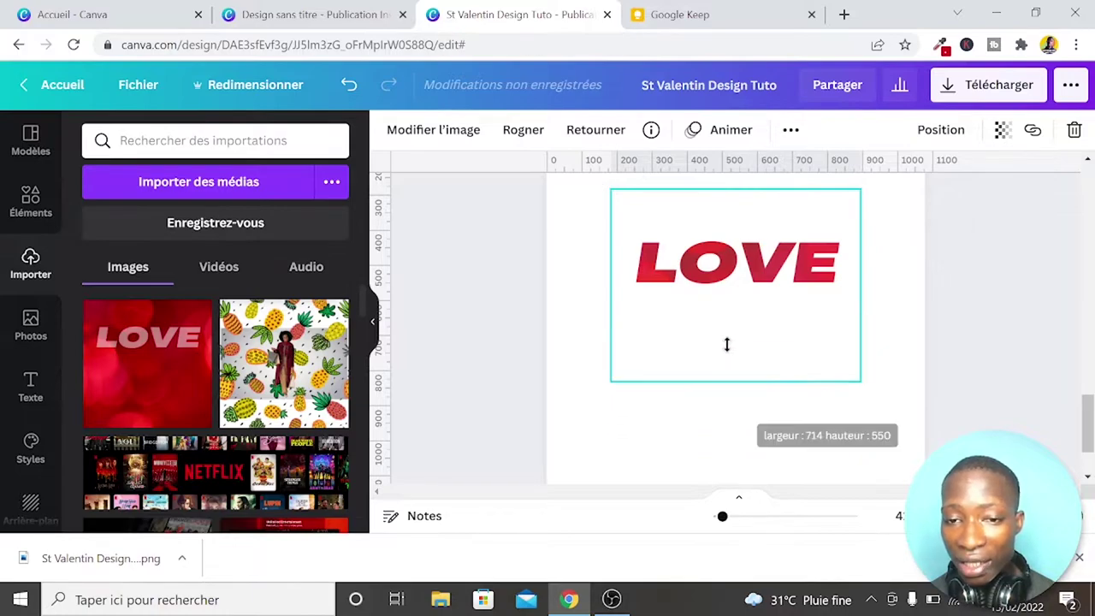
drag(724, 439, 726, 313)
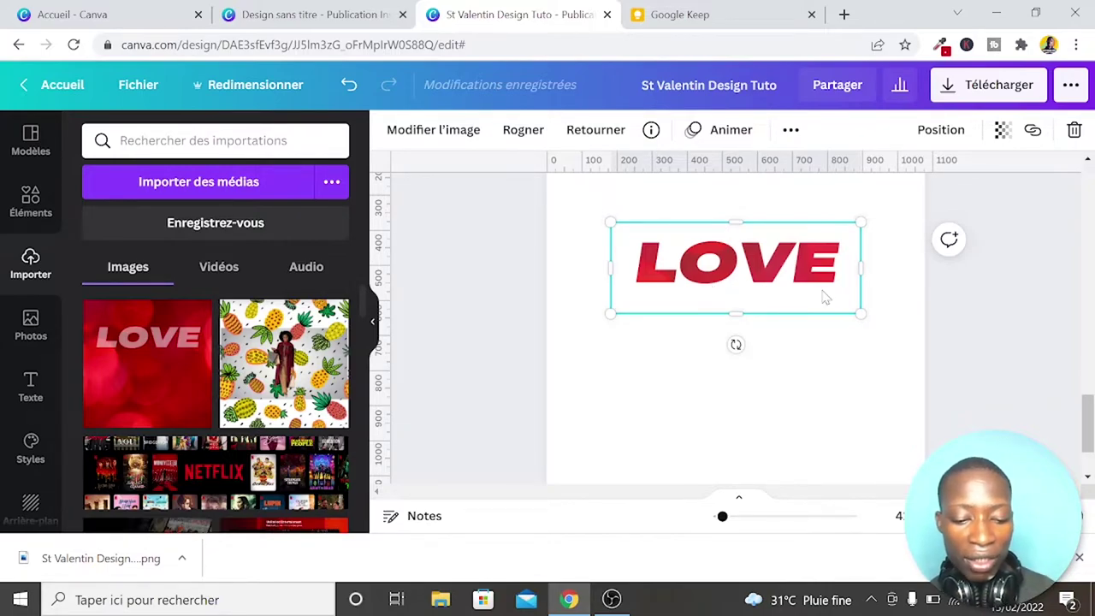
scroll(822, 291, up, 2)
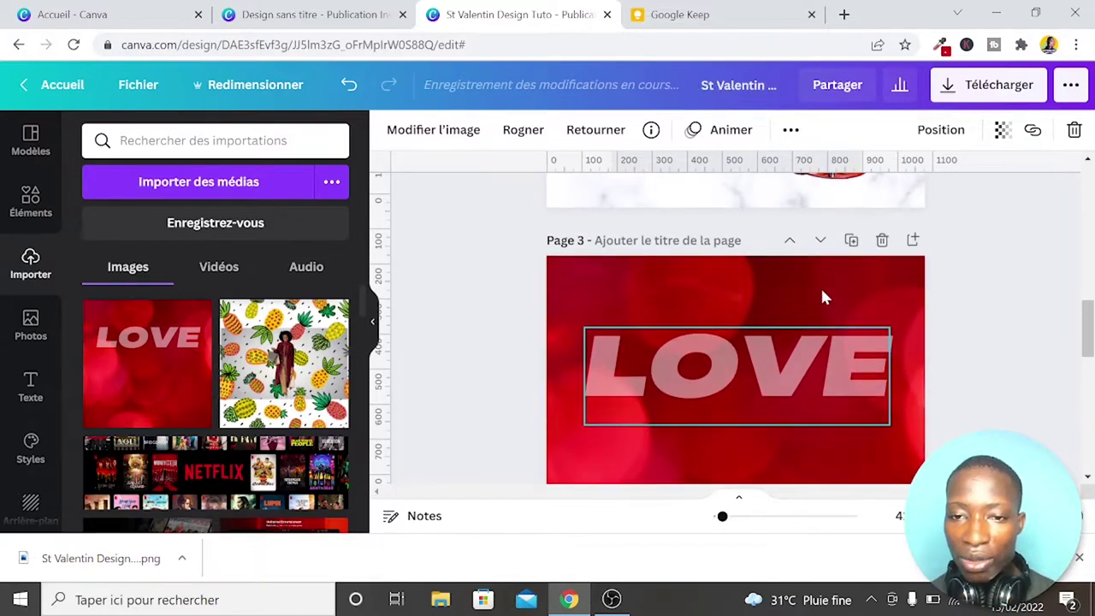
scroll(821, 291, up, 3)
Copy the cropped LOVE image and bring page 2 back into view
key(ctrl+z)
scroll(821, 296, down, 2)
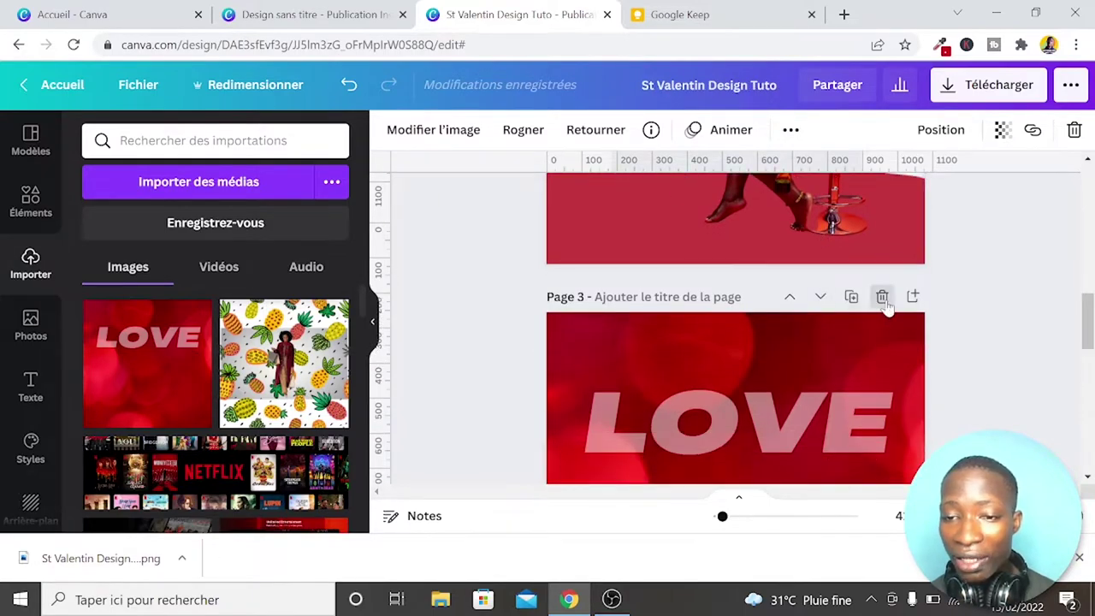
key(ctrl+z)
key(ctrl+z)
scroll(983, 292, down, 3)
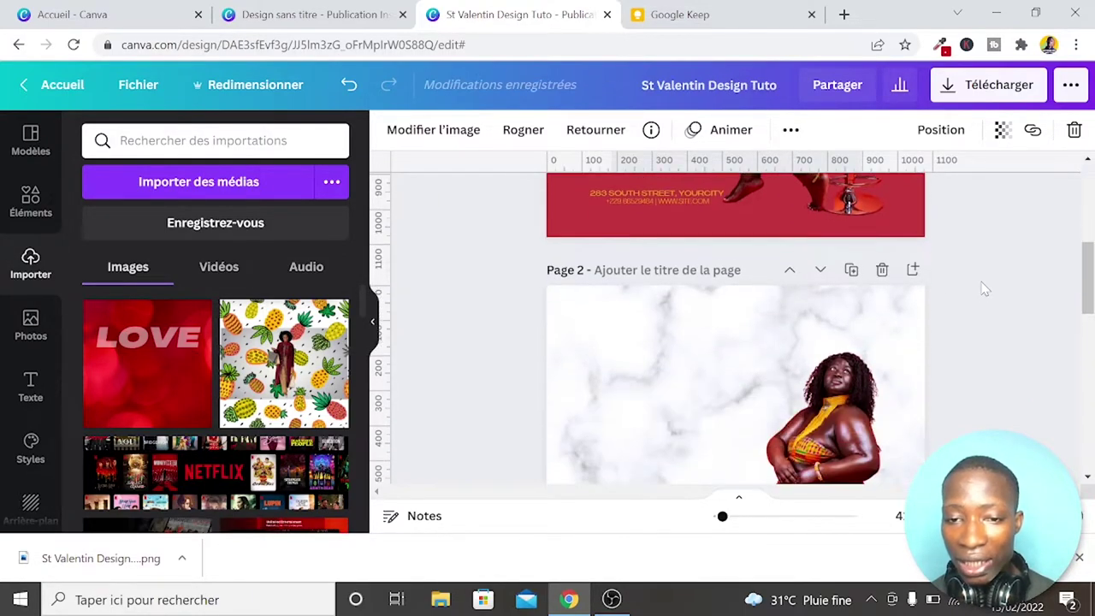
key(ctrl+z)
Enlarge the LOVE image and move it to the top edge of page 2
scroll(981, 282, down, 2)
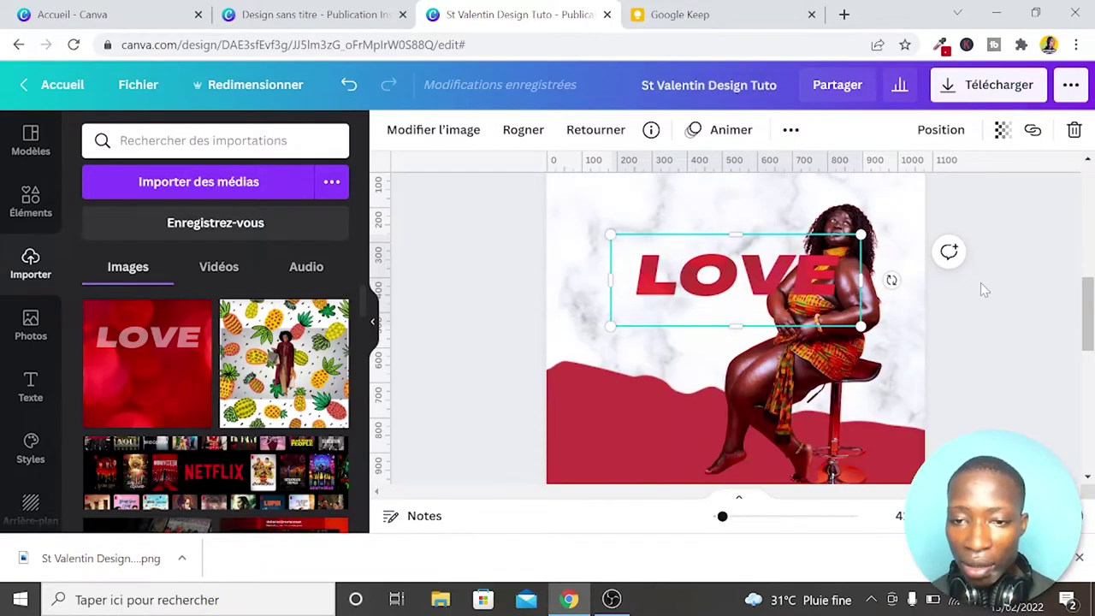
drag(860, 326, 988, 373)
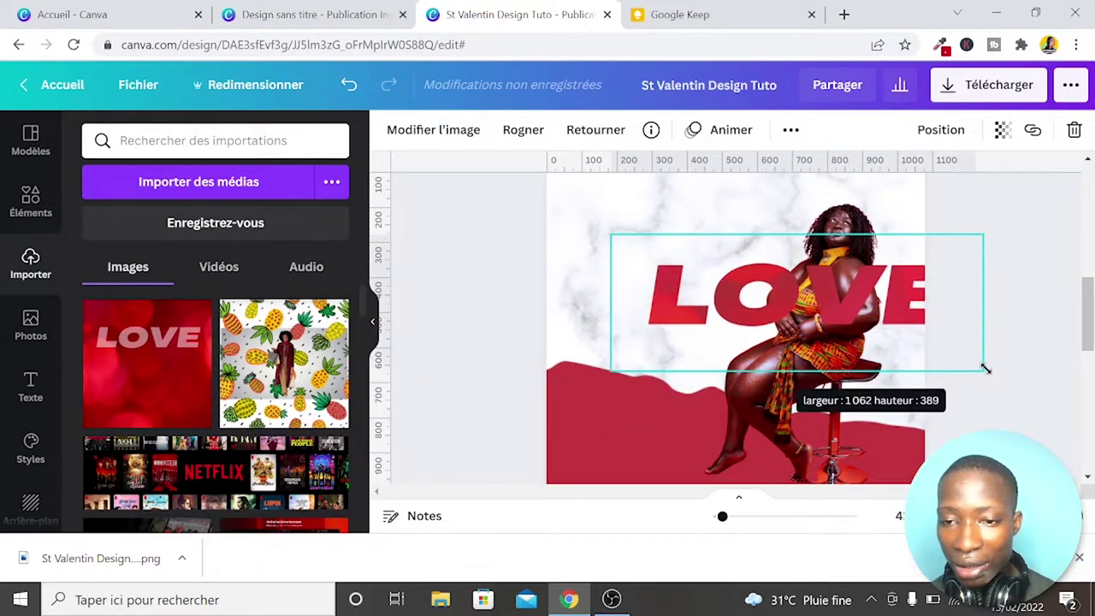
drag(875, 340, 781, 238)
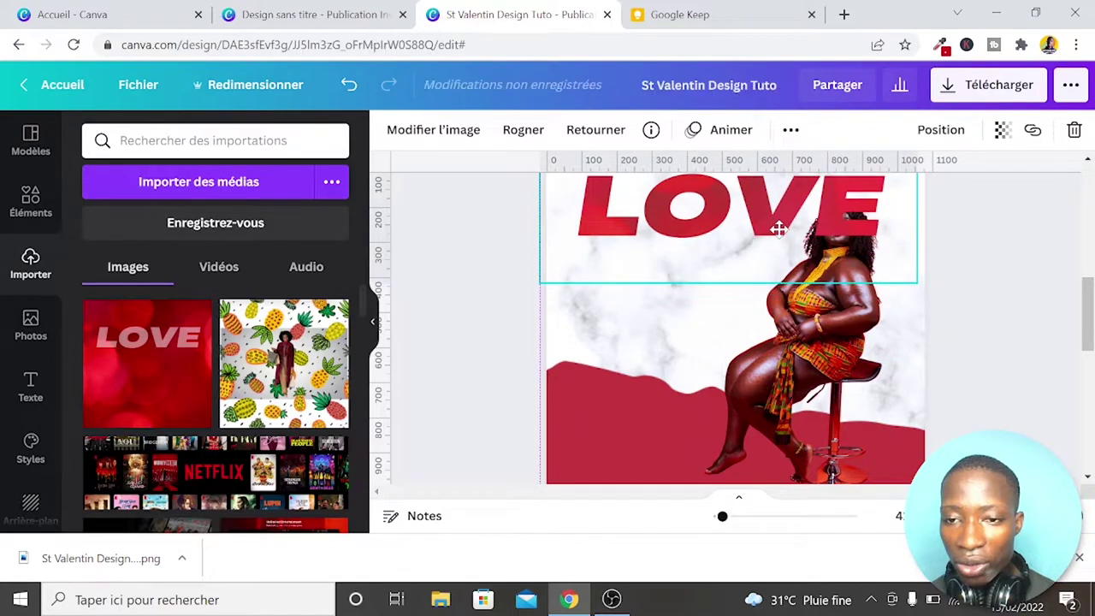
scroll(990, 334, up, 2)
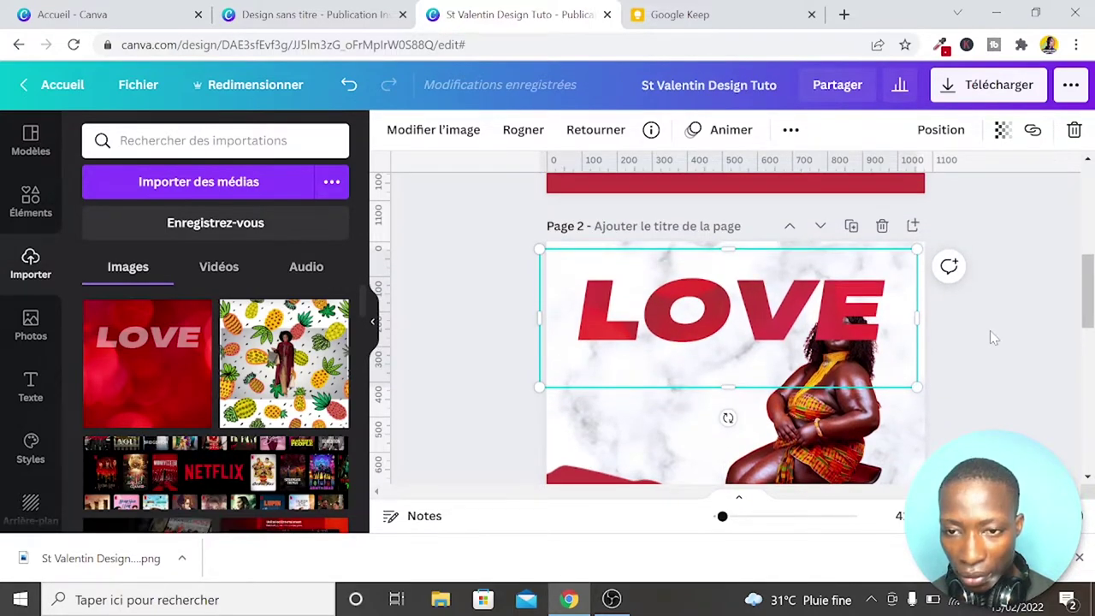
drag(871, 314, 875, 308)
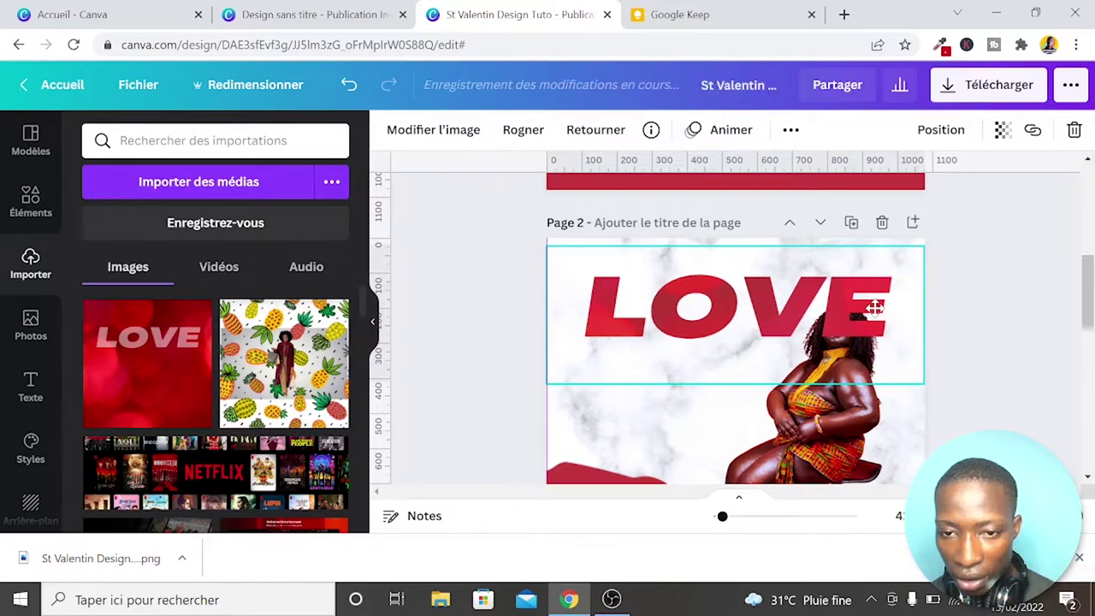
drag(875, 308, 874, 306)
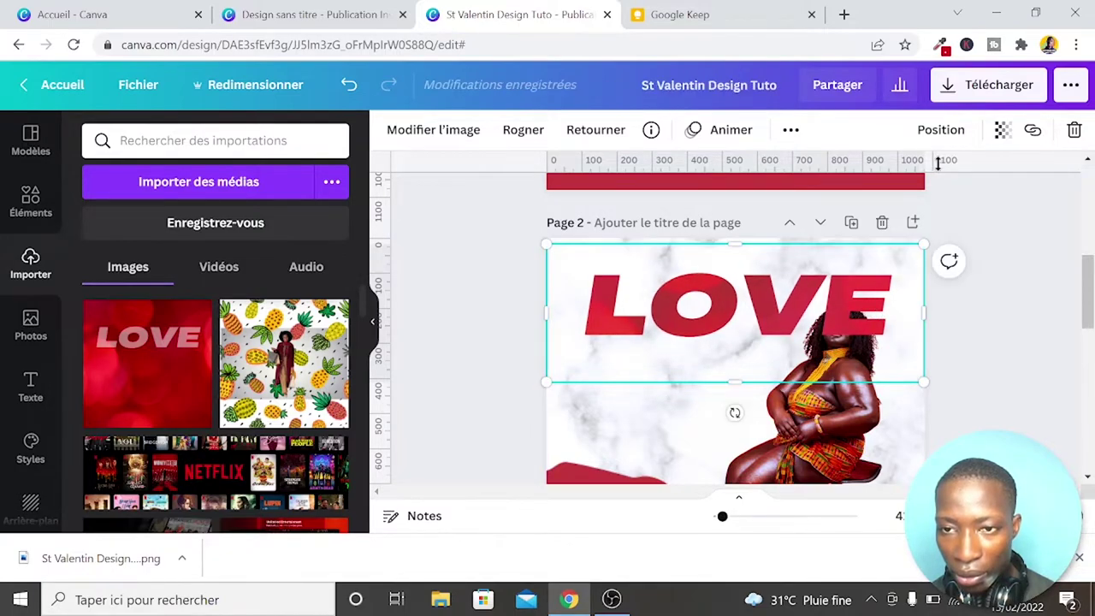
Centre the LOVE image horizontally on page 2
click(791, 129)
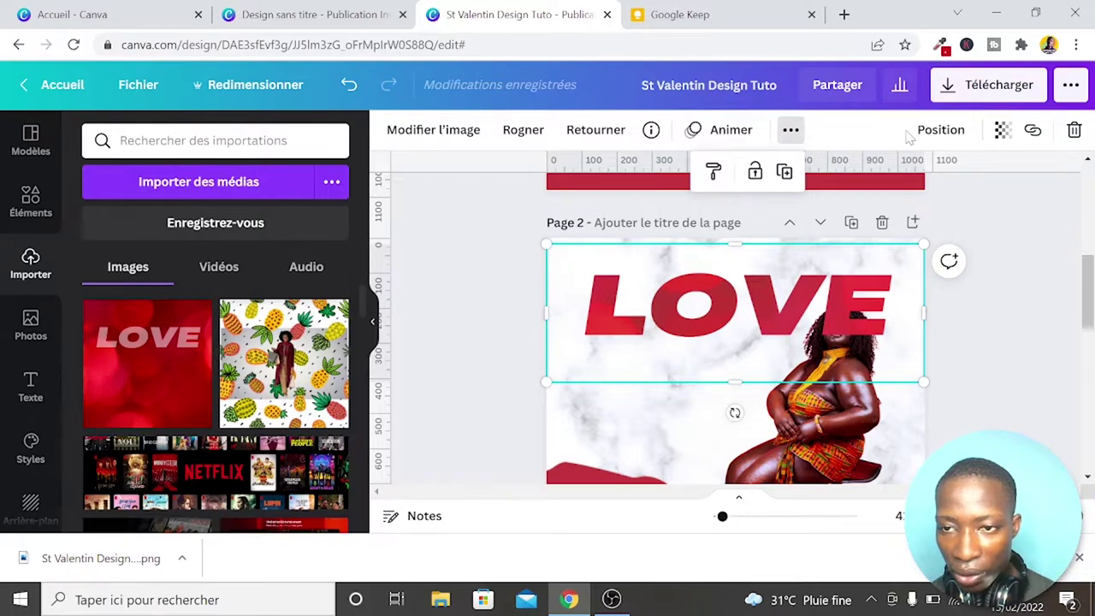
click(915, 132)
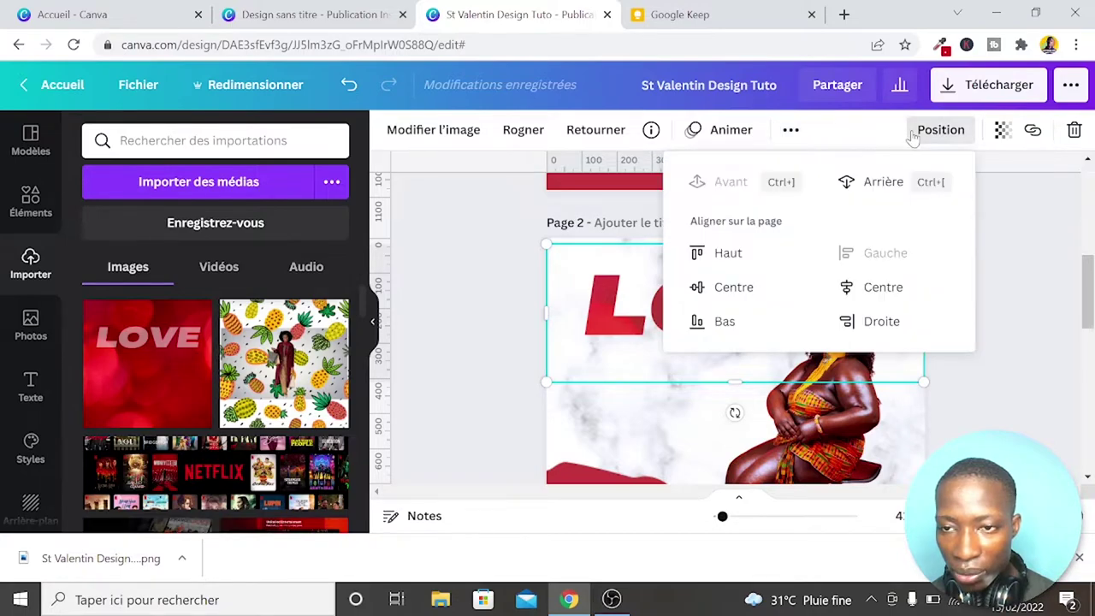
click(852, 287)
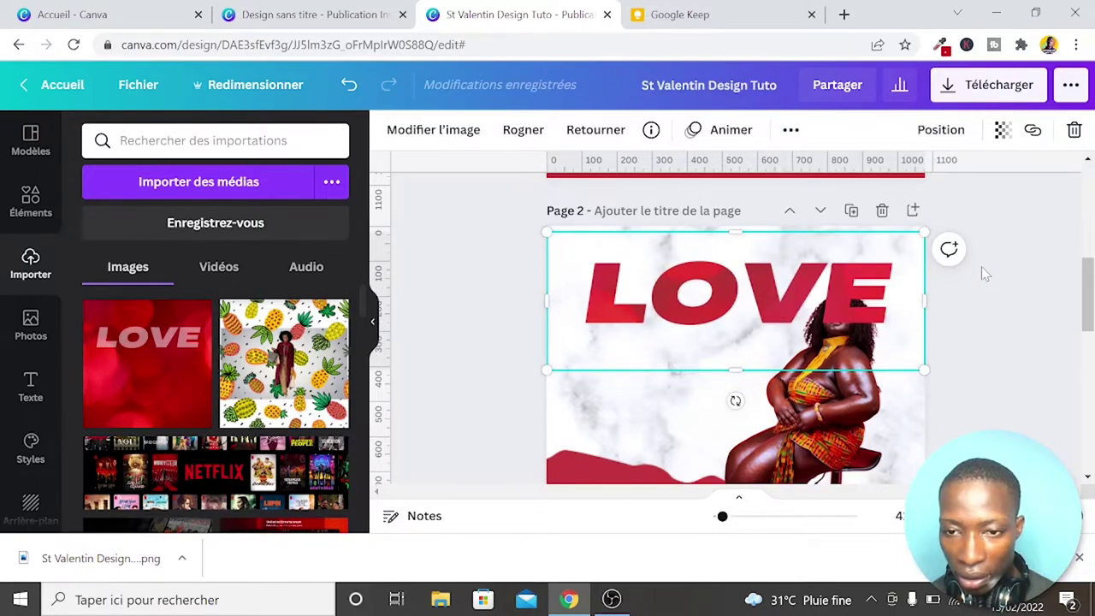
scroll(984, 274, up, 3)
scroll(984, 274, up, 2)
scroll(981, 267, down, 3)
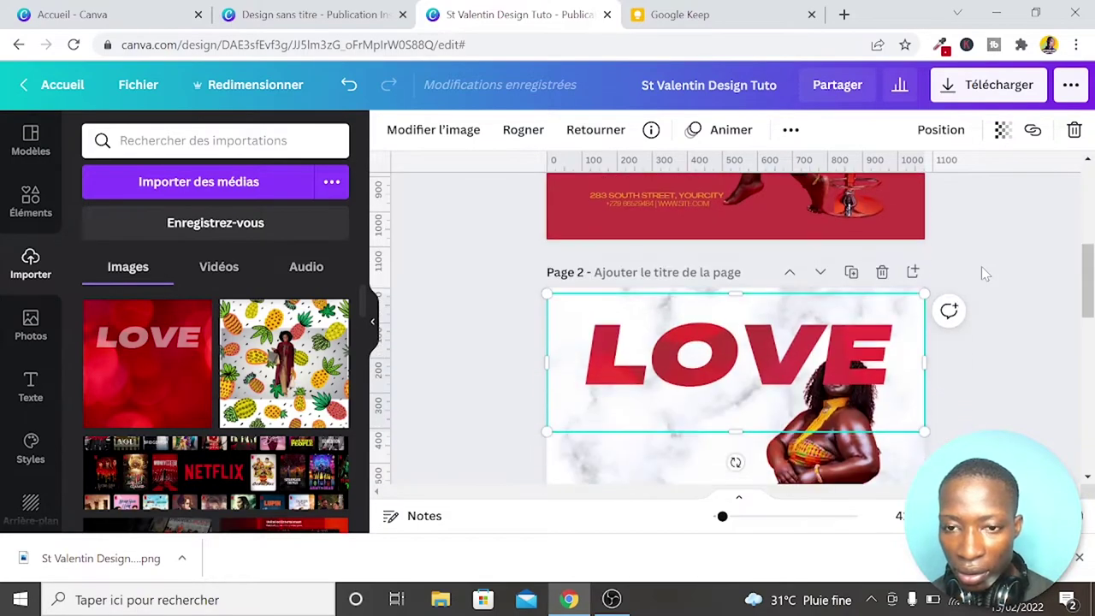
scroll(938, 270, down, 1)
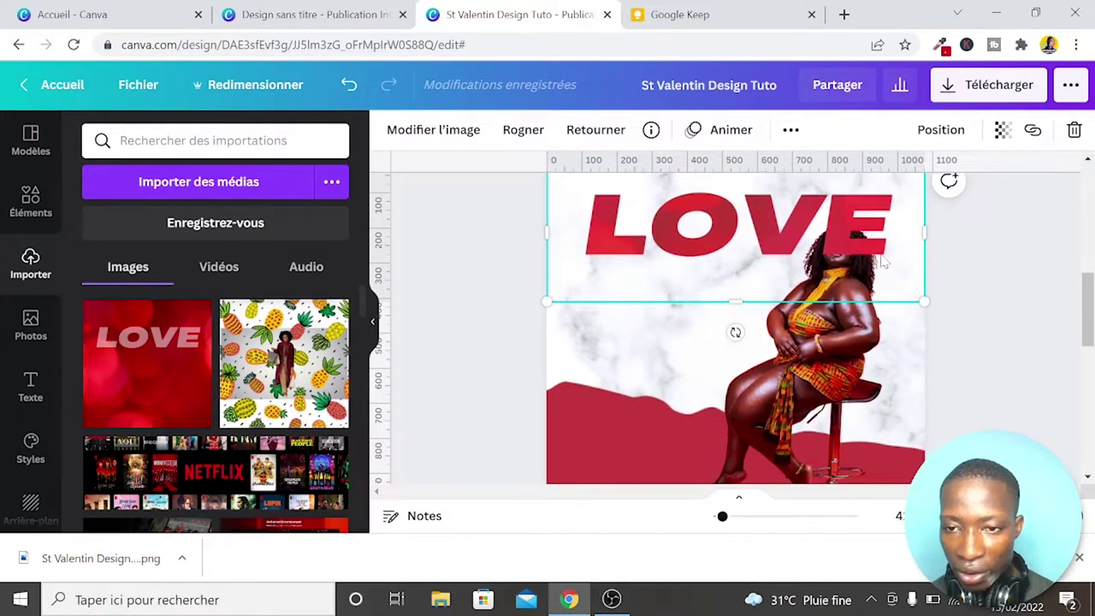
Send the LOVE image backward so it sits behind the model
click(942, 129)
click(882, 180)
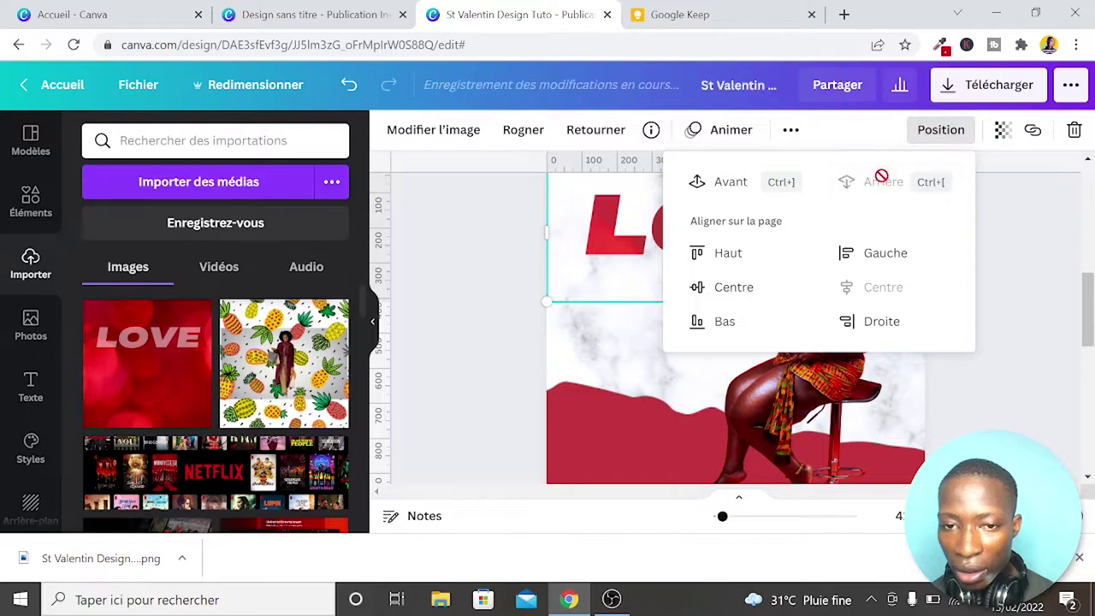
click(980, 218)
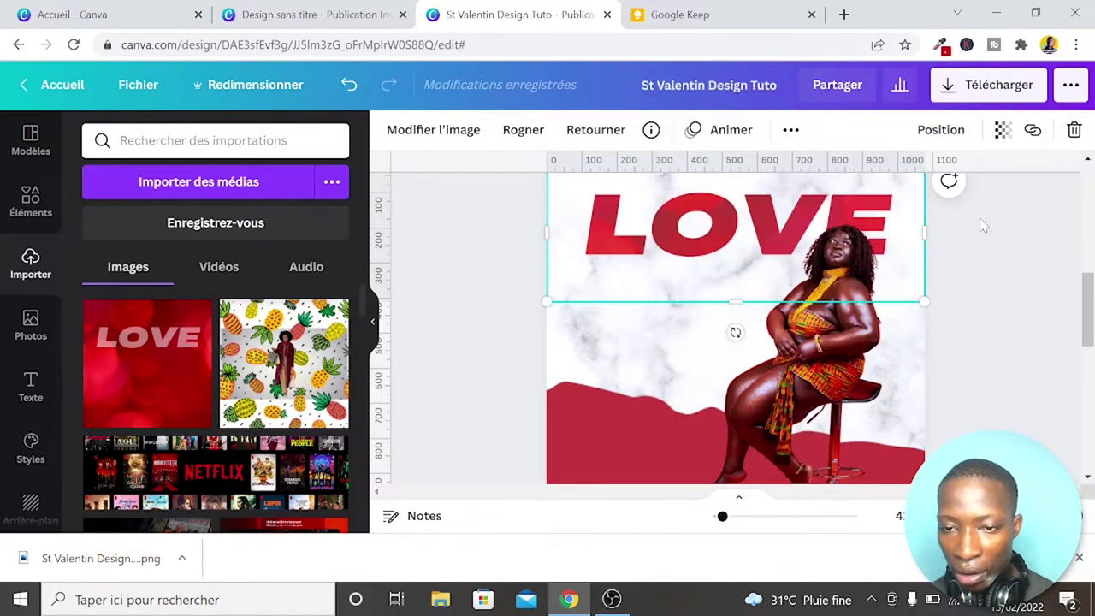
click(980, 218)
Compare with page 1 and shrink the LOVE image slightly from its corner
scroll(982, 225, up, 4)
scroll(982, 225, up, 1)
scroll(982, 225, down, 2)
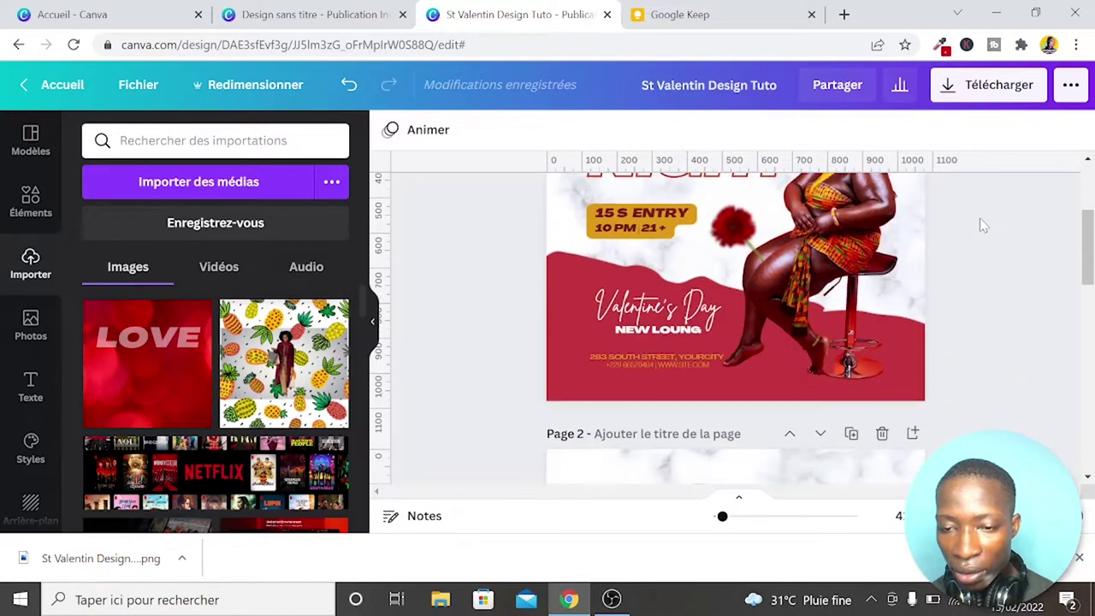
scroll(983, 225, down, 2)
scroll(982, 225, down, 1)
scroll(982, 225, up, 2)
scroll(982, 225, up, 2)
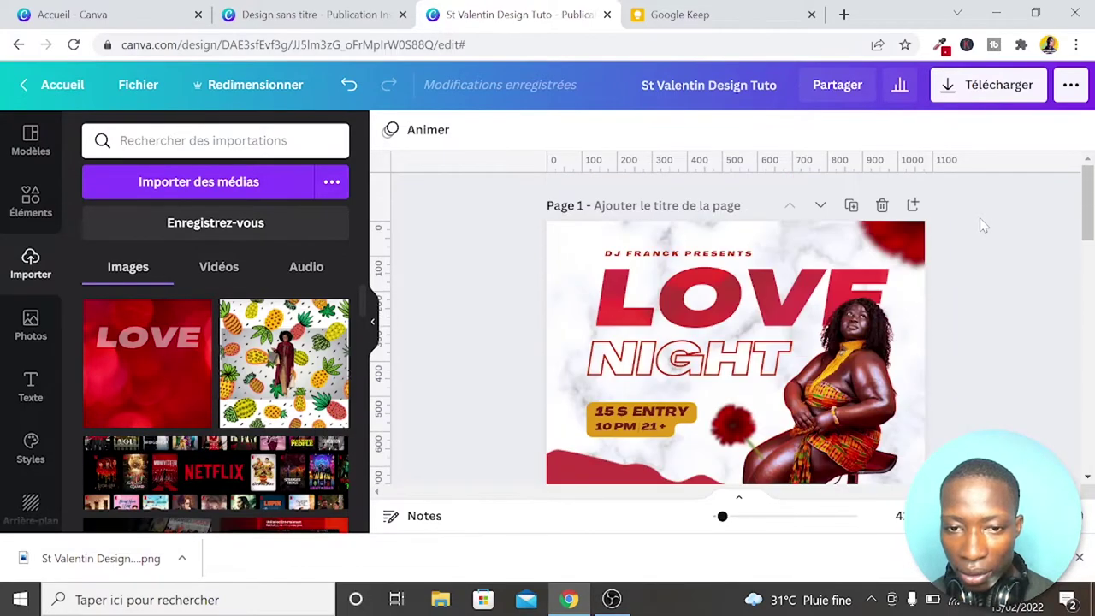
scroll(982, 225, down, 3)
scroll(982, 225, down, 2)
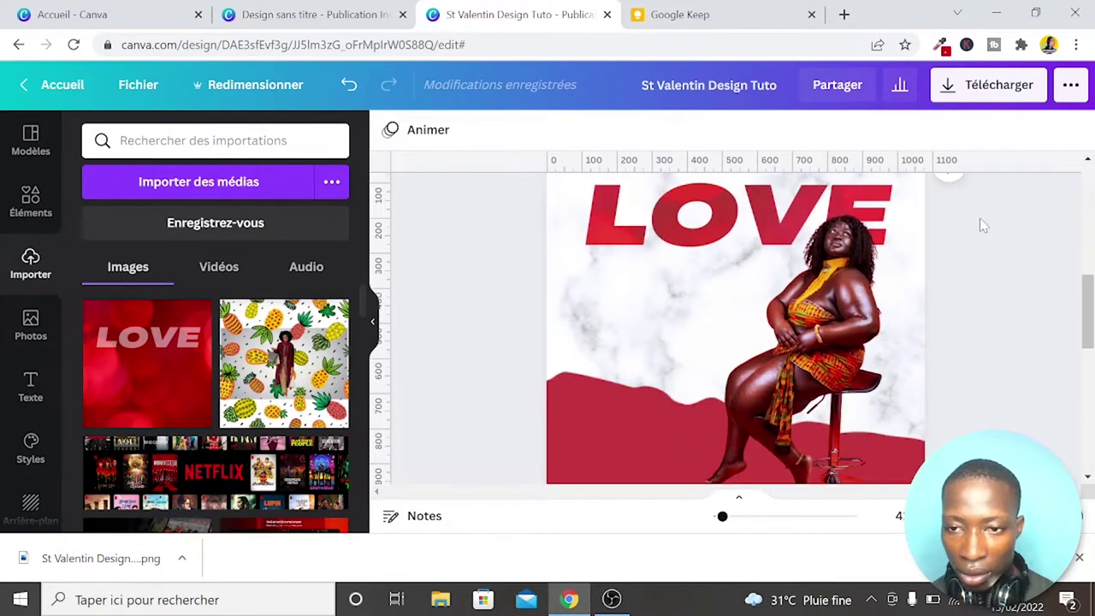
click(598, 257)
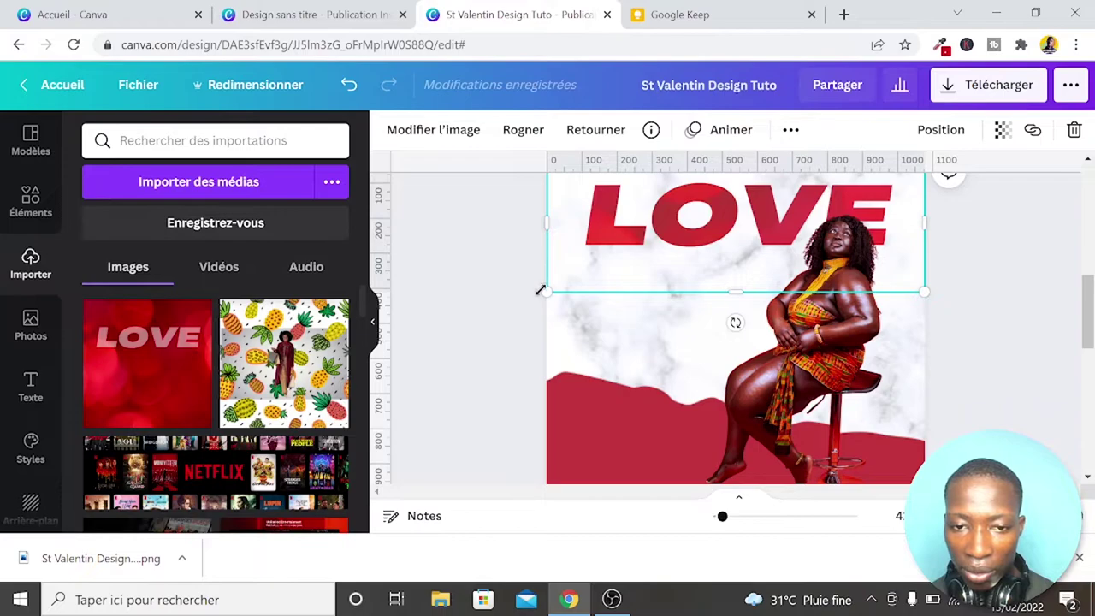
drag(553, 289, 567, 284)
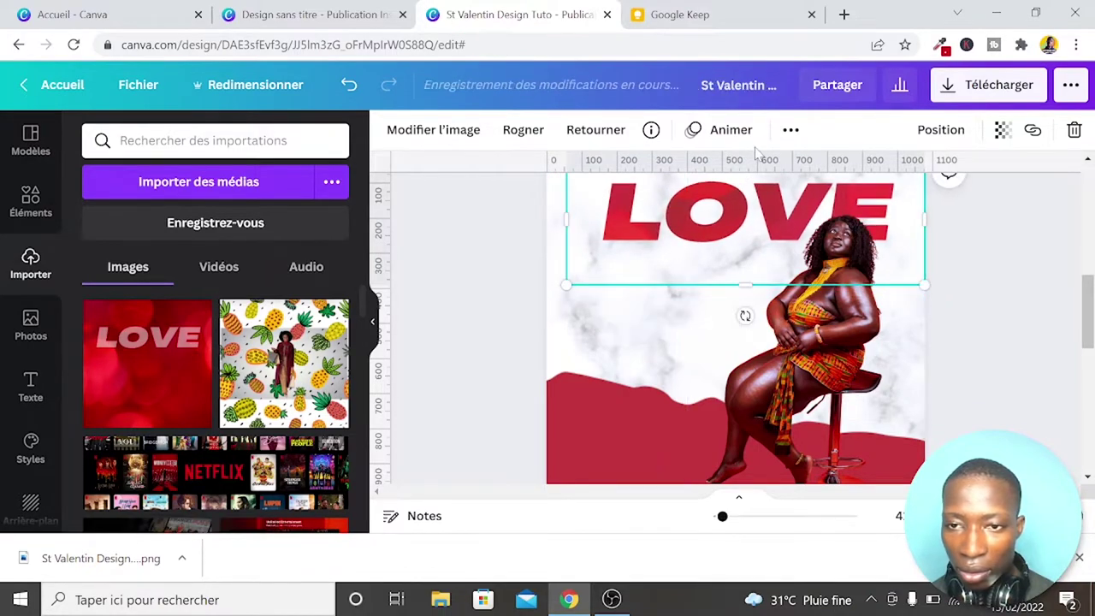
Re-centre the LOVE image horizontally on page 2 and deselect it
click(942, 129)
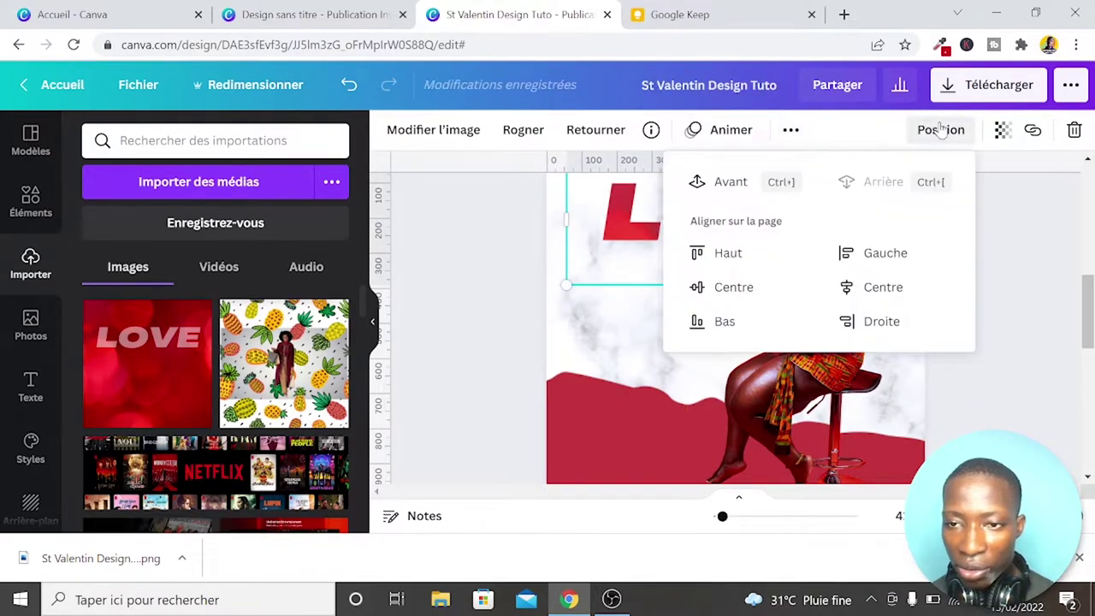
click(845, 287)
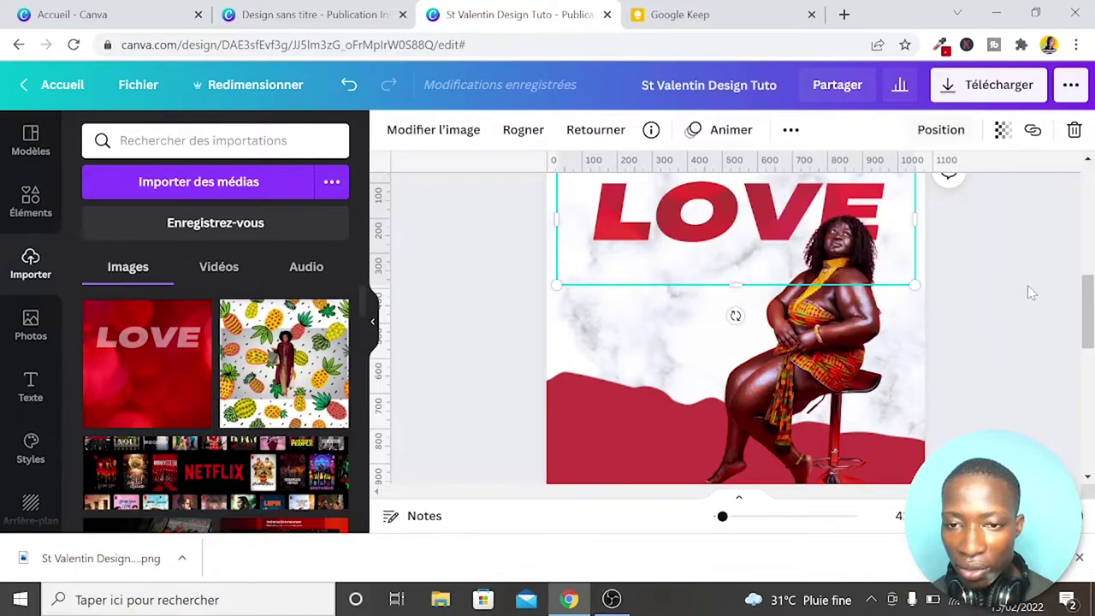
scroll(1030, 289, up, 2)
scroll(1029, 288, up, 2)
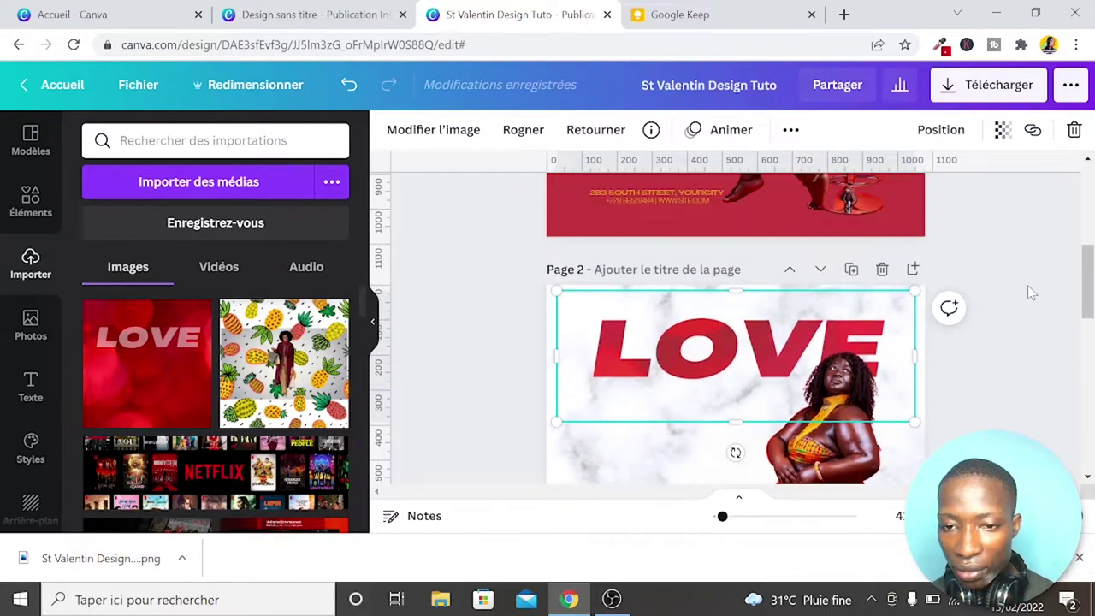
scroll(1027, 285, down, 3)
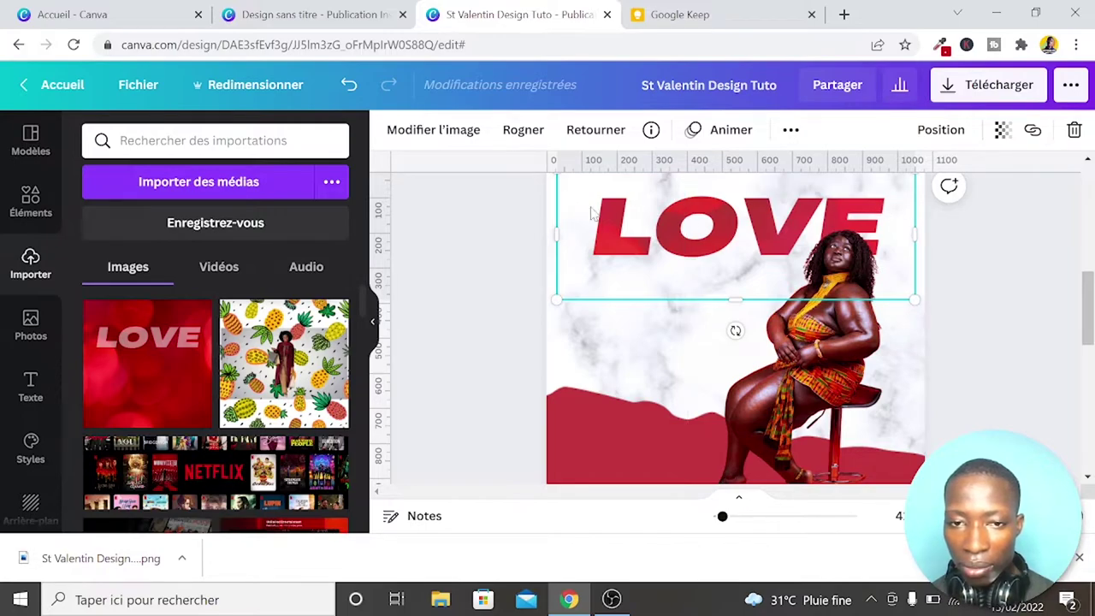
click(438, 240)
scroll(1046, 288, up, 2)
scroll(1046, 288, up, 3)
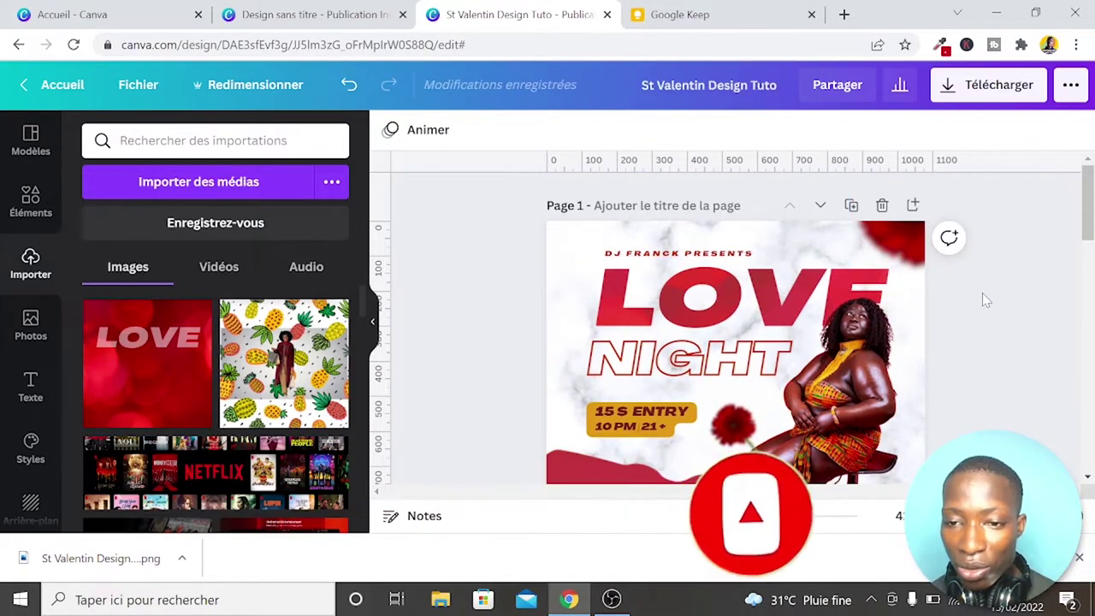
scroll(984, 299, down, 2)
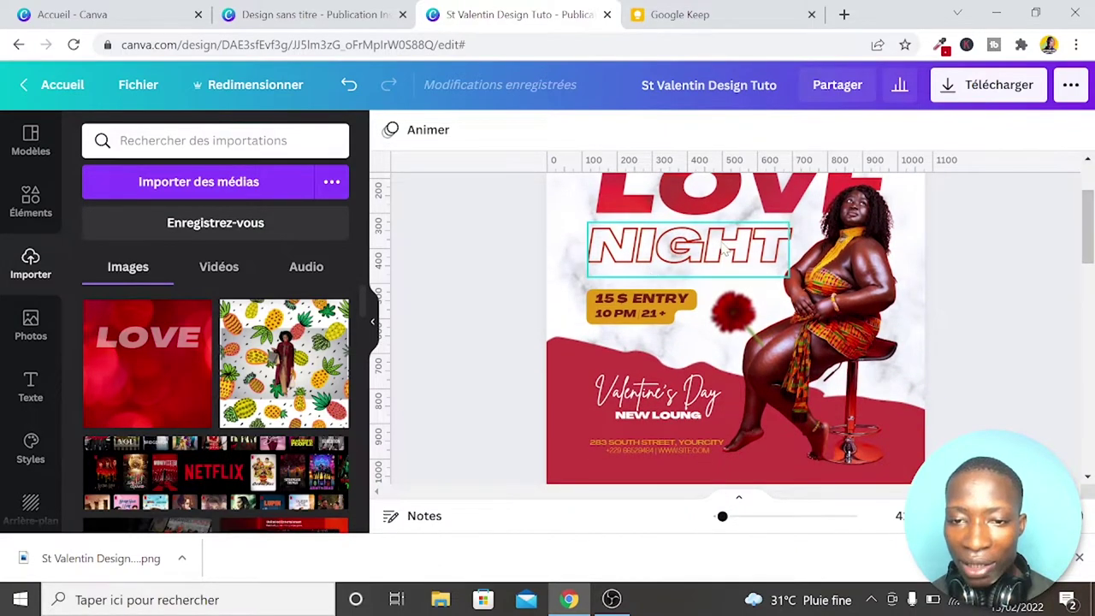
scroll(974, 352, down, 3)
scroll(975, 352, down, 1)
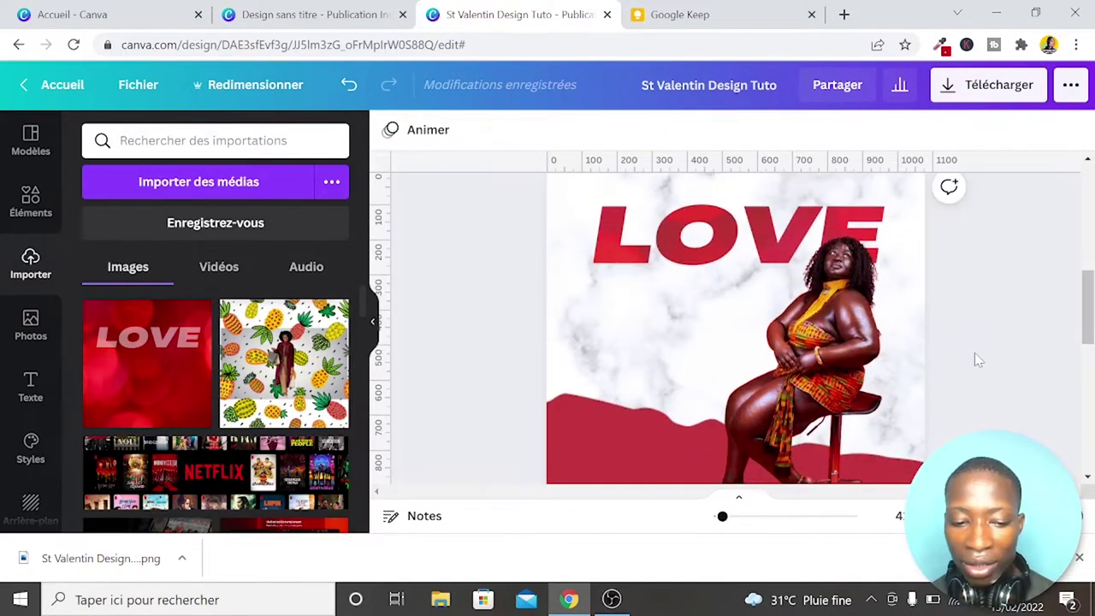
Add a new paragraph text box to page 2 with the T shortcut
key(t)
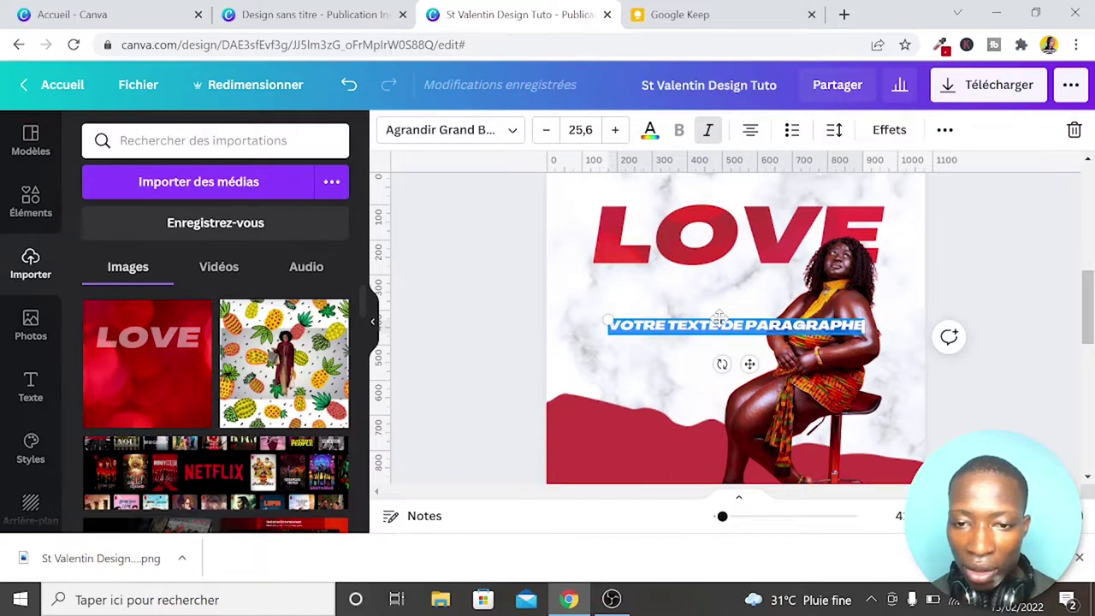
click(736, 325)
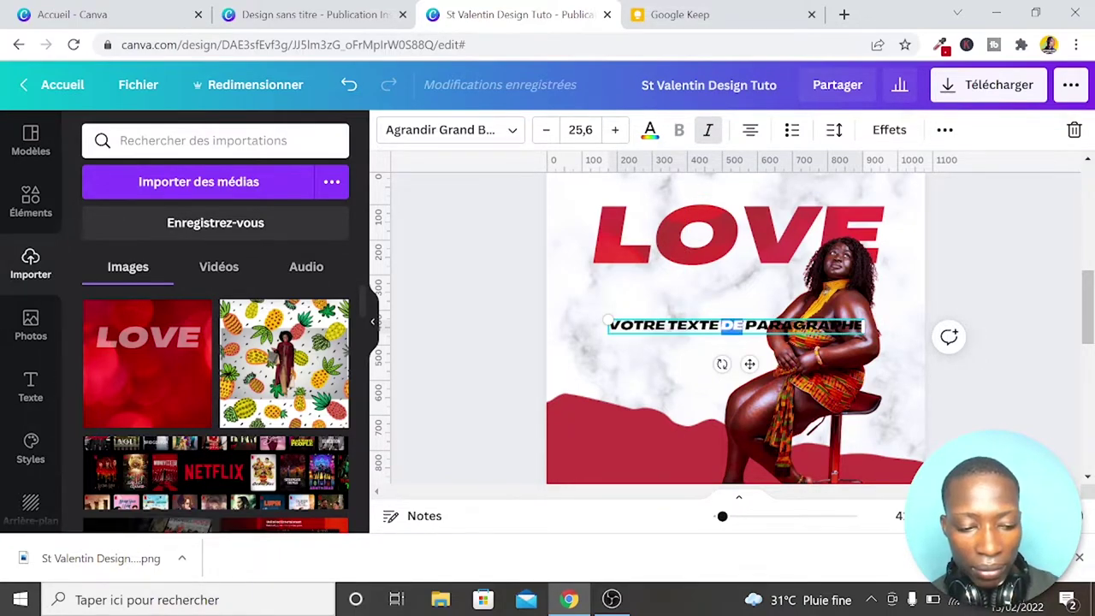
key(ctrl+a)
click(509, 130)
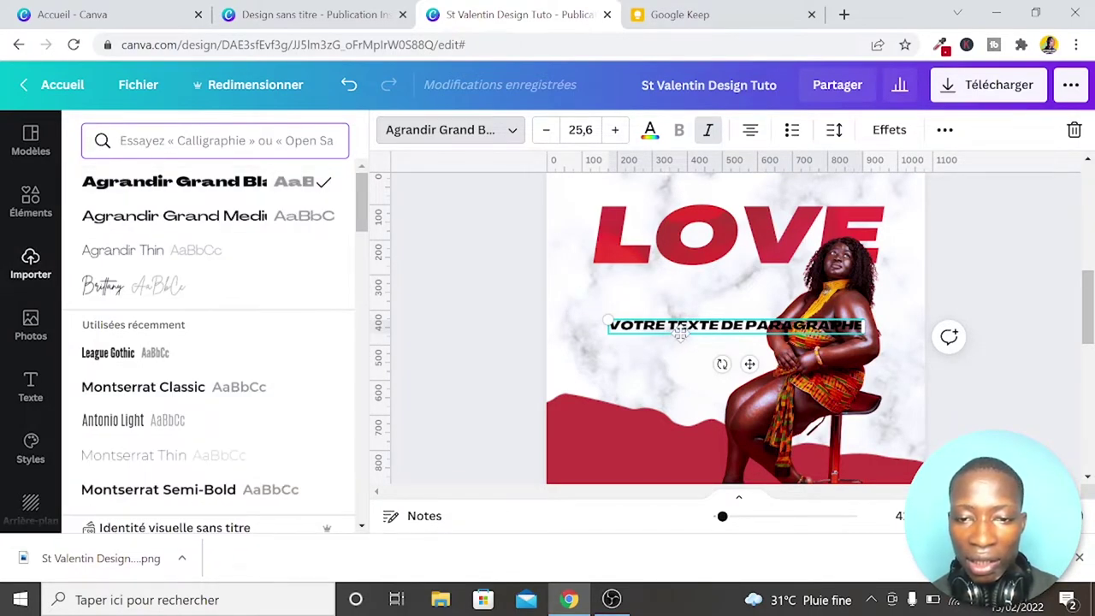
mouse_move(680, 334)
mouse_down()
mouse_move(699, 328)
mouse_move(627, 318)
mouse_up()
click(701, 335)
Replace the placeholder with NIGHT, place it below LOVE on the left, and enlarge it
click(743, 330)
key(ctrl+a)
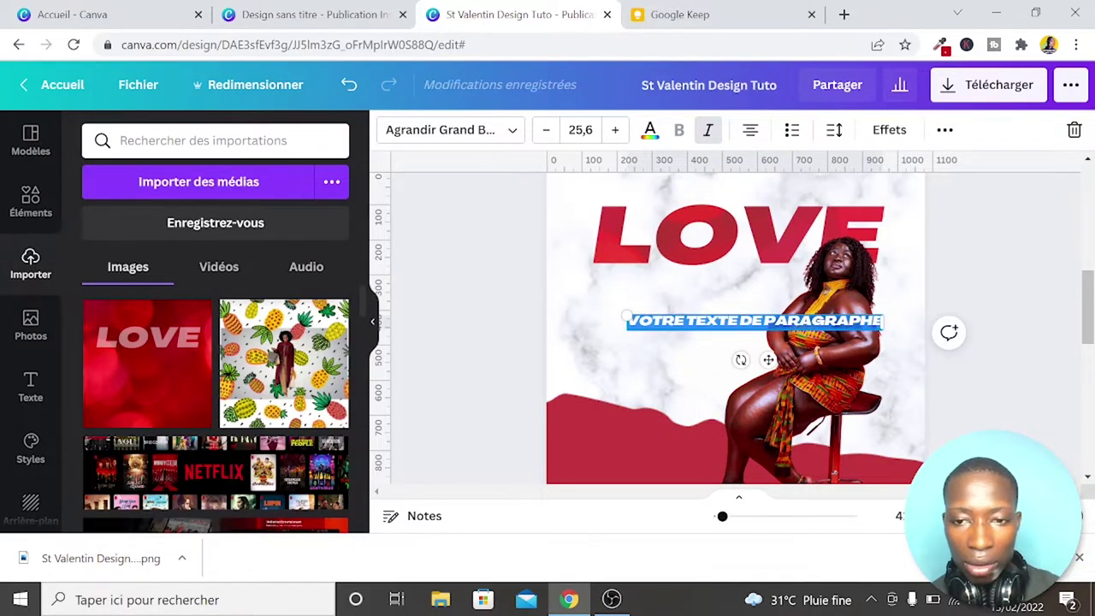
text(NI)
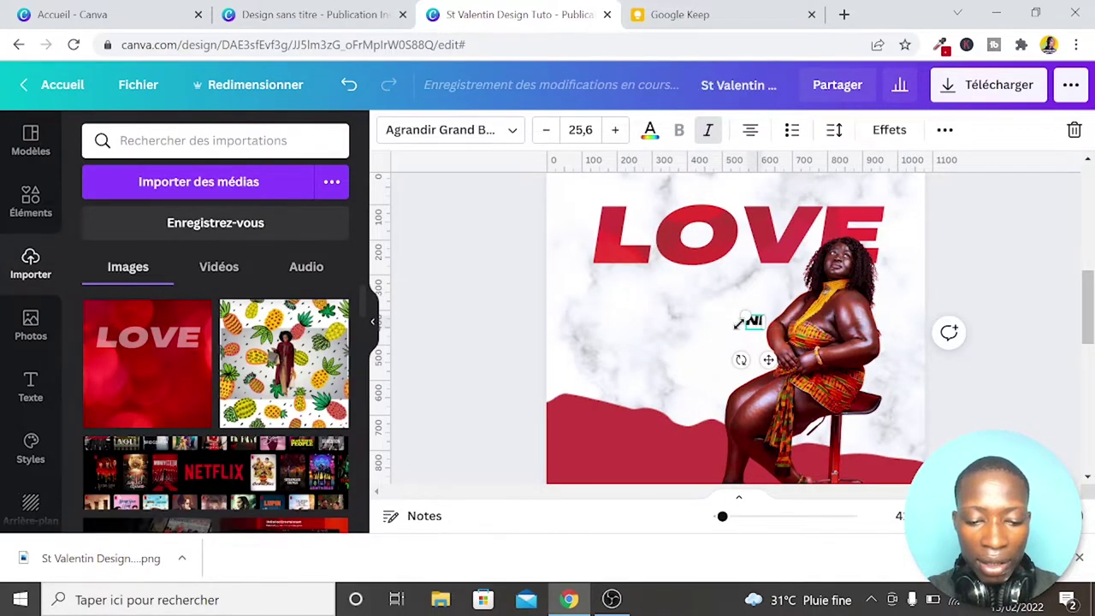
text(GHT)
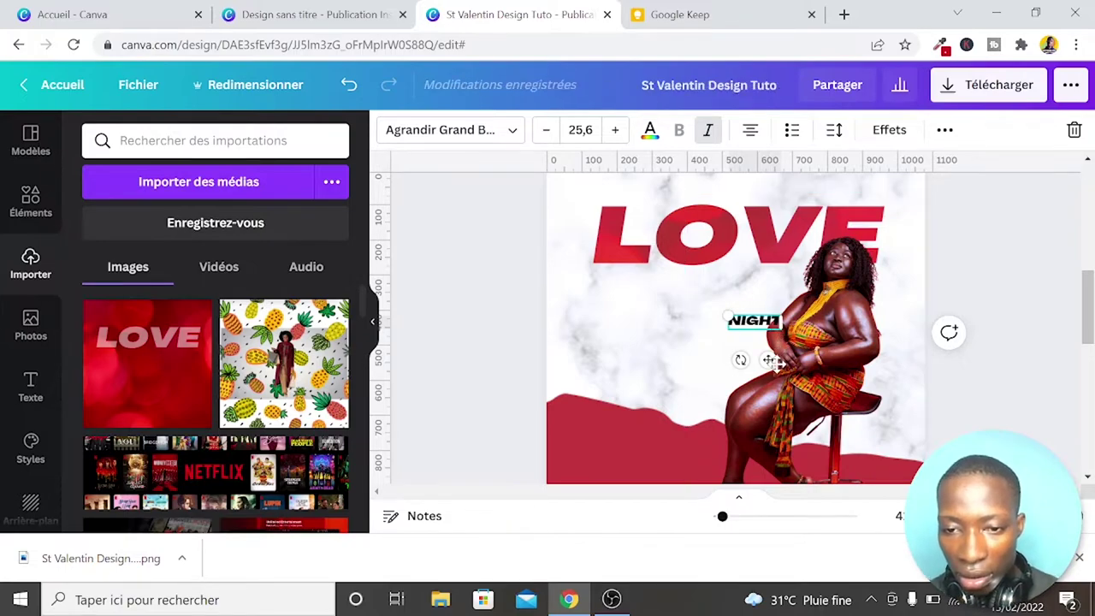
drag(767, 360, 637, 323)
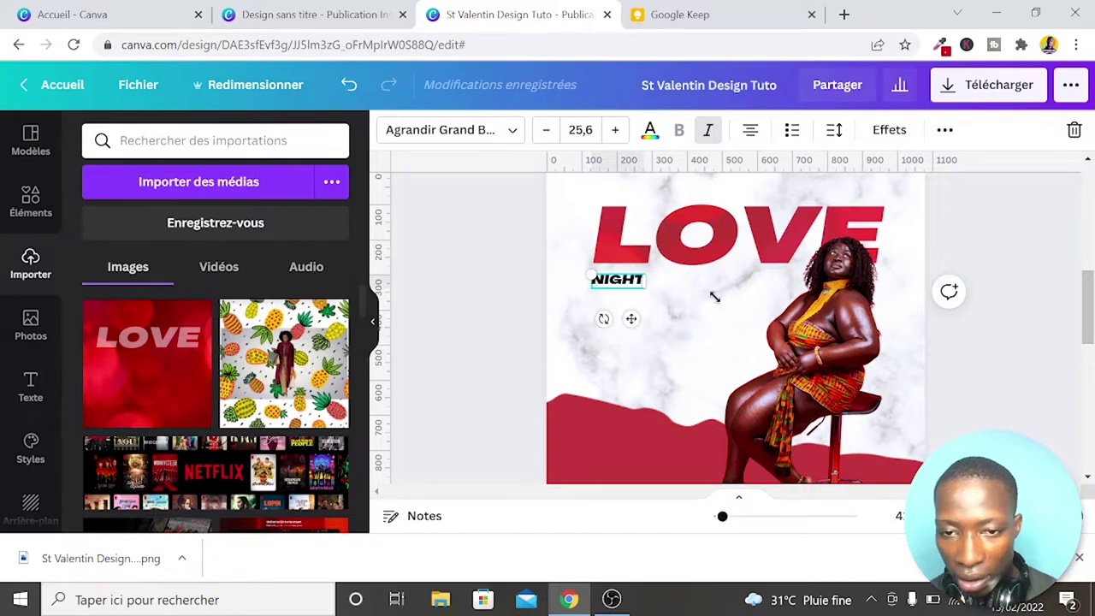
drag(715, 297, 763, 301)
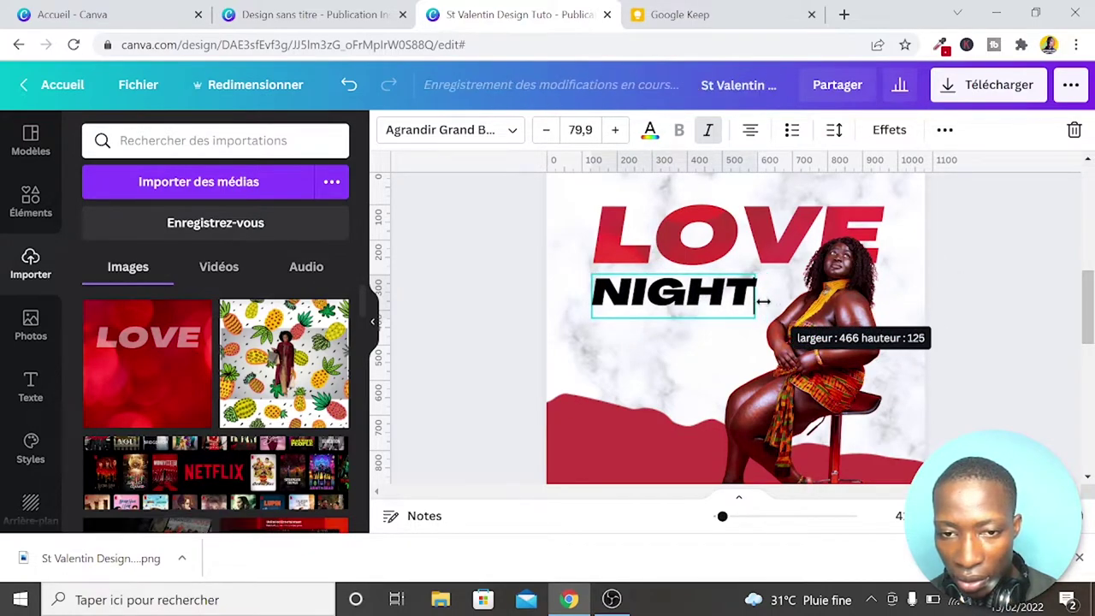
Change the NIGHT text colour to red
click(1012, 337)
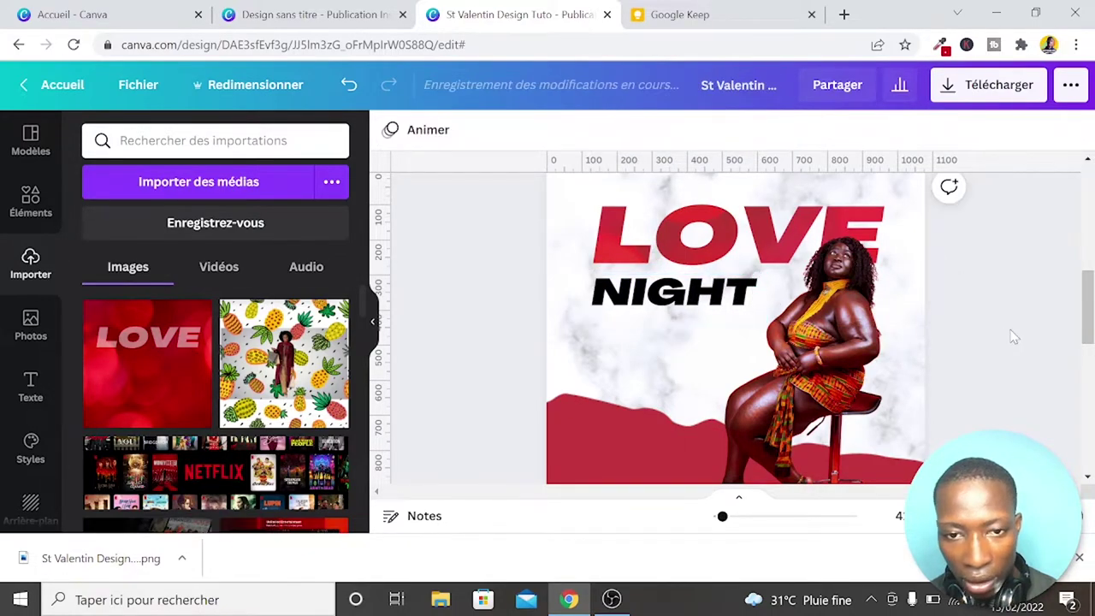
click(673, 292)
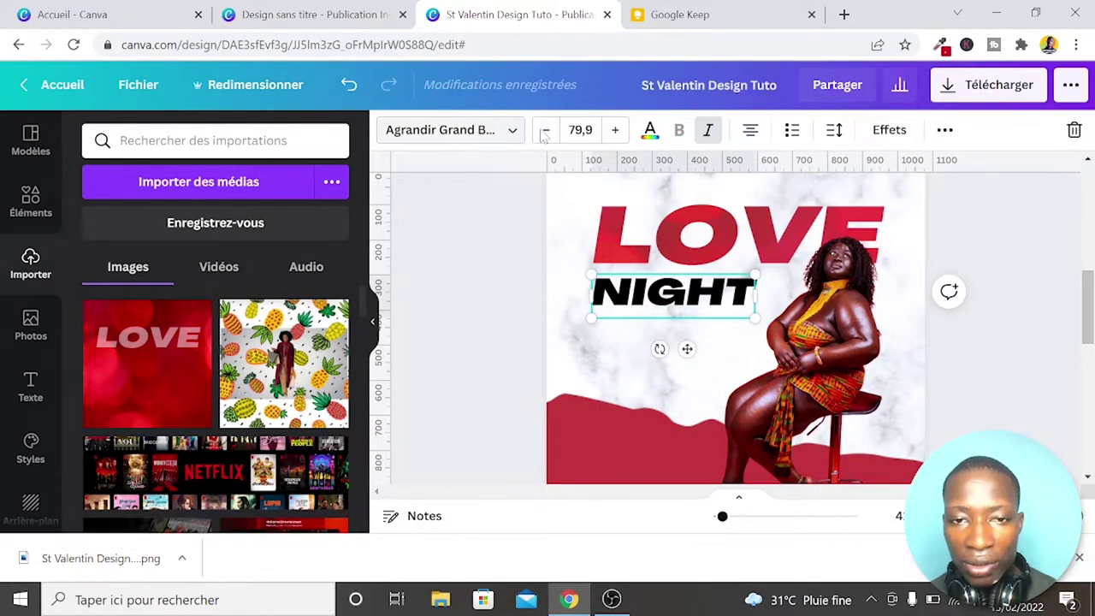
click(650, 129)
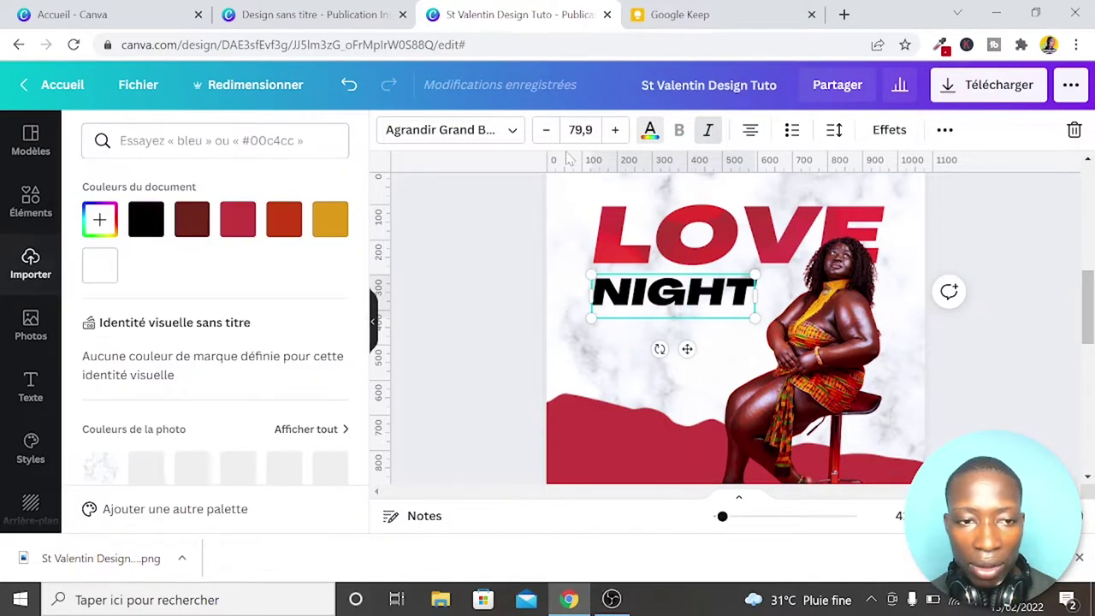
click(237, 224)
Apply the Contour effect to NIGHT with outline thickness 65
click(900, 131)
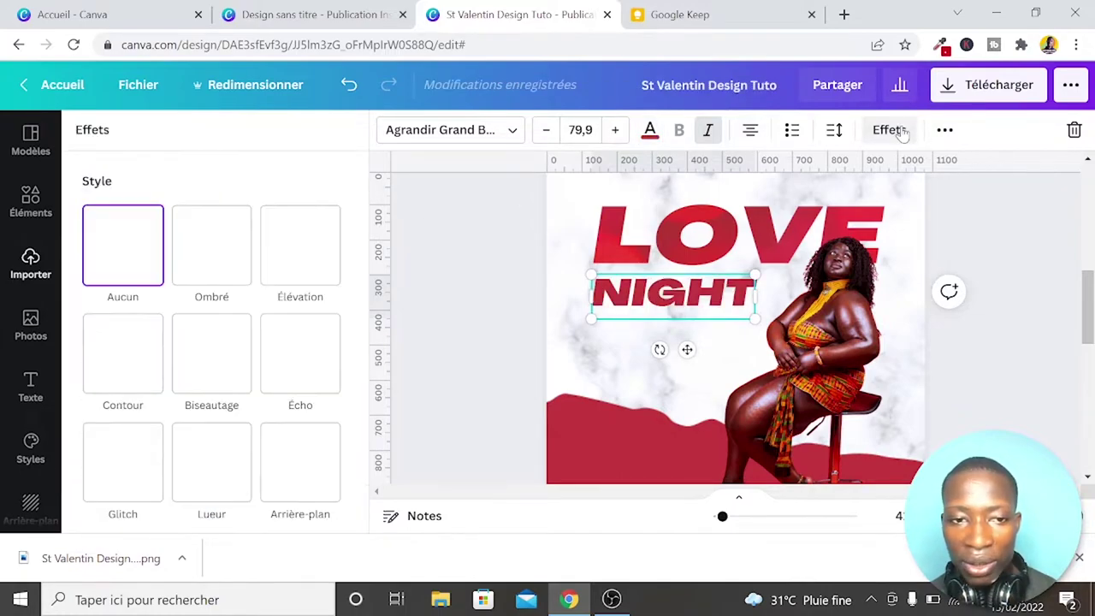
click(120, 364)
scroll(119, 364, down, 2)
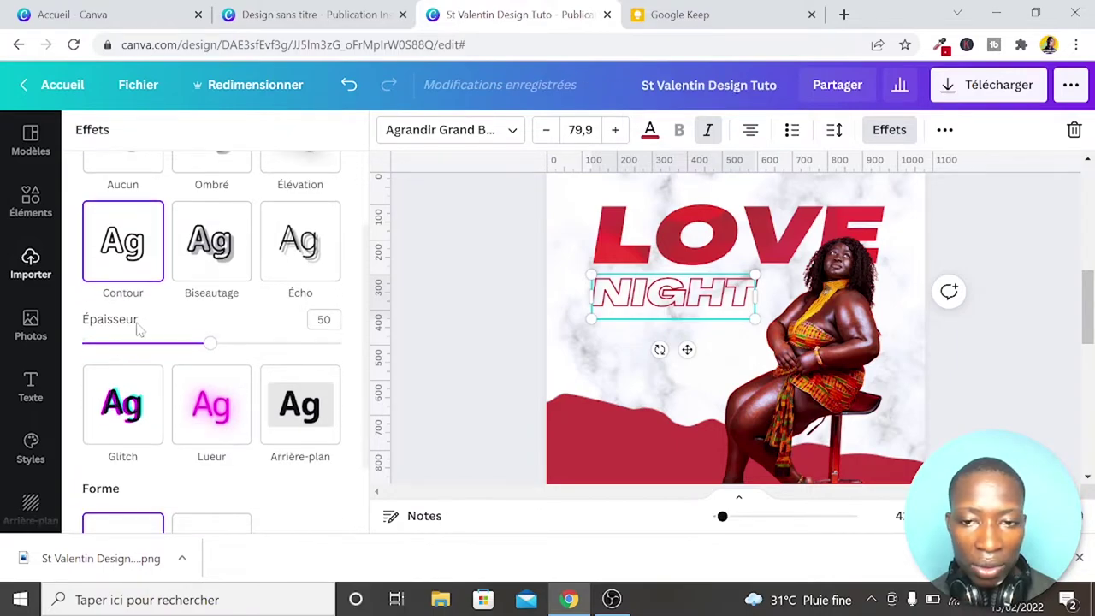
scroll(502, 257, down, 3)
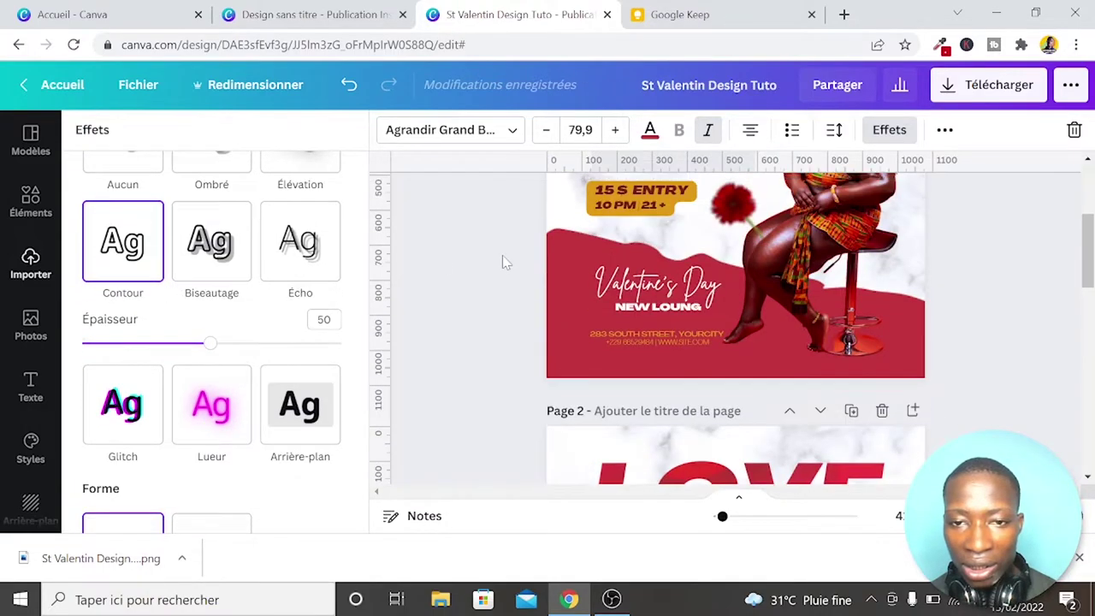
scroll(502, 255, up, 2)
scroll(503, 255, down, 5)
scroll(502, 255, down, 2)
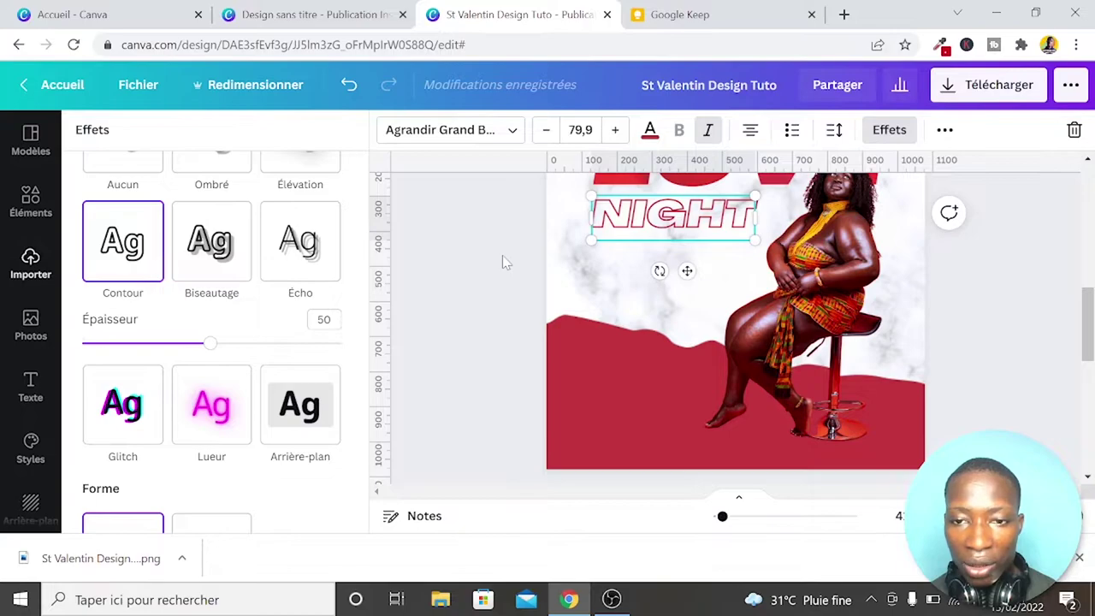
click(249, 343)
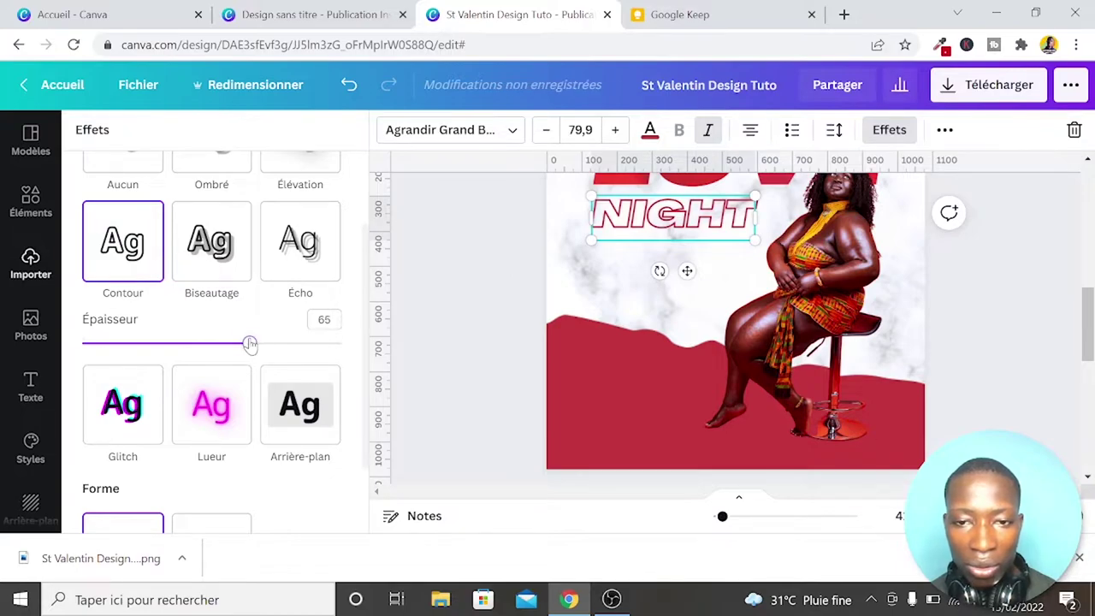
click(455, 306)
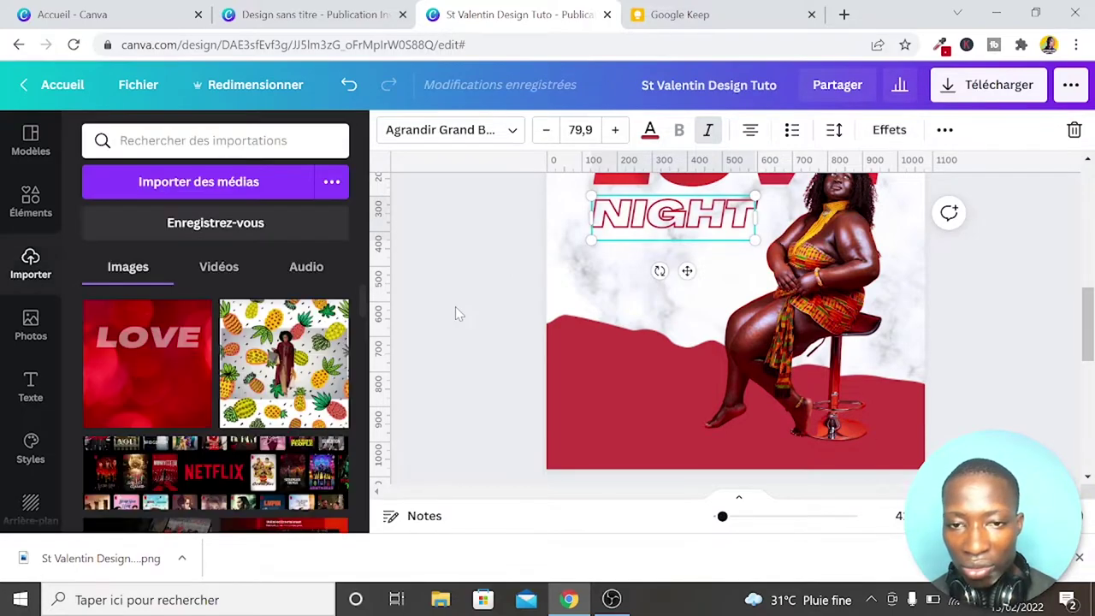
Enlarge NIGHT slightly and compare page 2 with the reference on page 1
scroll(456, 306, up, 3)
click(605, 325)
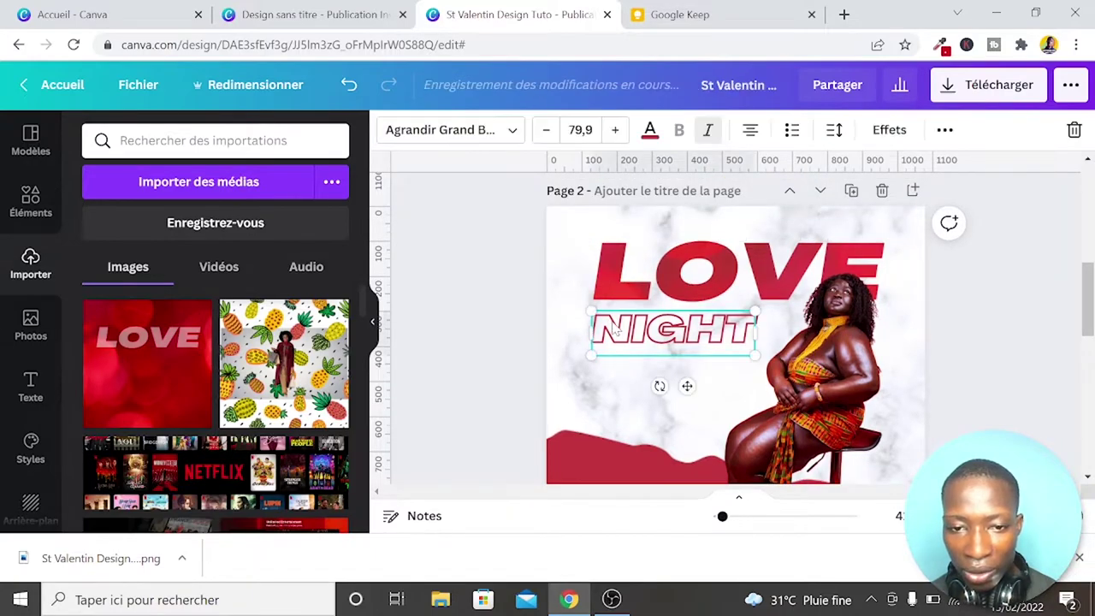
drag(592, 356, 587, 363)
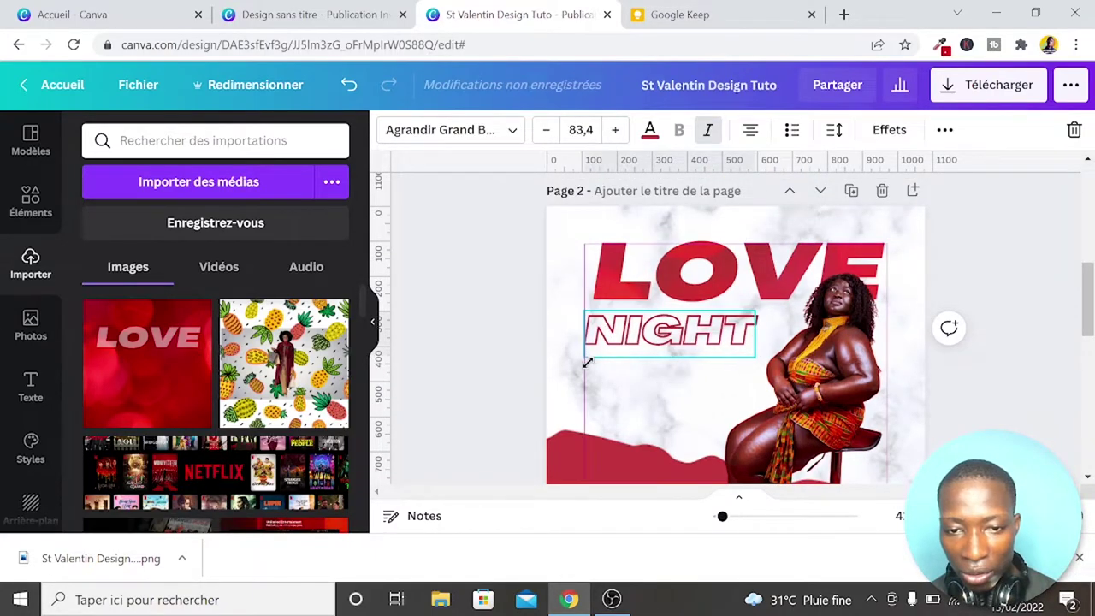
click(507, 334)
scroll(507, 335, down, 1)
scroll(507, 335, up, 1)
scroll(506, 336, up, 2)
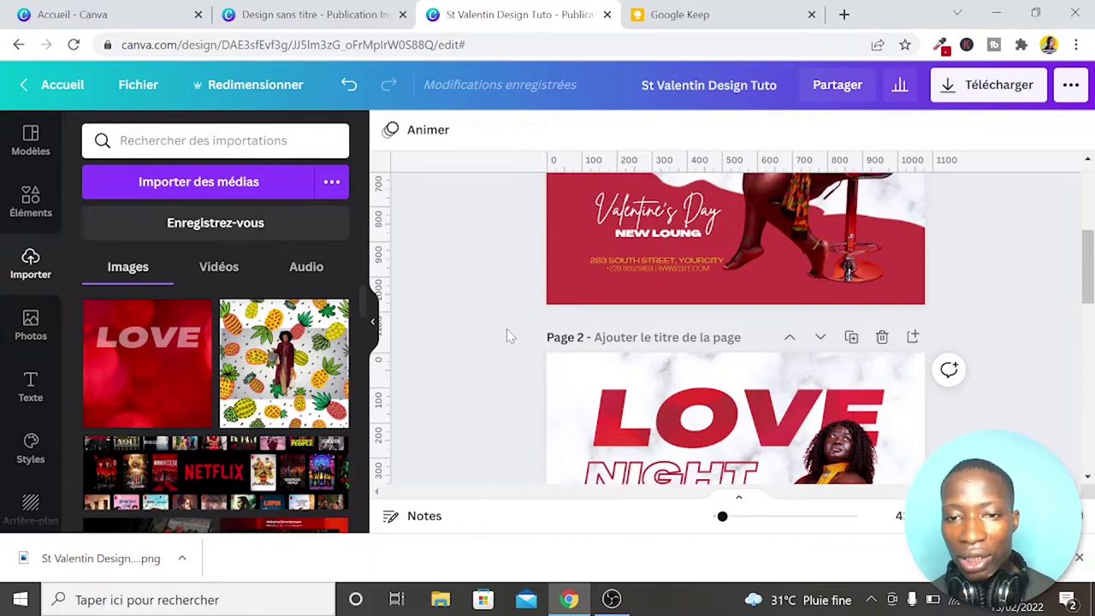
scroll(507, 335, up, 3)
scroll(507, 335, down, 2)
scroll(506, 336, down, 5)
scroll(507, 336, up, 2)
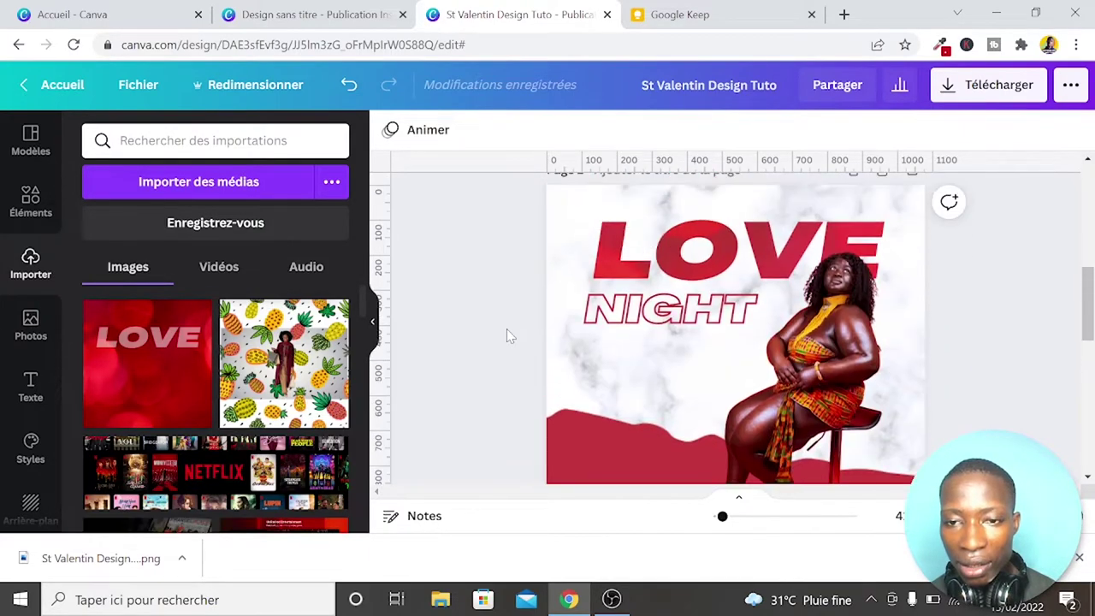
Enlarge the outlined NIGHT on page 2 to font size 93
click(749, 332)
drag(750, 336, 761, 345)
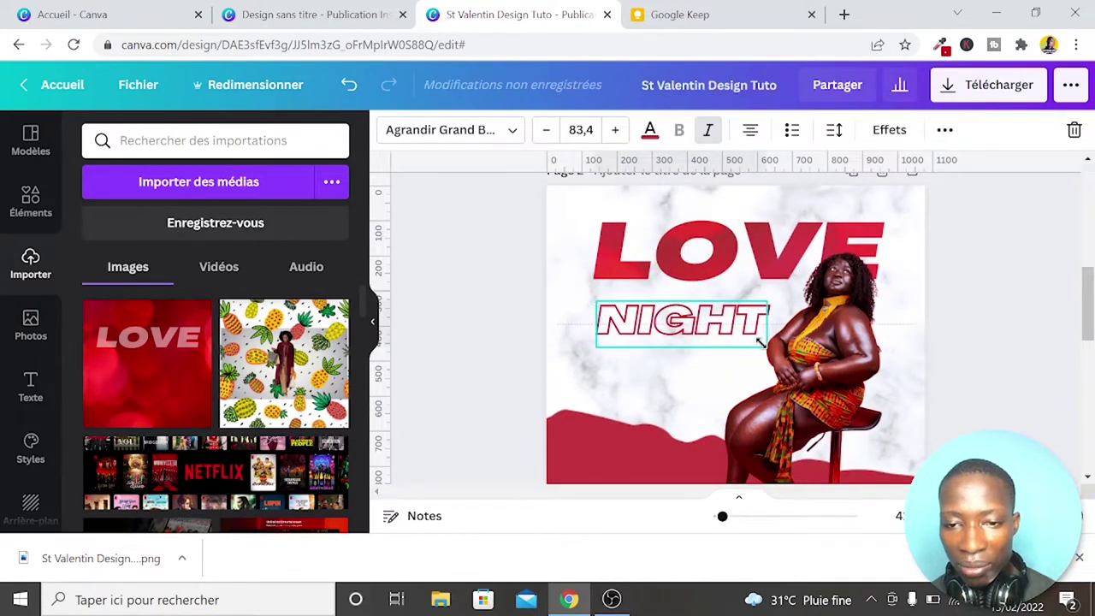
click(350, 85)
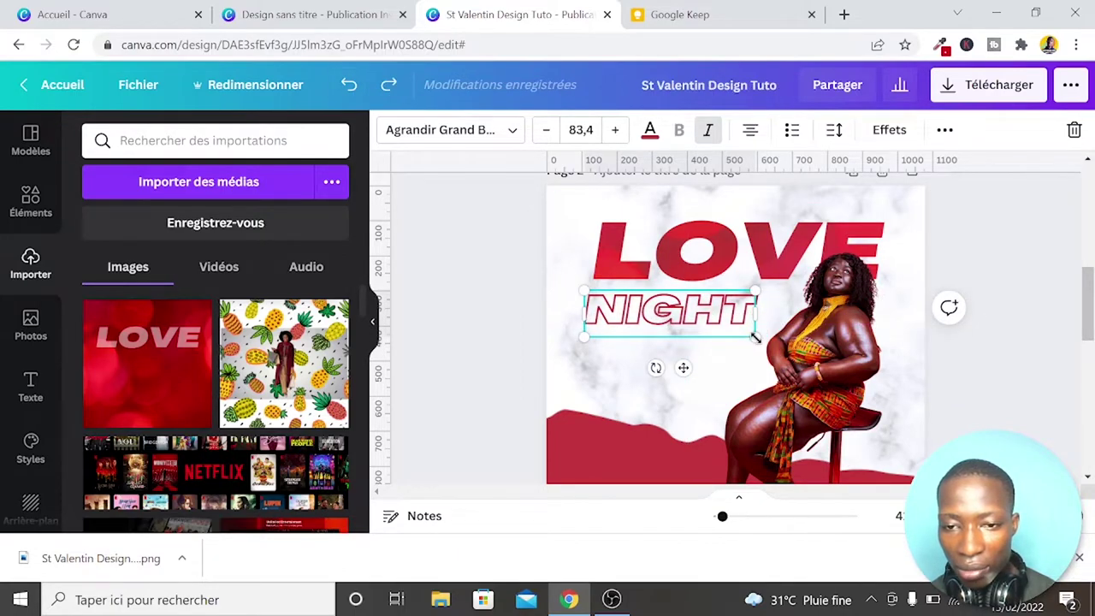
drag(755, 337, 882, 368)
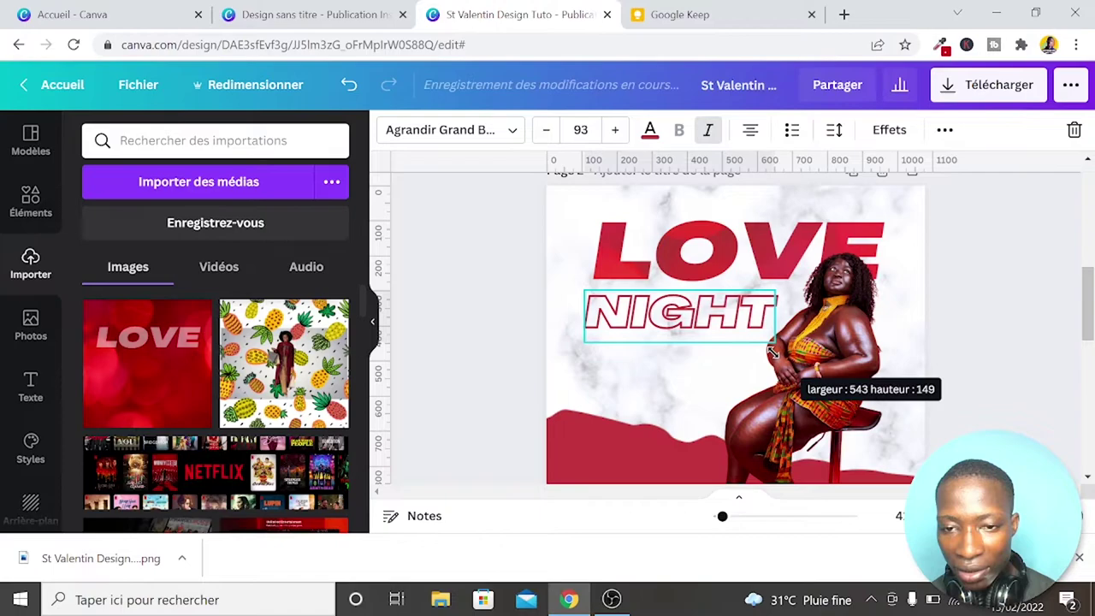
click(995, 347)
scroll(995, 346, up, 3)
scroll(995, 347, up, 2)
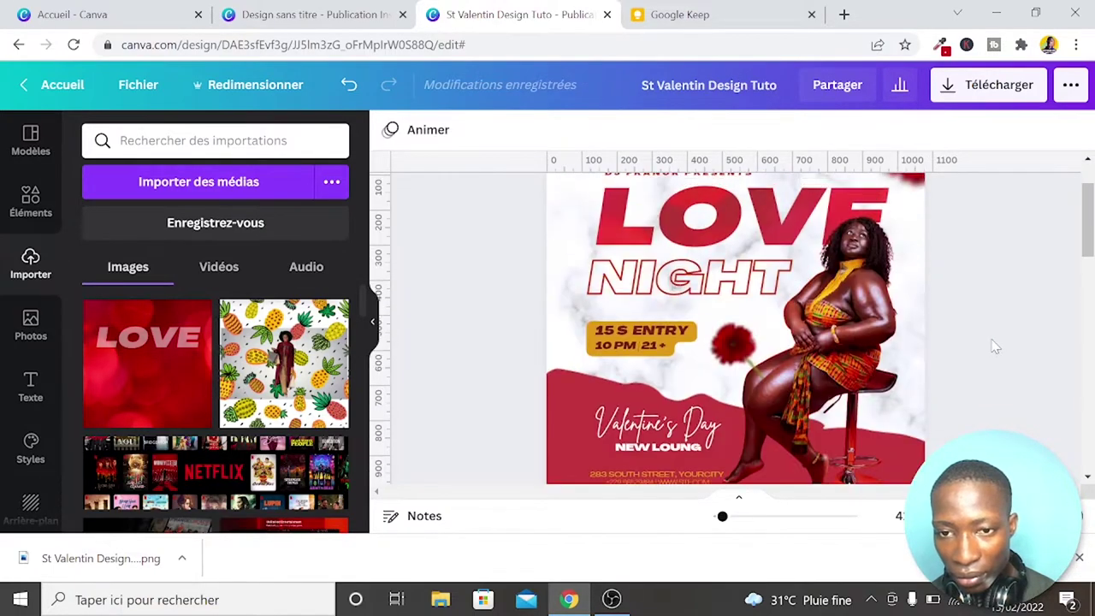
scroll(995, 347, down, 1)
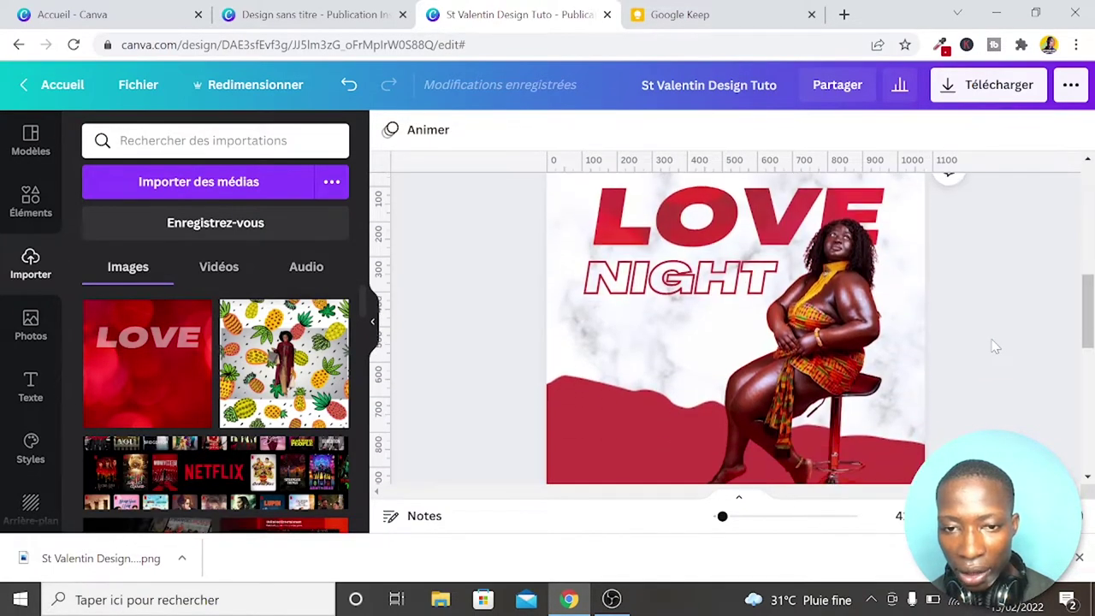
scroll(995, 346, up, 2)
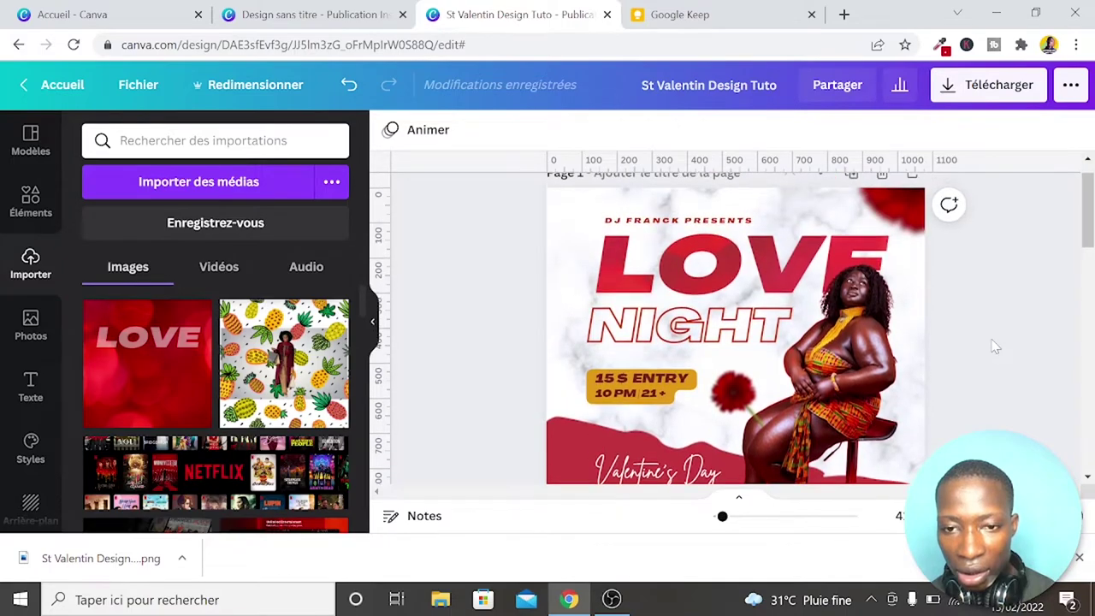
scroll(995, 347, down, 3)
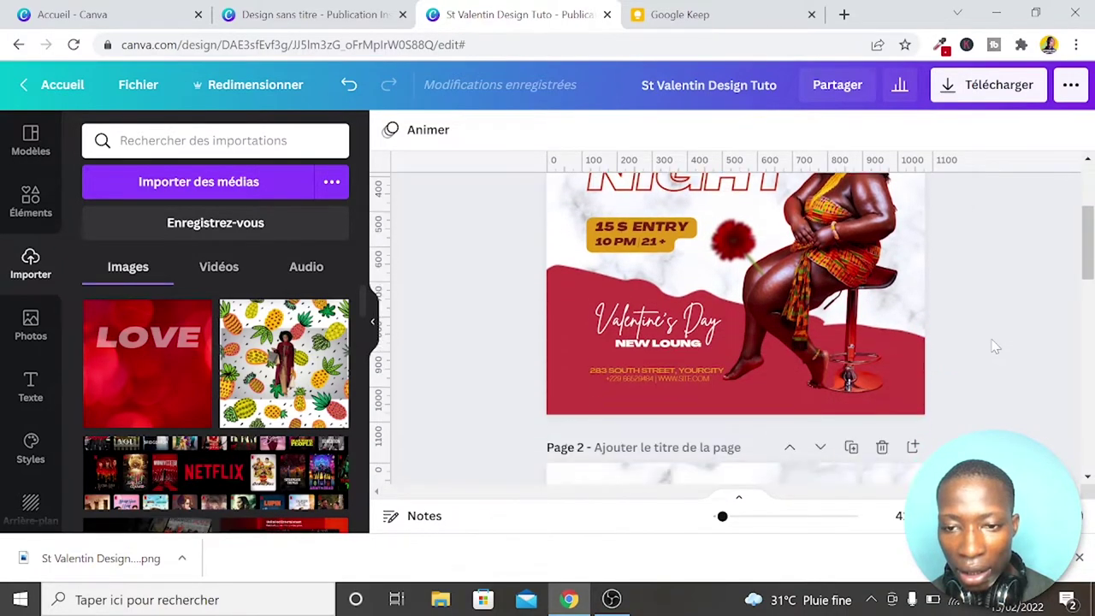
scroll(995, 347, up, 2)
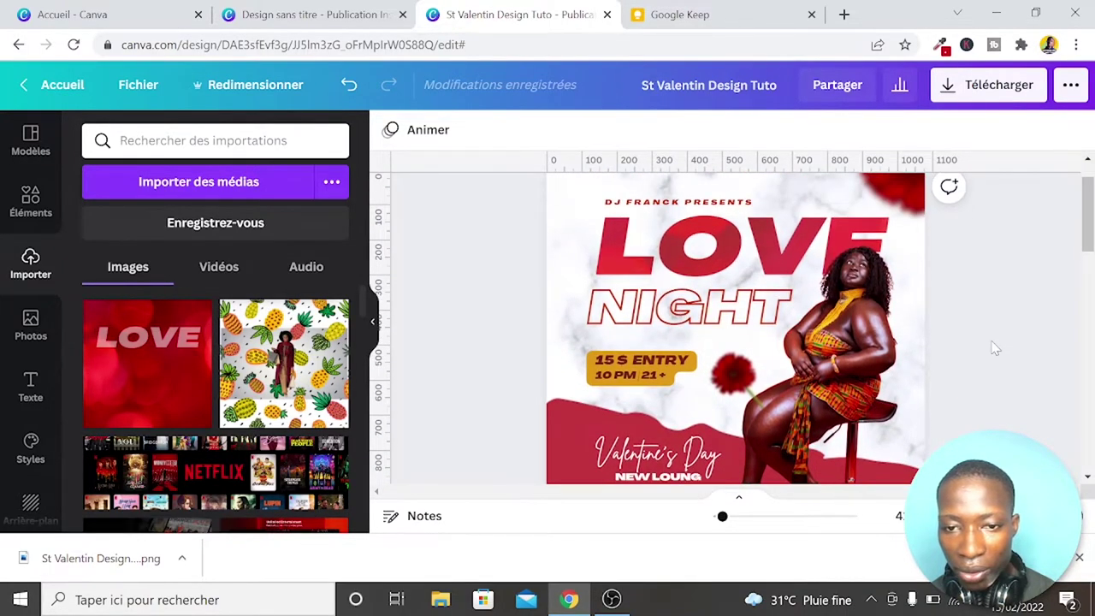
Compare the text colour of page 1's NIGHT with page 2's NIGHT
right_click(993, 348)
click(676, 318)
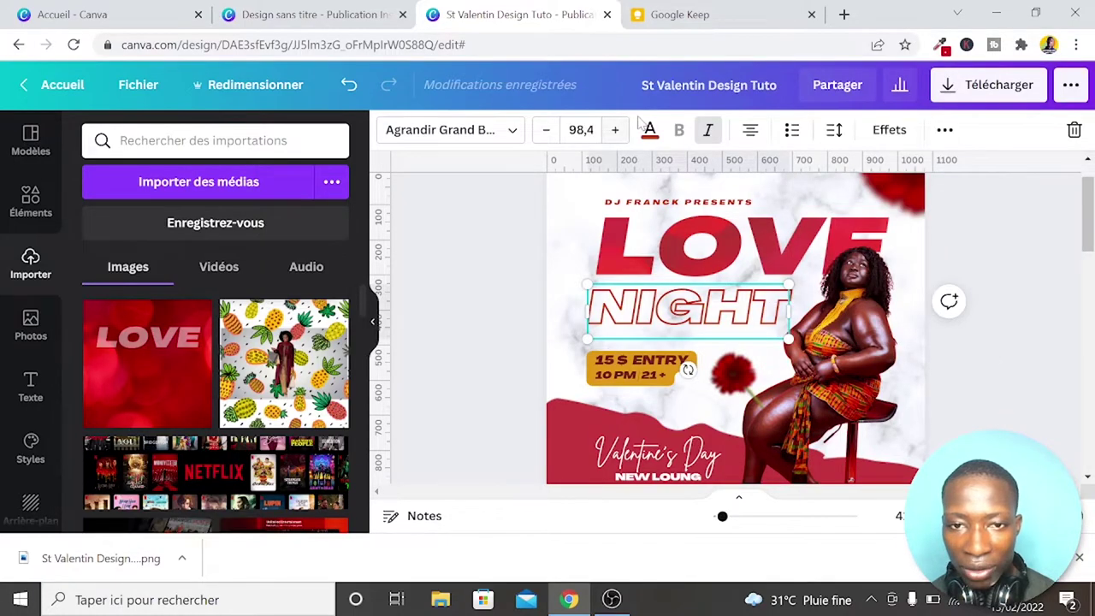
click(650, 129)
key(Escape)
scroll(494, 237, down, 4)
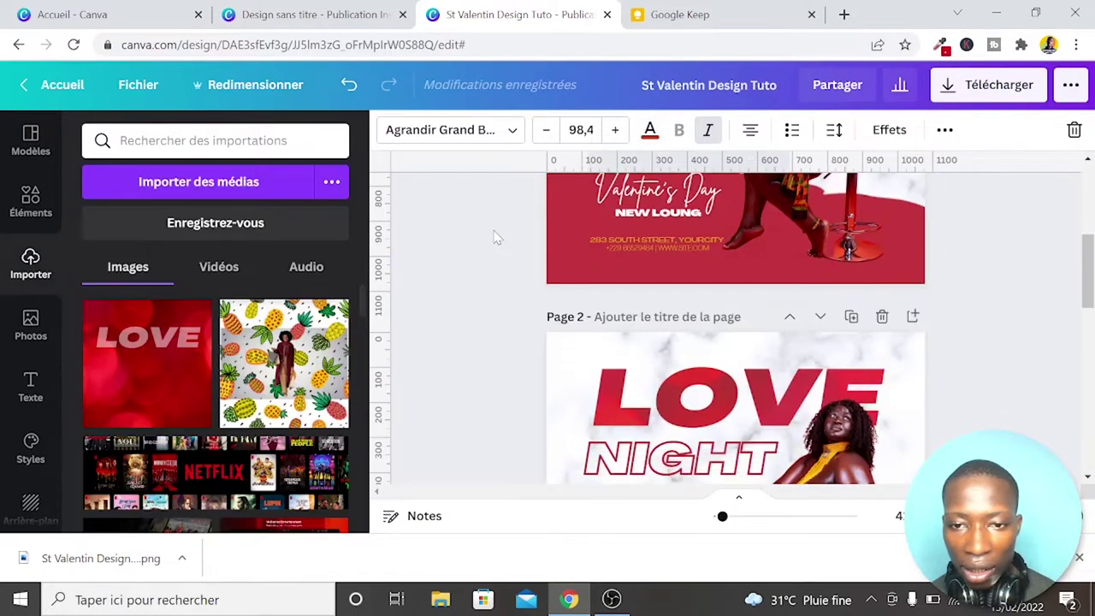
scroll(493, 237, down, 1)
scroll(493, 237, down, 2)
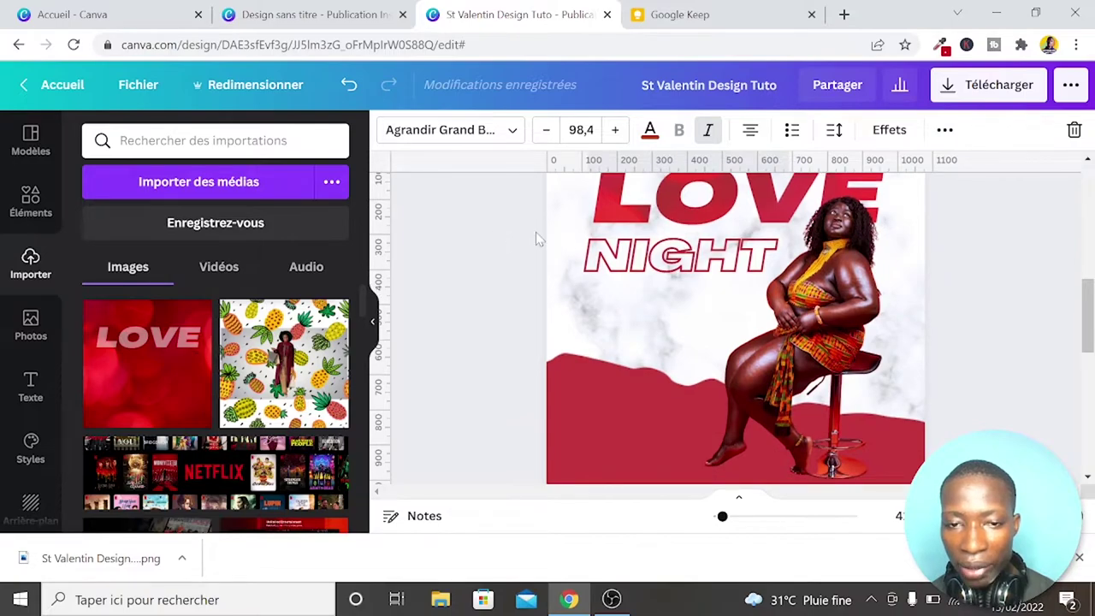
click(631, 247)
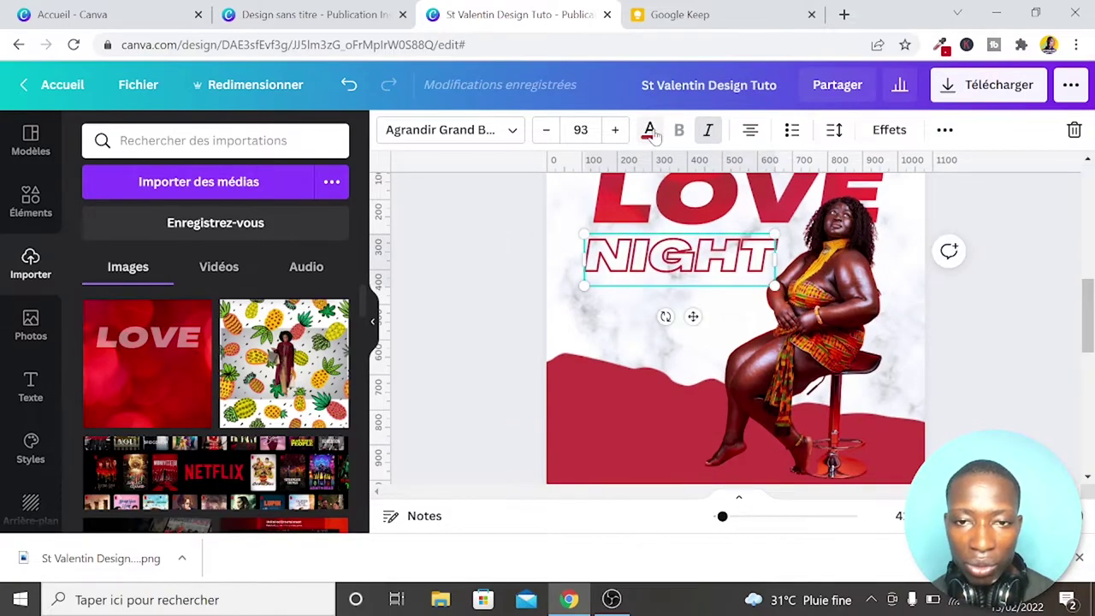
click(650, 131)
click(239, 224)
click(472, 253)
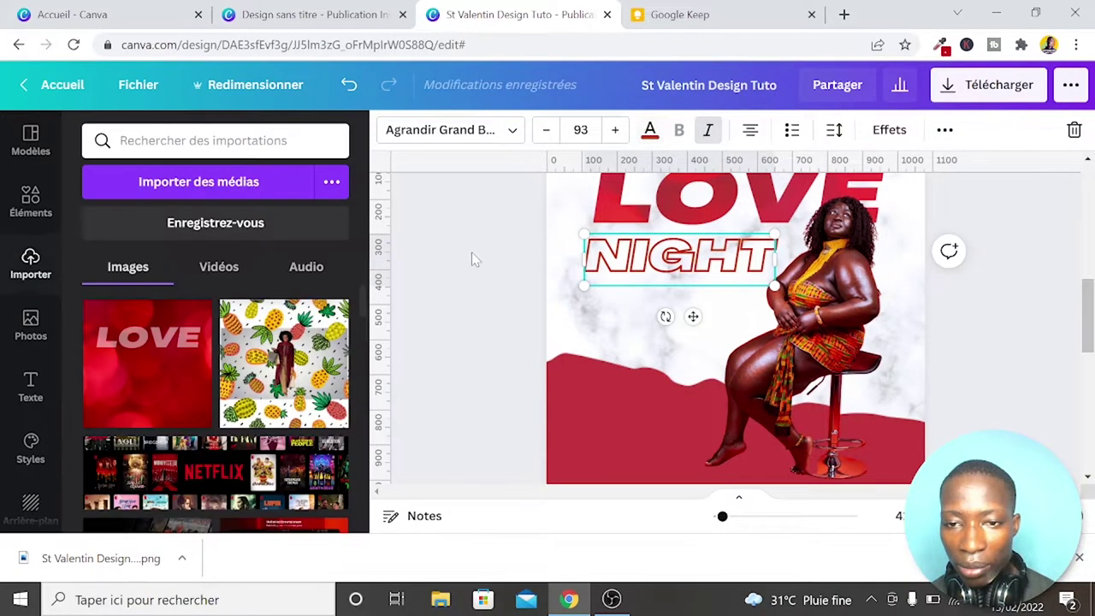
Scroll between page 1 and page 2 to compare the reference flyer with the recreation
scroll(471, 252, up, 2)
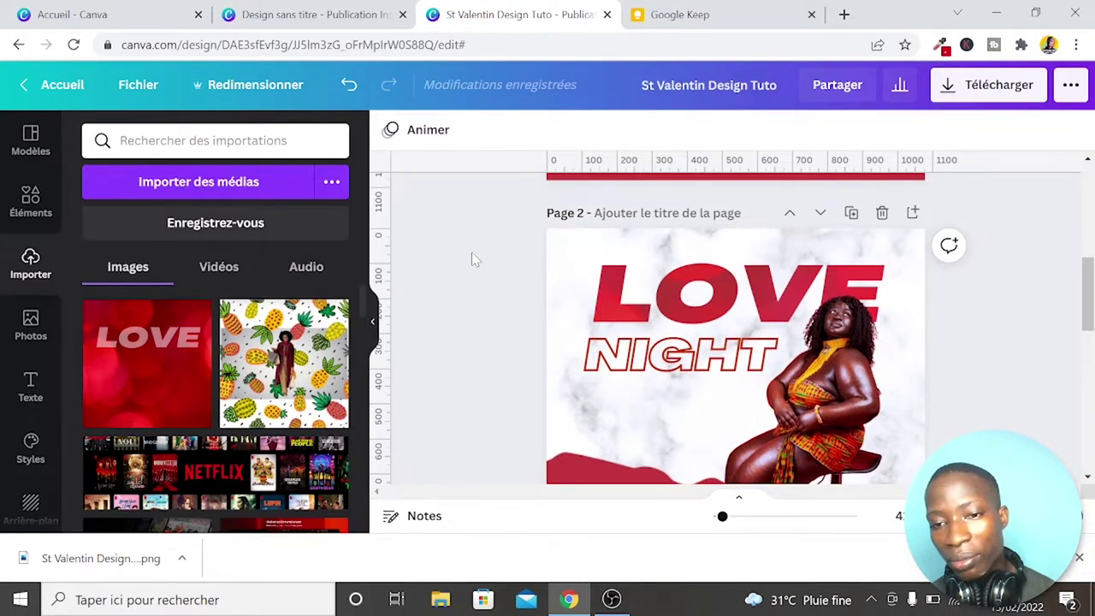
scroll(471, 257, up, 5)
right_click(792, 259)
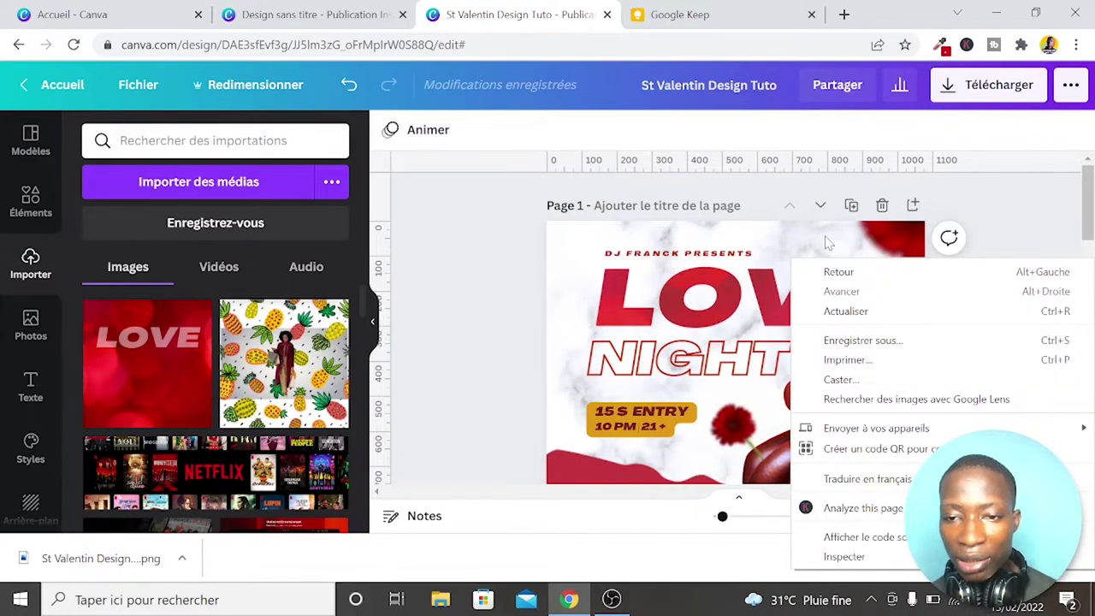
click(1017, 229)
scroll(1040, 371, down, 3)
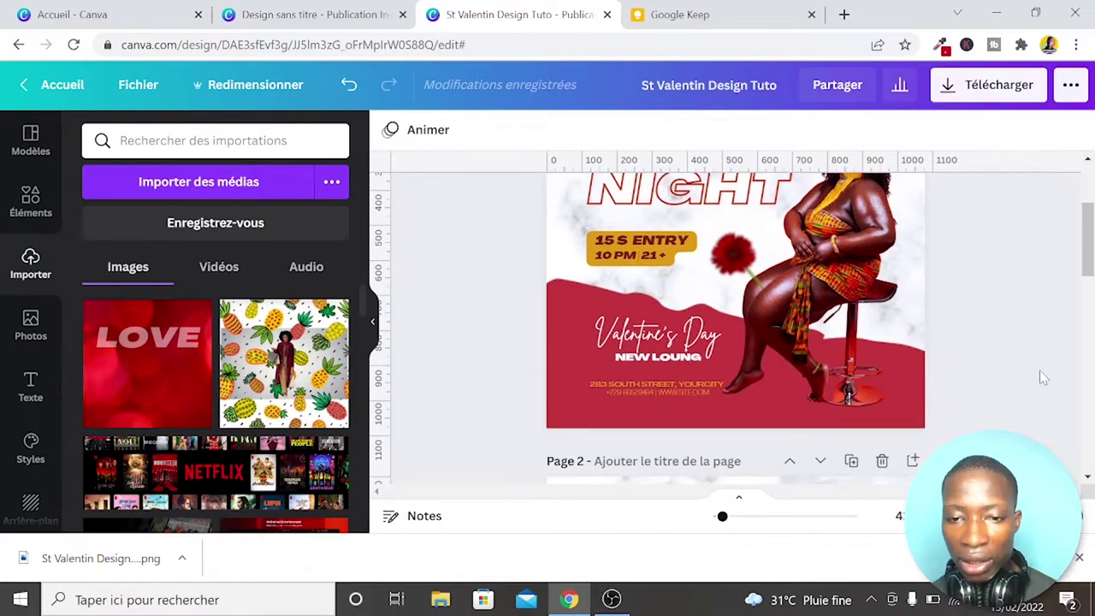
scroll(998, 235, up, 3)
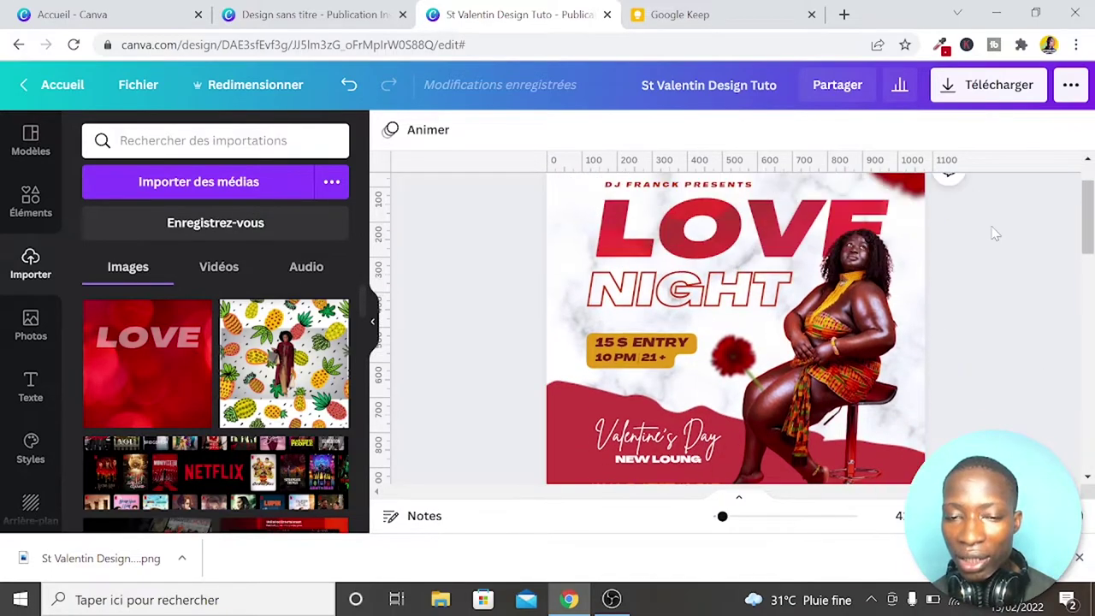
scroll(995, 233, up, 1)
scroll(992, 232, down, 5)
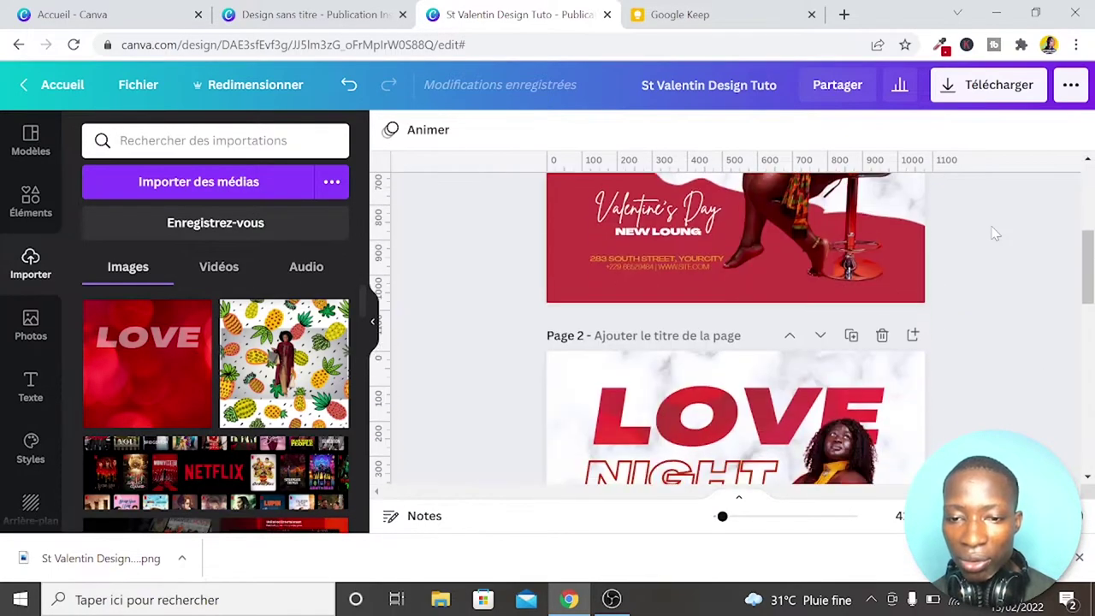
scroll(993, 236, down, 3)
scroll(991, 257, down, 1)
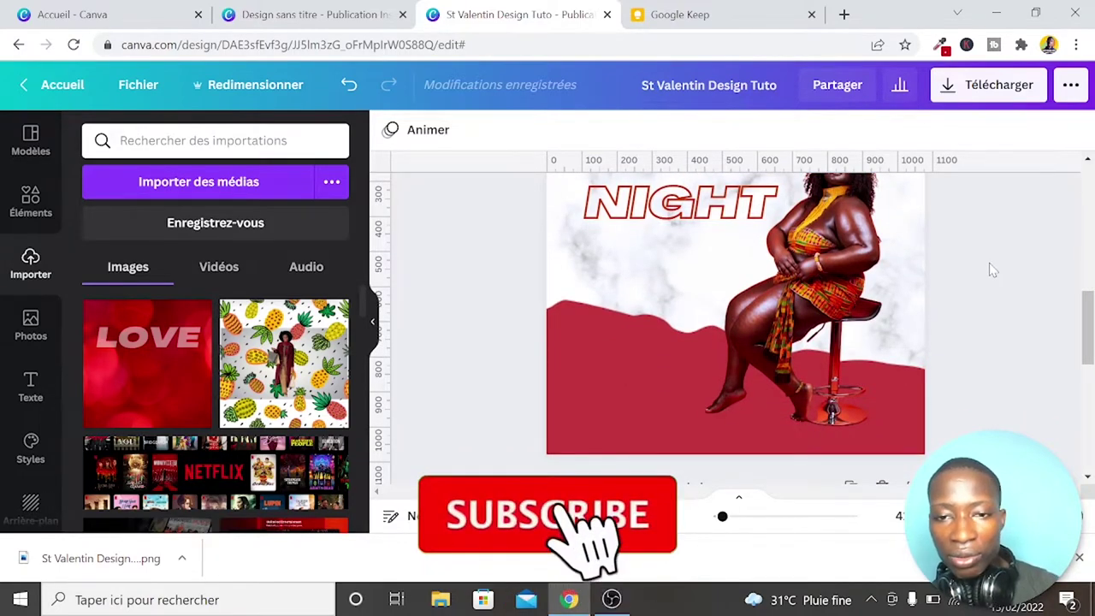
Add a small DJ FRANCK PRESENTS text box and place it above LOVE
key(t)
drag(605, 297, 723, 297)
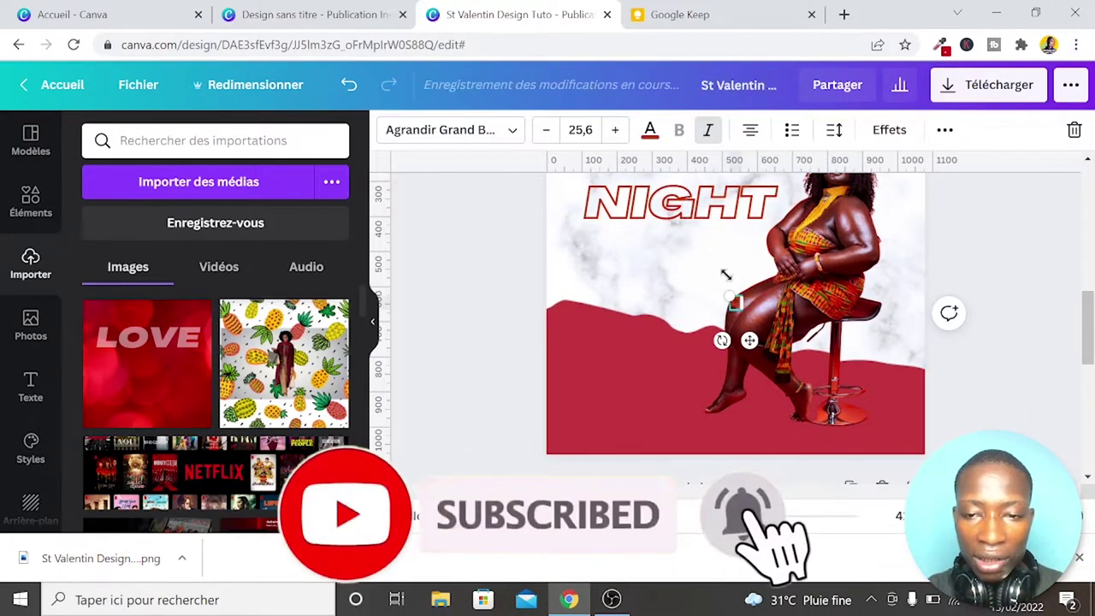
text(DJ FRANCK)
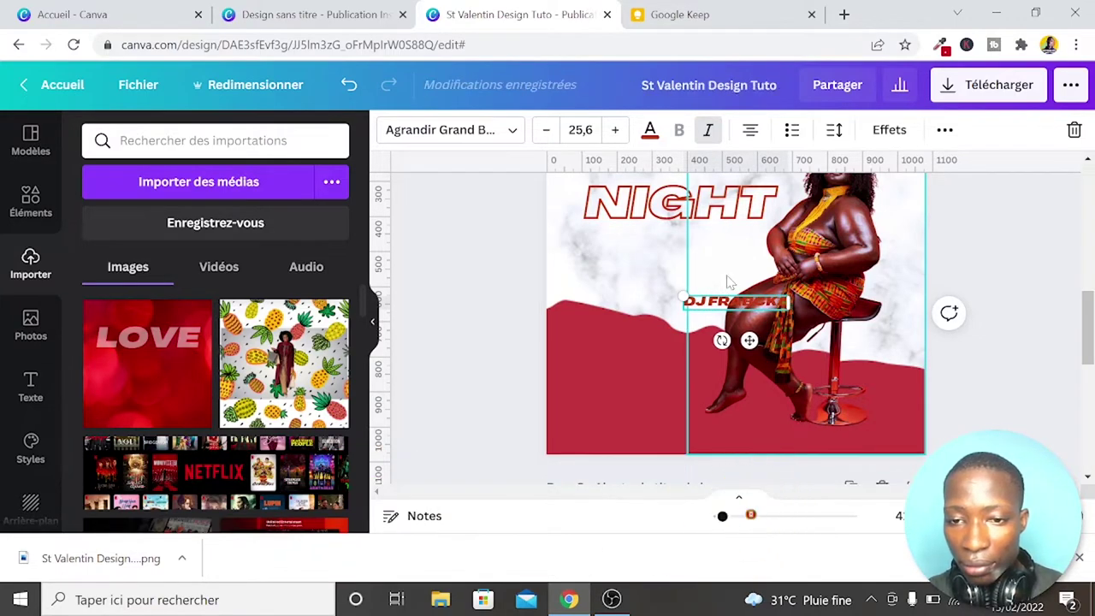
key(BackSpace)
key(BackSpace)
key(BackSpace)
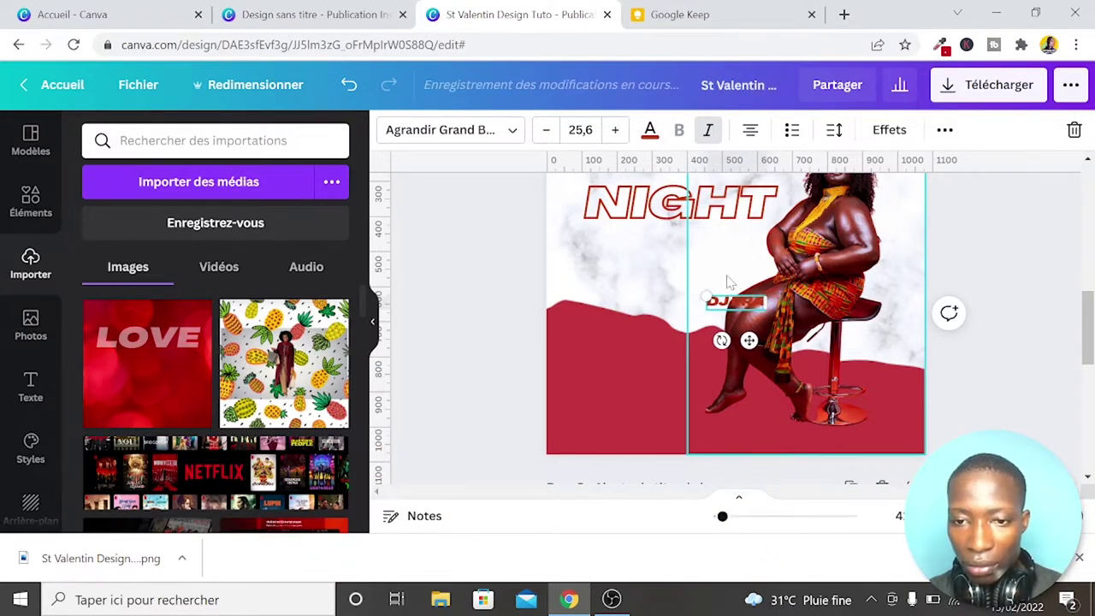
text(CH)
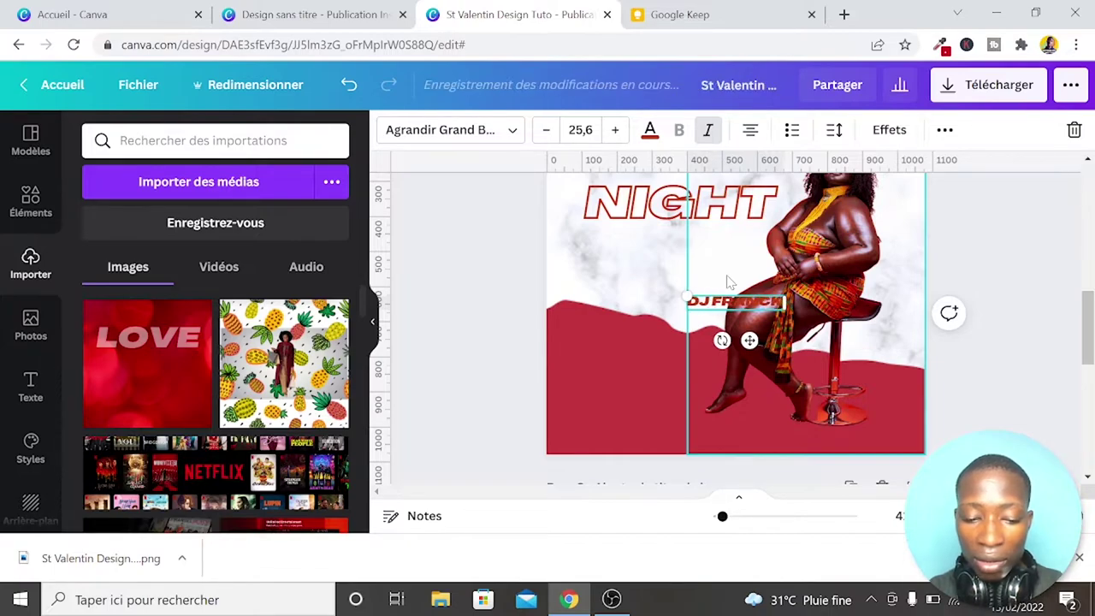
text( PRINC)
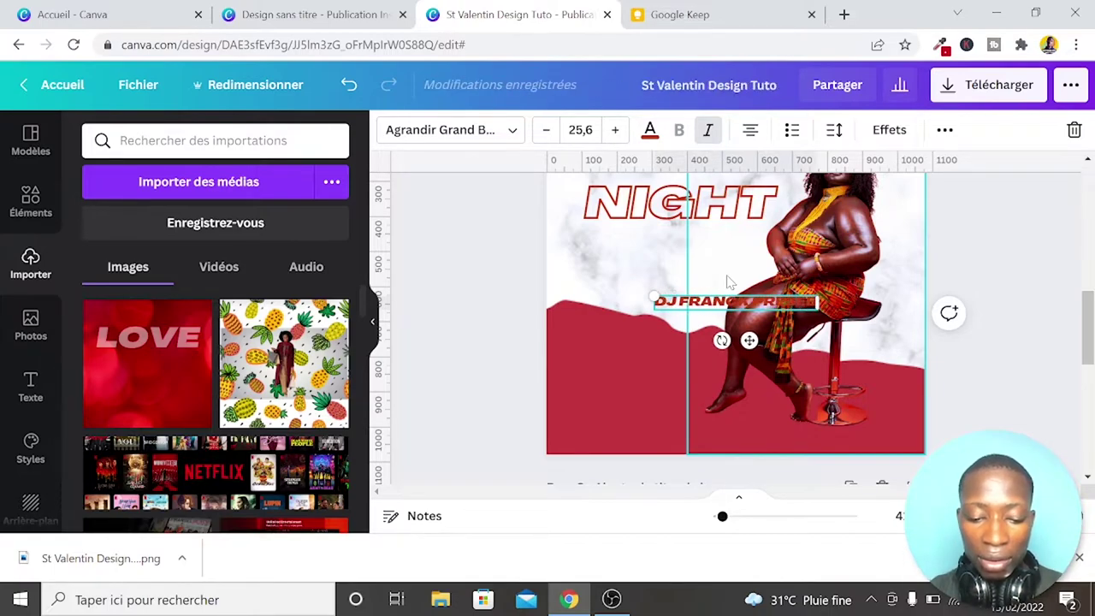
text(ENTE)
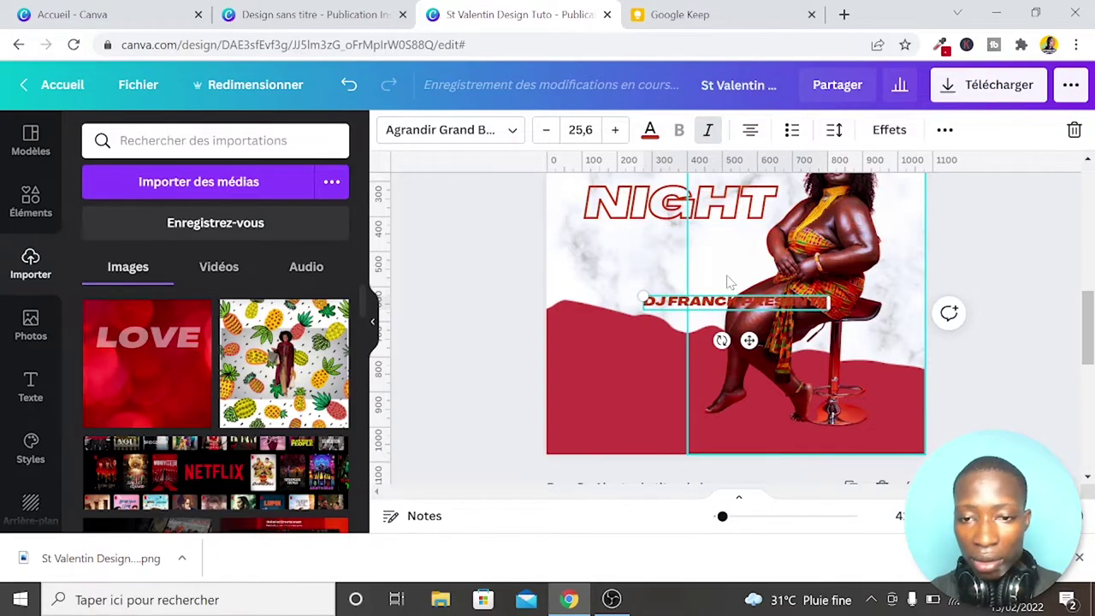
mouse_move(749, 340)
mouse_down()
mouse_move(691, 320)
mouse_move(655, 284)
mouse_move(677, 291)
mouse_up()
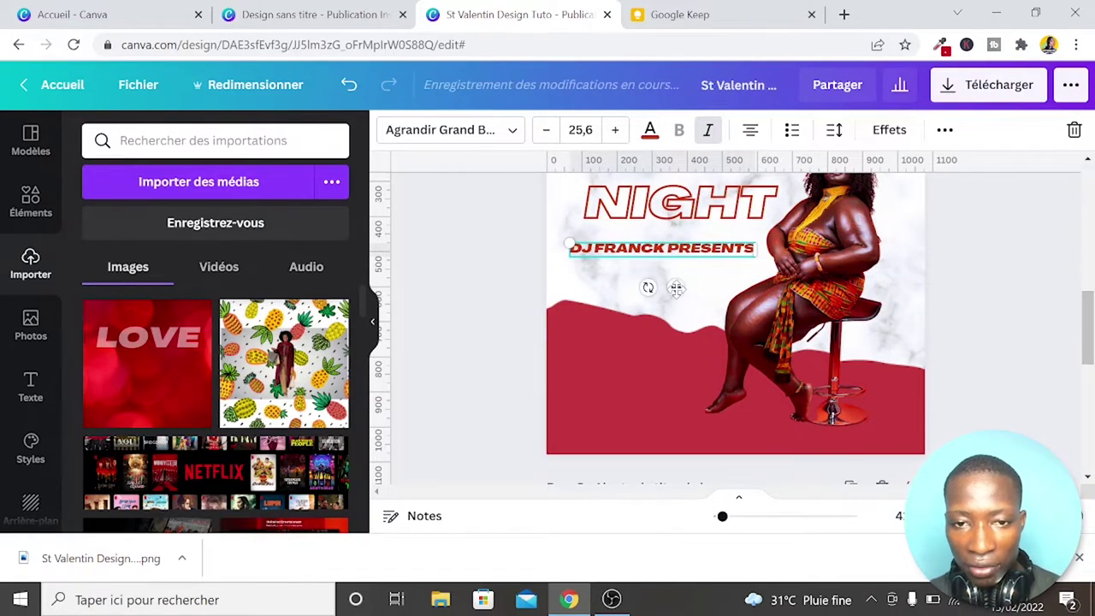
Set the DJ FRANCK PRESENTS font to Agrandir Grand Black
click(512, 132)
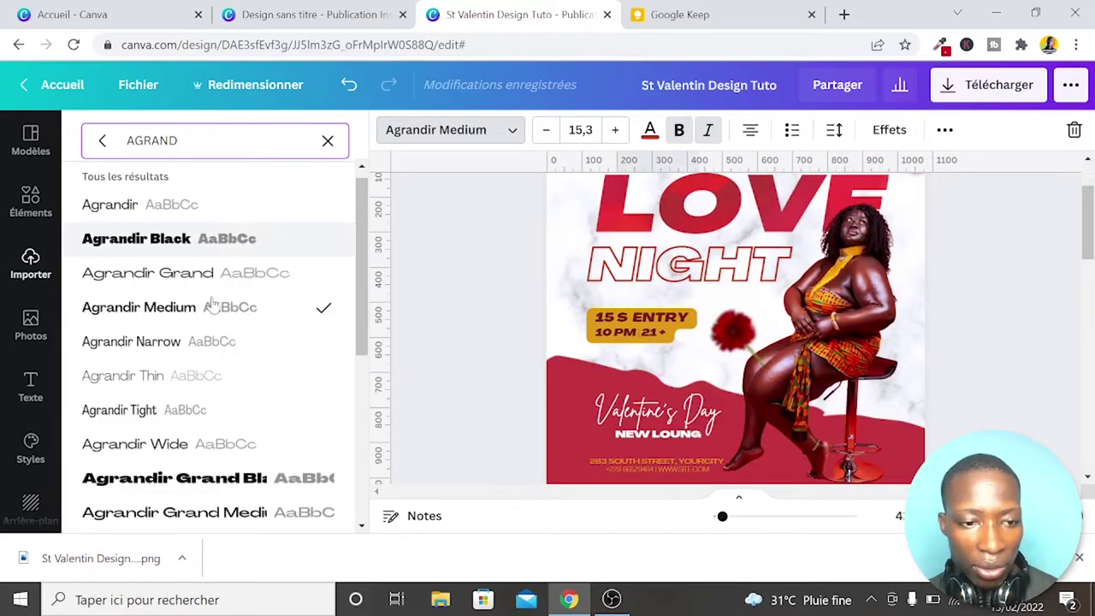
scroll(214, 343, down, 2)
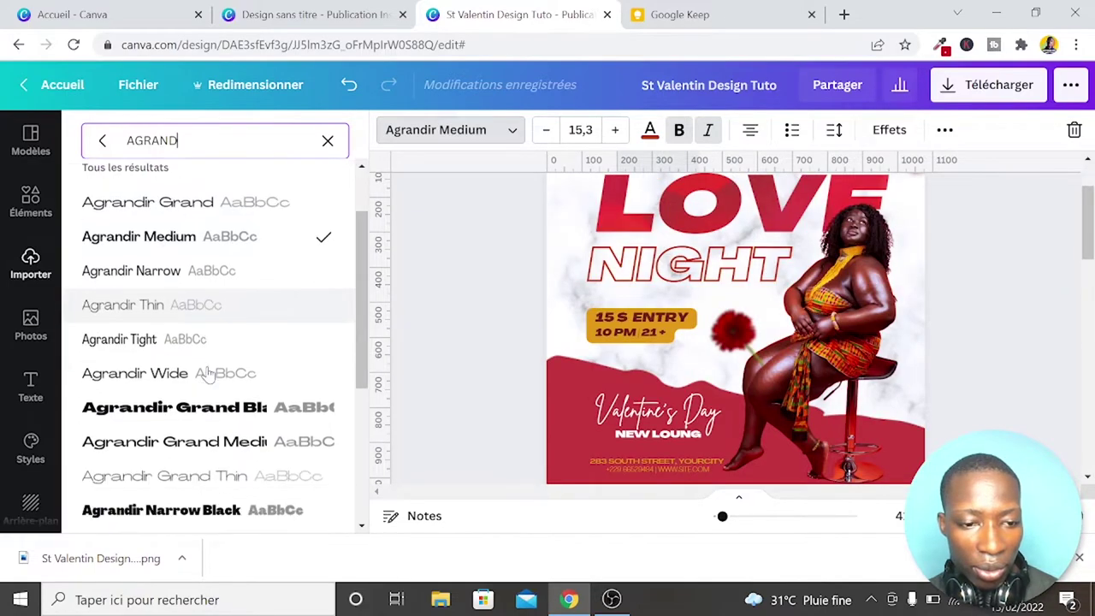
scroll(221, 389, down, 1)
click(221, 386)
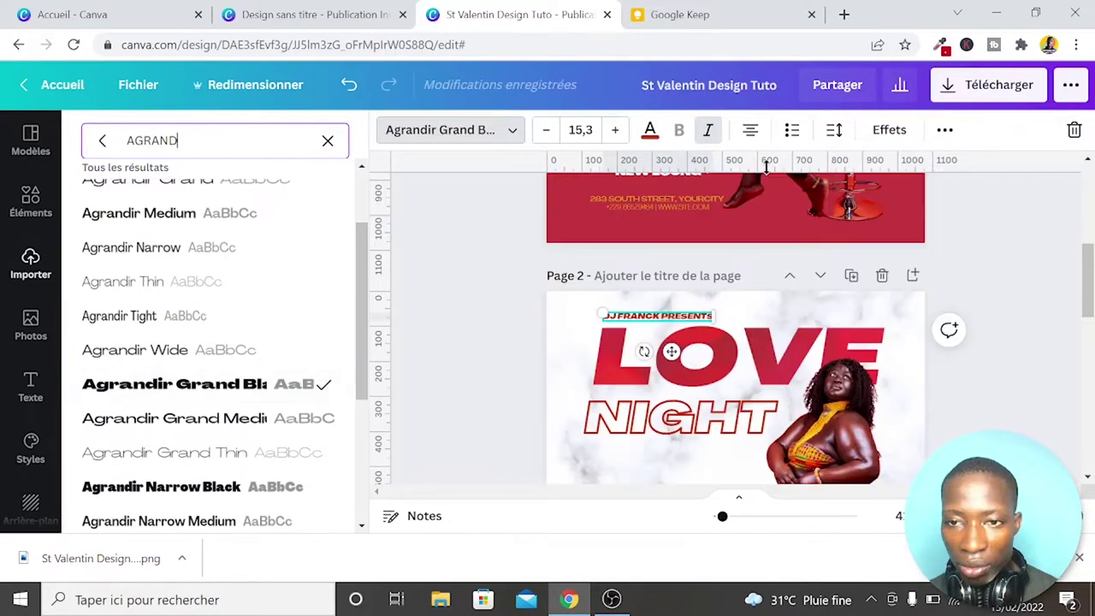
click(946, 131)
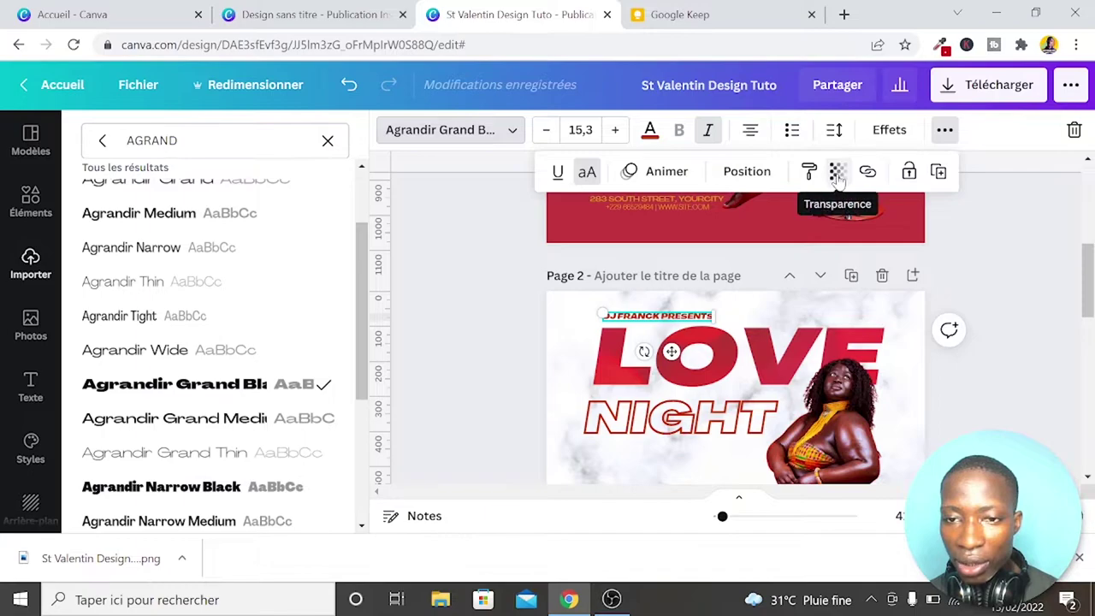
Widen the letter spacing of the DJ FRANCK PRESENTS line
click(832, 133)
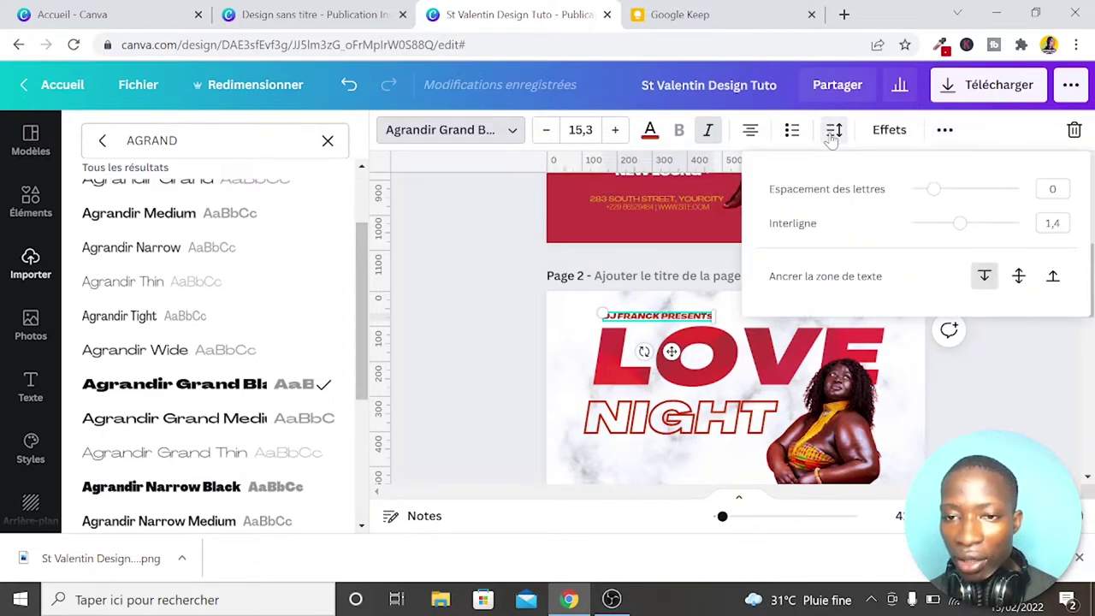
drag(935, 190, 971, 190)
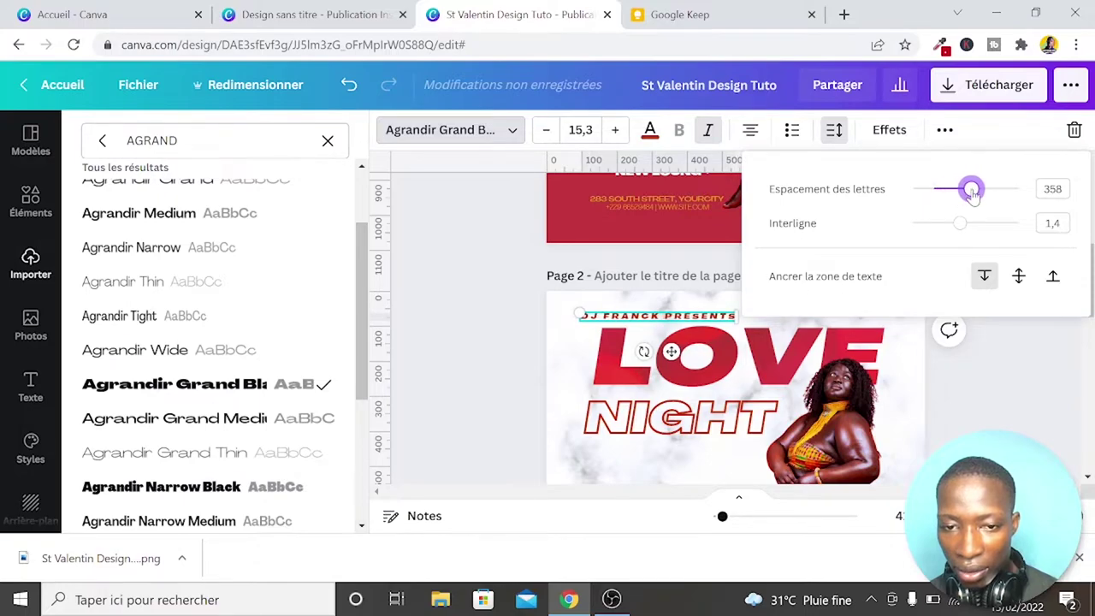
click(489, 334)
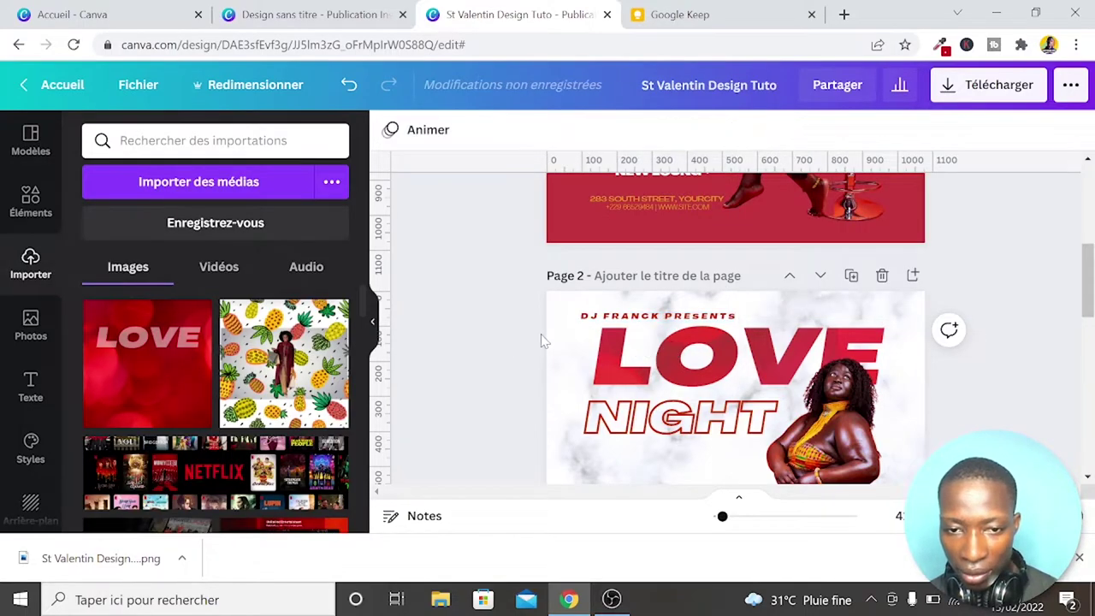
Centre the DJ FRANCK PRESENTS line just above LOVE, nudging it slightly up
click(687, 318)
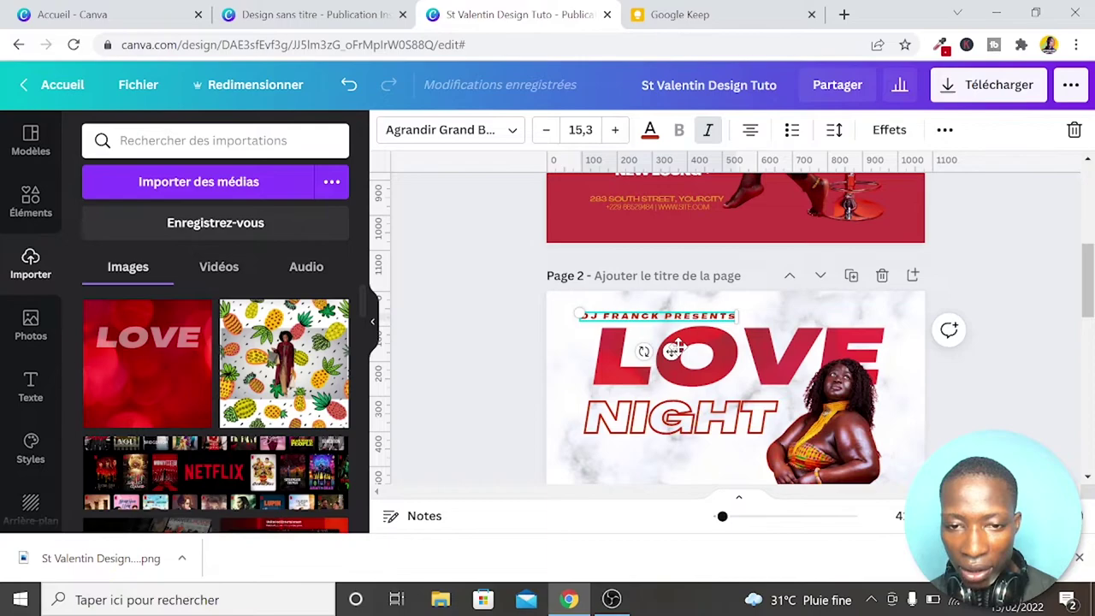
drag(674, 349, 696, 346)
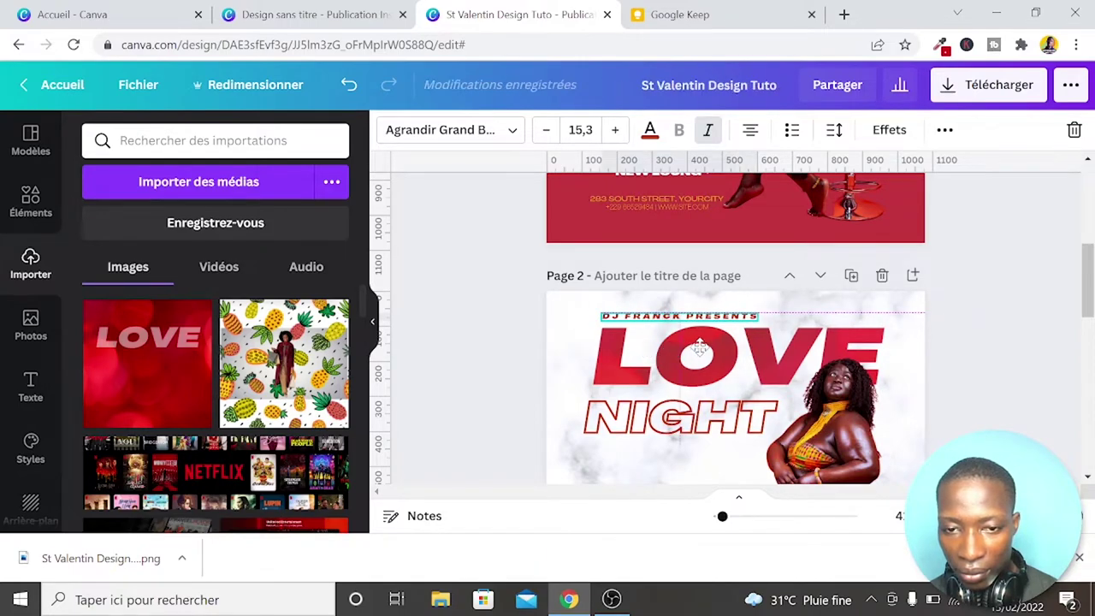
click(993, 297)
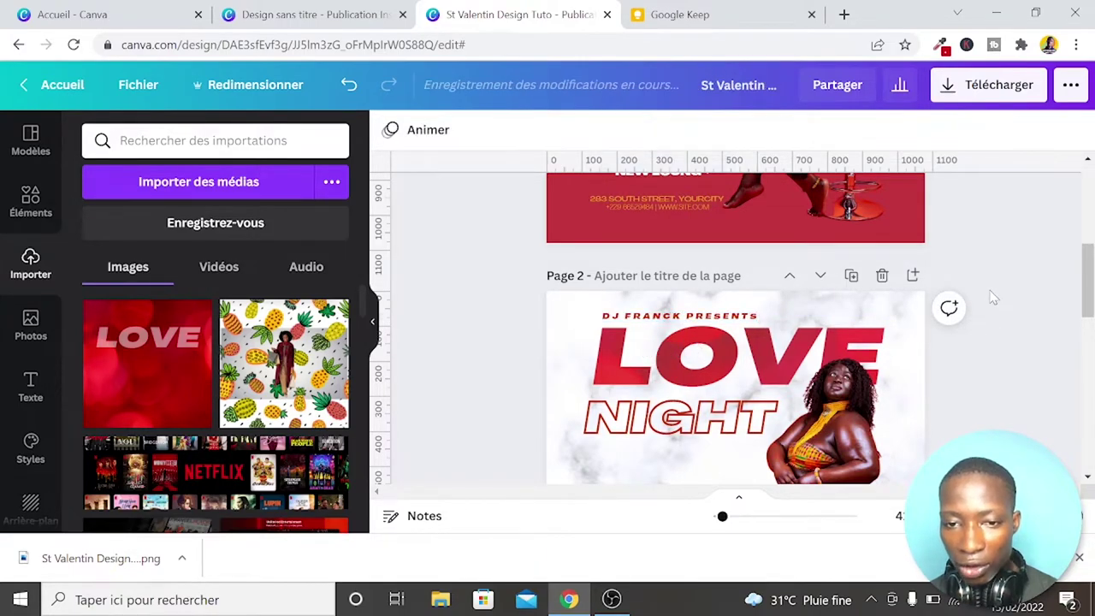
scroll(993, 297, up, 1)
scroll(993, 297, down, 3)
scroll(992, 297, up, 1)
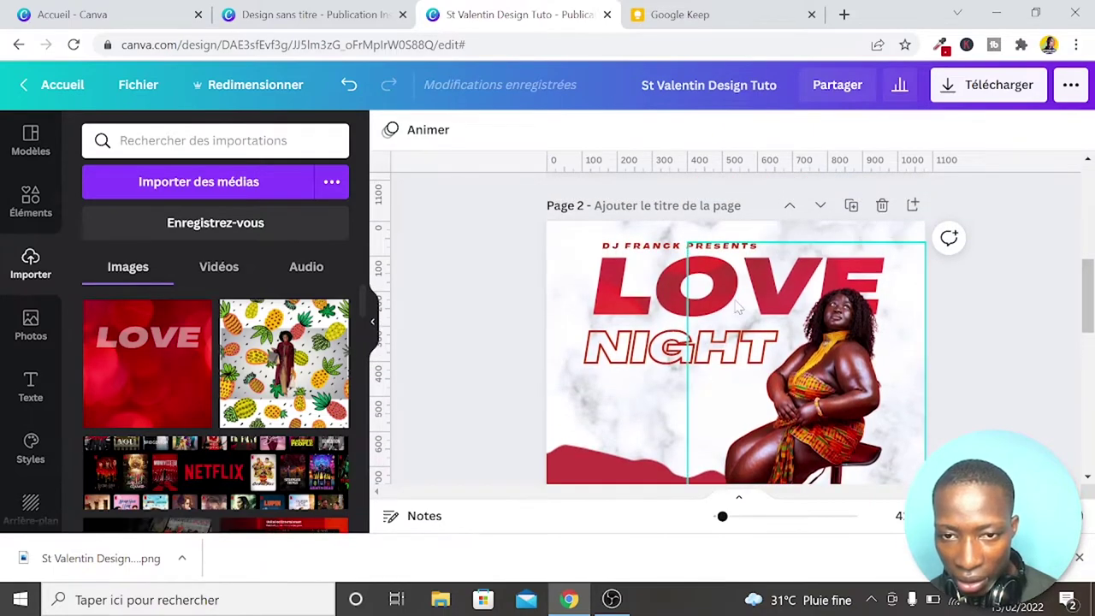
click(712, 248)
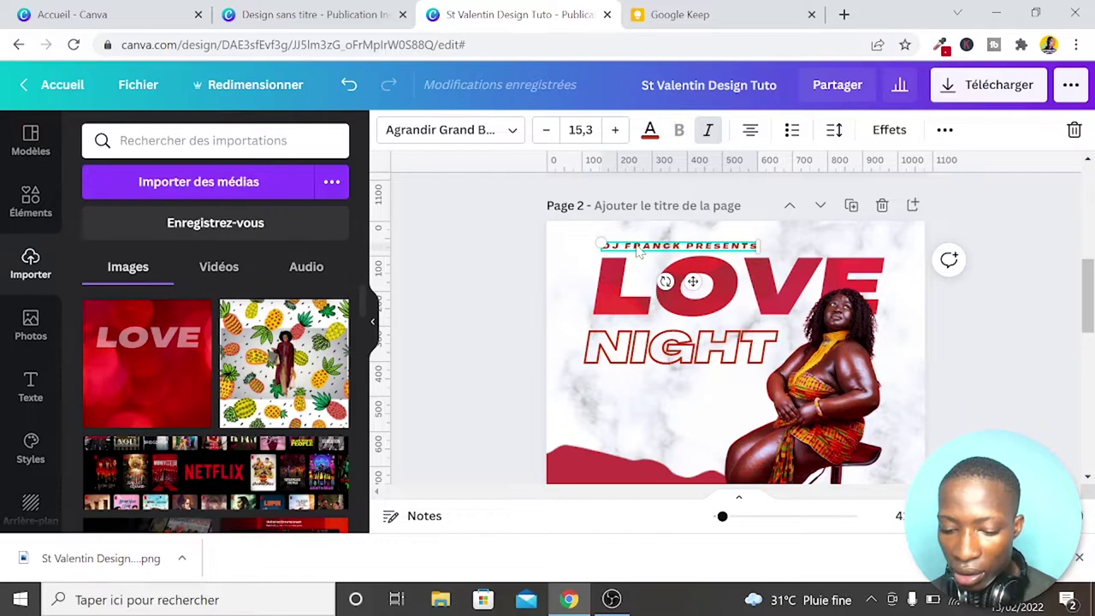
drag(637, 249, 637, 248)
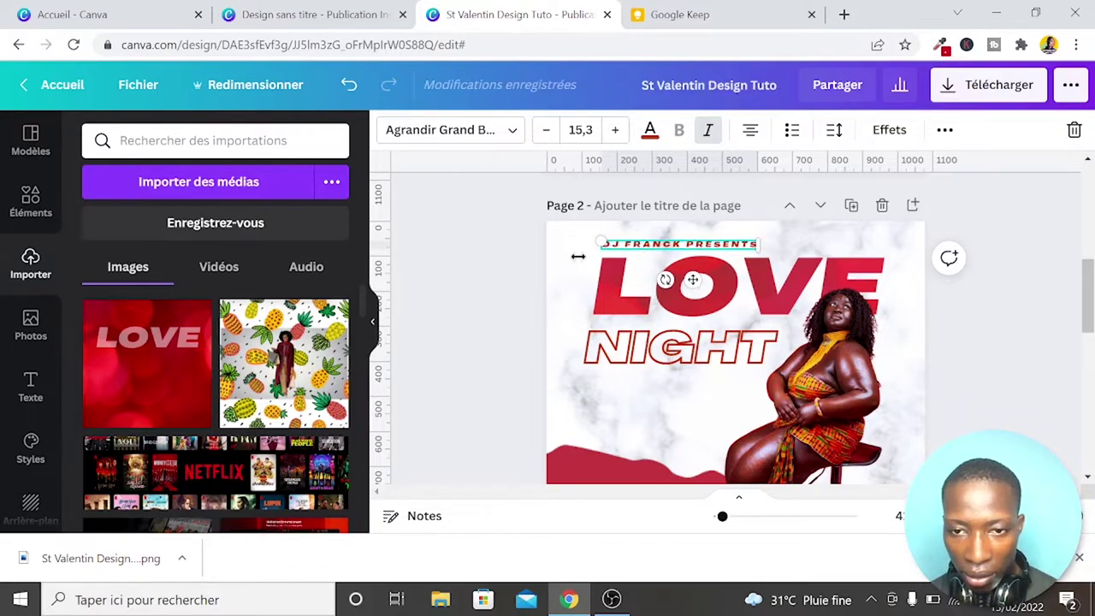
Scroll to page 2 and paste the placeholder paragraph text back below NIGHT
click(524, 273)
scroll(524, 273, up, 5)
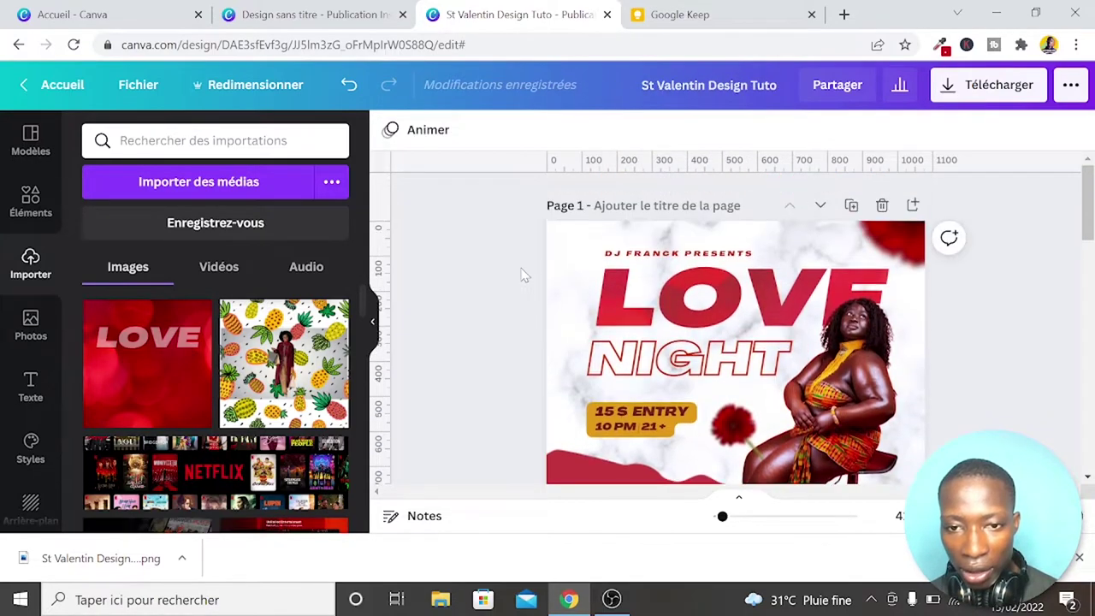
scroll(524, 274, down, 5)
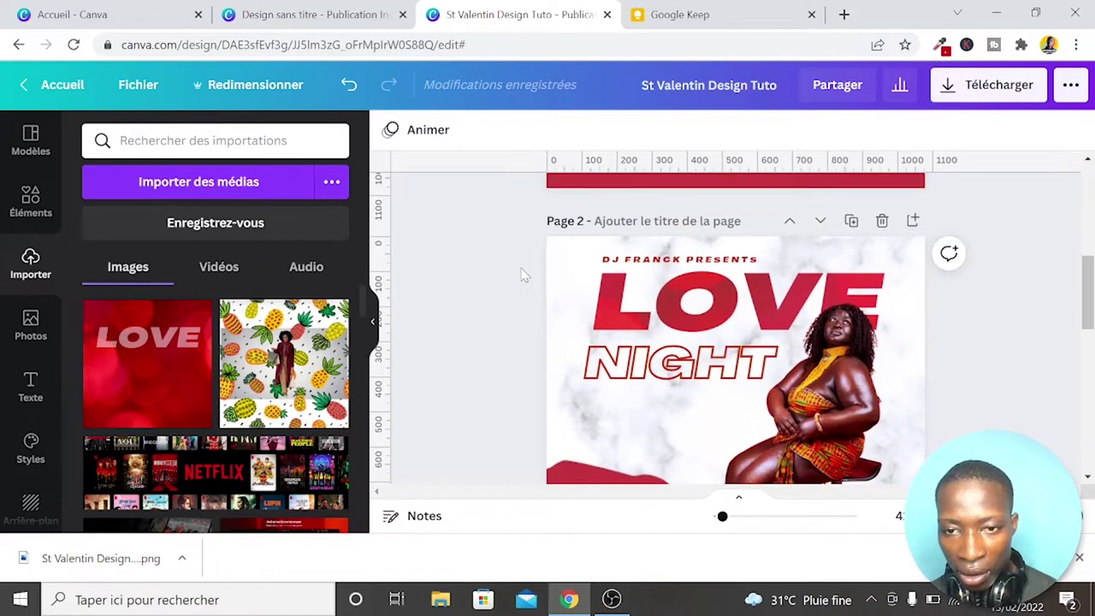
scroll(524, 274, down, 2)
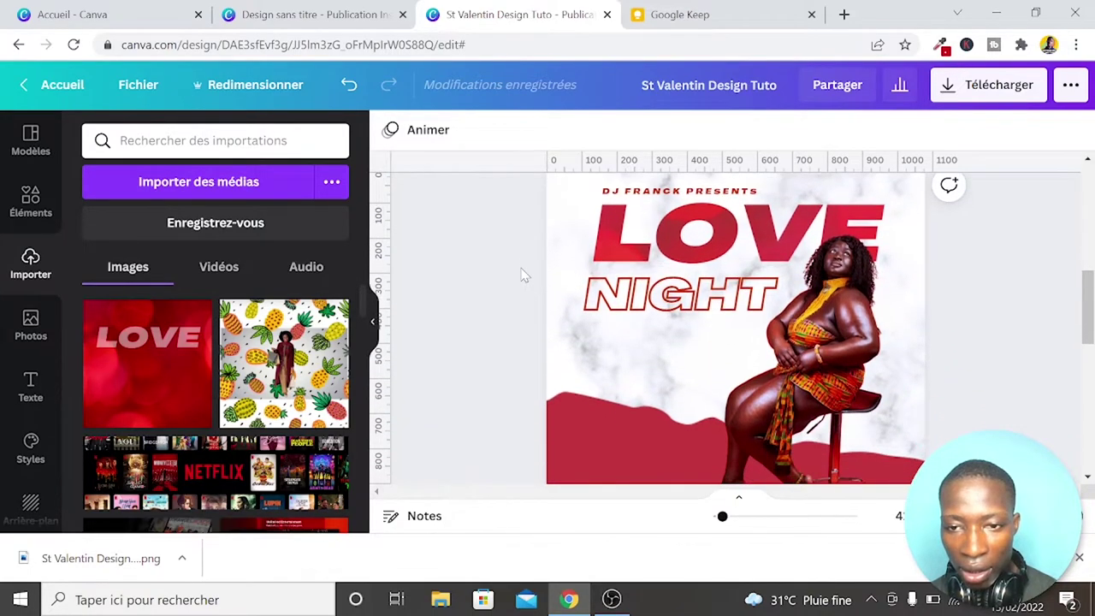
scroll(1005, 255, up, 5)
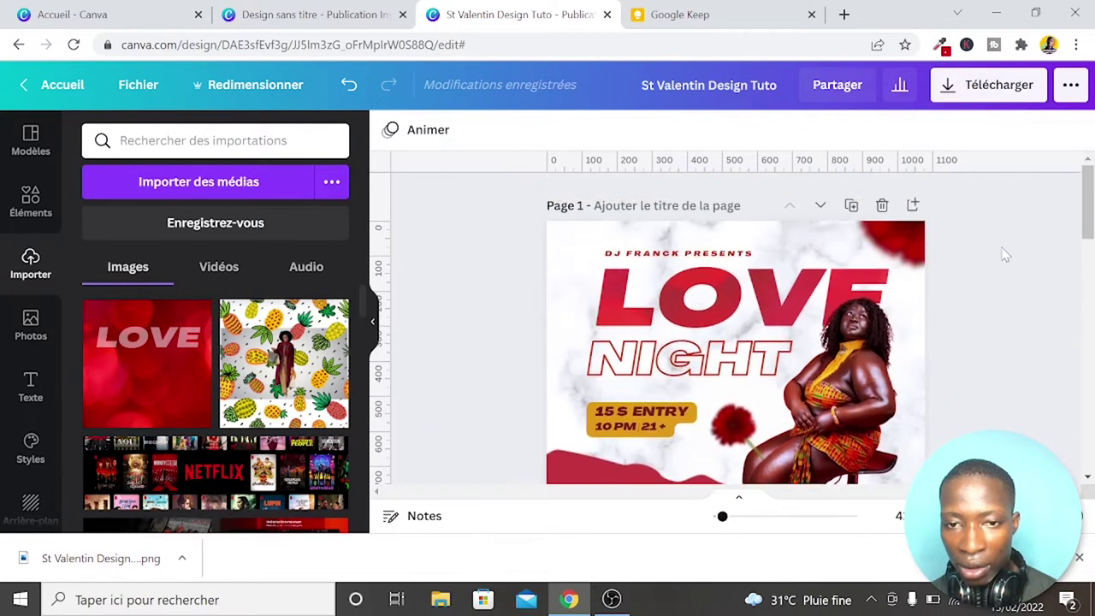
scroll(1006, 255, down, 3)
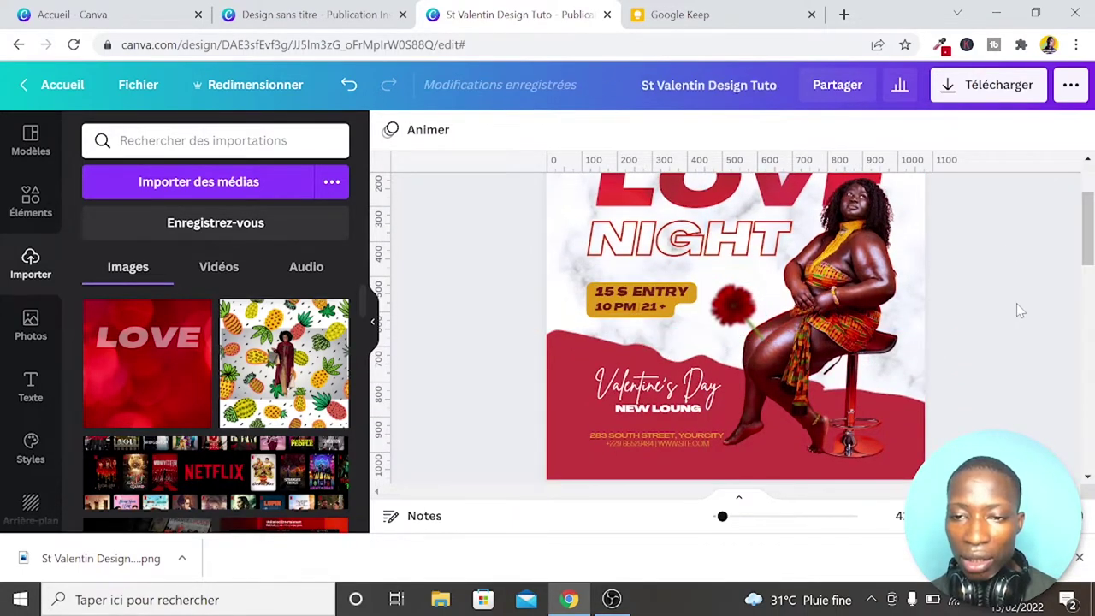
scroll(1018, 307, down, 1)
scroll(1018, 310, down, 4)
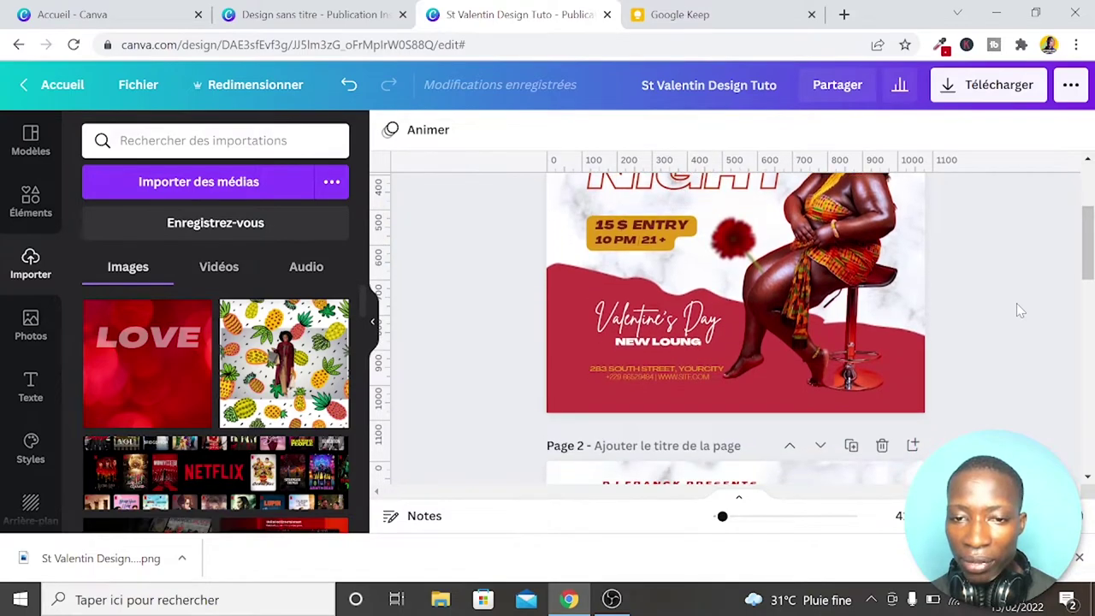
scroll(1018, 310, down, 2)
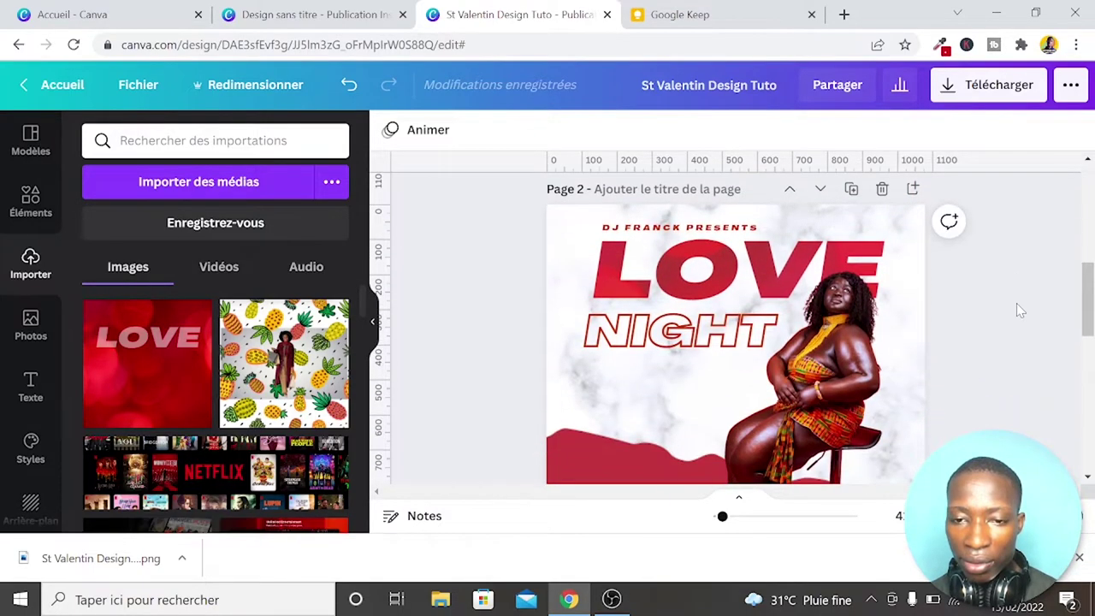
scroll(1018, 310, down, 1)
scroll(1019, 311, down, 2)
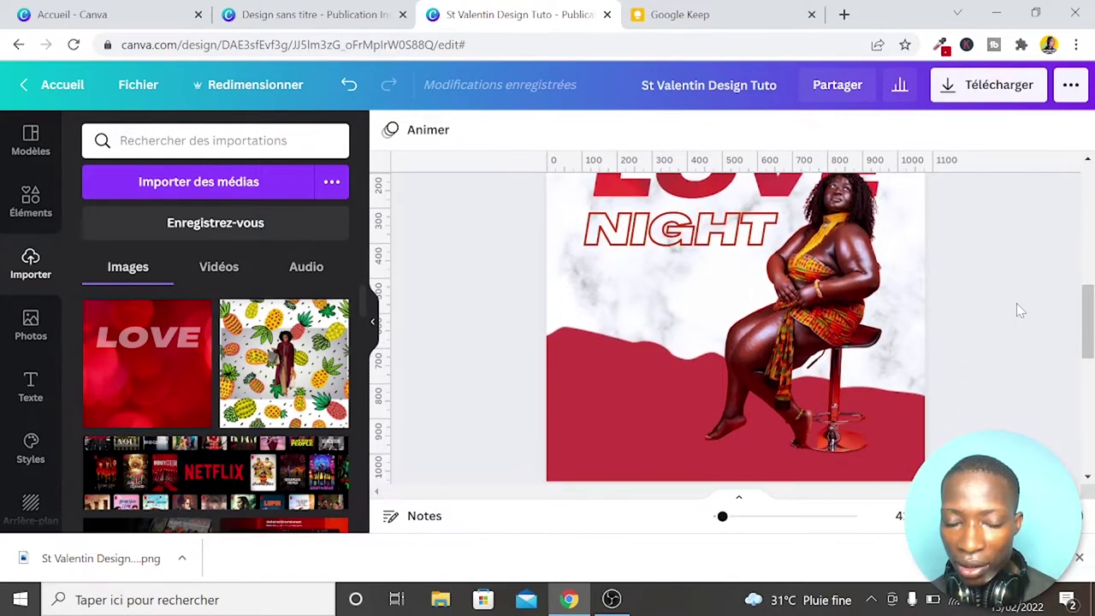
scroll(1019, 311, up, 7)
scroll(1018, 311, up, 4)
scroll(1018, 311, down, 8)
scroll(1017, 303, down, 2)
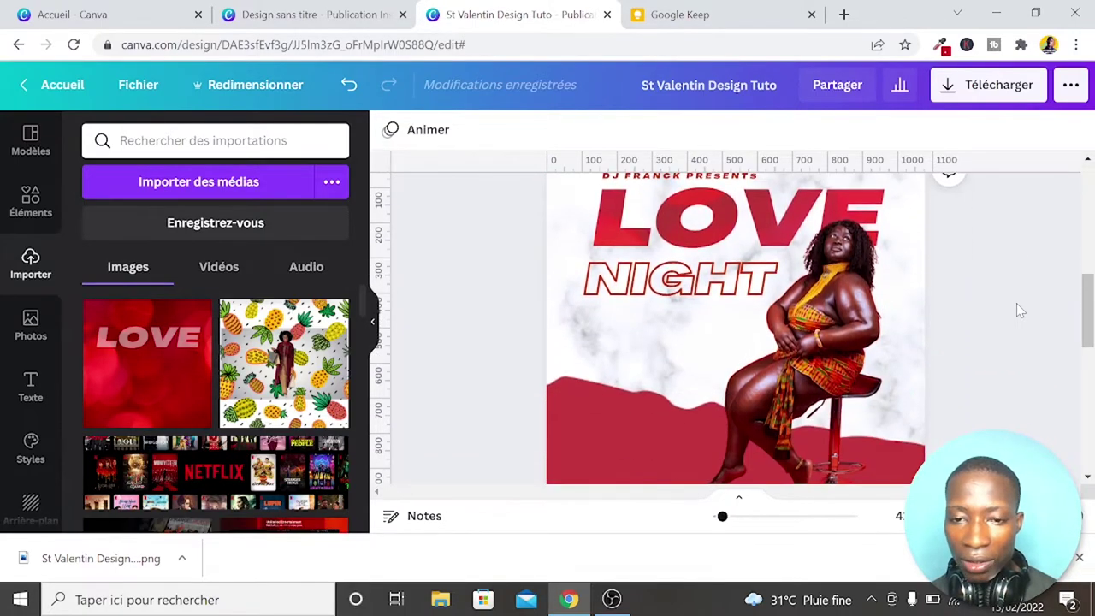
key(ctrl+v)
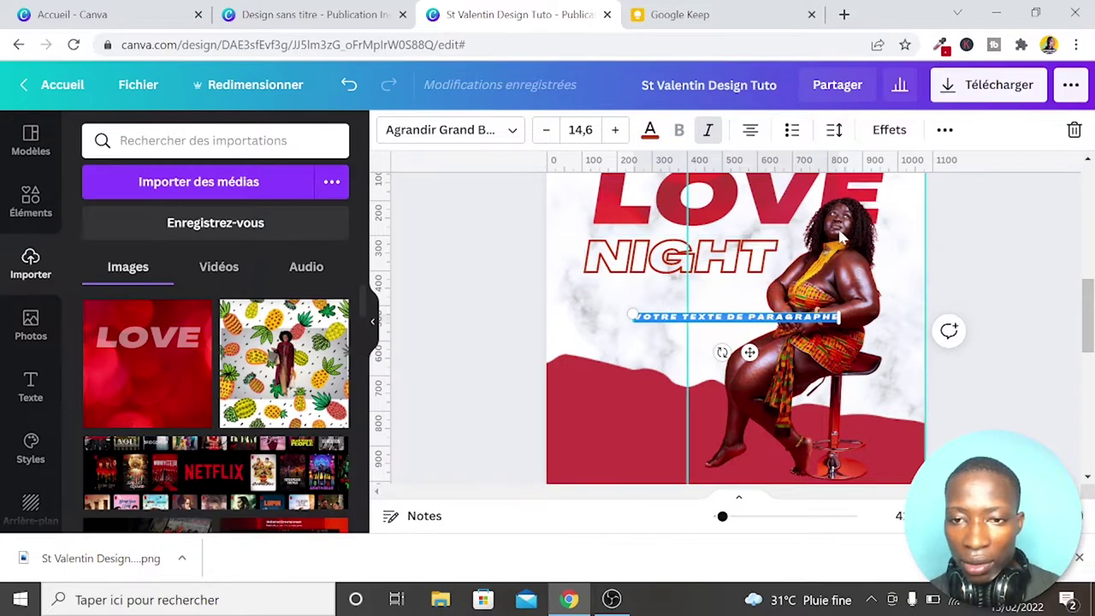
Lower the placeholder paragraph's letter spacing to 68, then delete it and show the text presets
click(833, 130)
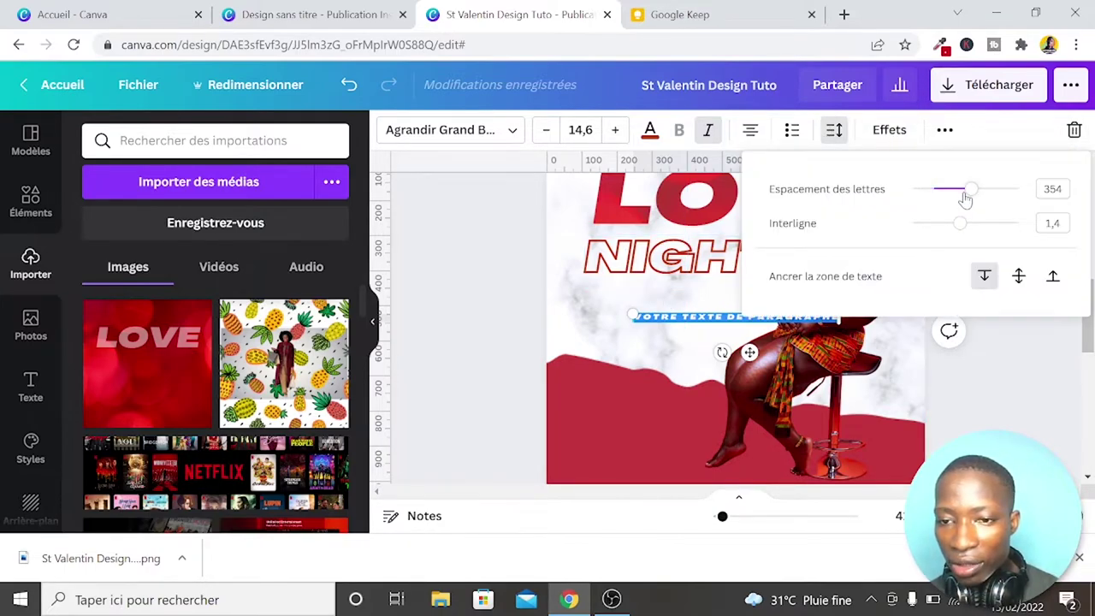
drag(965, 199, 941, 193)
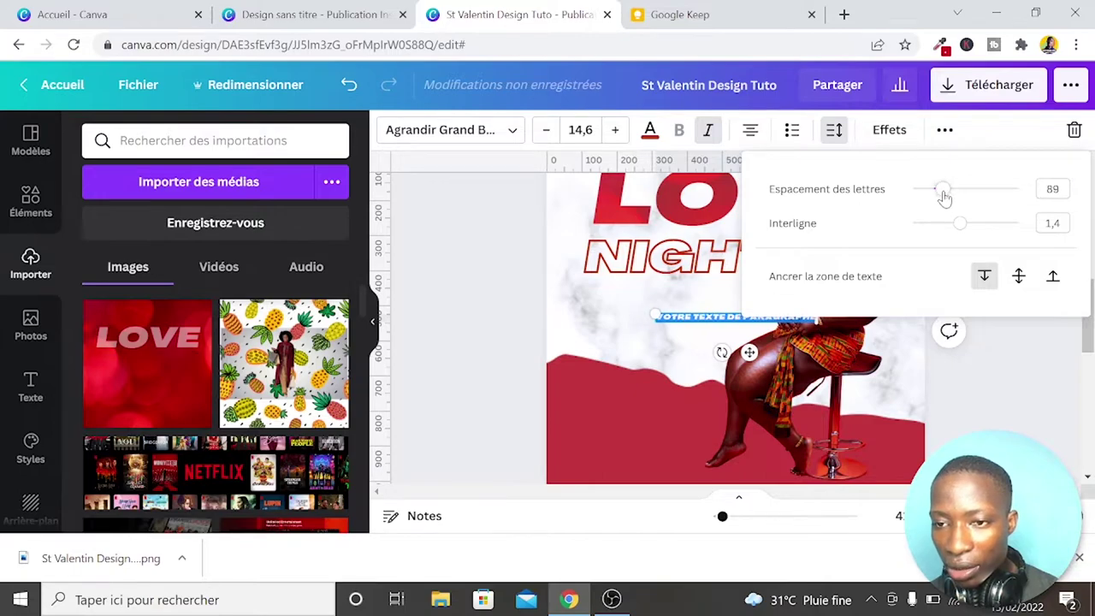
click(1075, 130)
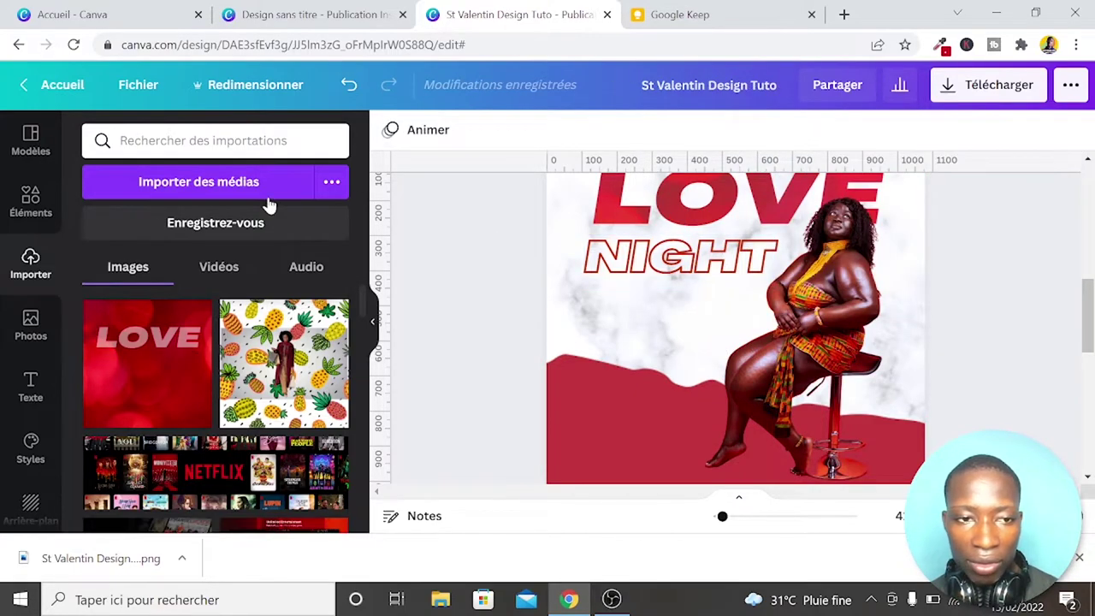
click(30, 381)
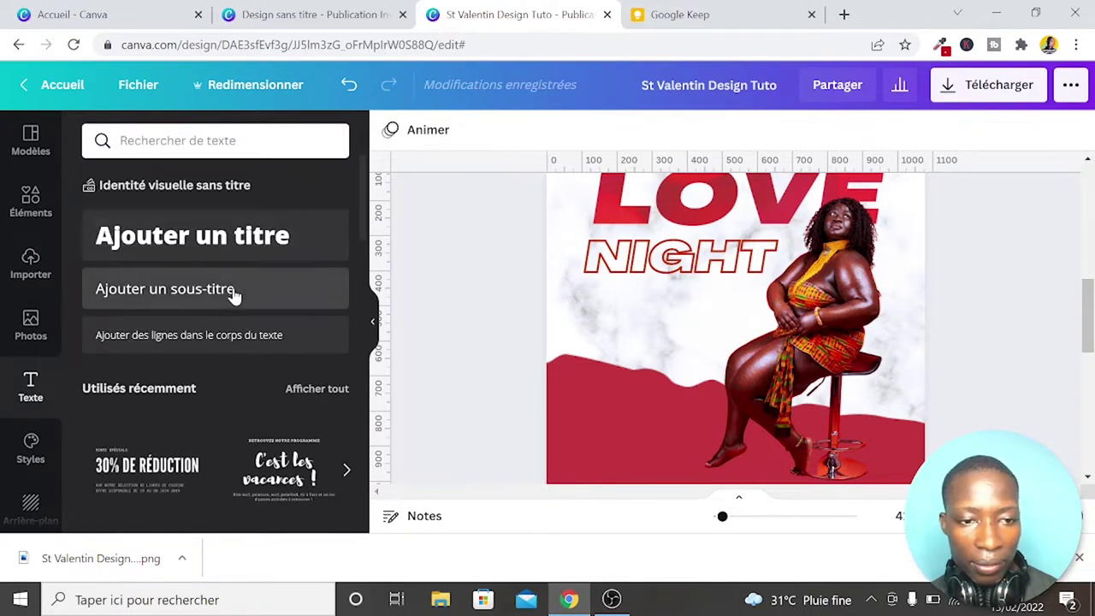
Add a subtitle text box and set its font to Agrandir Medium
click(237, 287)
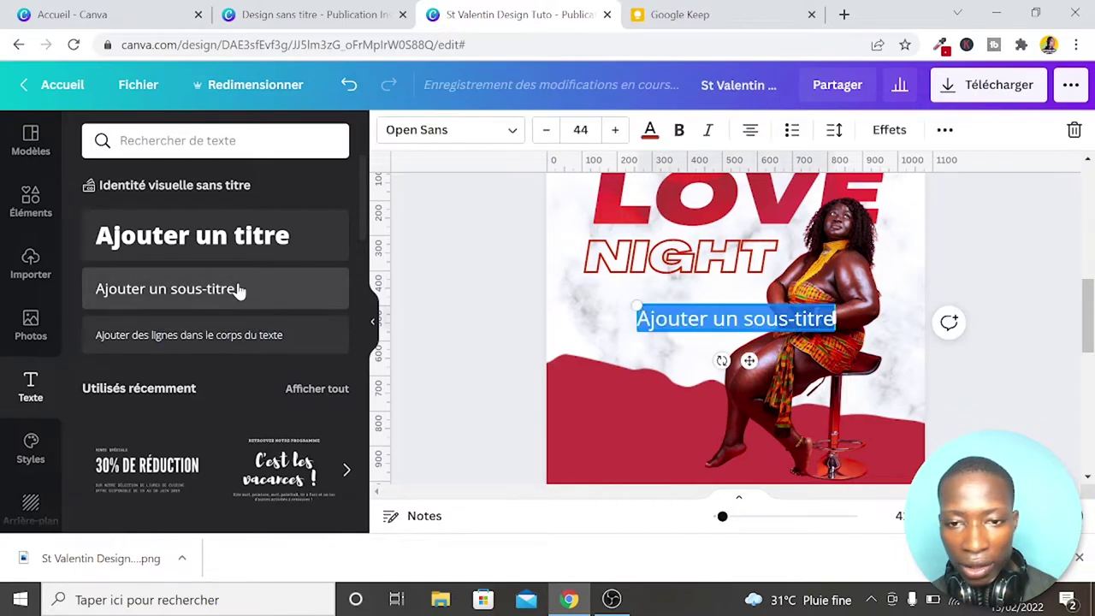
click(506, 129)
text(AGRAND)
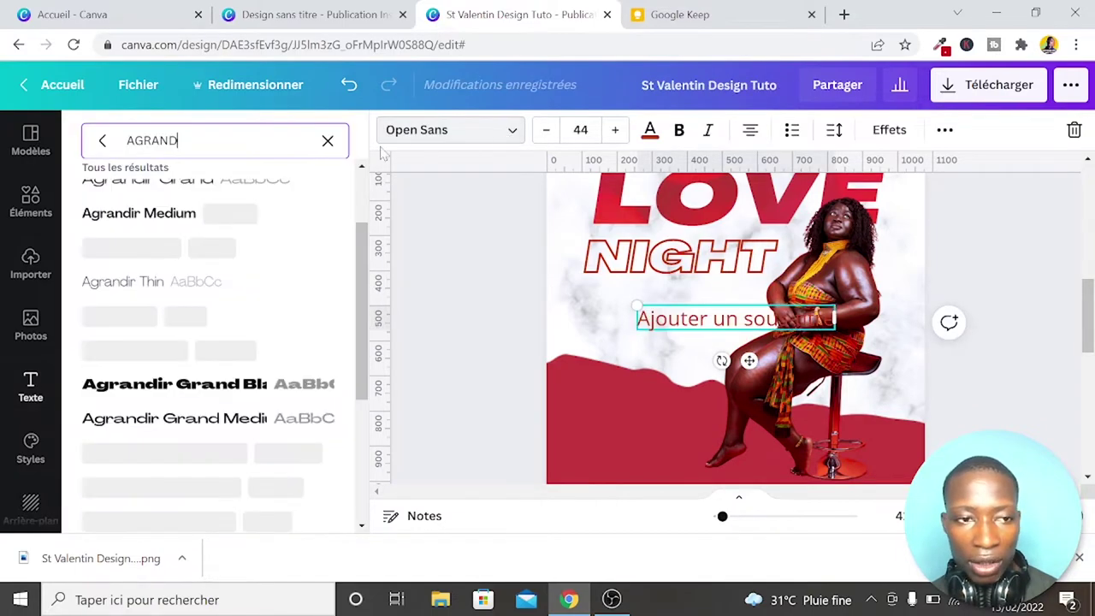
scroll(273, 237, up, 2)
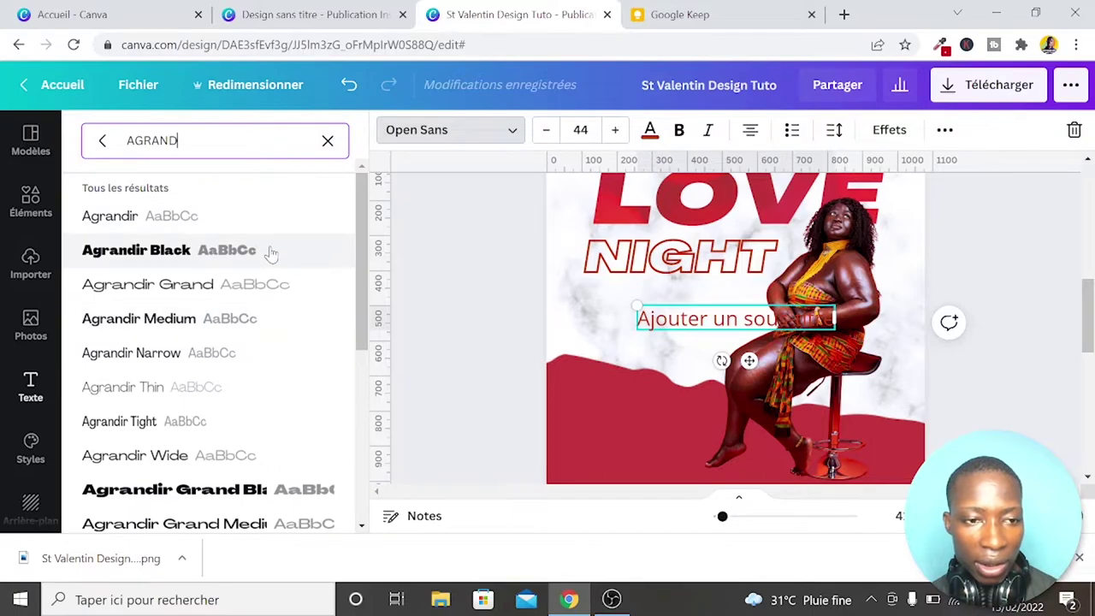
click(284, 320)
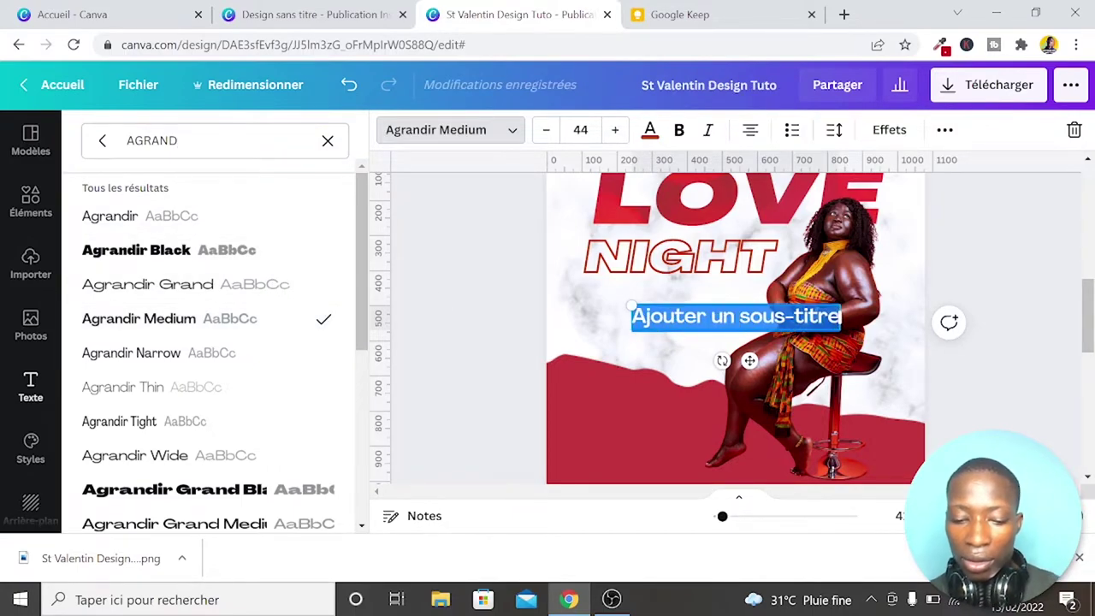
Type '15$ ENTR' on the first line and '10 PM' on a second line
text(1)
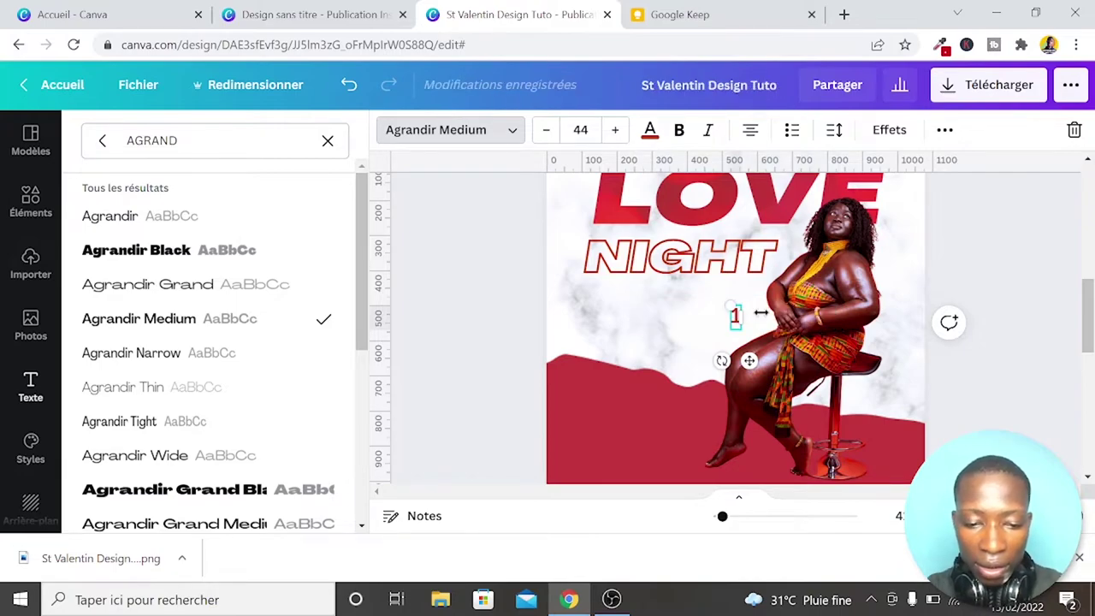
text(5)
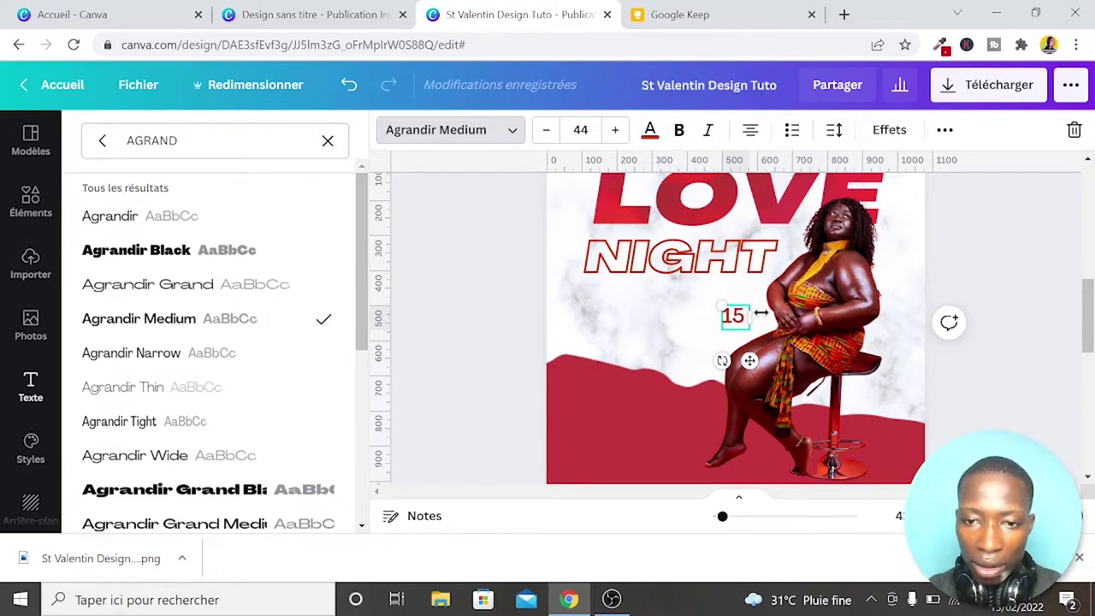
text( f)
key(BackSpace)
key(BackSpace)
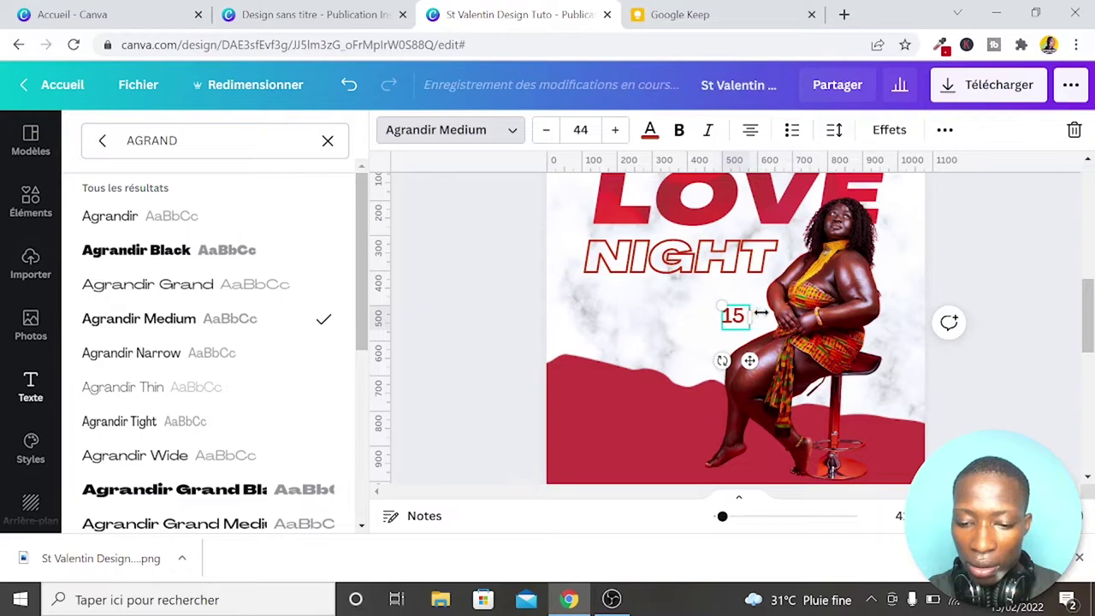
key(Return)
key(Return)
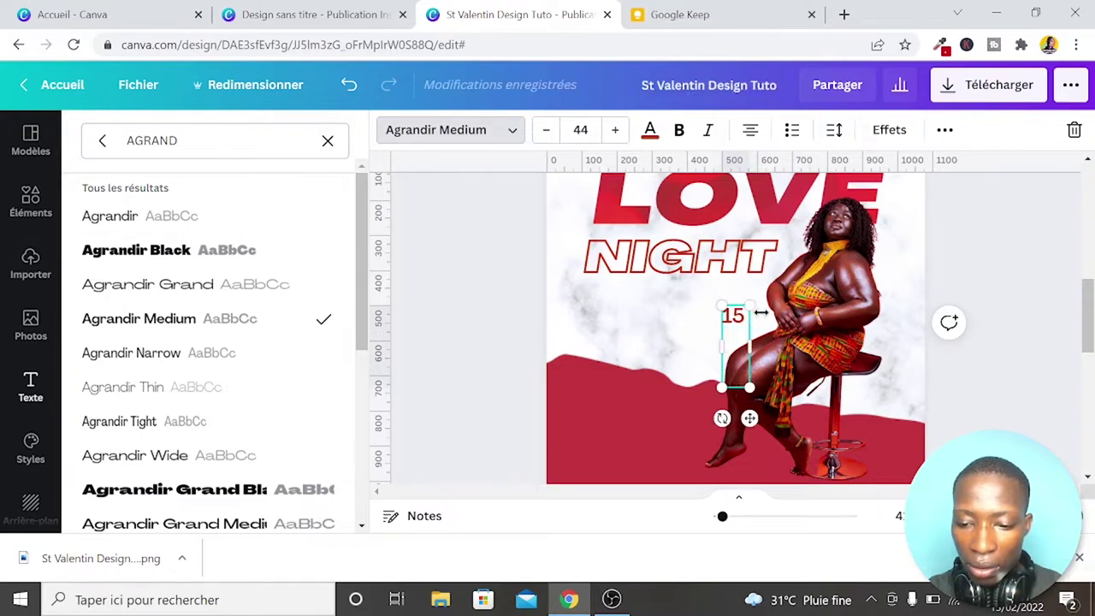
key(BackSpace)
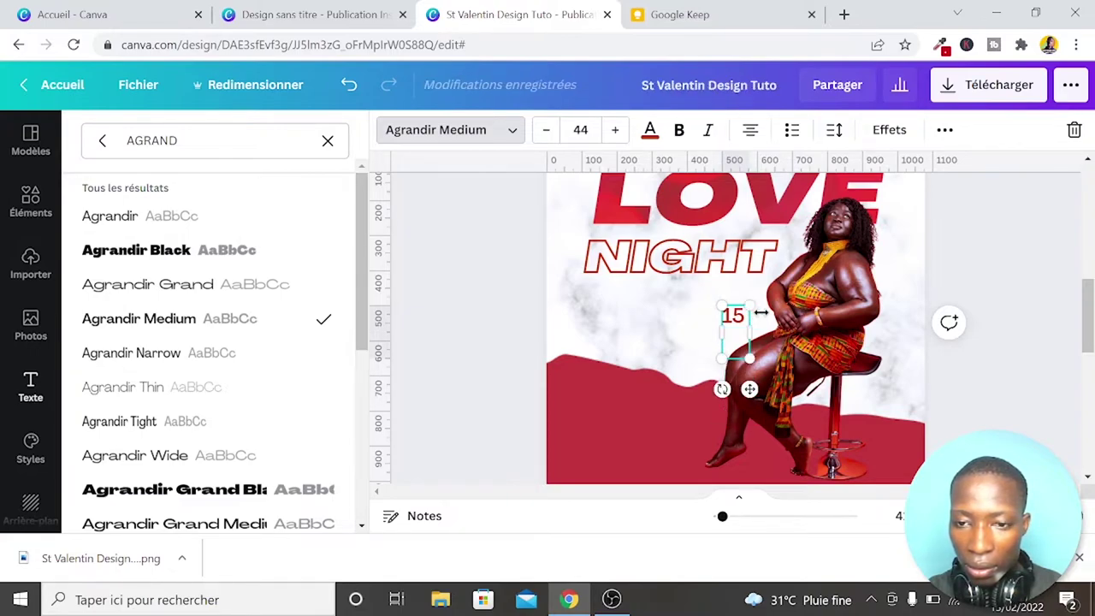
text(M)
key(BackSpace)
key(BackSpace)
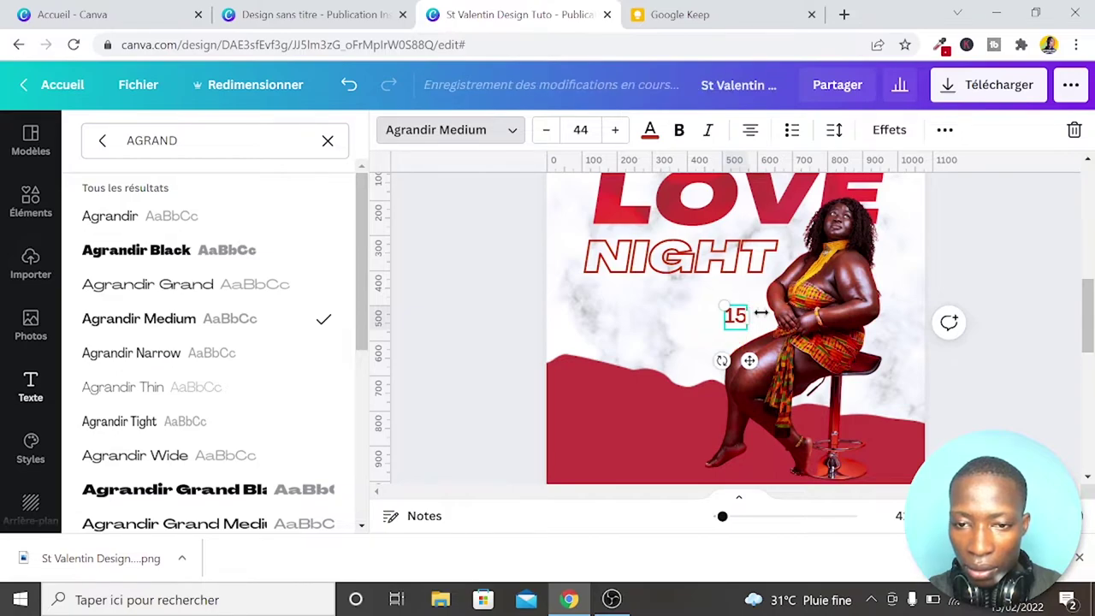
text(F)
key(BackSpace)
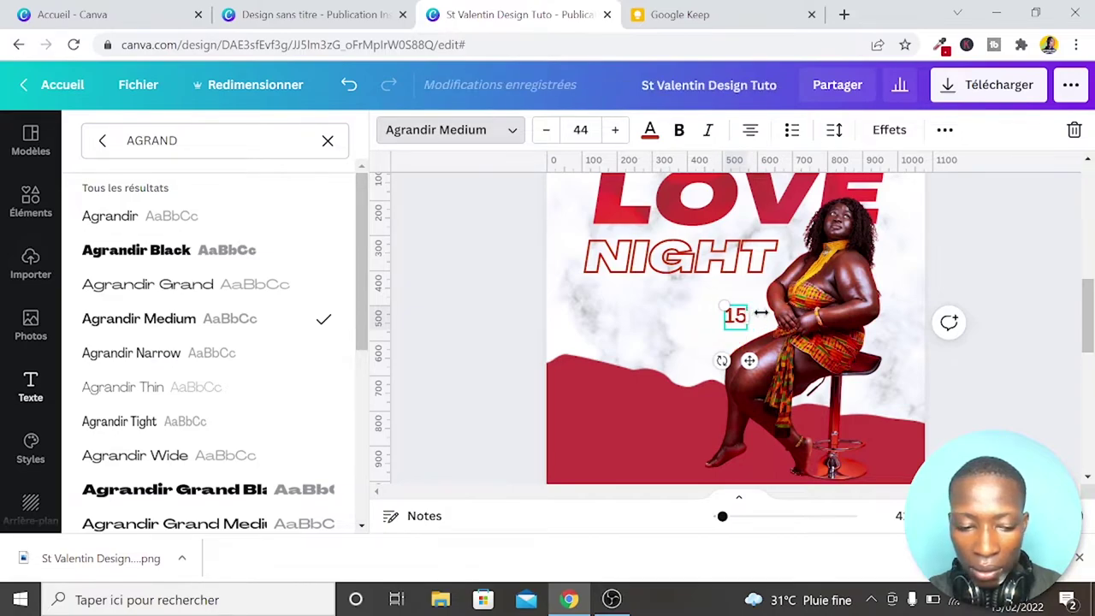
text($)
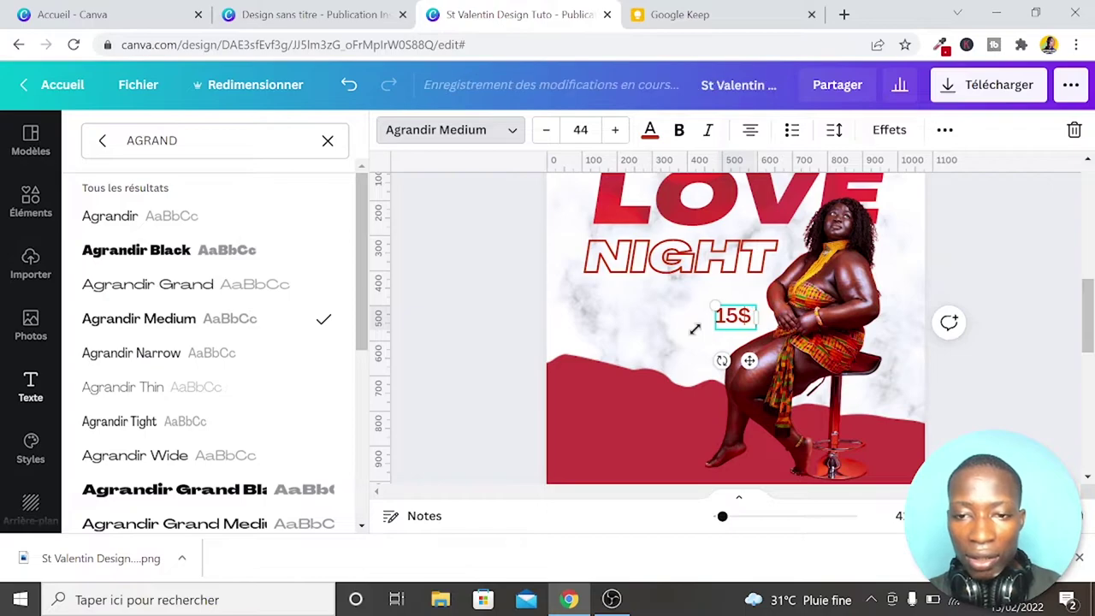
text( ENTR)
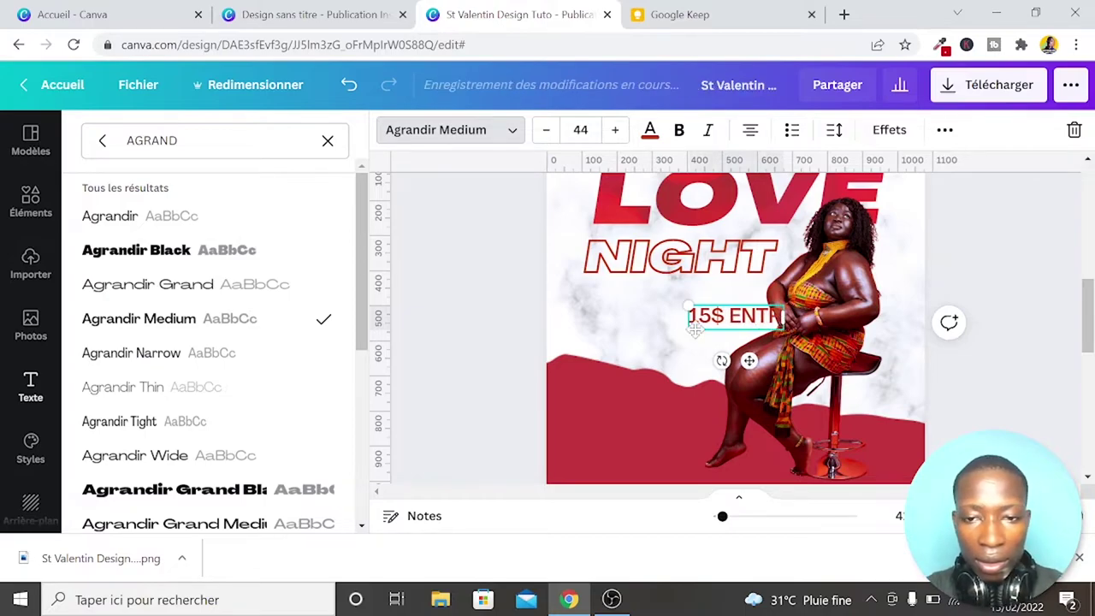
key(Return)
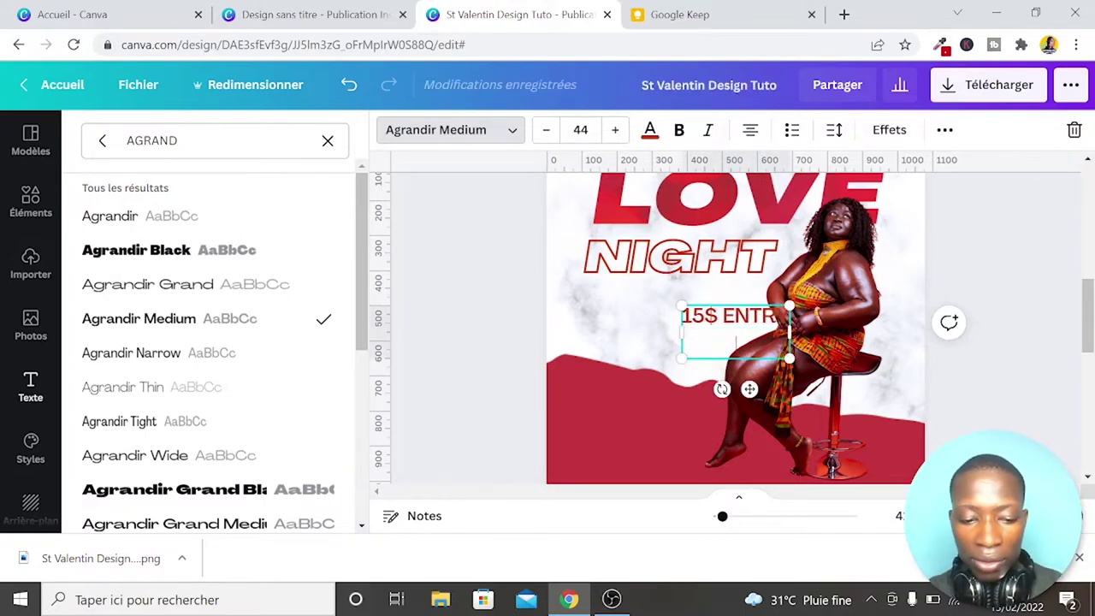
text(10)
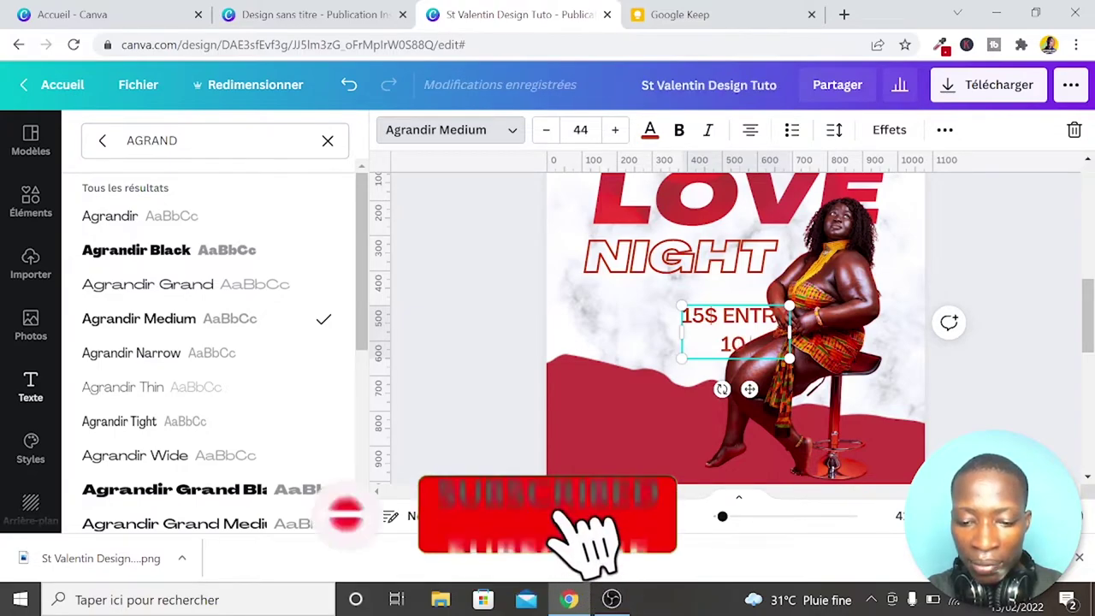
text( PM)
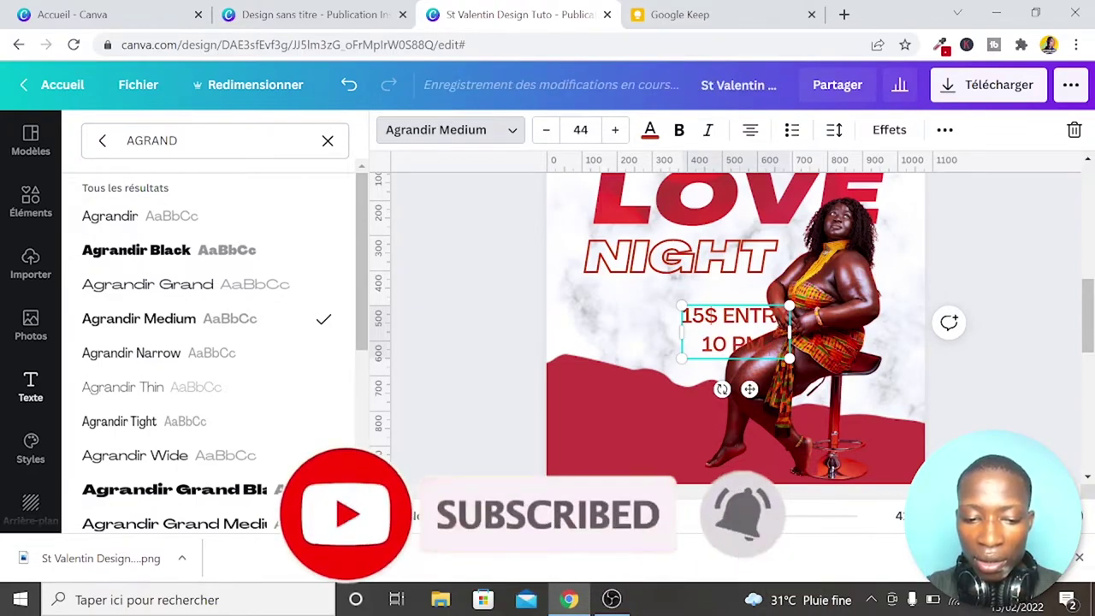
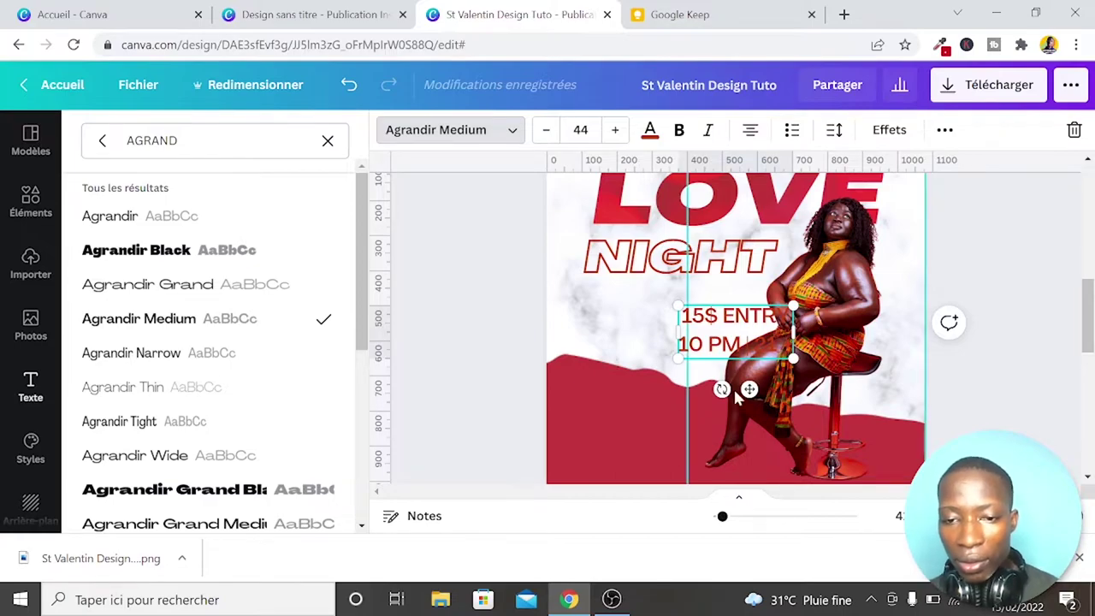
Move the '15$ ENTRY / 10 PM | 21 +' text left and set it in Agrandir Grand Black
drag(747, 391, 660, 380)
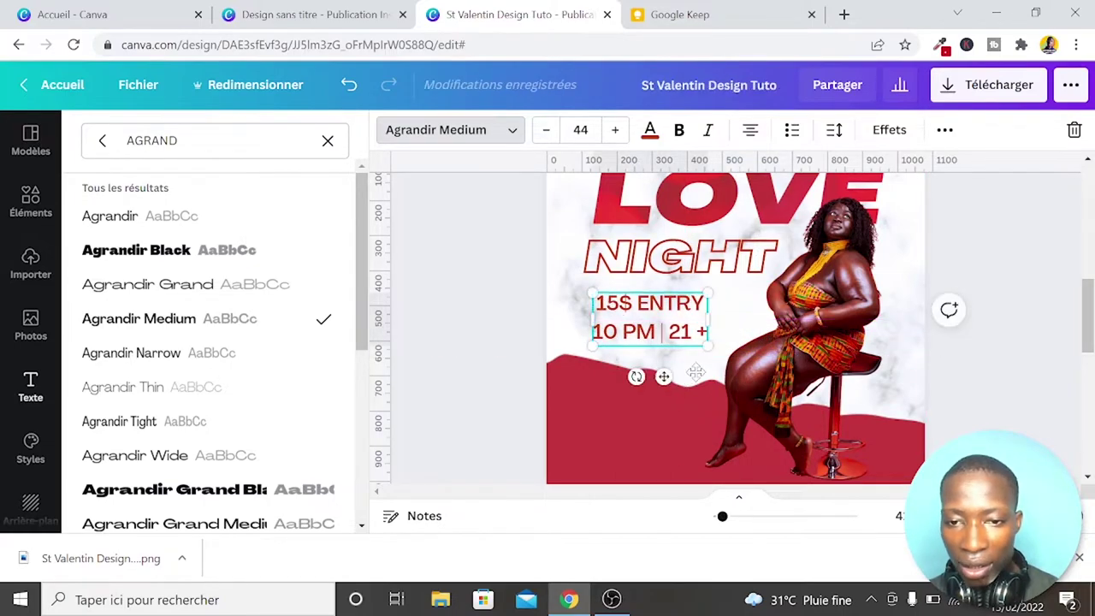
scroll(997, 248, up, 3)
scroll(997, 248, up, 1)
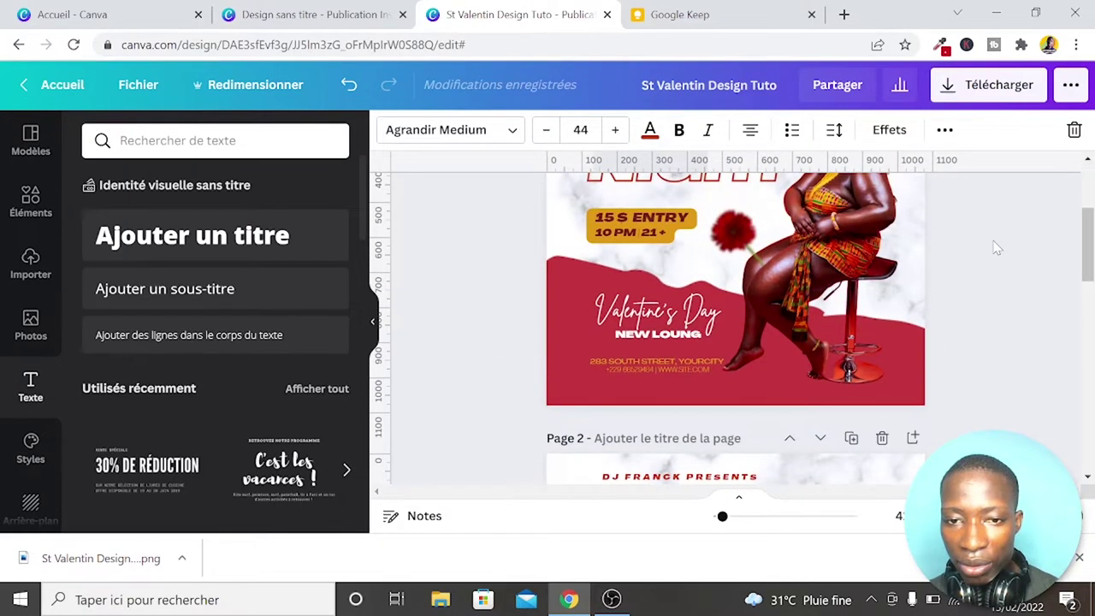
scroll(998, 248, down, 2)
scroll(998, 248, down, 1)
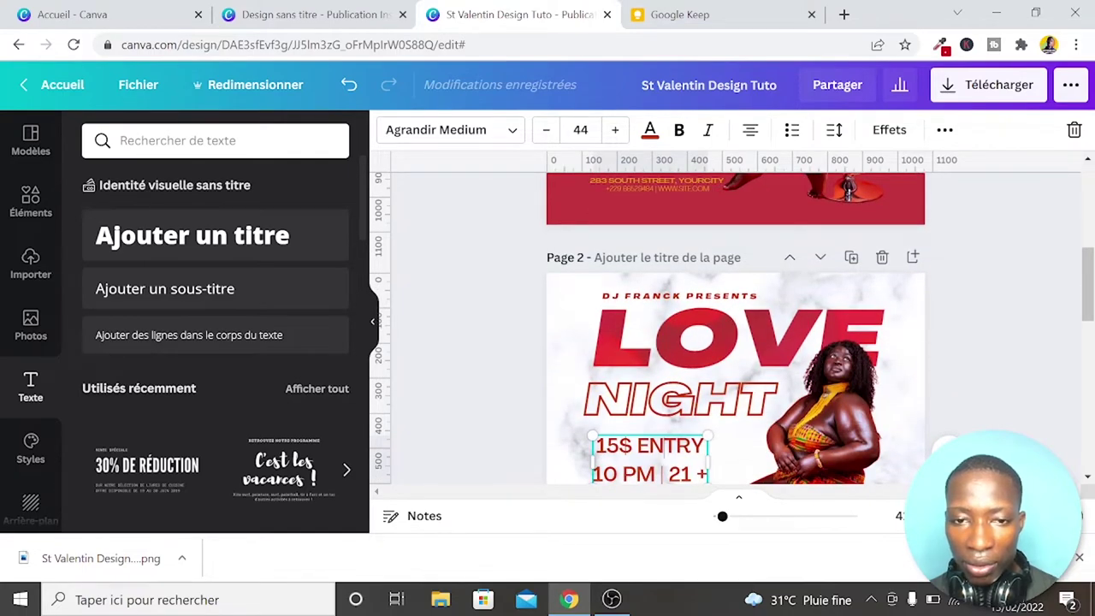
double_click(650, 460)
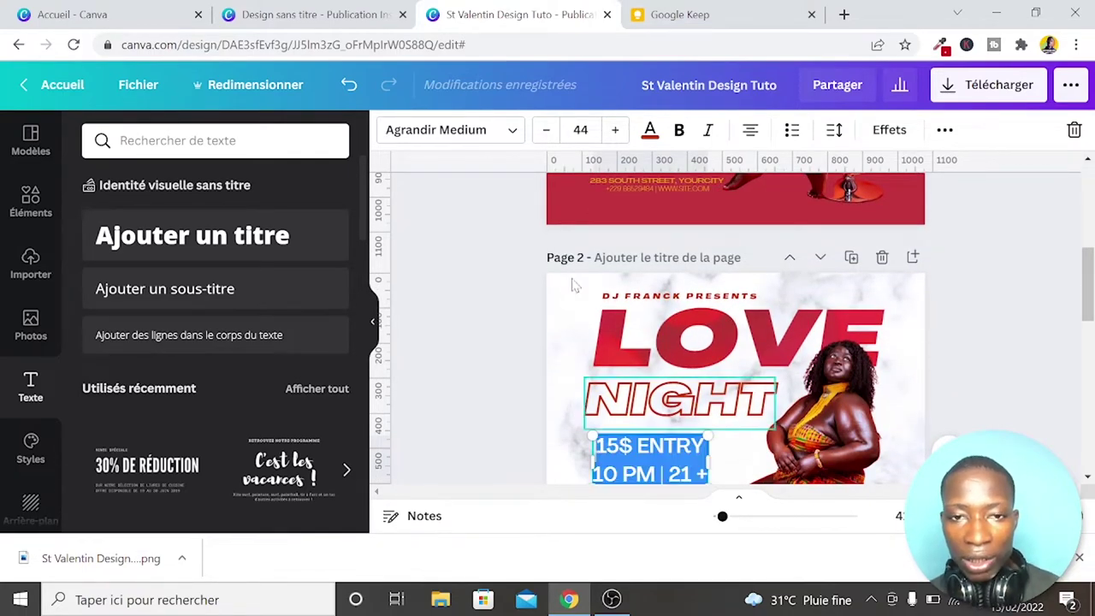
click(479, 129)
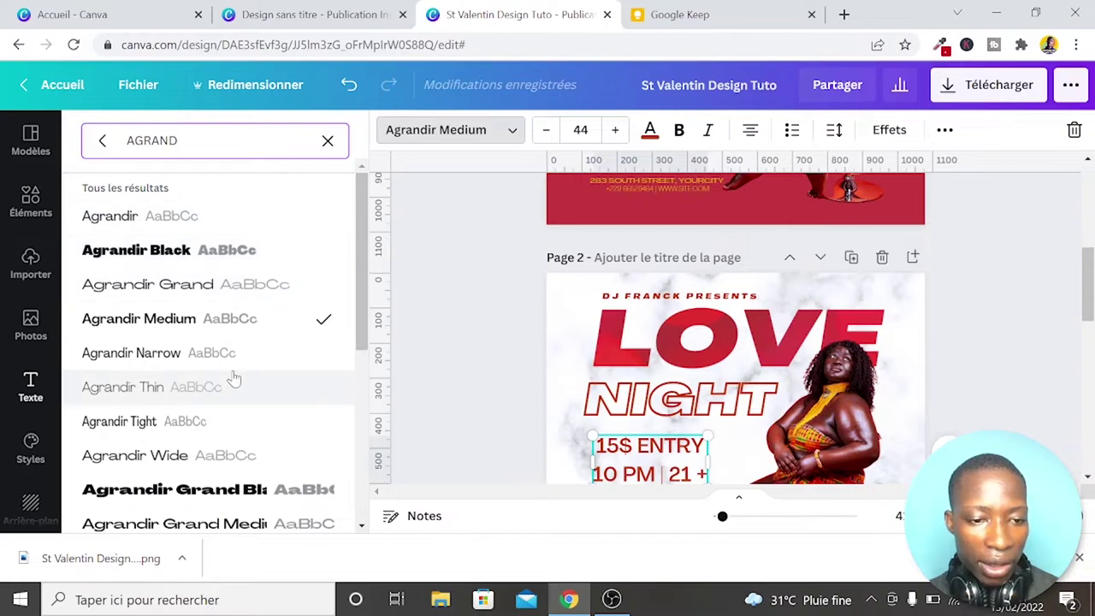
scroll(233, 373, down, 2)
click(245, 408)
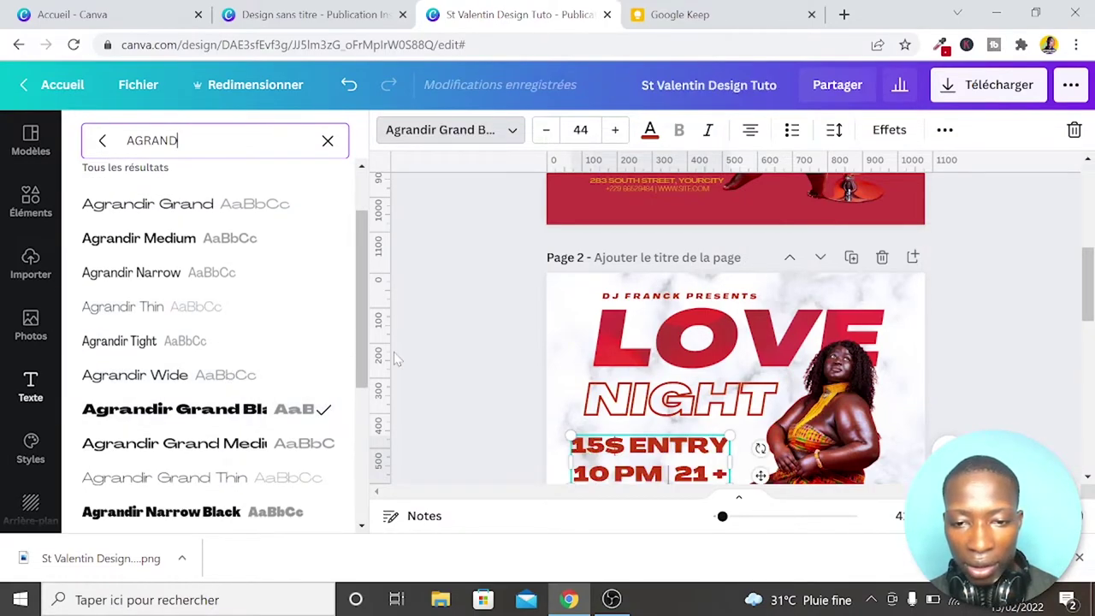
scroll(474, 319, down, 3)
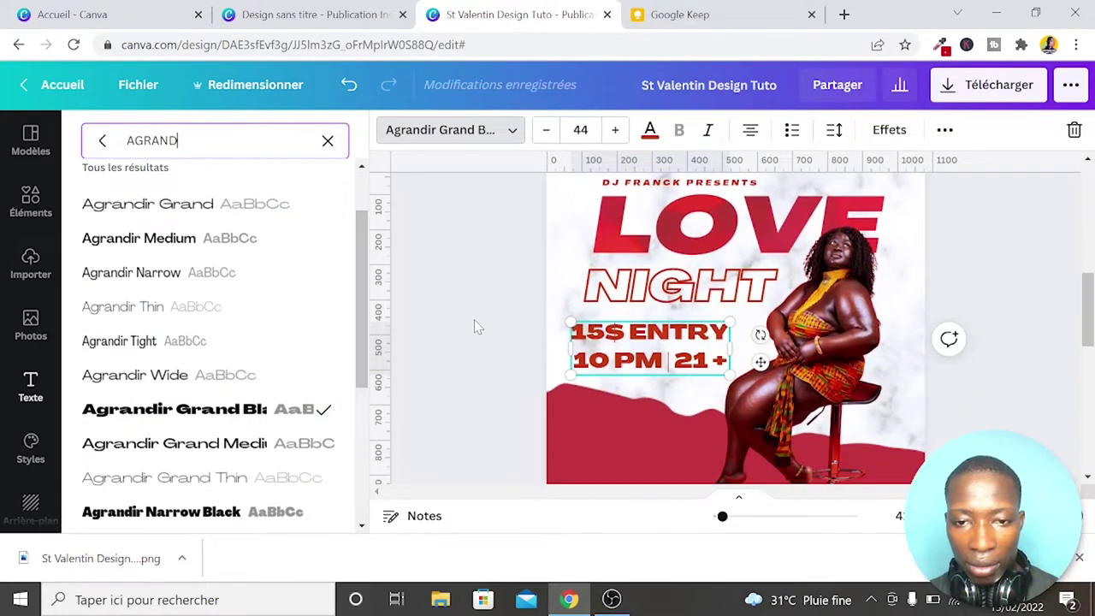
Make the entry text italic, shrink it to size 22 and place it just under NIGHT
click(706, 133)
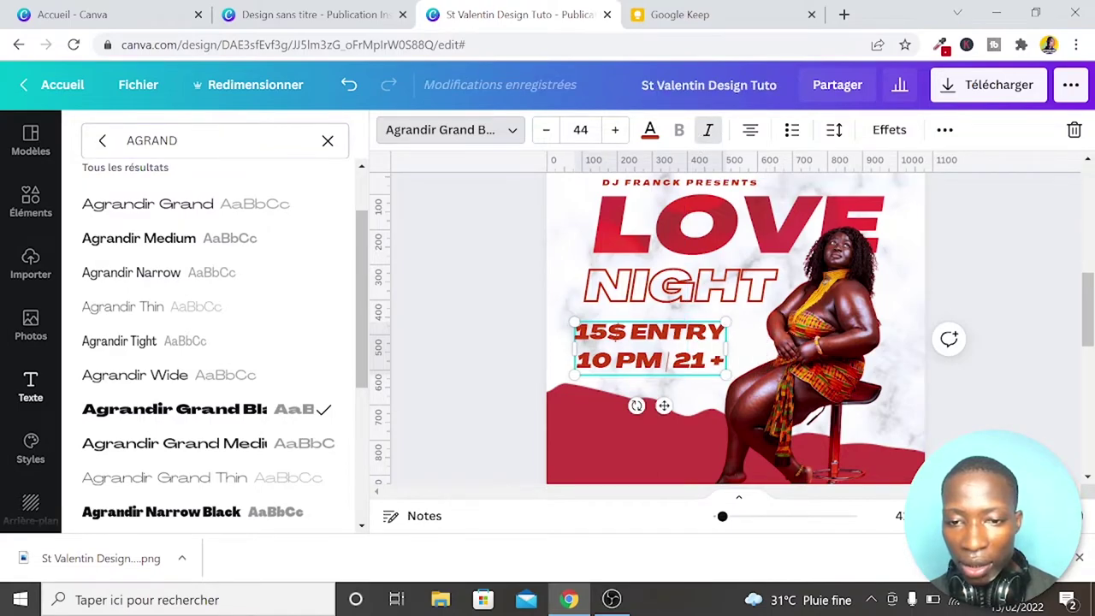
drag(723, 323, 651, 349)
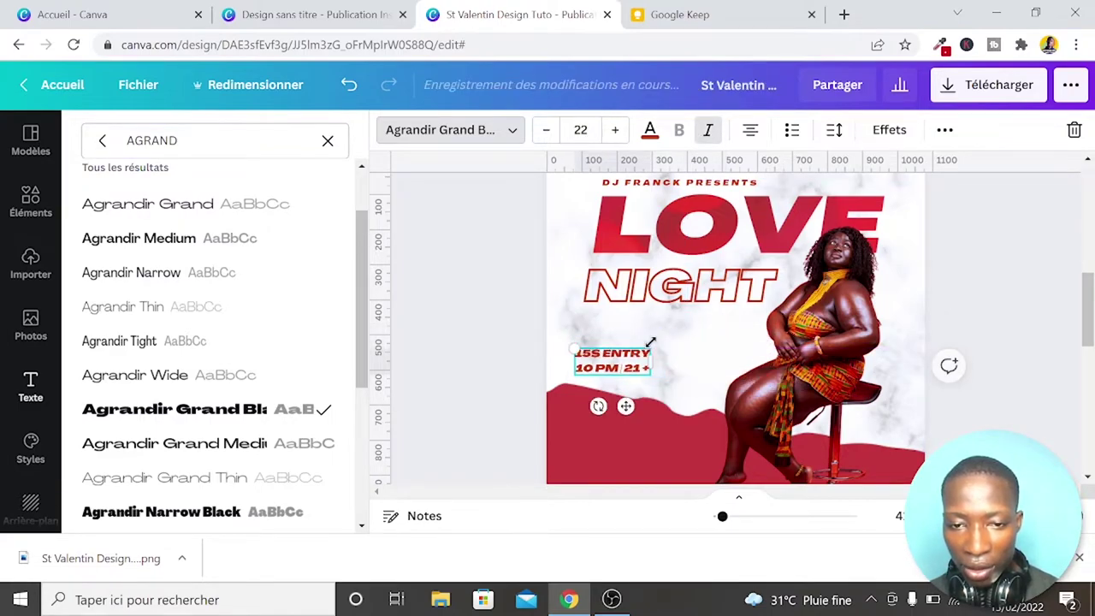
drag(626, 406, 633, 390)
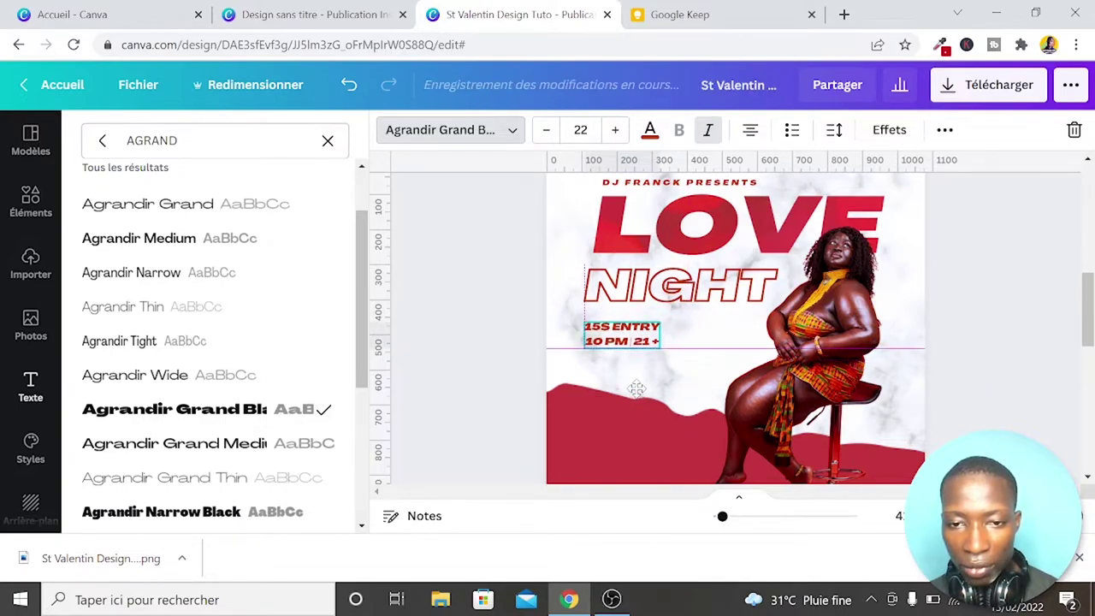
Give the entry text a gold Arrière-plan background effect and enlarge the box slightly
click(890, 132)
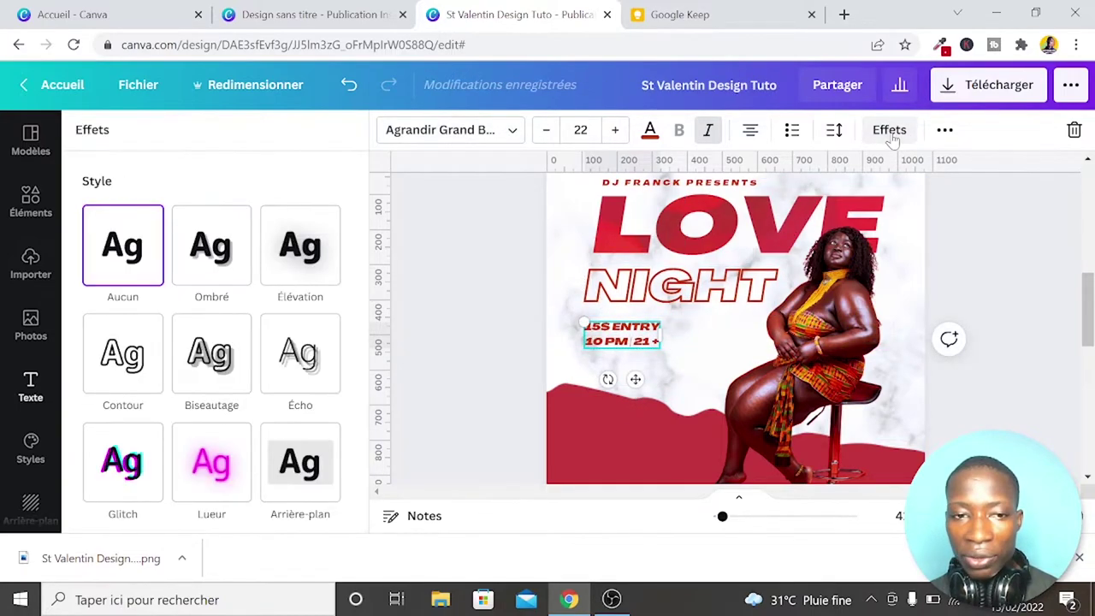
scroll(261, 359, down, 2)
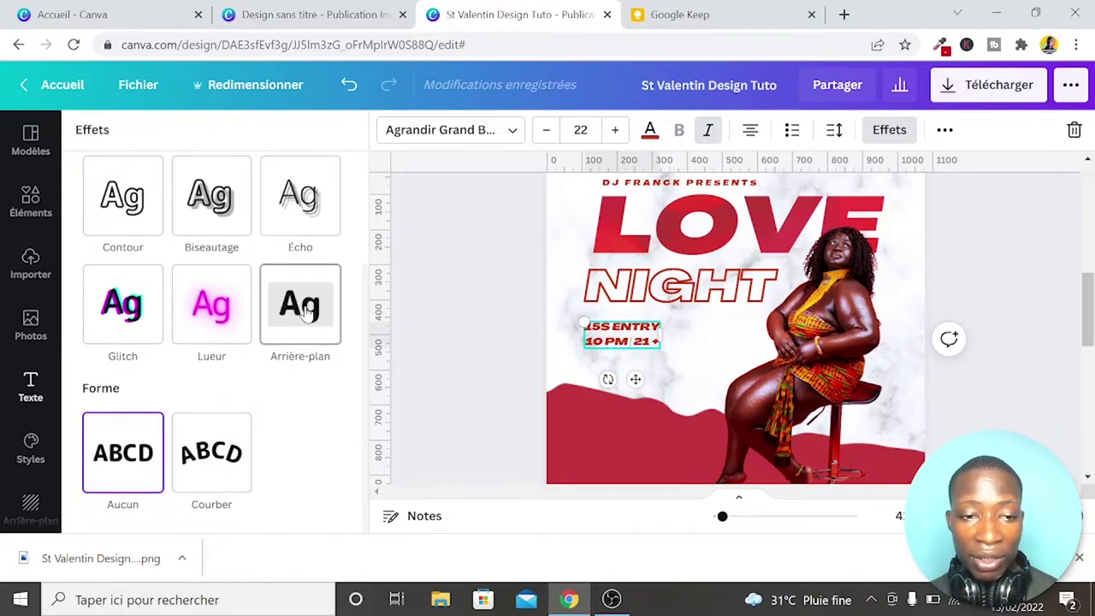
click(306, 313)
scroll(309, 310, down, 2)
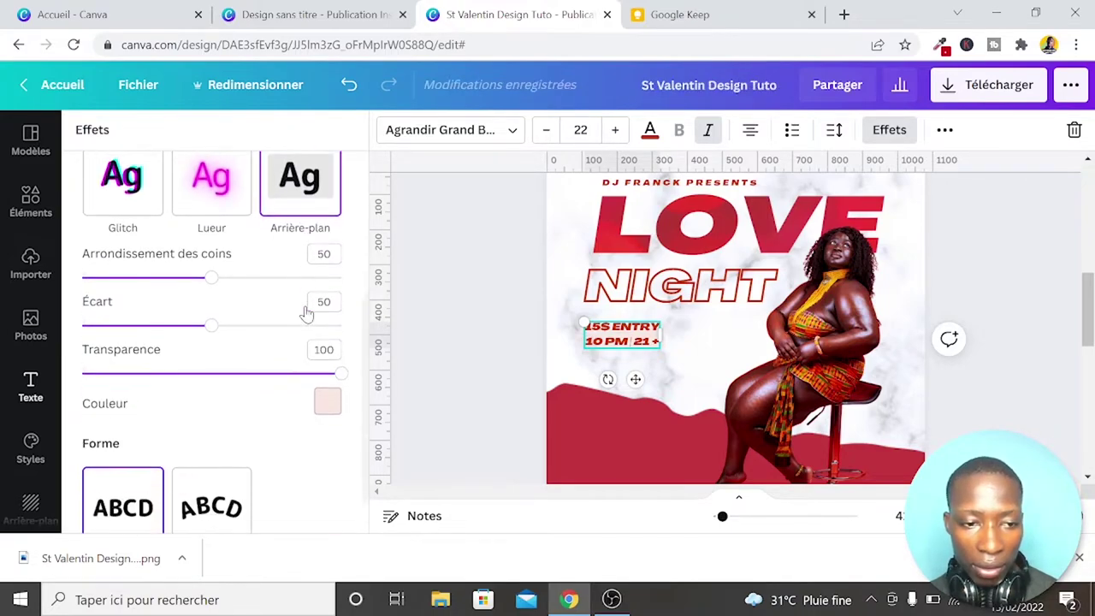
click(327, 368)
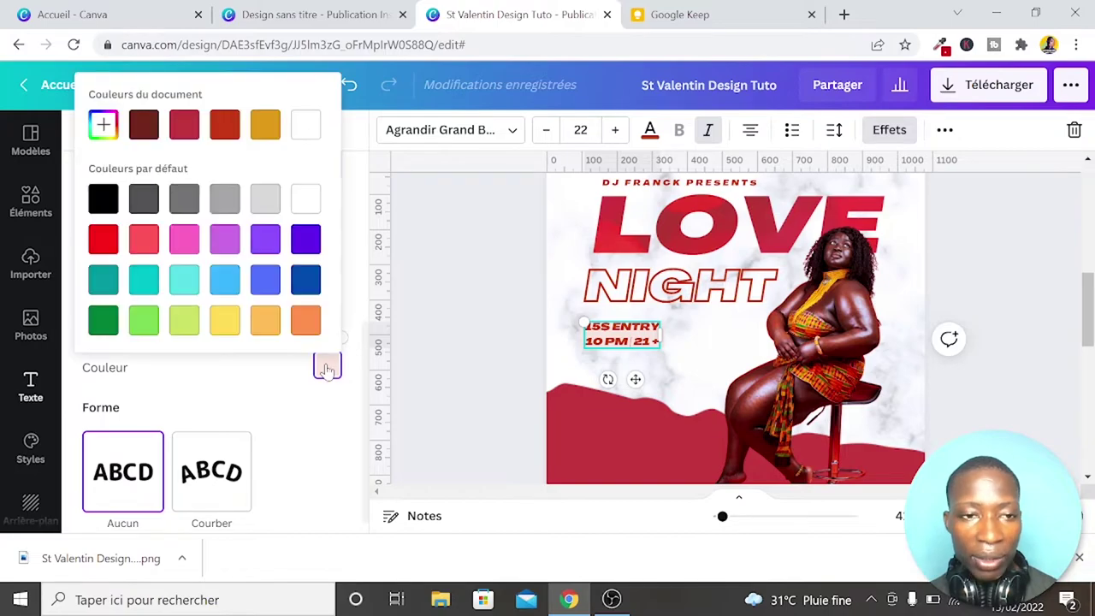
click(266, 125)
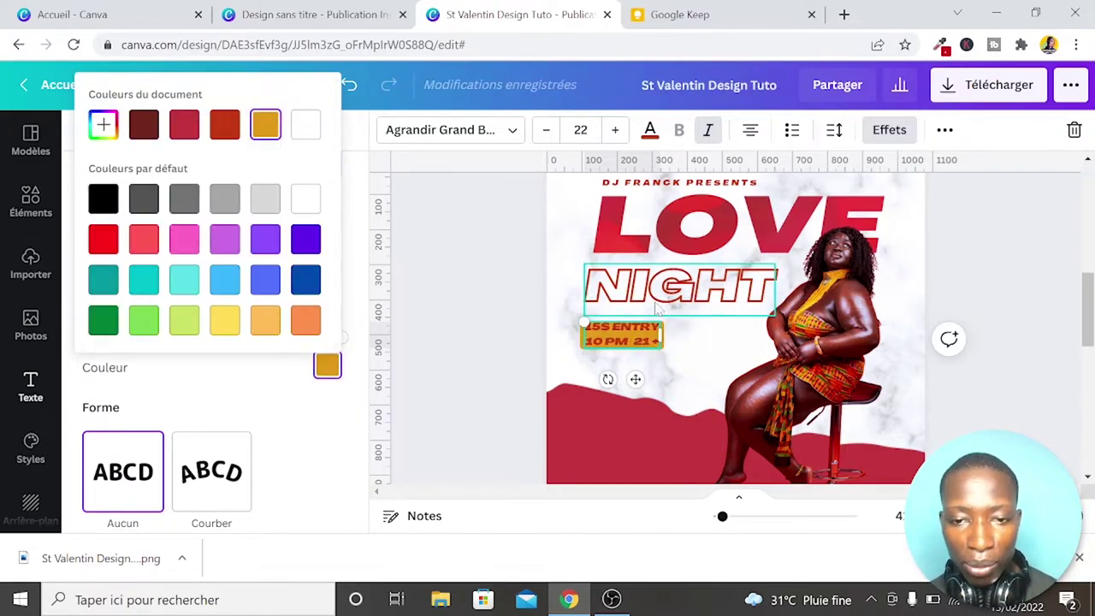
click(393, 250)
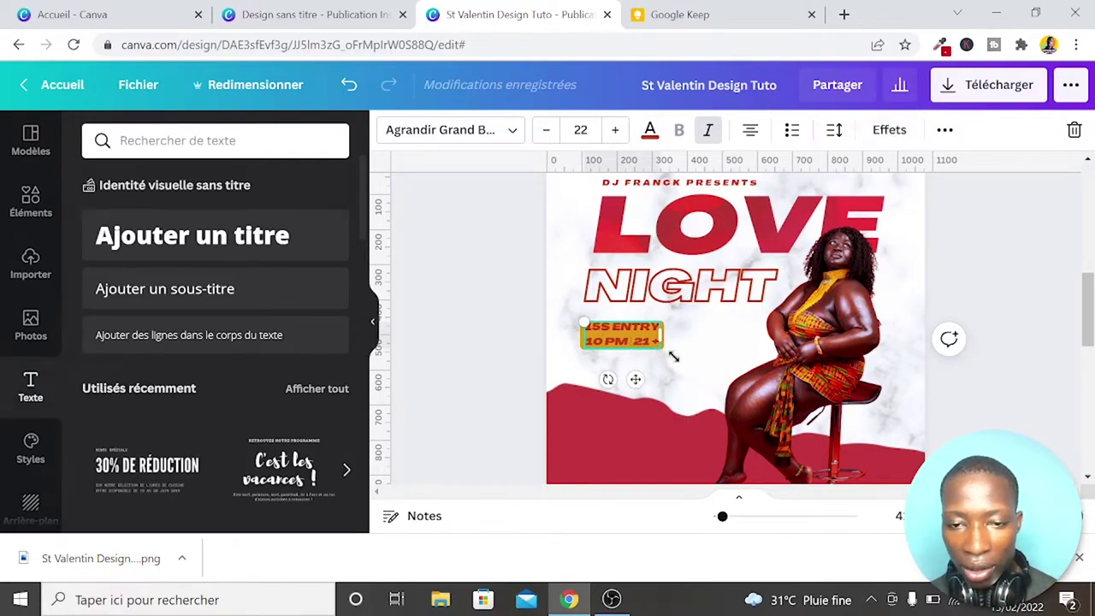
drag(674, 356, 685, 359)
click(520, 325)
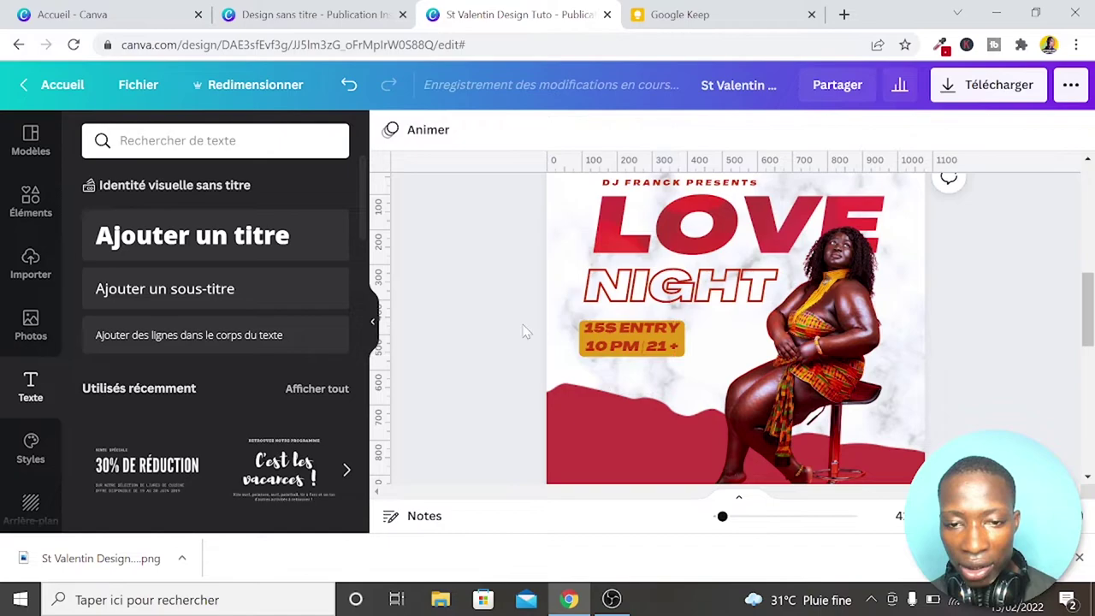
Reduce the font size of the '10 PM | 21 +' line and left-align it
click(617, 347)
triple_click(618, 347)
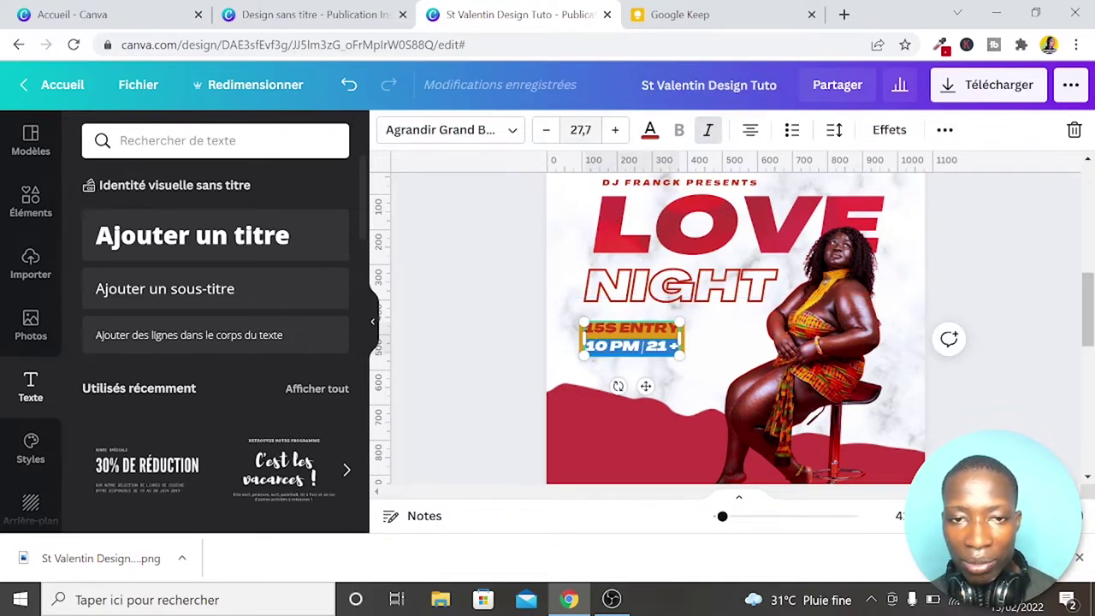
click(546, 130)
click(546, 130)
click(545, 130)
click(546, 130)
click(546, 130)
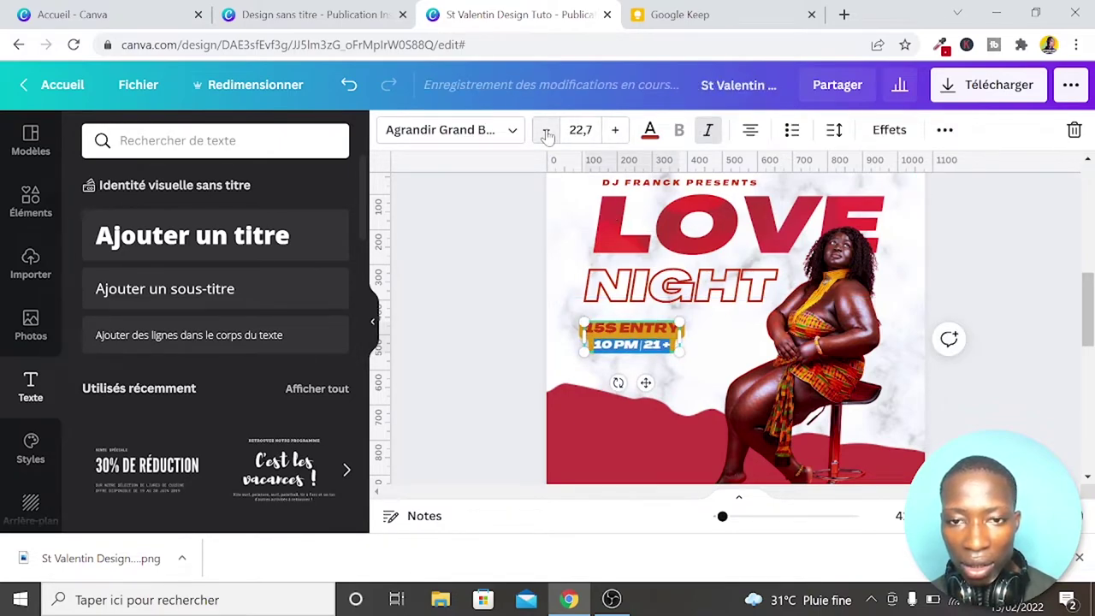
click(749, 130)
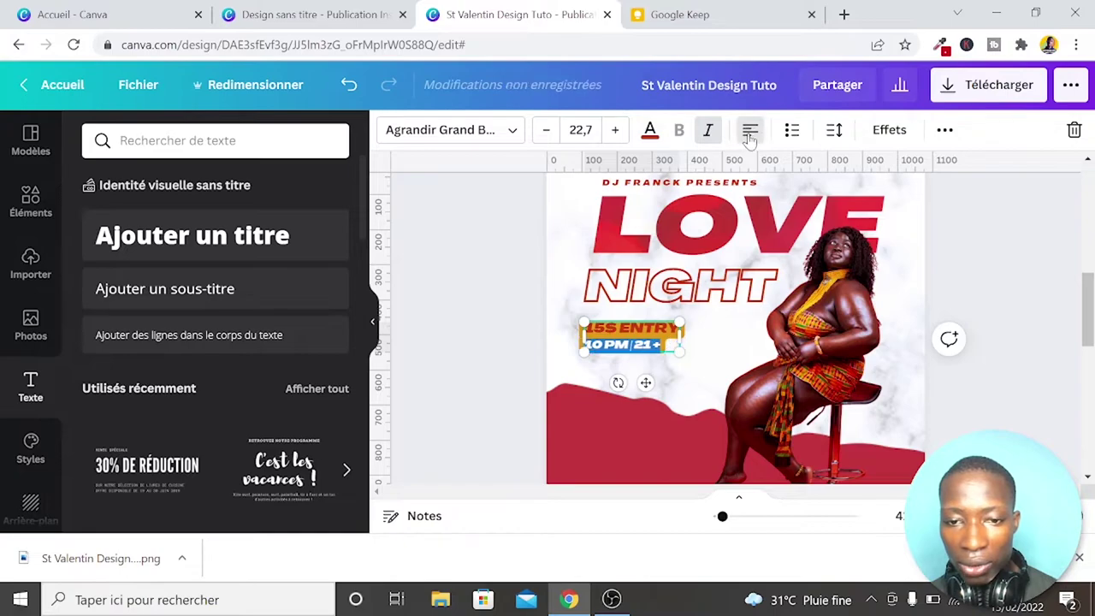
click(948, 289)
Colour the entry text dark maroon to match page 1's entry badge
scroll(951, 288, down, 3)
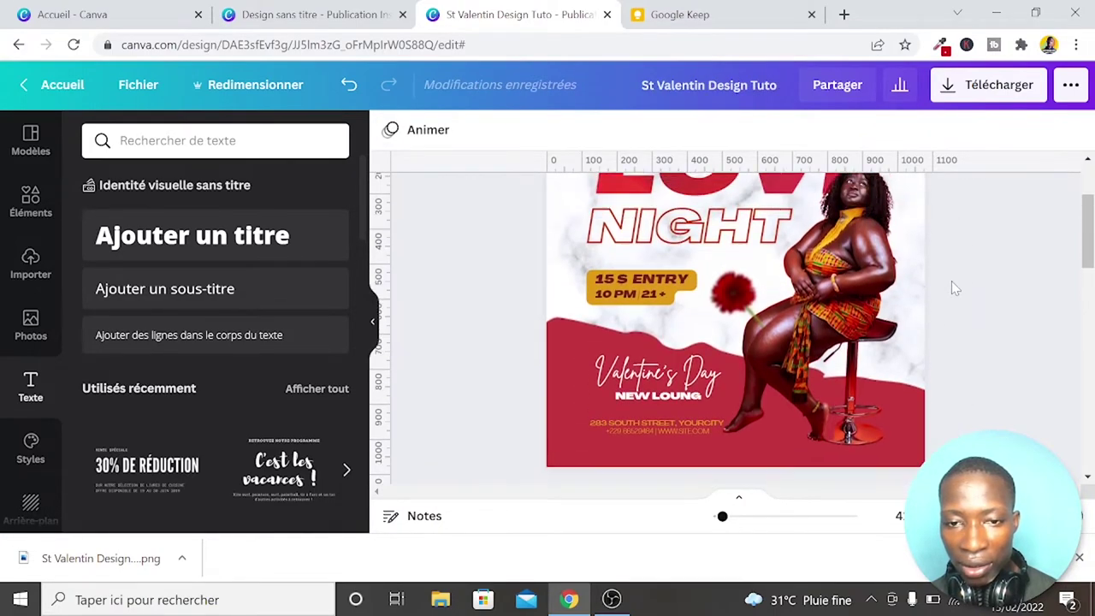
scroll(955, 289, down, 2)
scroll(956, 289, down, 2)
scroll(956, 288, down, 2)
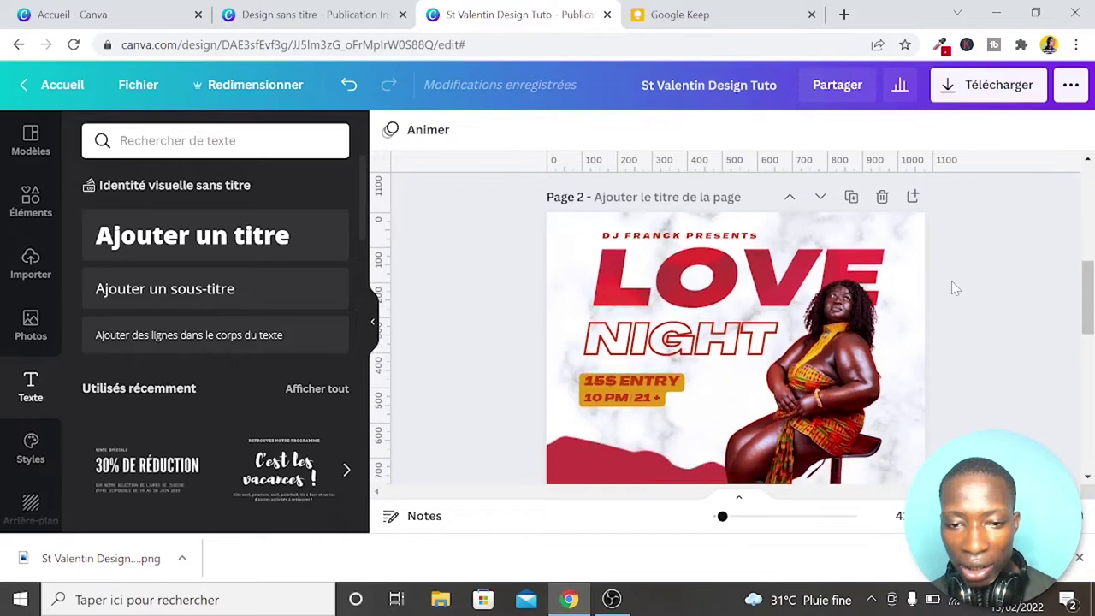
scroll(956, 288, down, 1)
scroll(956, 289, down, 1)
click(629, 295)
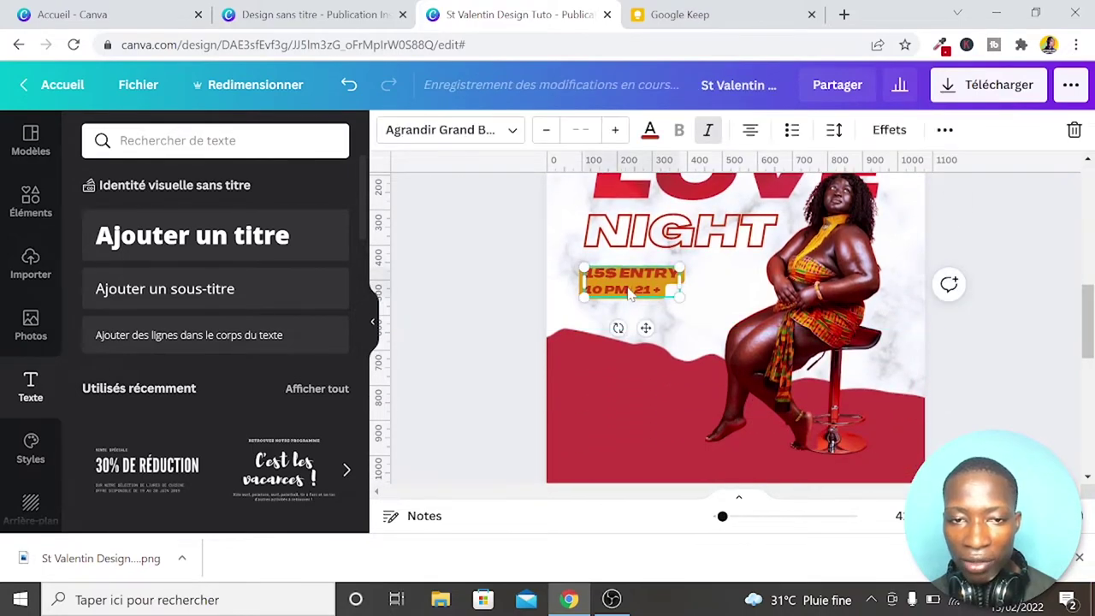
click(650, 132)
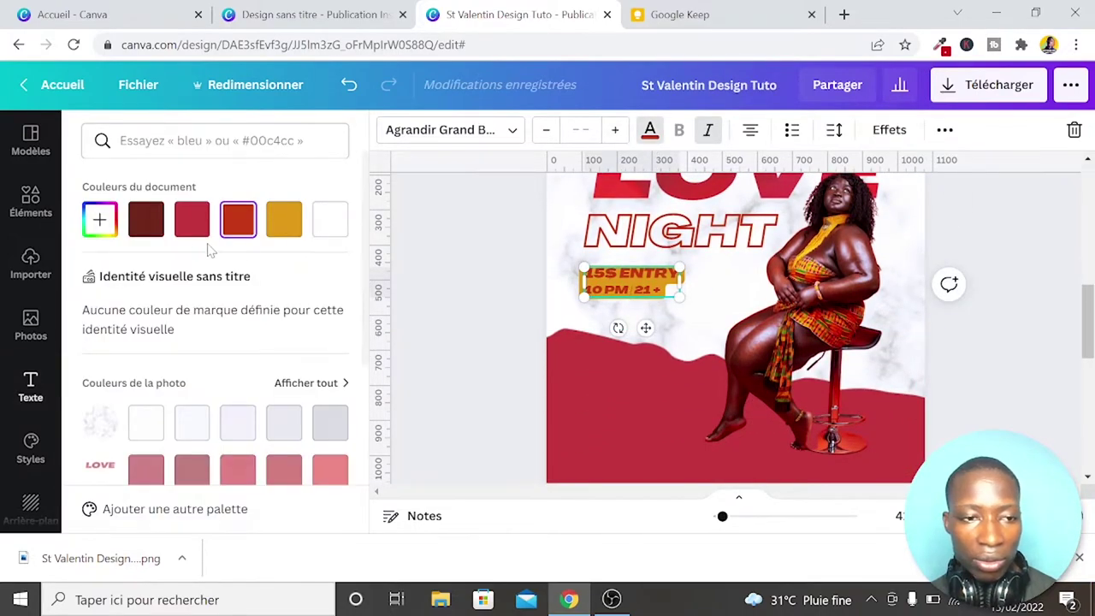
click(145, 224)
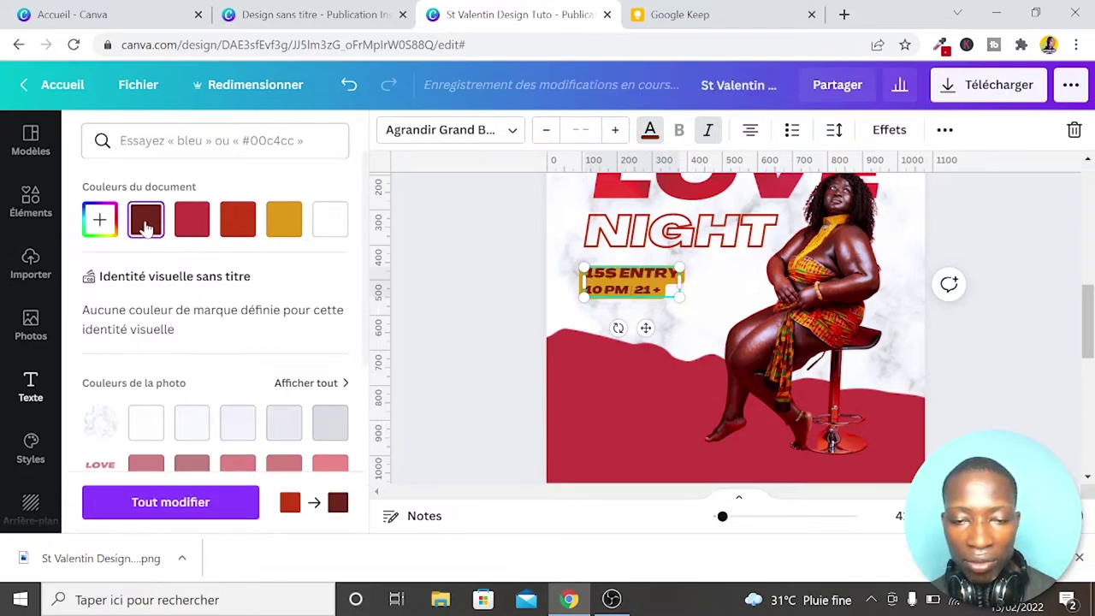
click(483, 328)
Scroll to bring the lower half of page 2 into view
scroll(486, 331, up, 3)
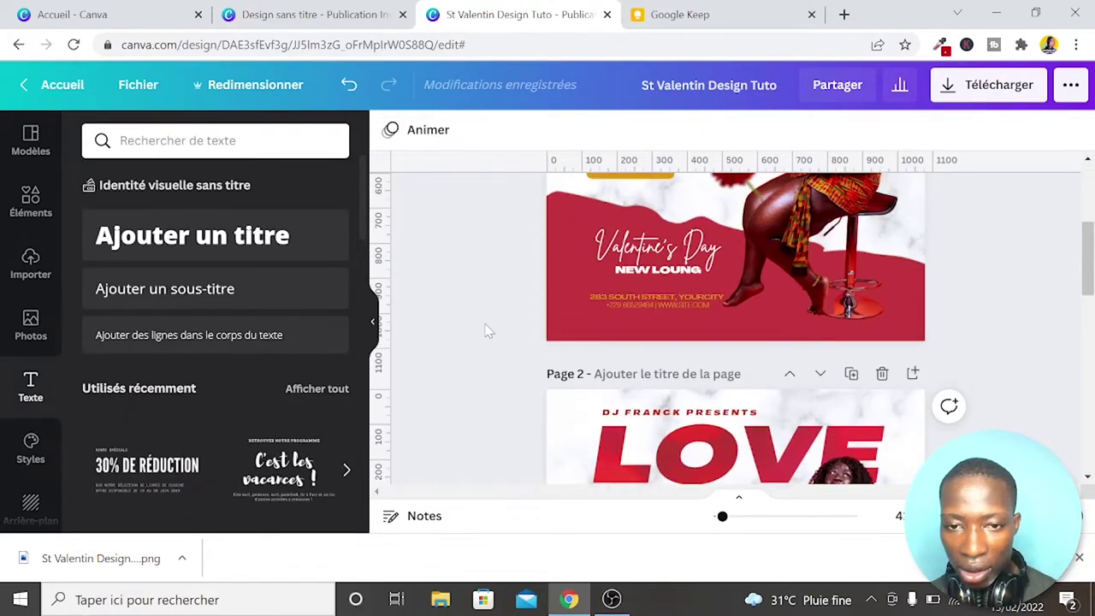
scroll(485, 331, up, 1)
scroll(485, 331, down, 3)
scroll(485, 331, down, 1)
scroll(486, 331, up, 2)
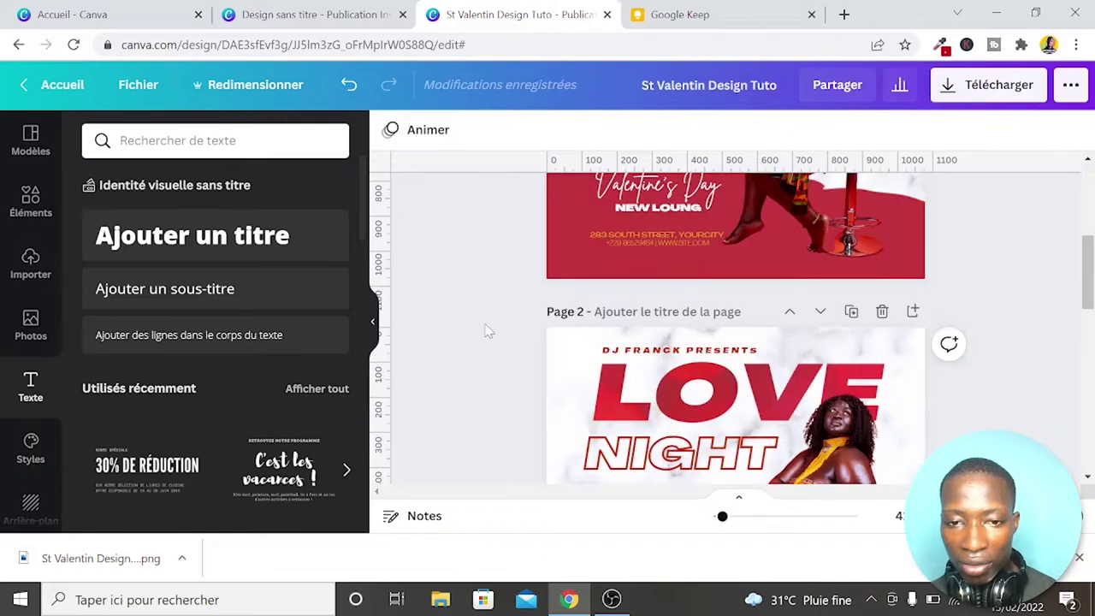
scroll(485, 331, up, 2)
scroll(486, 331, down, 3)
scroll(485, 331, down, 2)
scroll(1018, 246, up, 1)
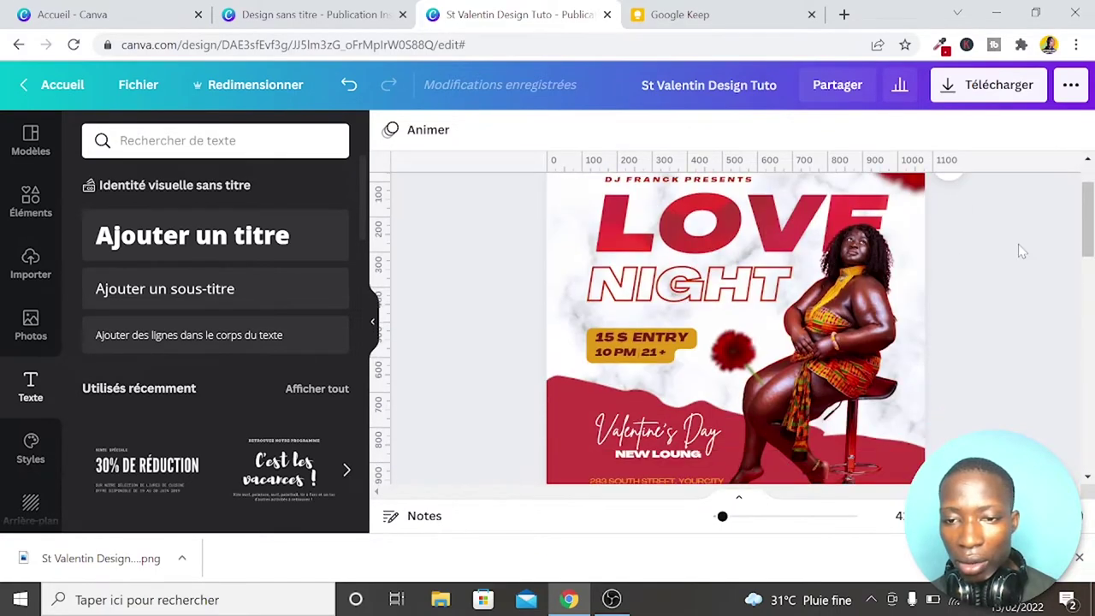
scroll(1018, 247, down, 2)
scroll(1018, 247, up, 2)
scroll(1018, 246, down, 1)
scroll(1018, 248, up, 2)
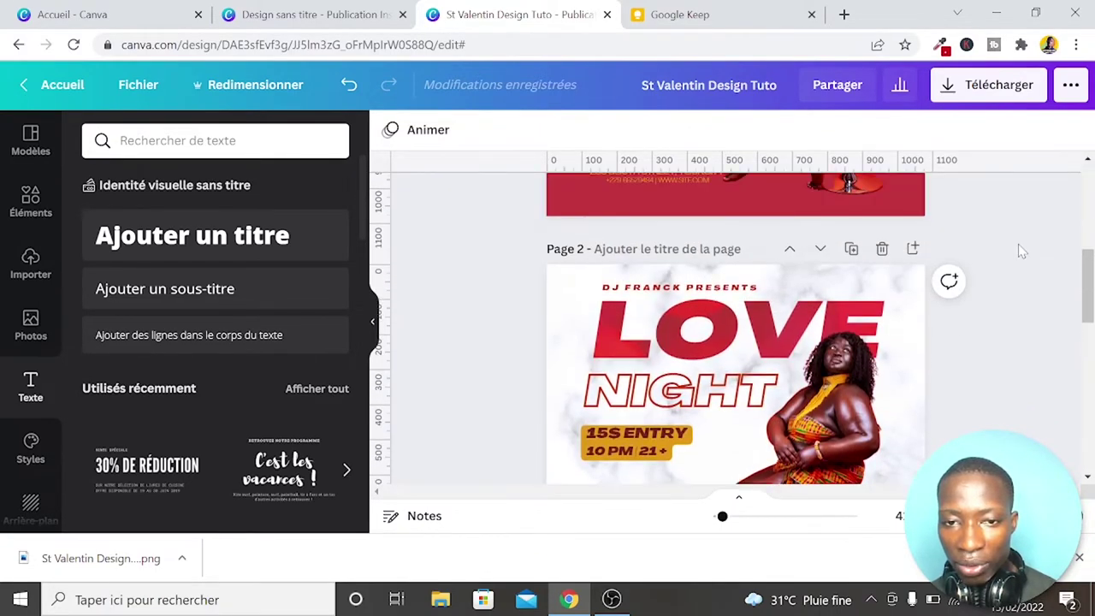
scroll(1019, 248, up, 2)
scroll(1022, 308, up, 2)
scroll(1025, 369, down, 3)
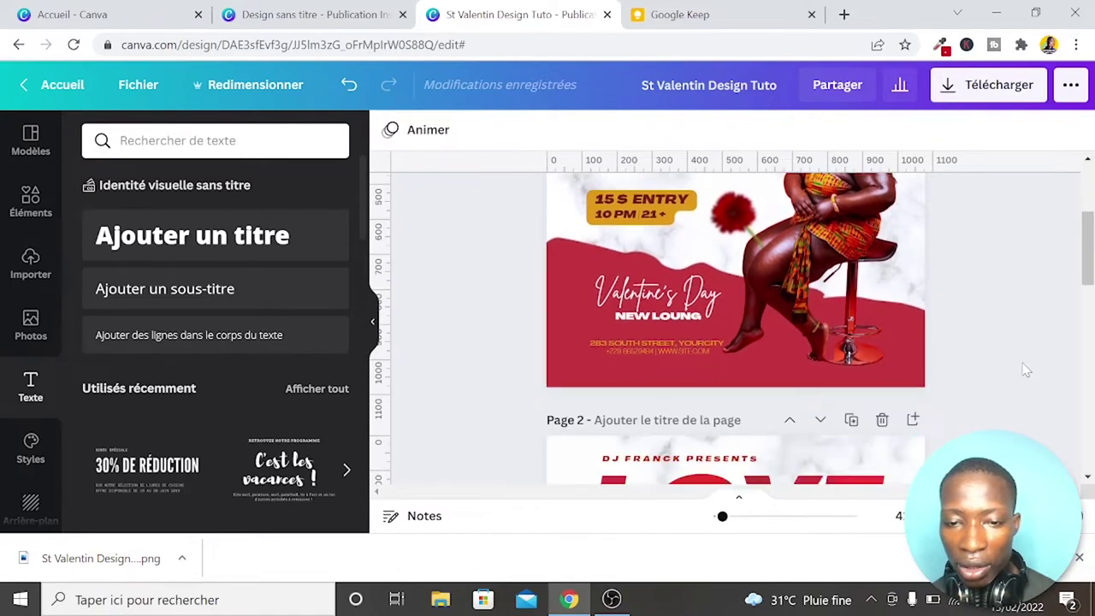
scroll(847, 351, down, 2)
scroll(727, 325, up, 2)
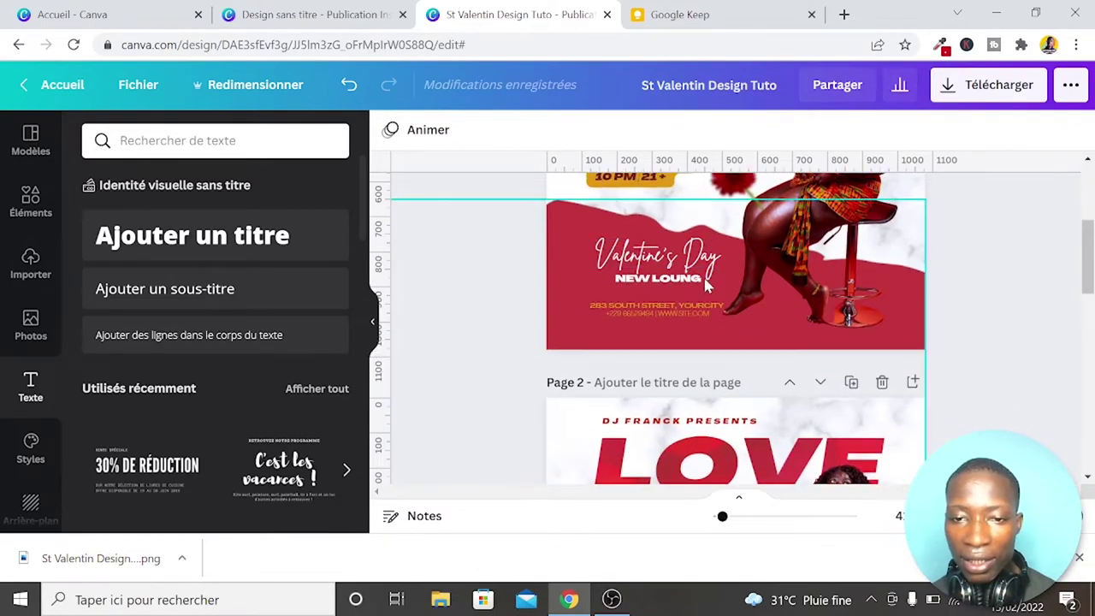
scroll(1063, 301, down, 3)
scroll(1064, 301, down, 2)
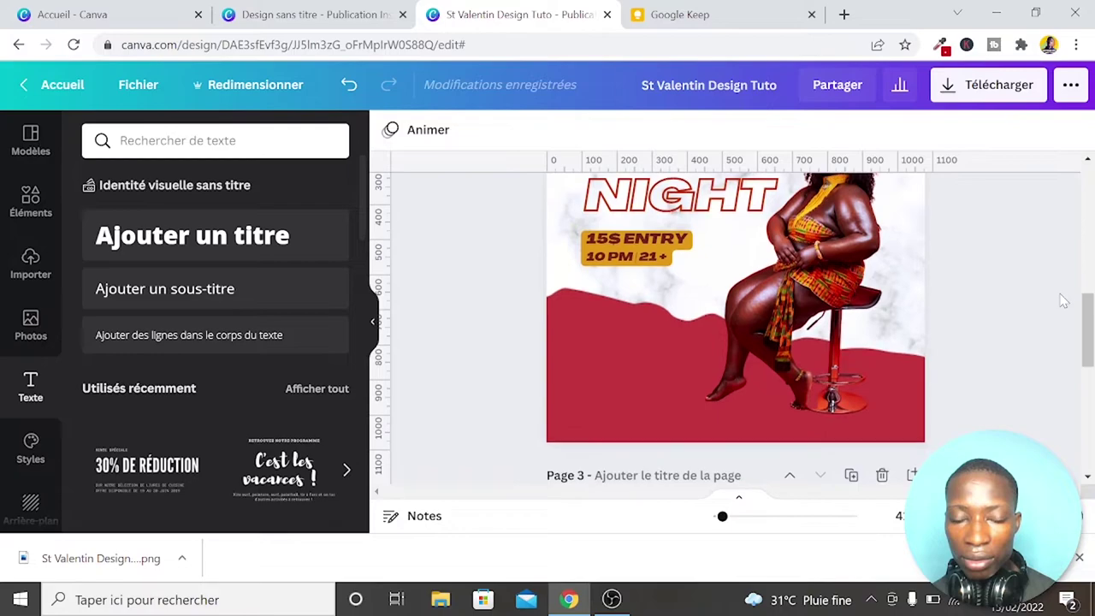
Add a subtitle text box reading 'Valentine's Day' to page 2
click(205, 306)
key(BackSpace)
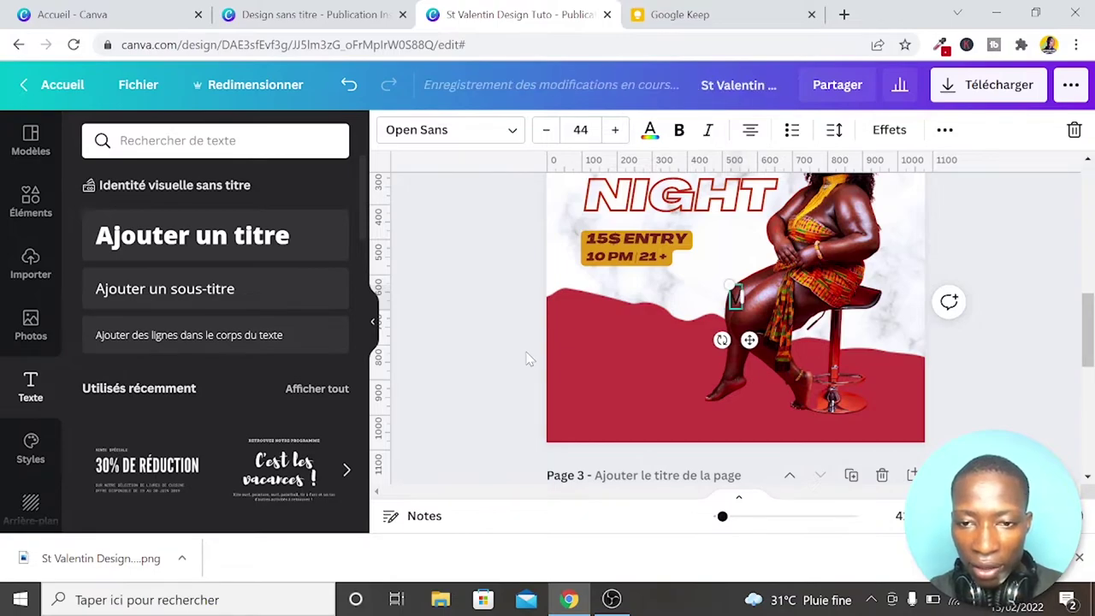
text(Valenti)
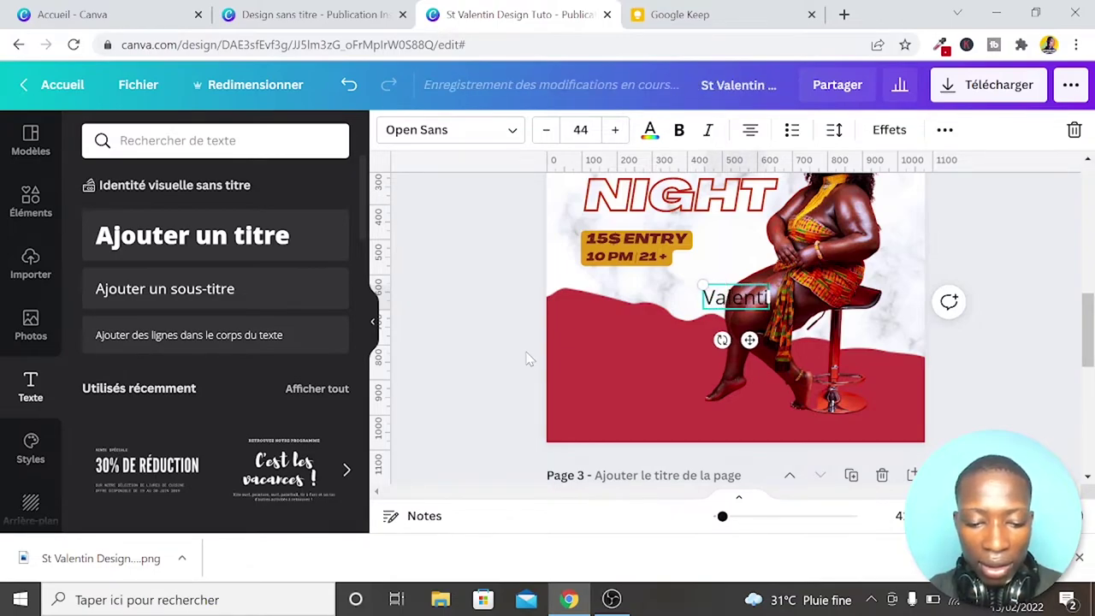
text(ne')
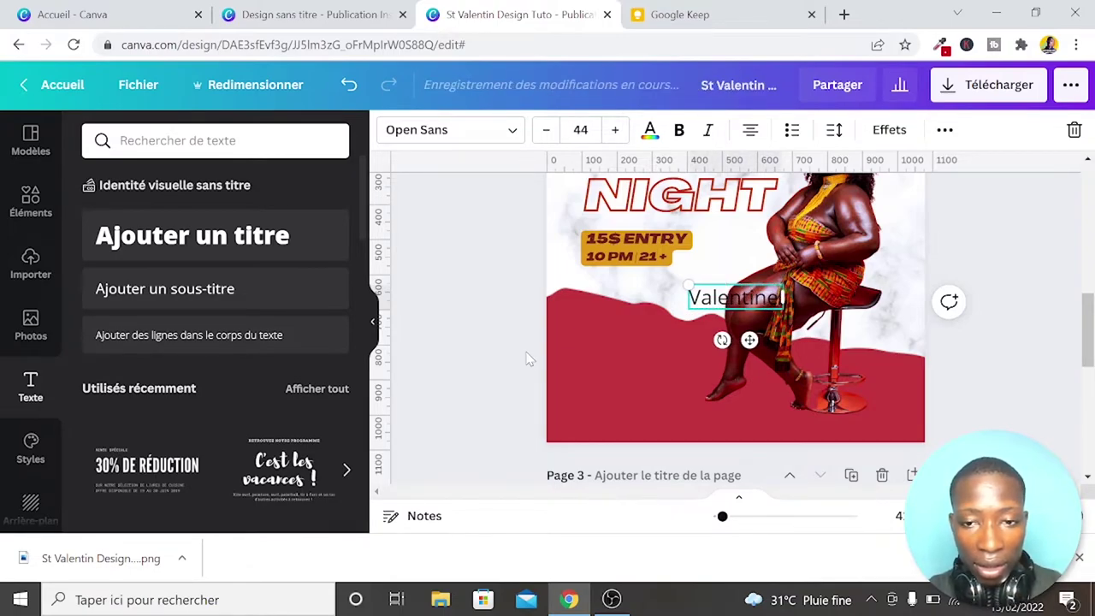
text(s Day)
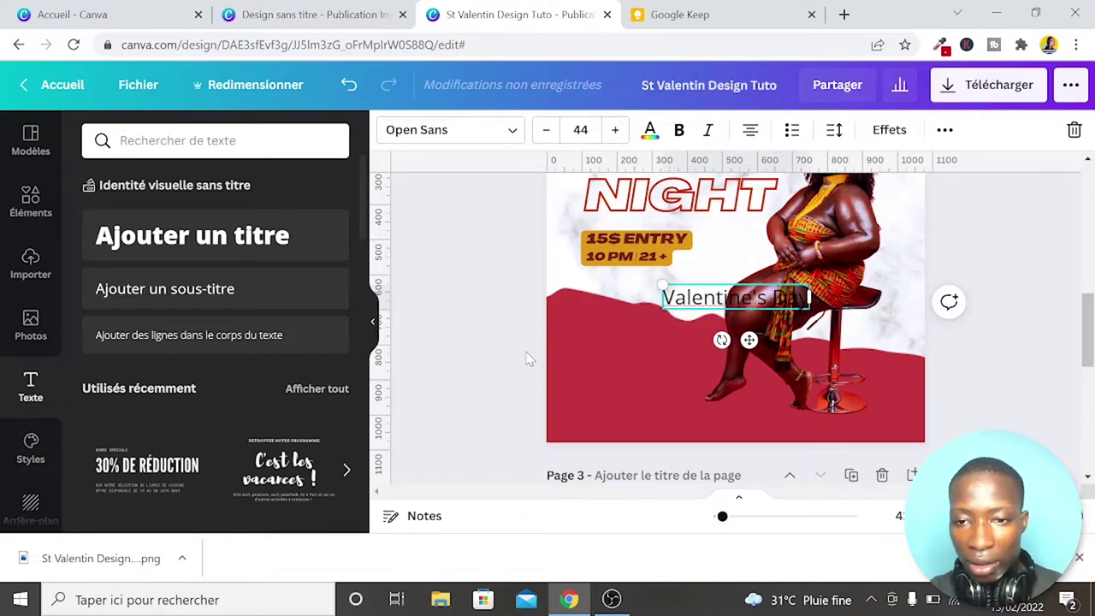
scroll(1008, 261, up, 2)
scroll(1008, 261, up, 2)
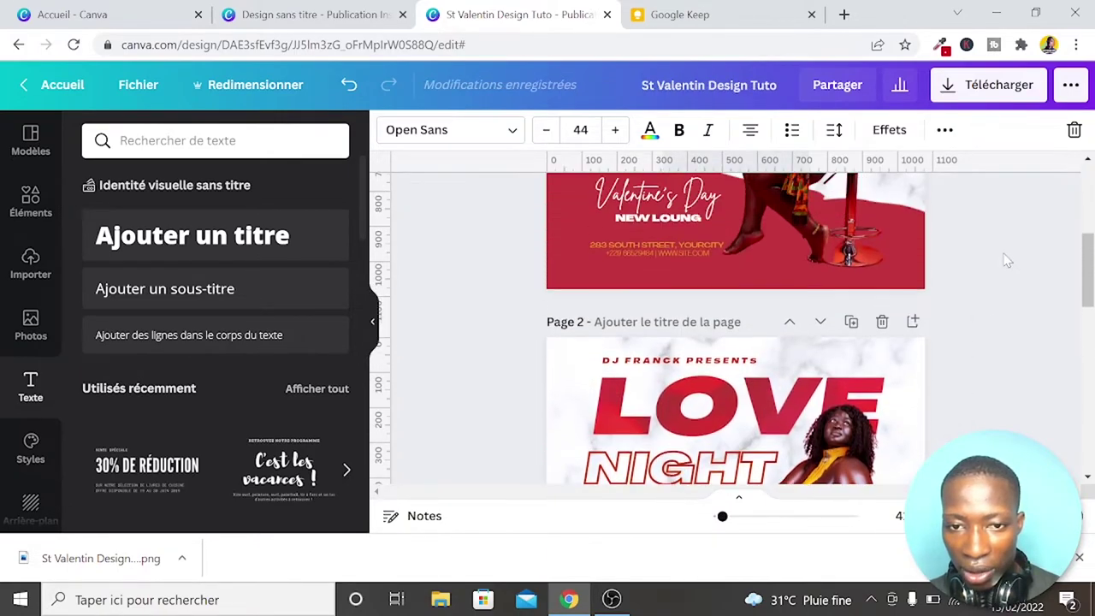
scroll(1007, 261, down, 3)
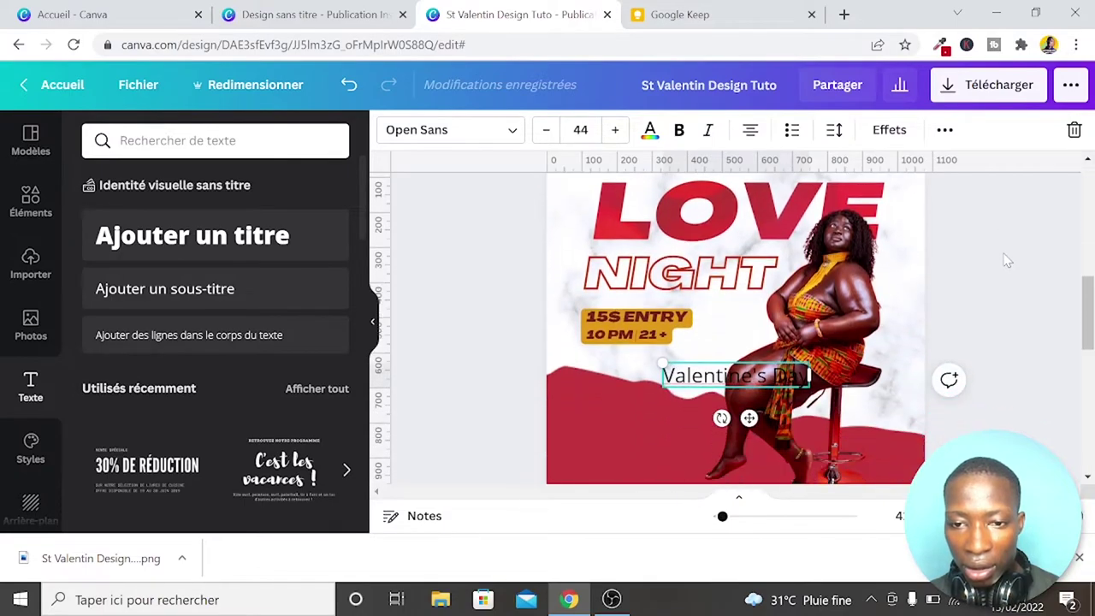
Place a copy of Valentine's Day lower down and rewrite it as 'NEW LOUNG'
click(993, 381)
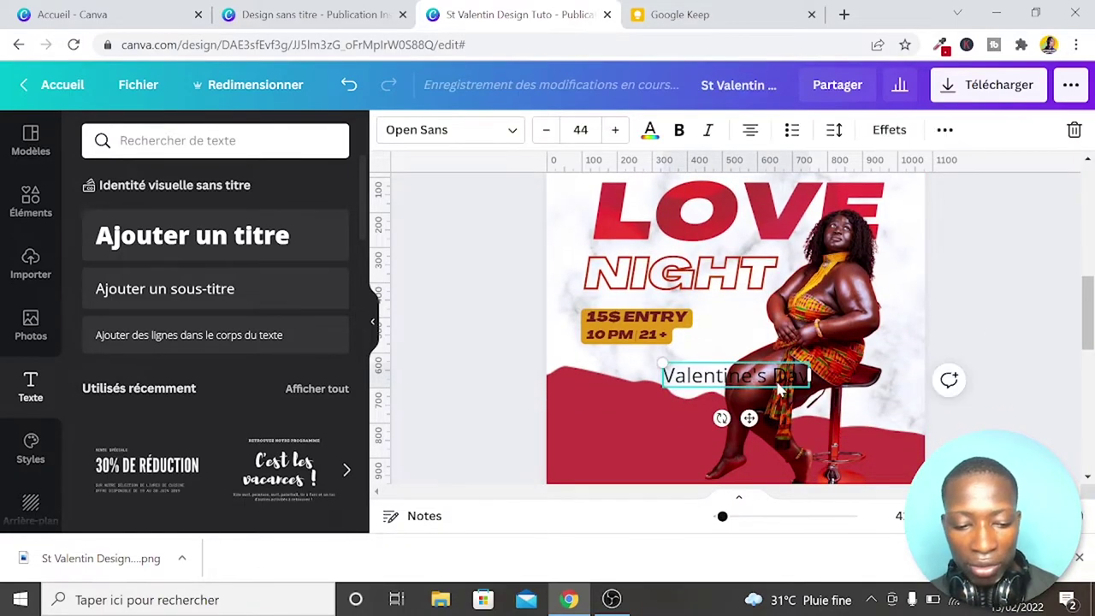
mouse_move(774, 380)
mouse_down()
mouse_move(780, 387)
mouse_move(697, 427)
mouse_up()
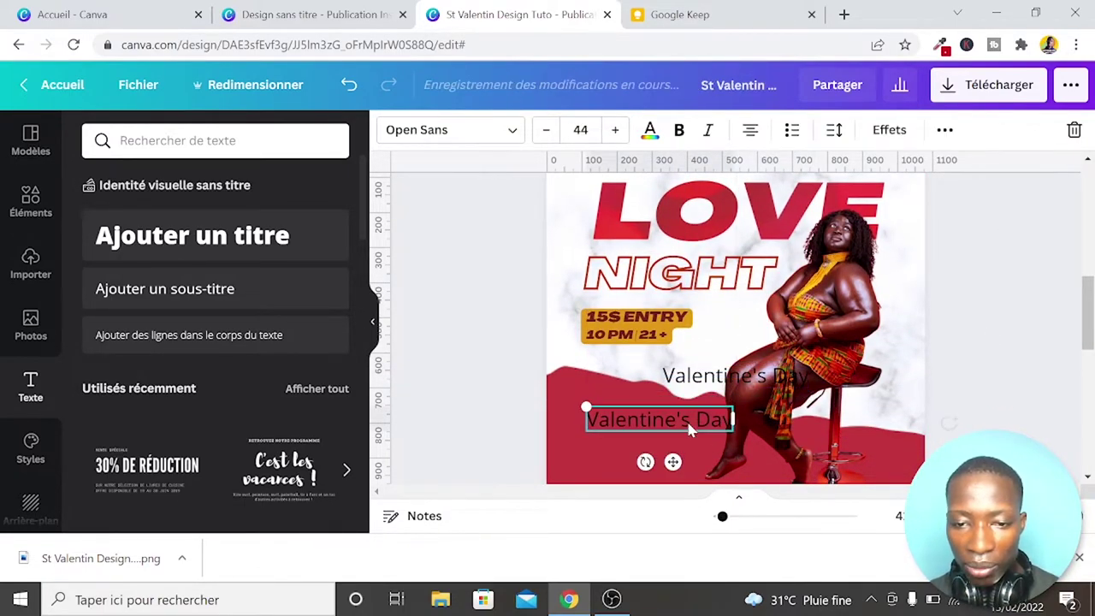
double_click(676, 419)
text(N)
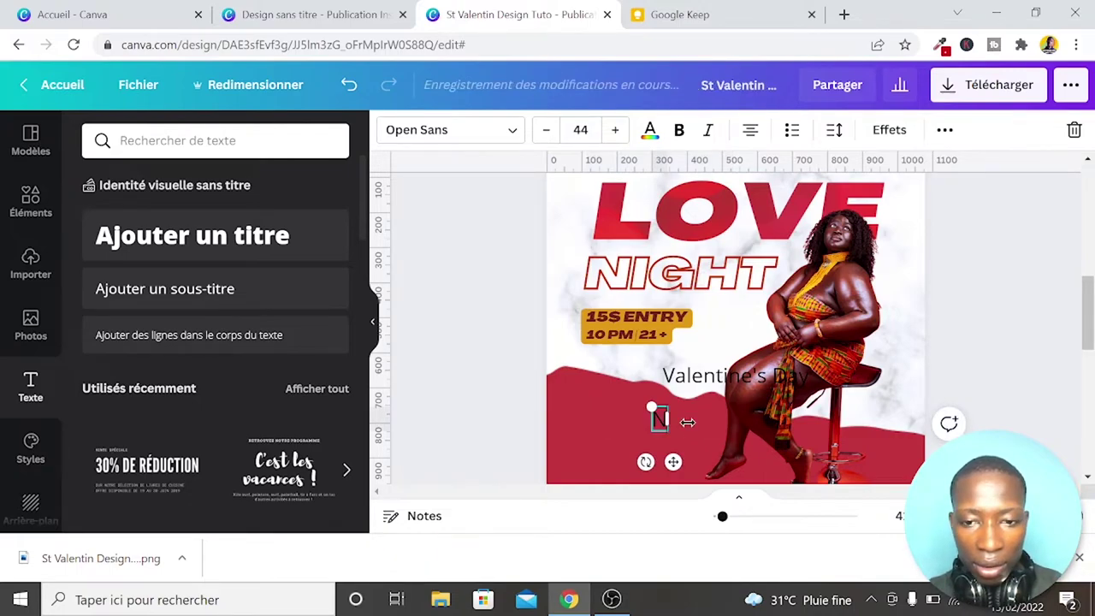
text(EW )
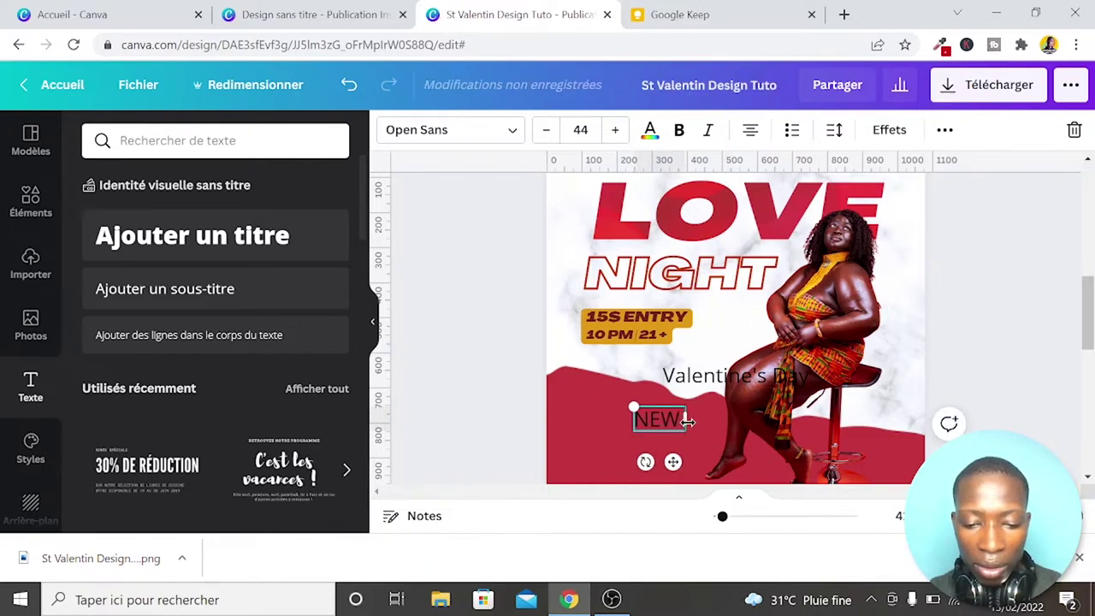
text(LOUNG)
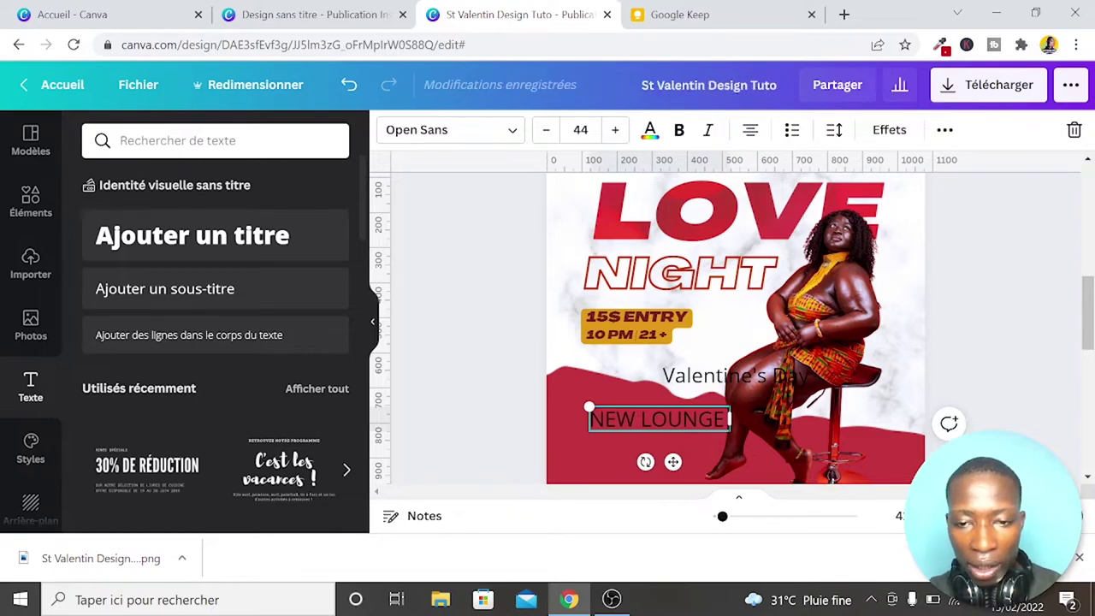
scroll(1091, 278, down, 5)
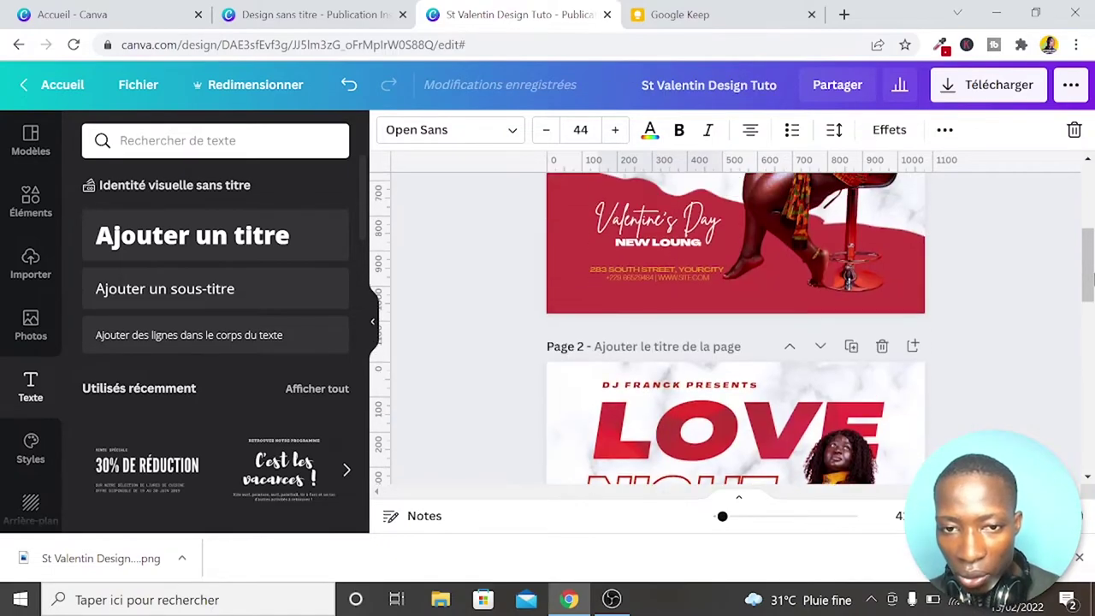
scroll(1091, 278, up, 3)
scroll(1091, 278, down, 4)
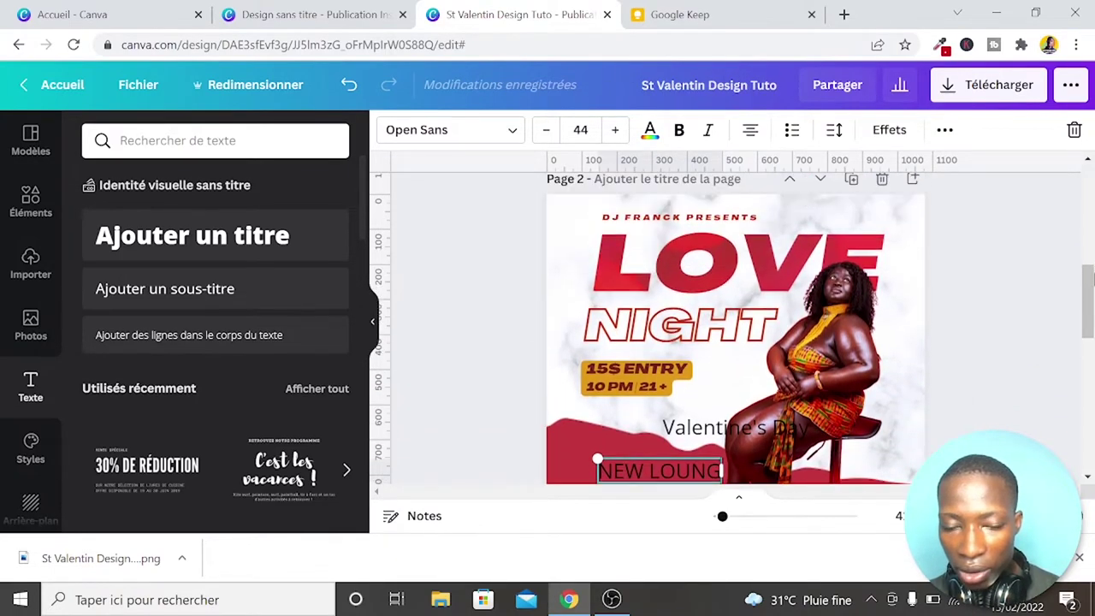
scroll(1091, 278, up, 2)
scroll(1091, 278, down, 4)
scroll(1091, 278, up, 1)
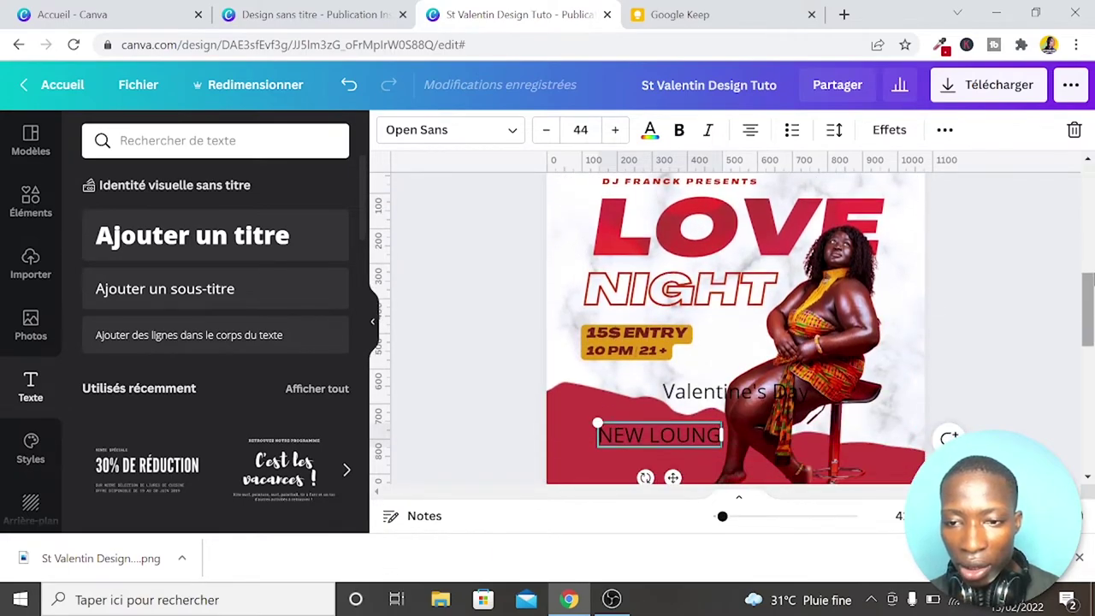
scroll(1090, 283, down, 1)
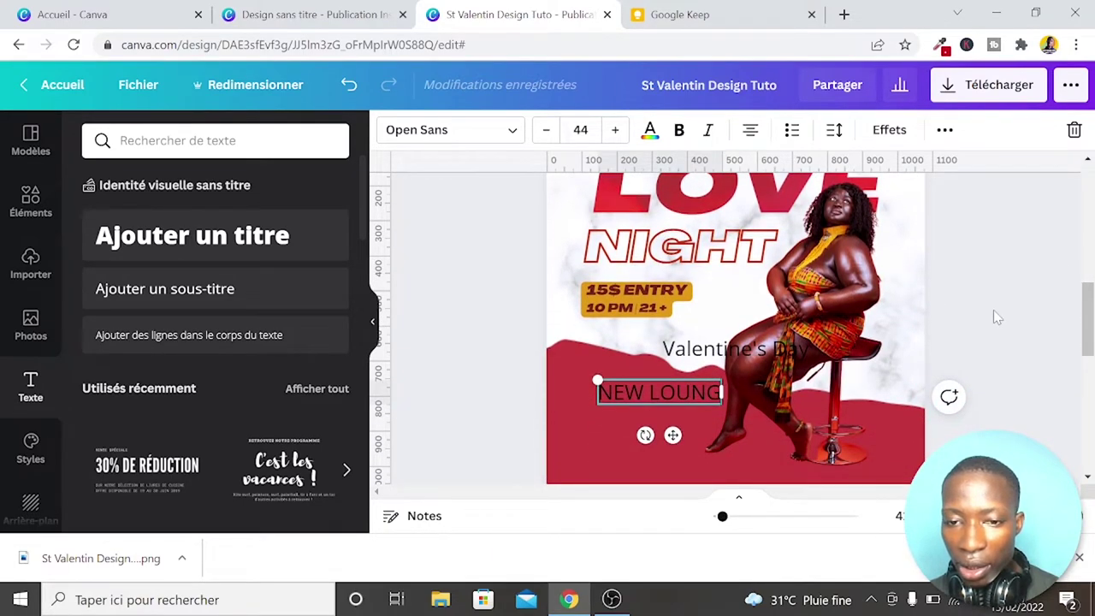
scroll(996, 317, down, 1)
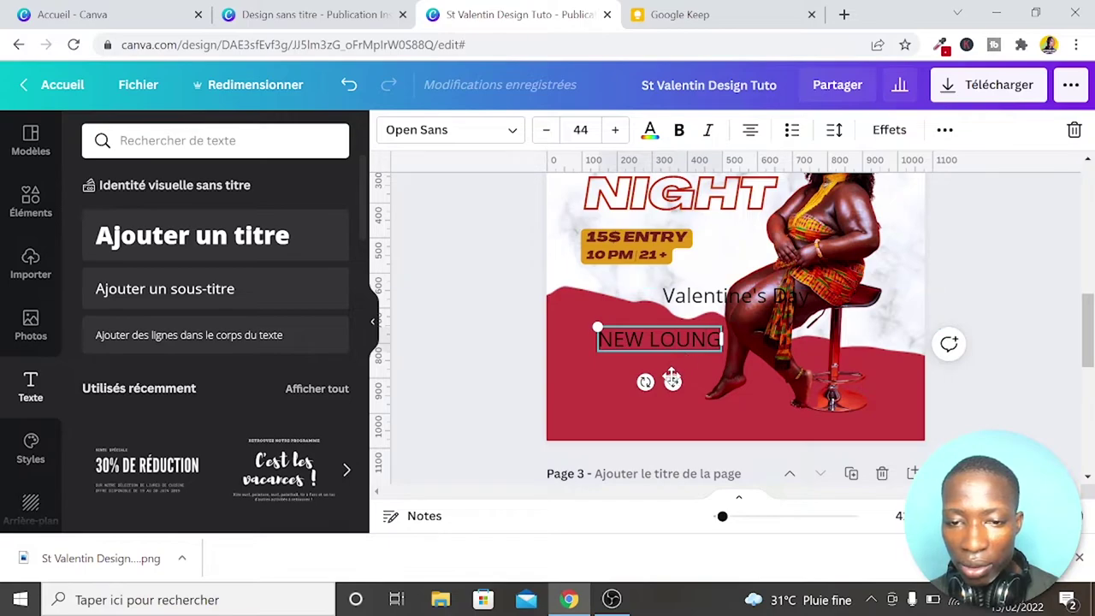
Duplicate the NEW LOUNG text and drag the copy up onto the LOVE title
drag(673, 382, 676, 376)
key(ctrl+d)
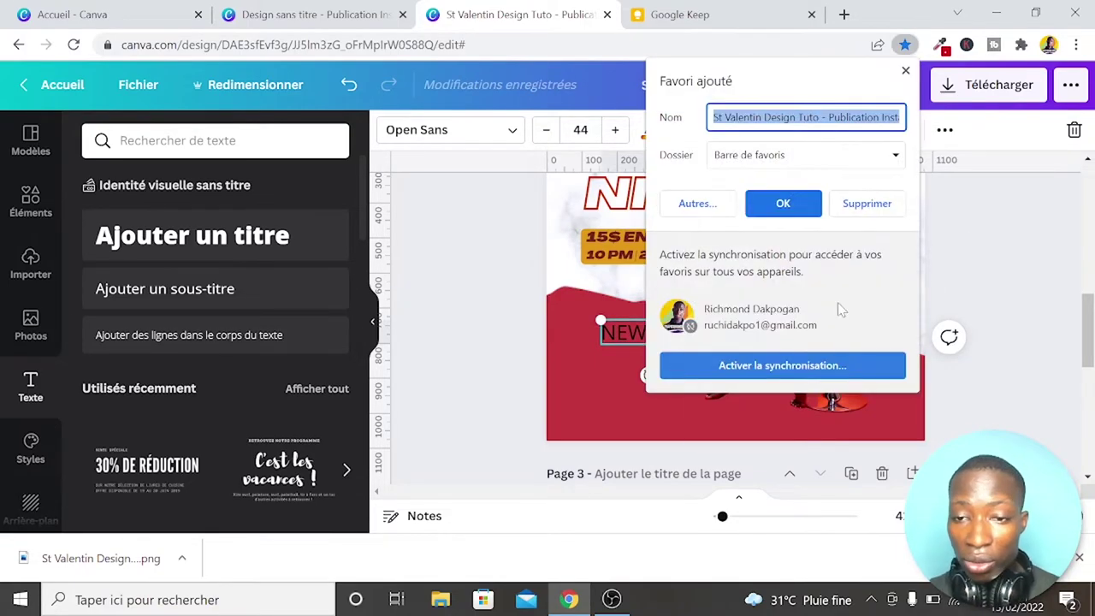
key(Escape)
key(Escape)
click(639, 334)
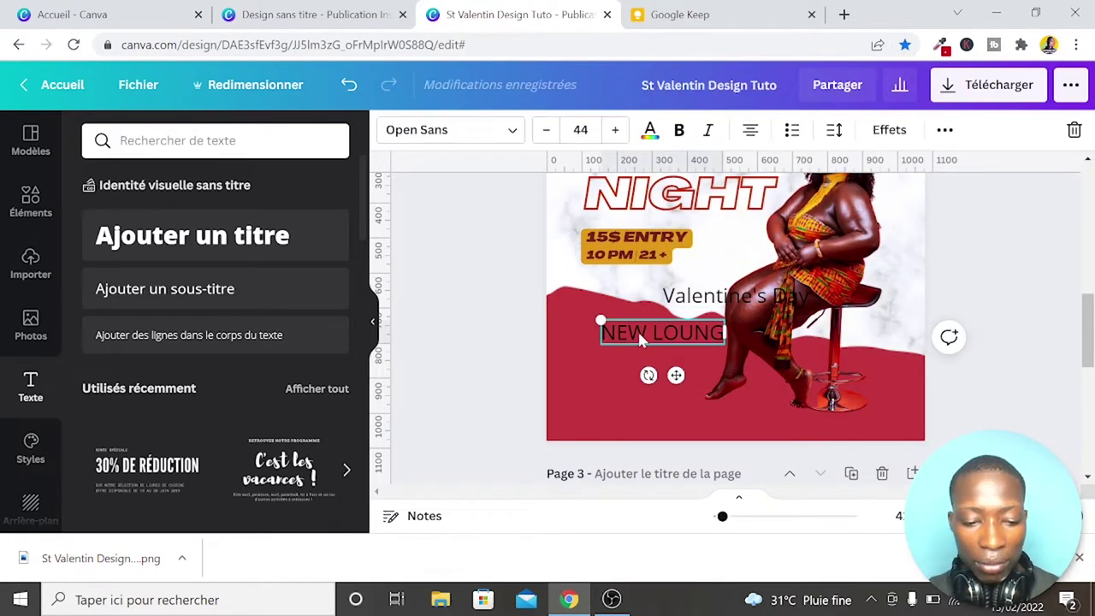
key(ctrl+d)
drag(639, 335, 683, 374)
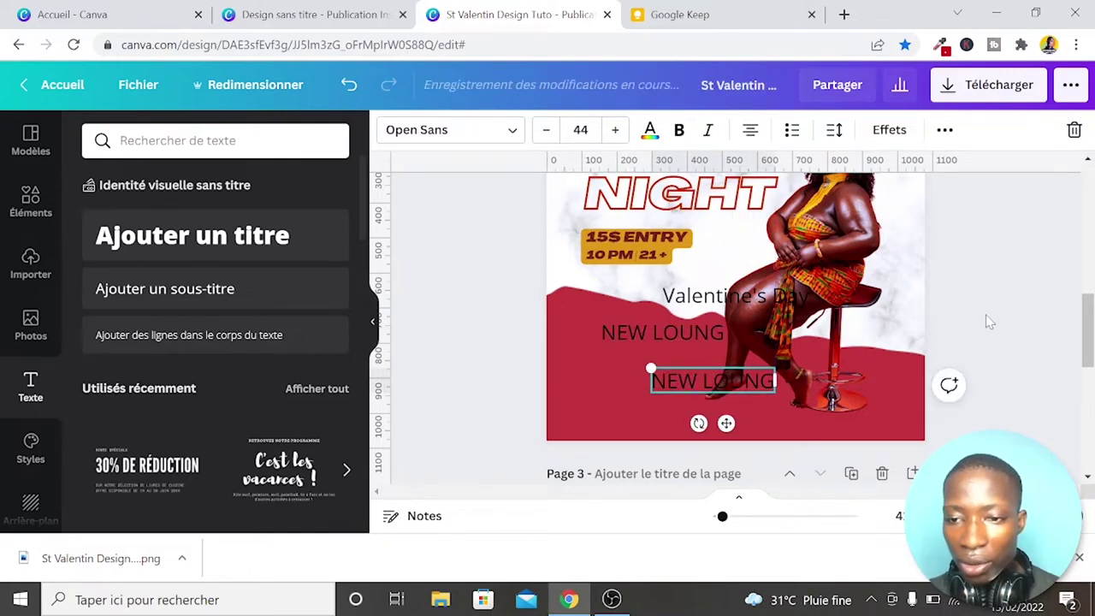
scroll(985, 314, up, 10)
scroll(985, 320, down, 2)
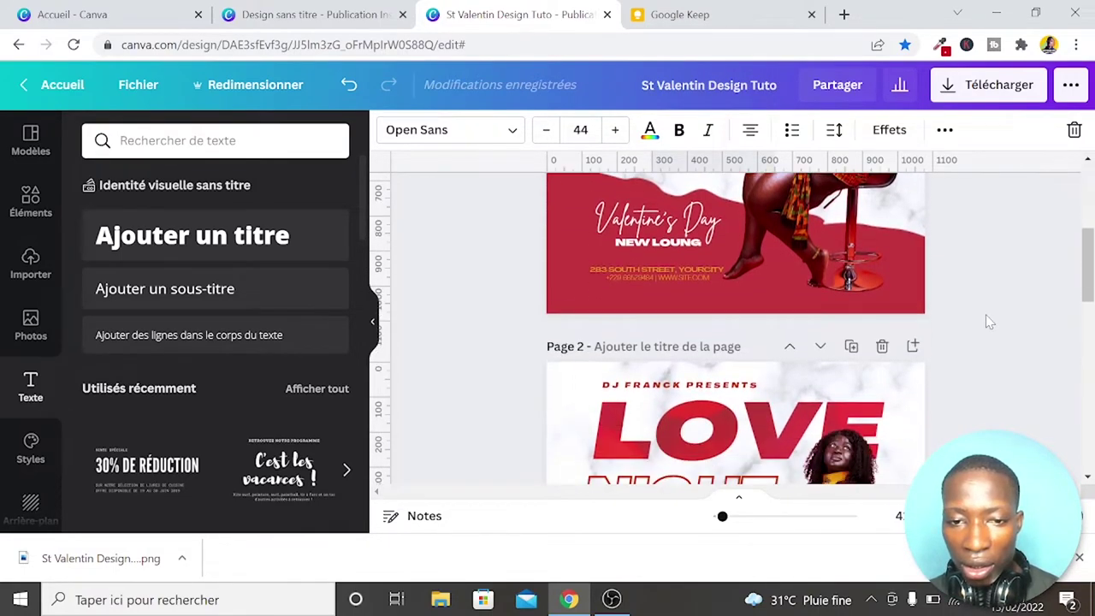
scroll(985, 321, down, 2)
scroll(986, 321, down, 2)
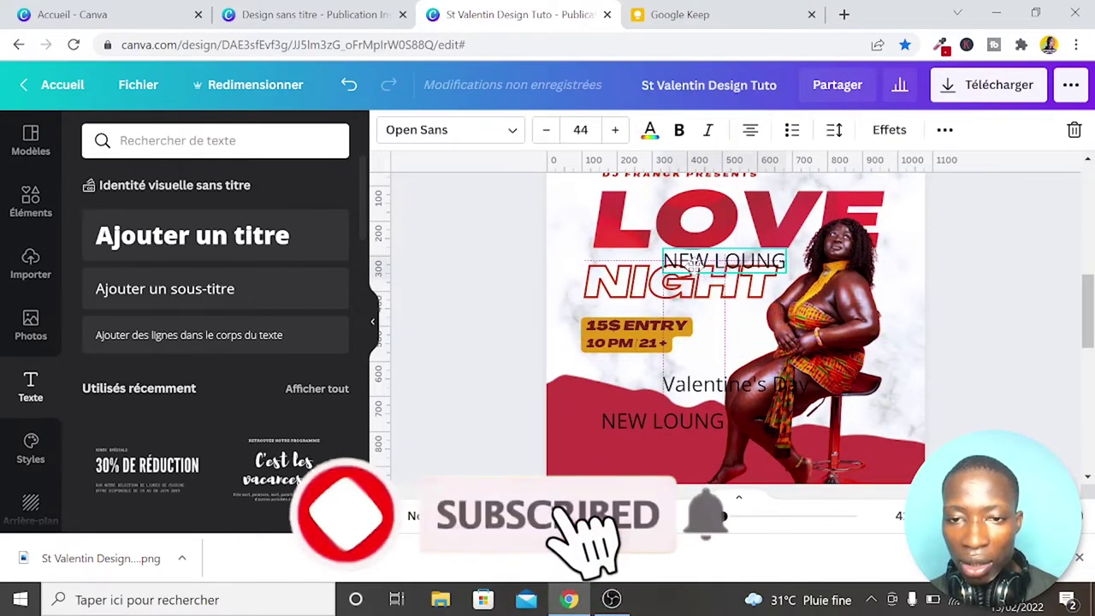
drag(694, 485, 667, 231)
scroll(464, 243, up, 2)
scroll(463, 243, up, 1)
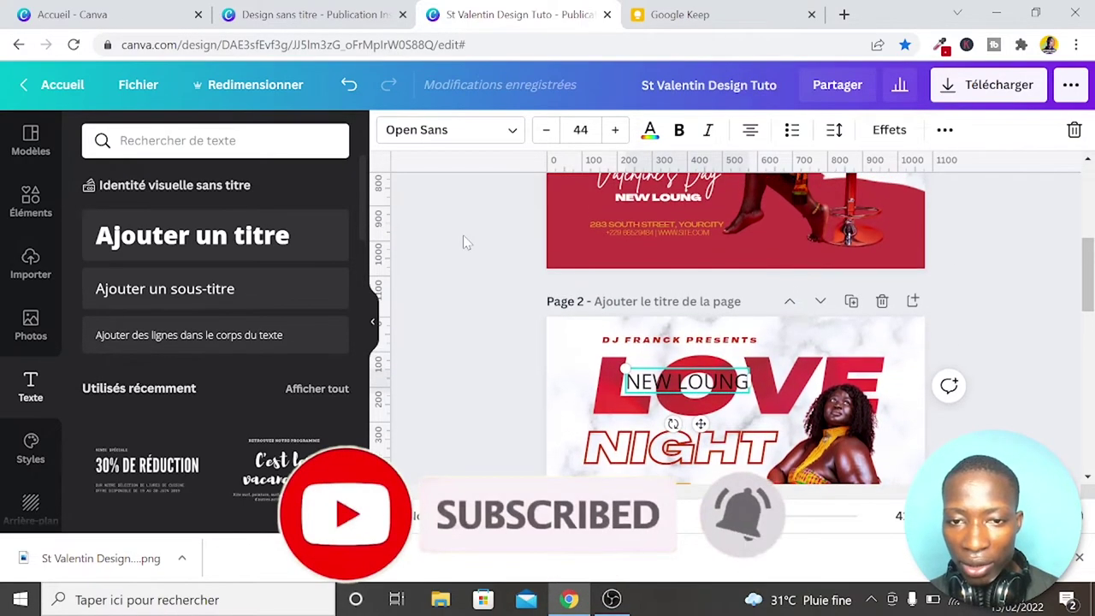
triple_click(680, 381)
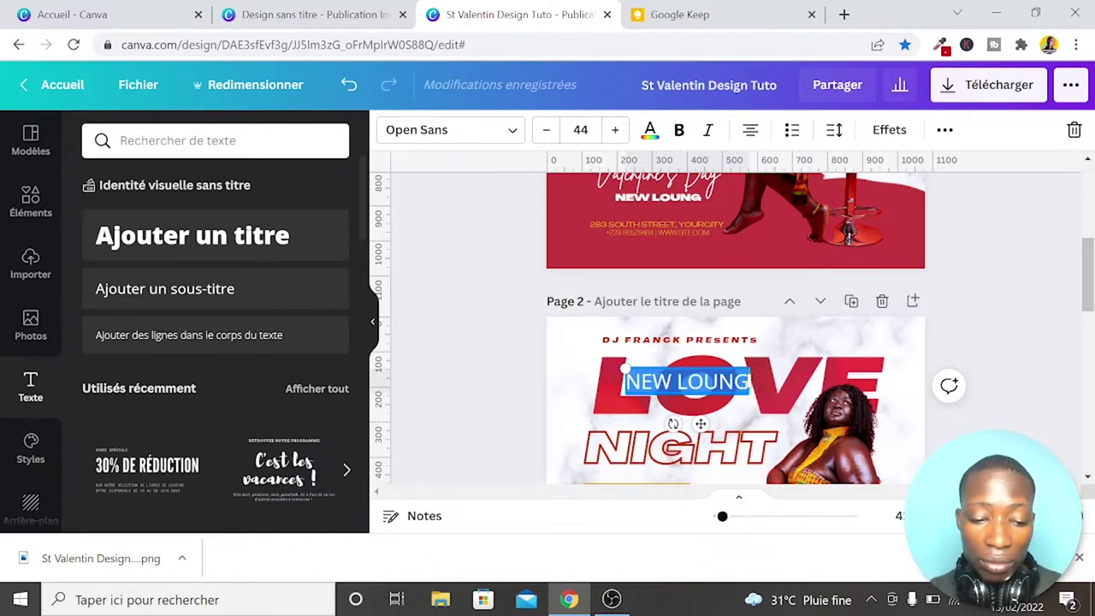
text(e)
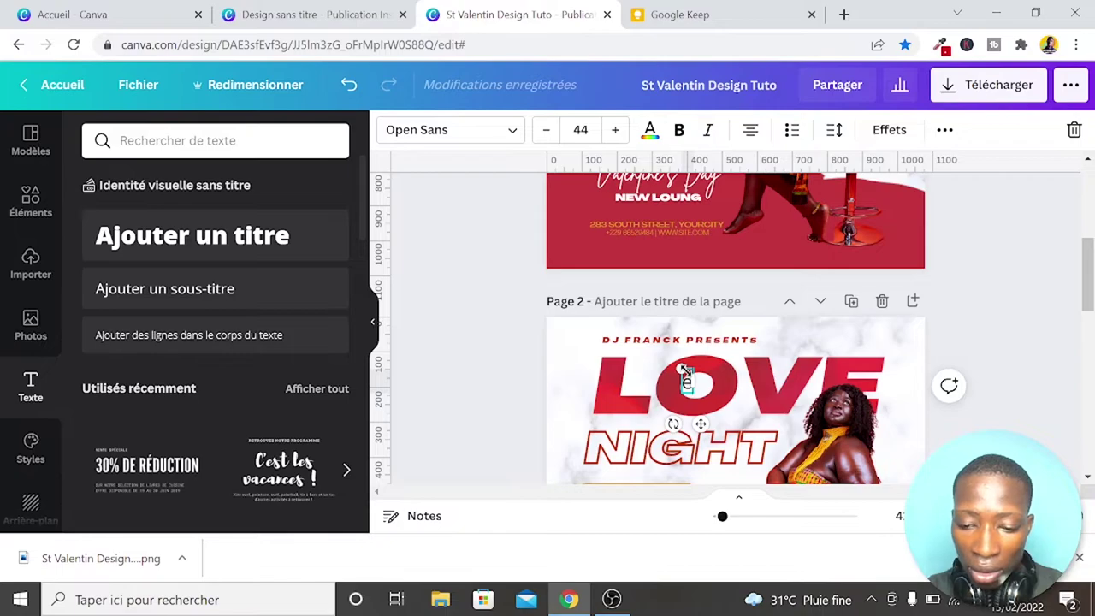
key(BackSpace)
text(83)
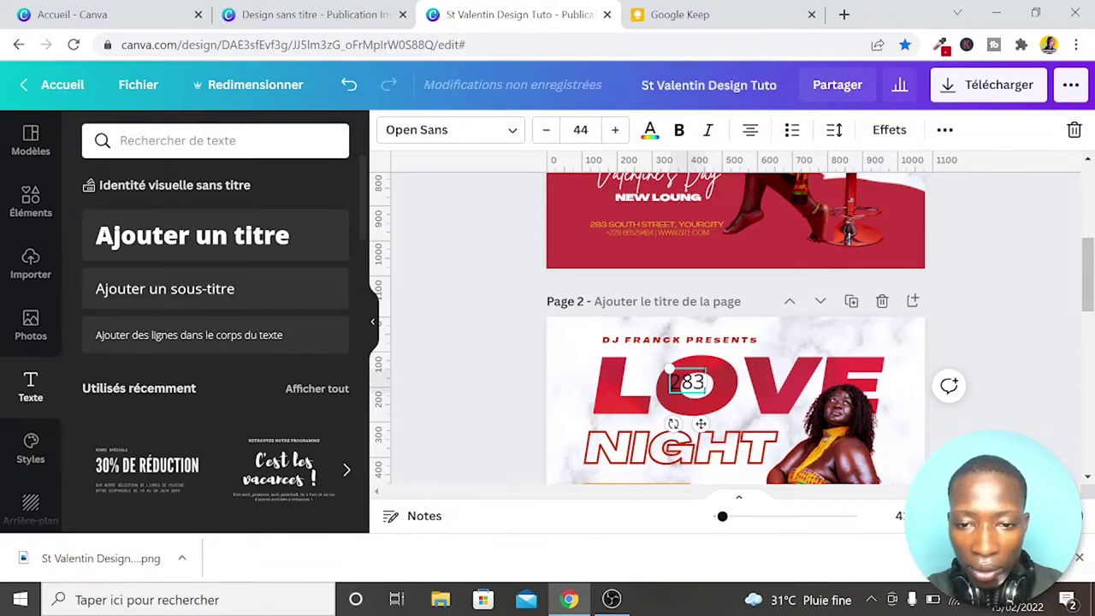
text( SO)
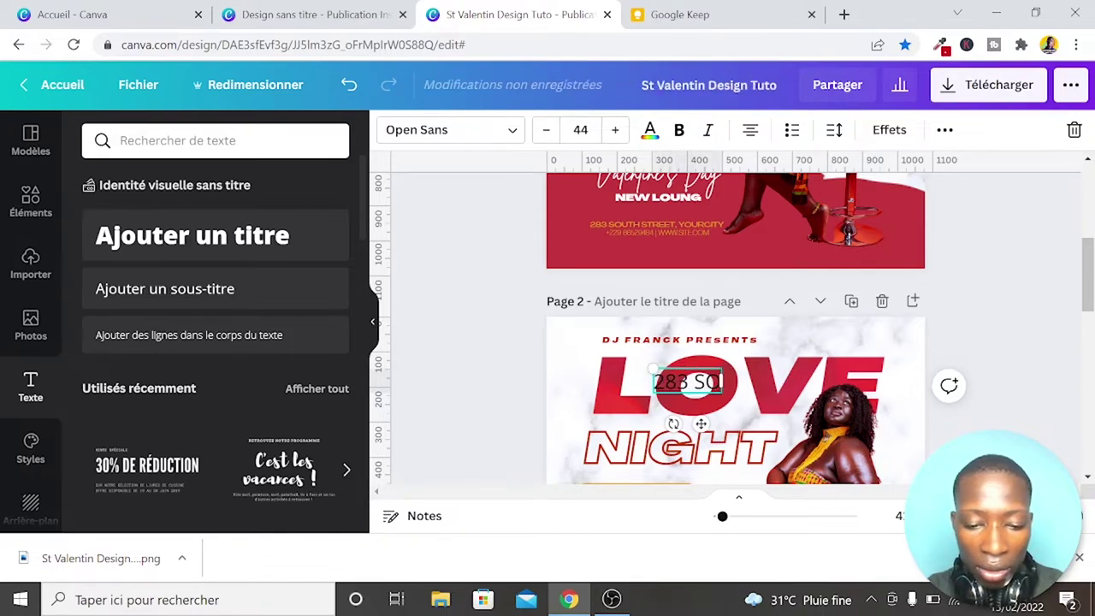
text(UTH)
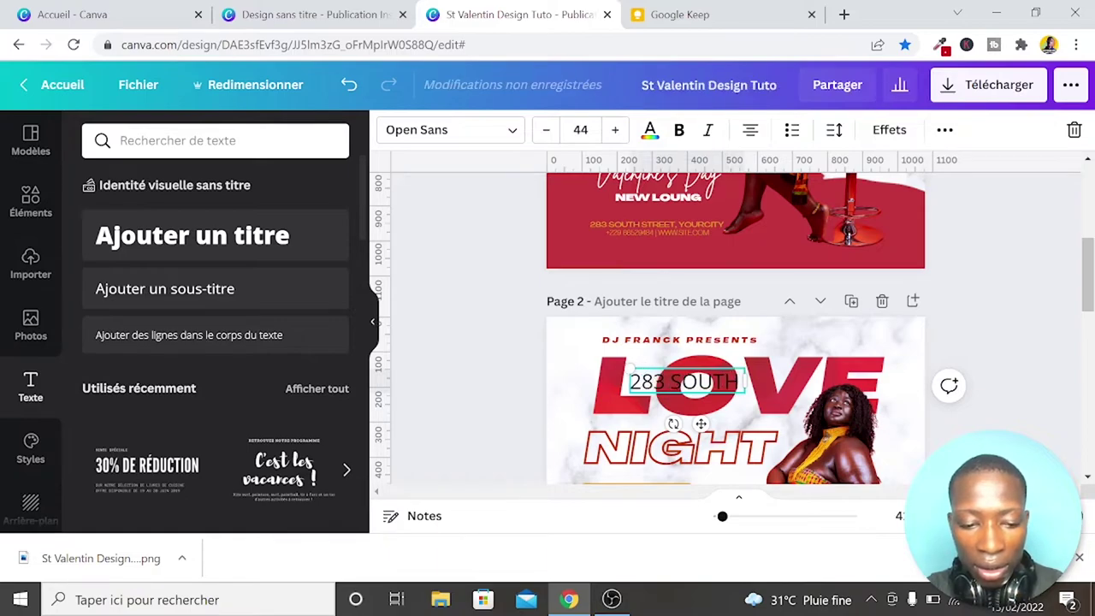
text( STREET)
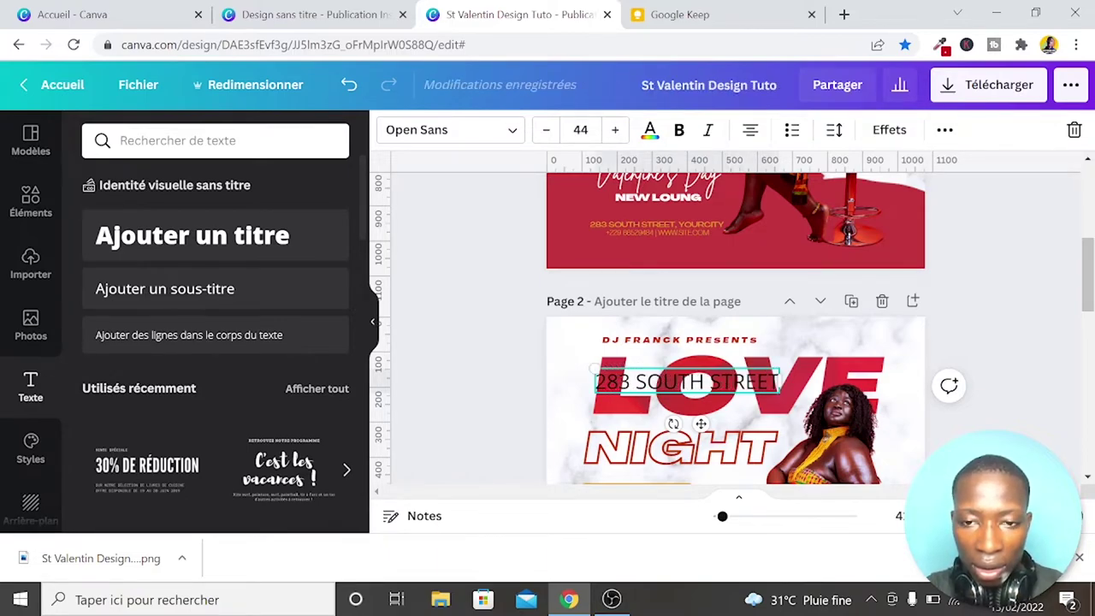
text(,)
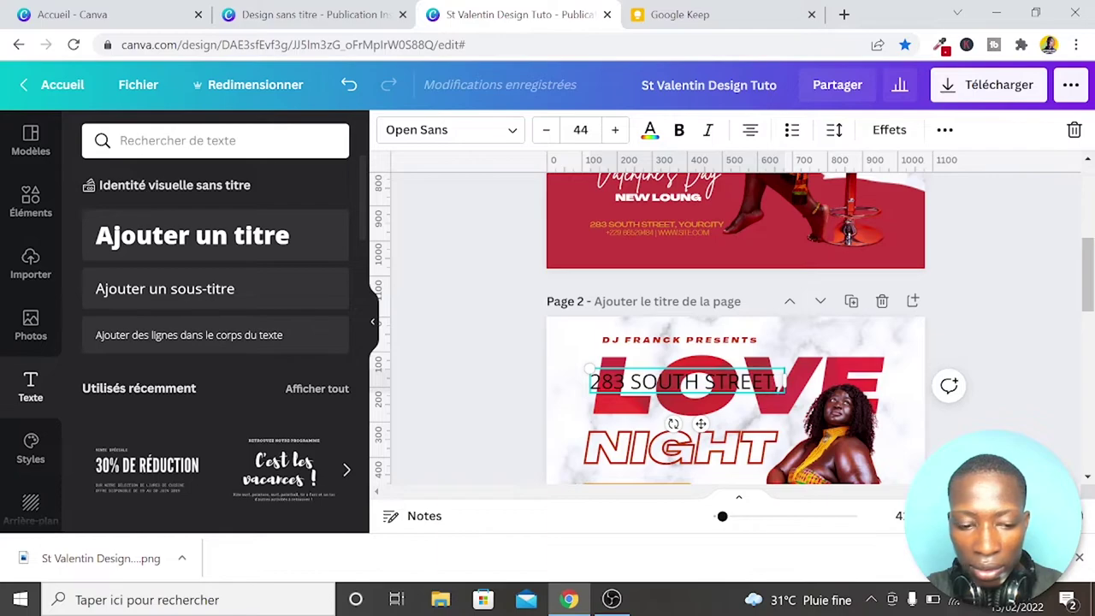
text( YOURC)
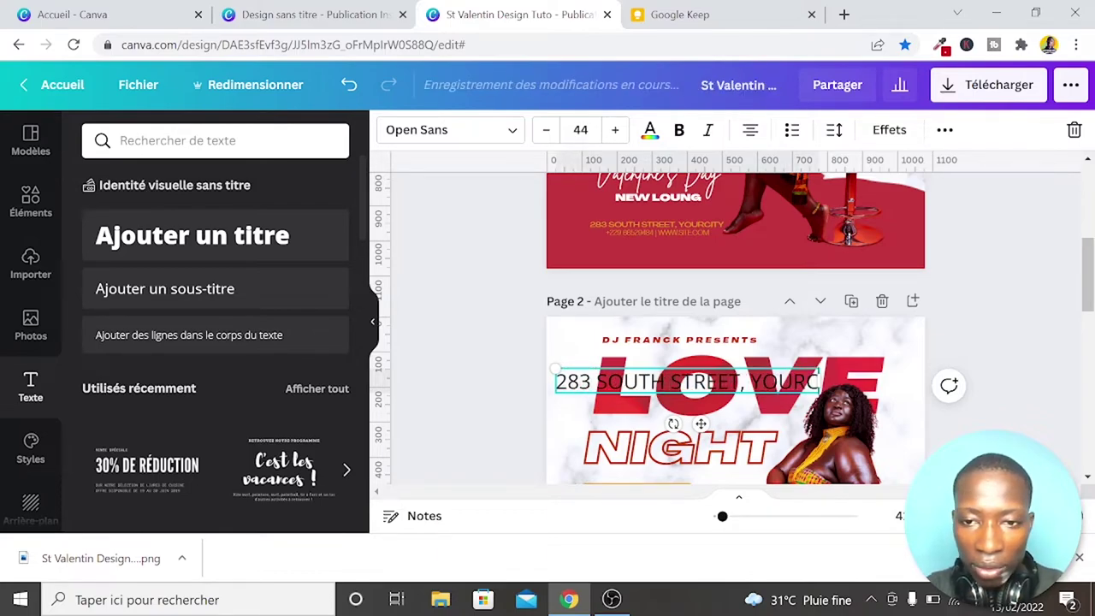
text(ITY)
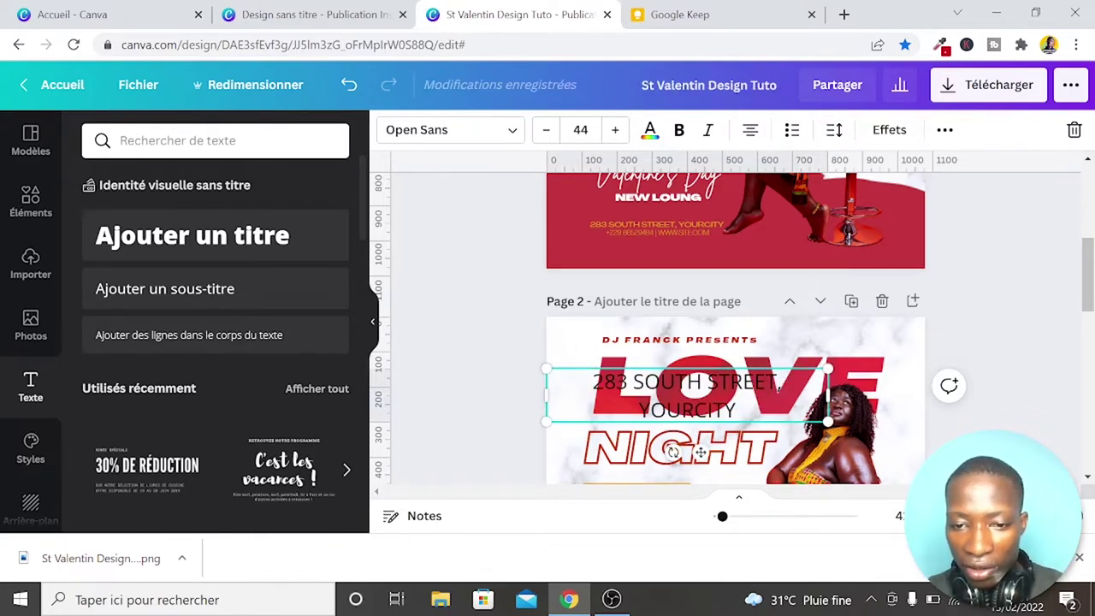
key(Return)
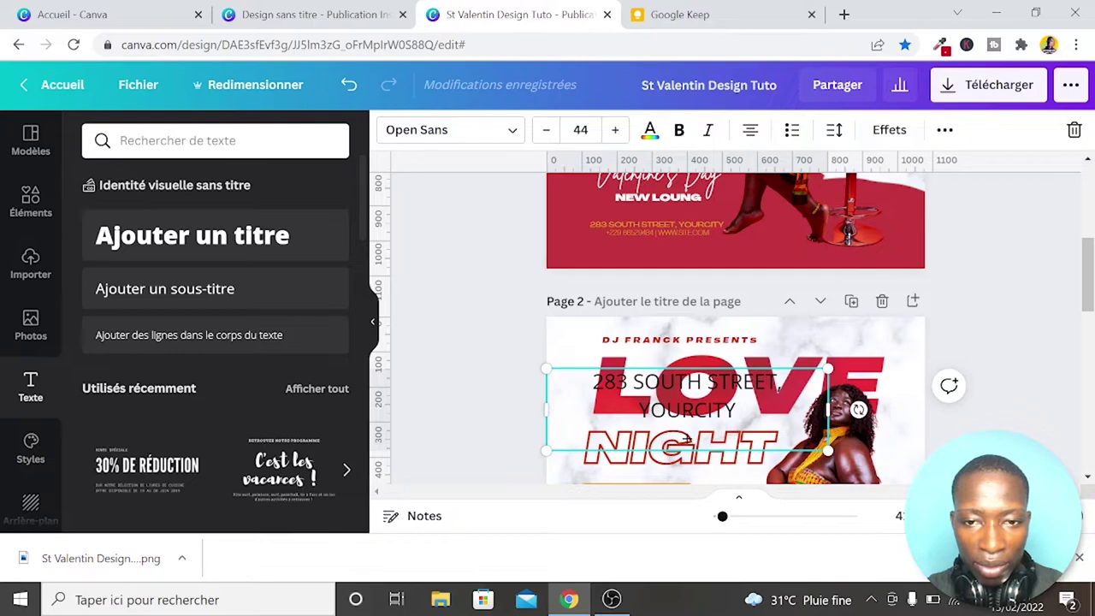
text(29)
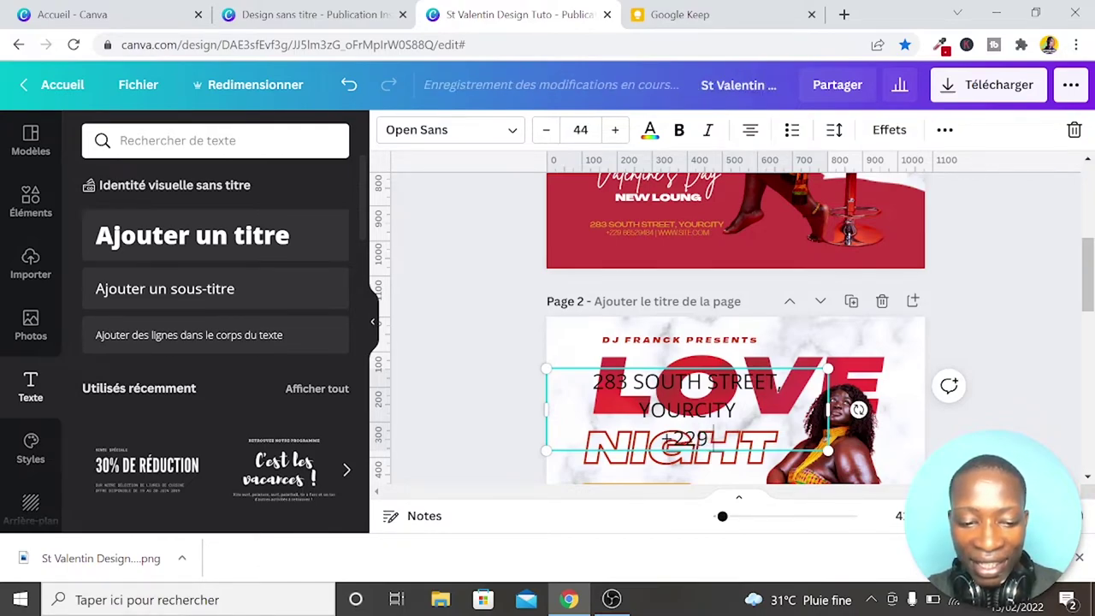
text( 665294)
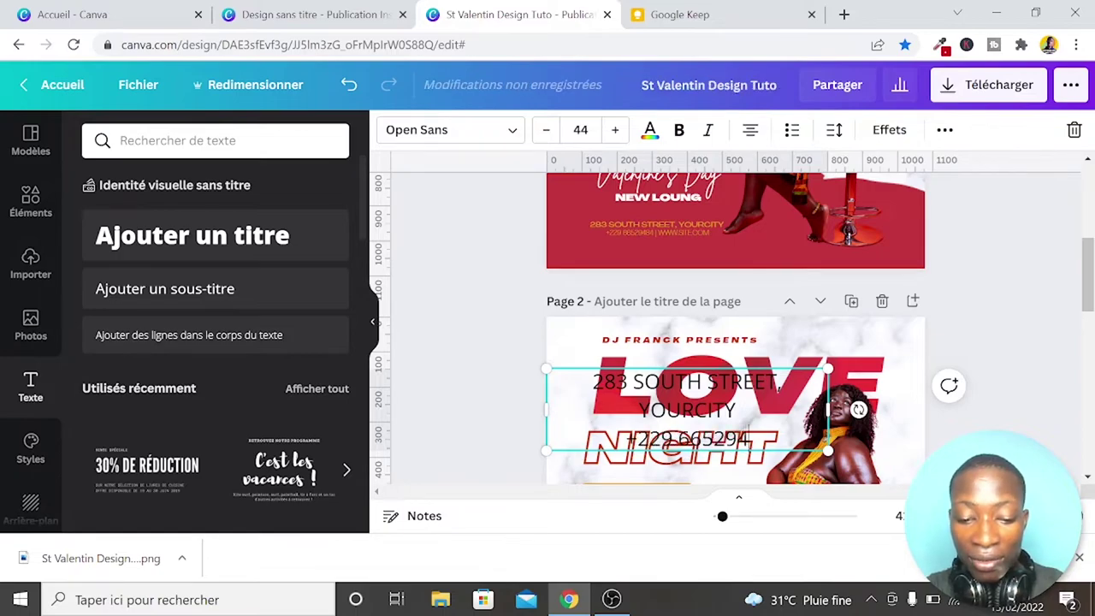
text(84)
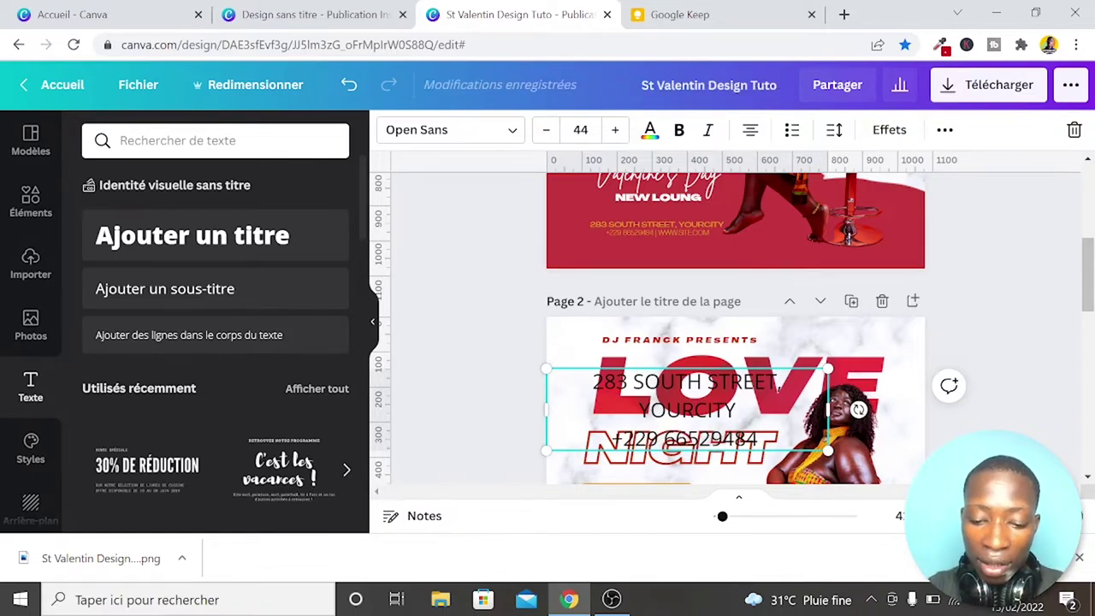
text( | )
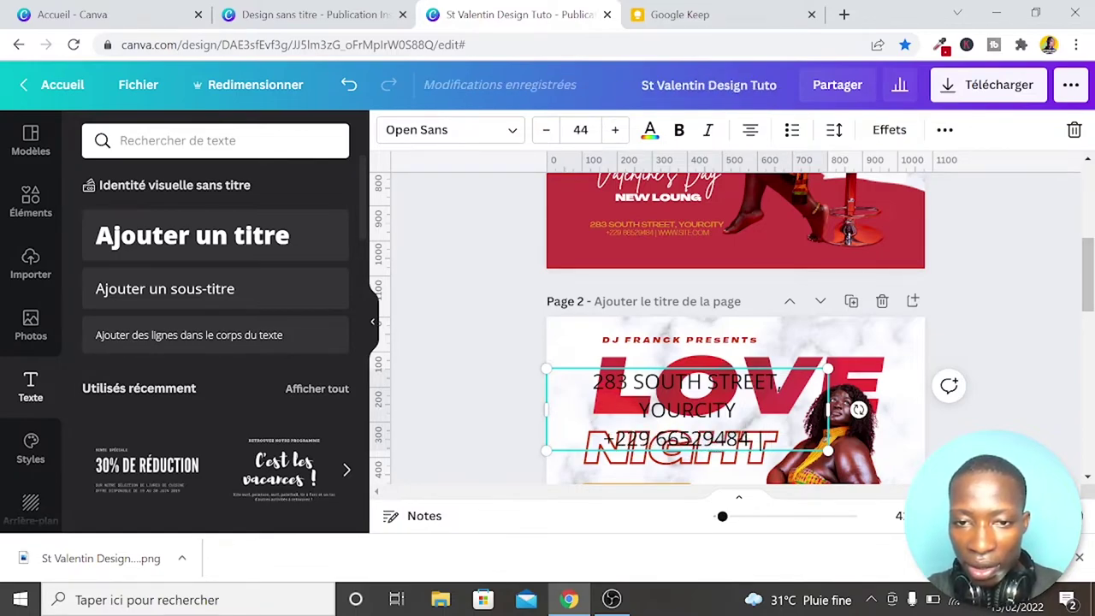
text(WWW)
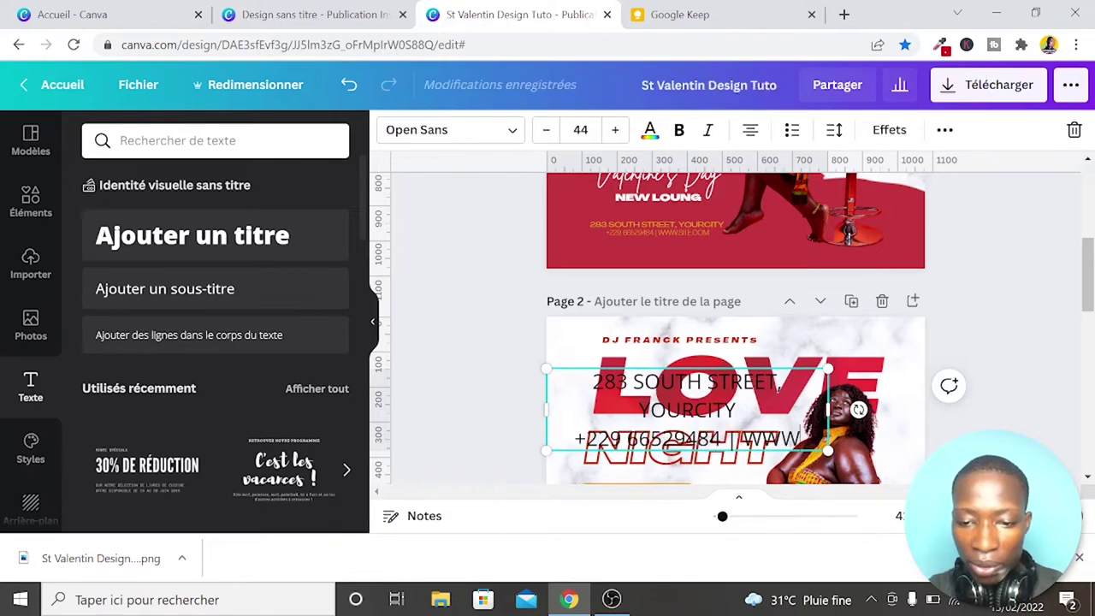
text(.)
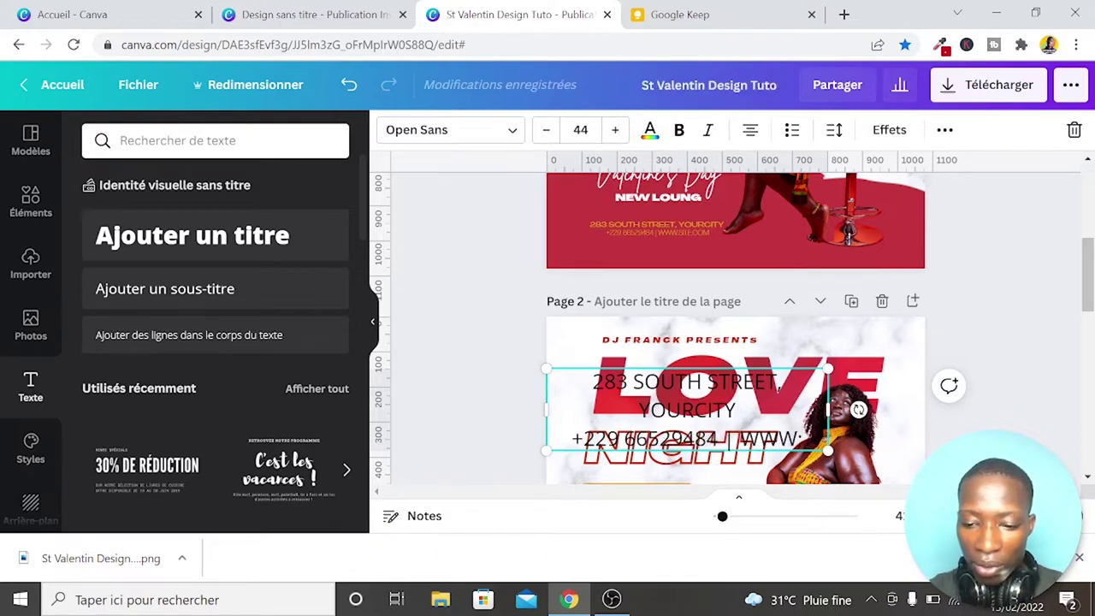
key(BackSpace)
key(BackSpace)
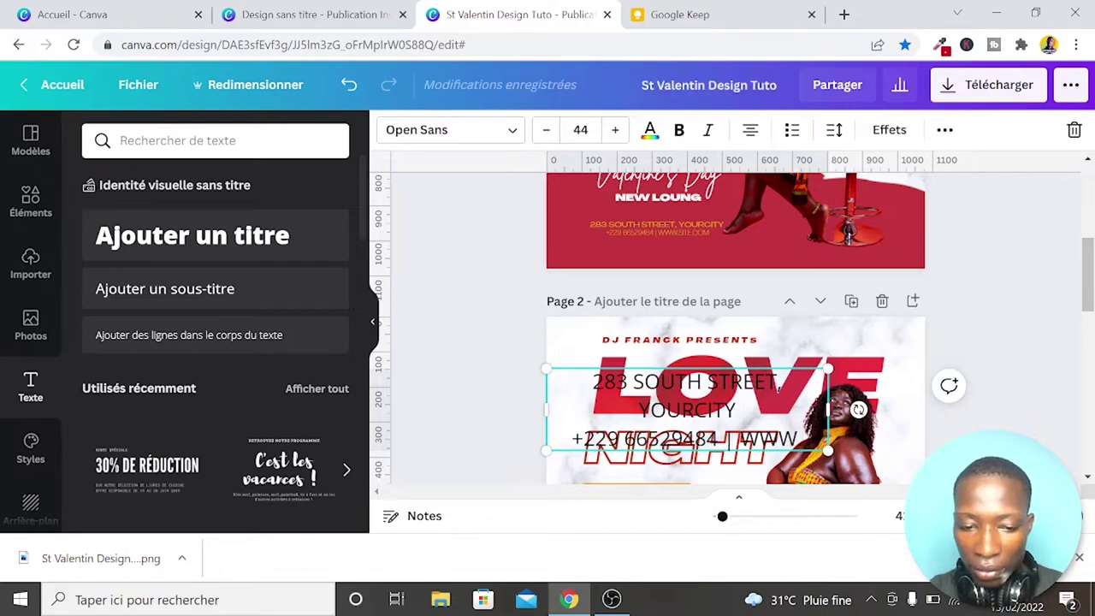
text(.SIT)
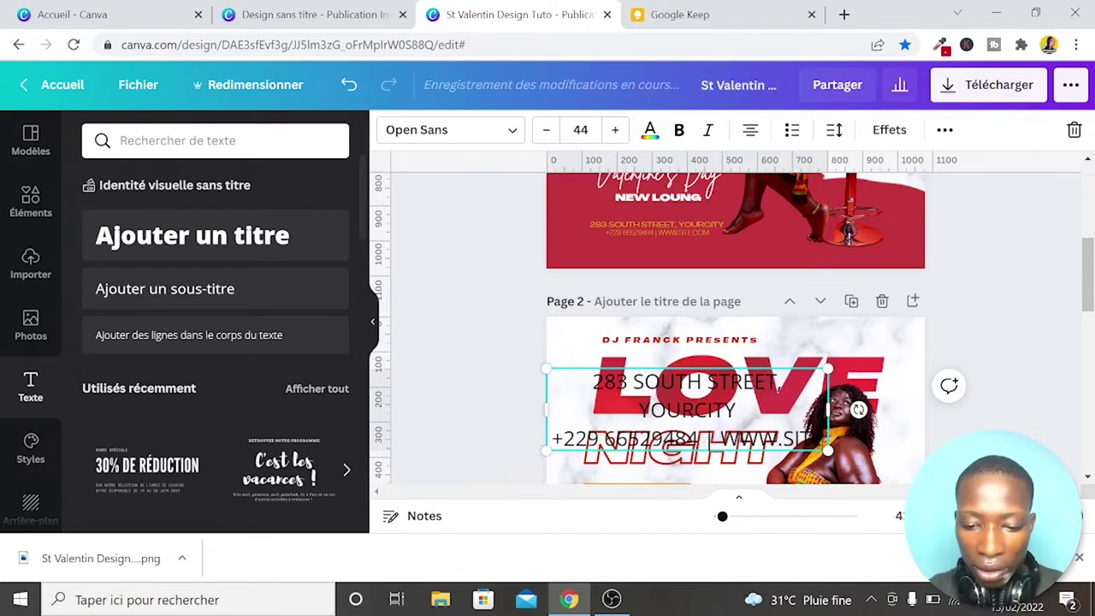
text(E)
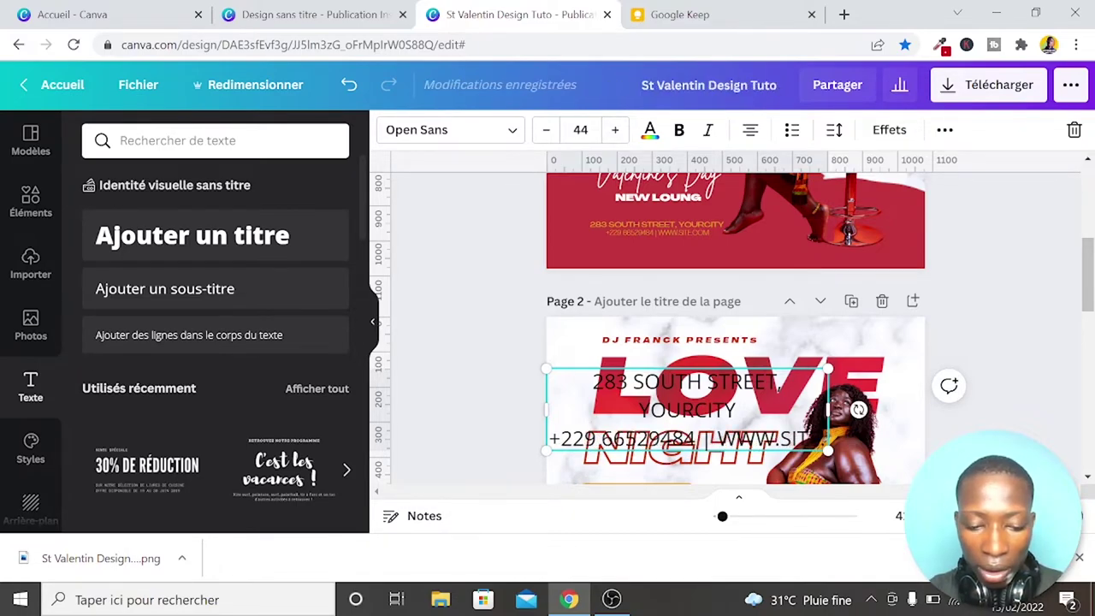
text(.COM)
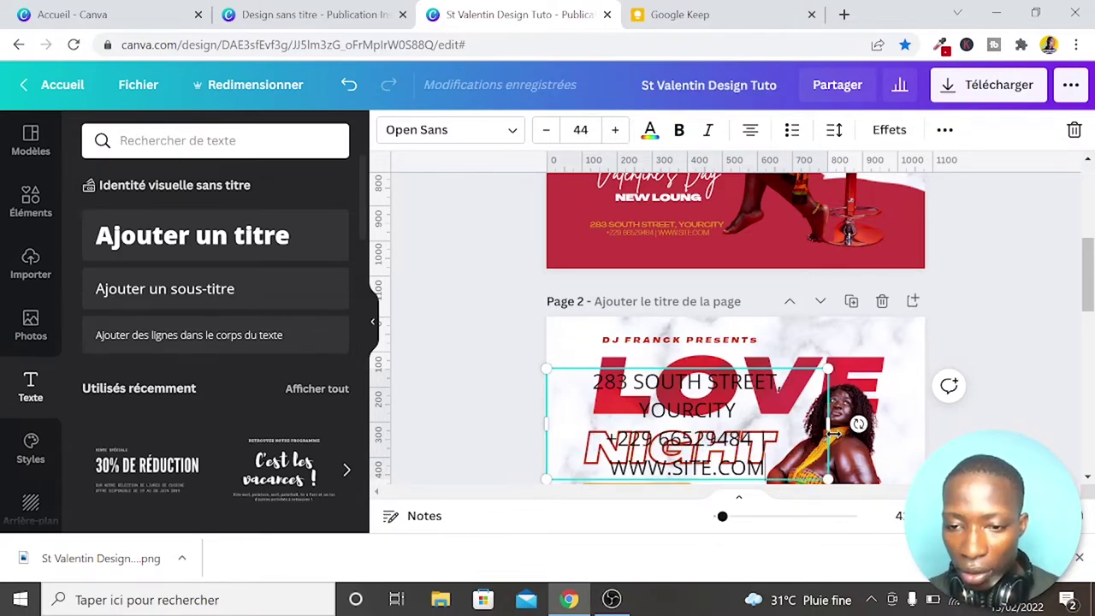
drag(832, 433, 888, 429)
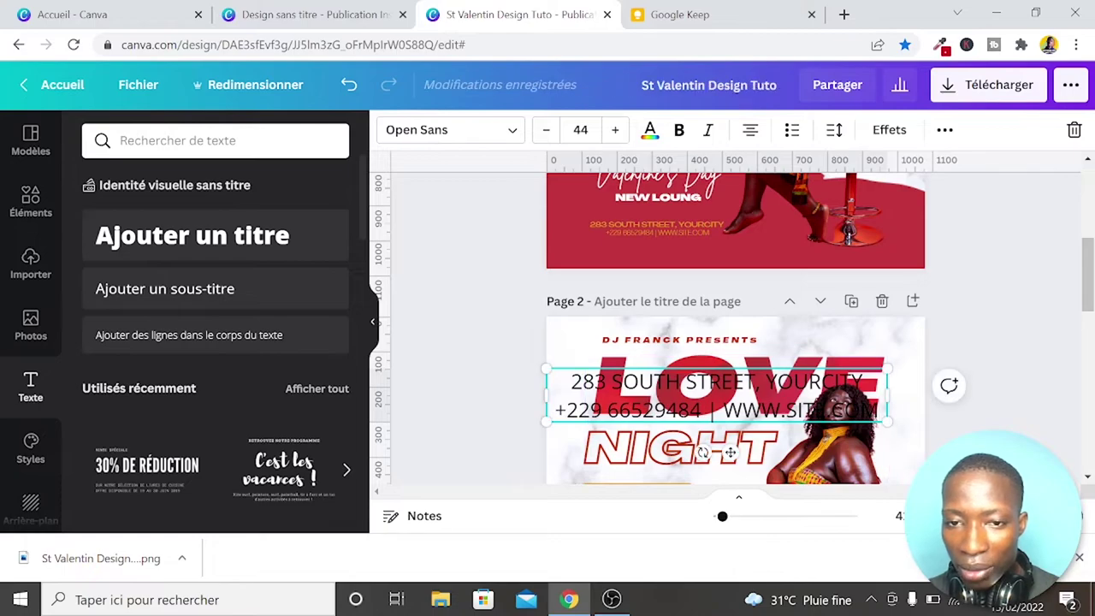
click(987, 343)
Move the contact text off LOVE, shrink it and place it in the bottom red area
scroll(984, 342, down, 2)
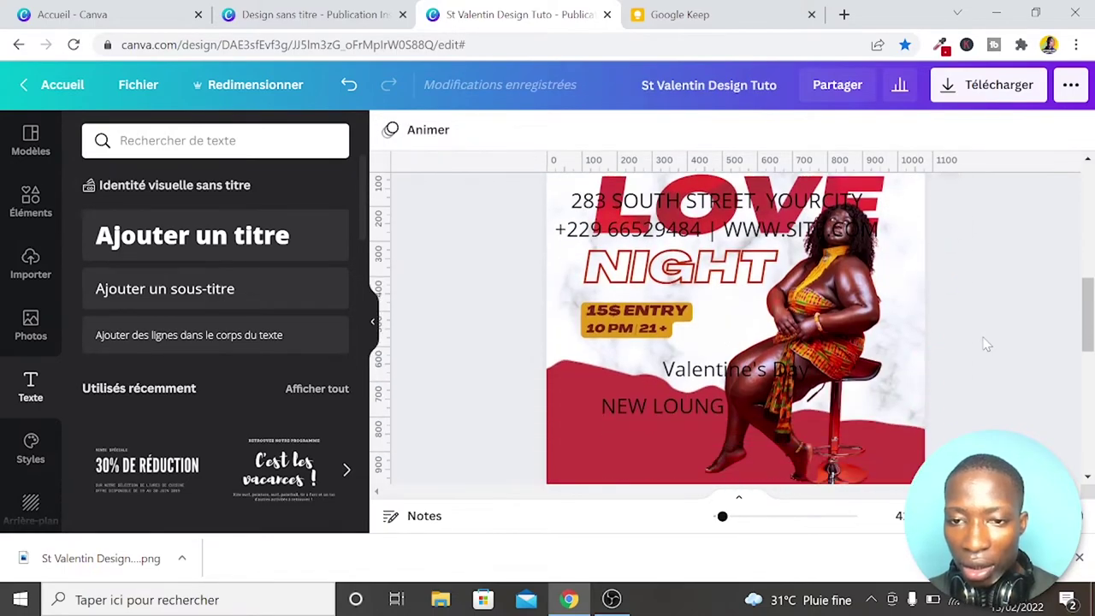
drag(661, 204, 660, 325)
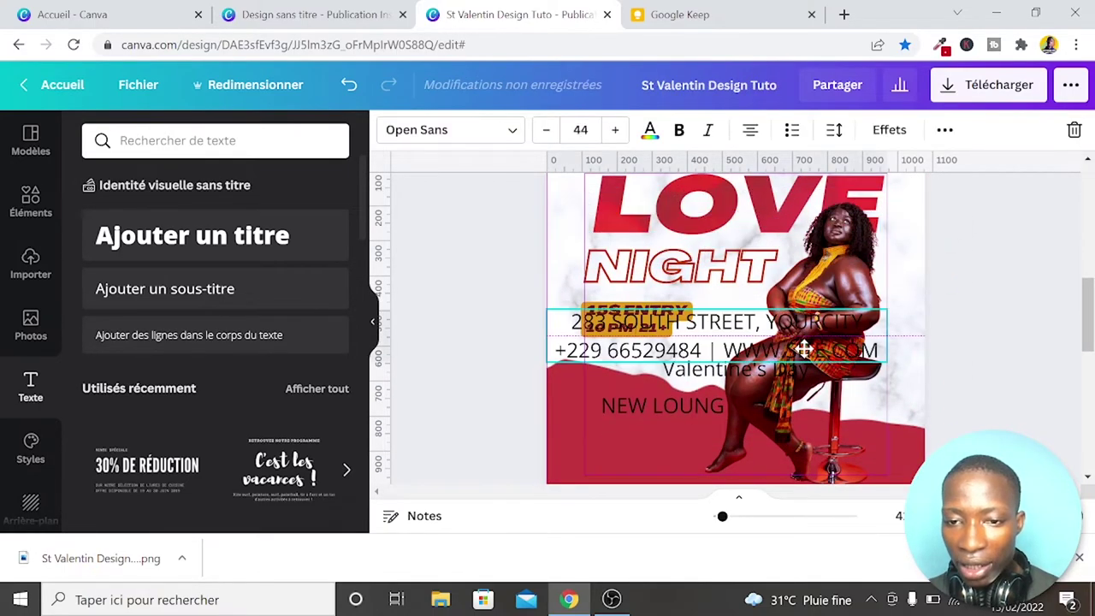
drag(894, 306, 640, 386)
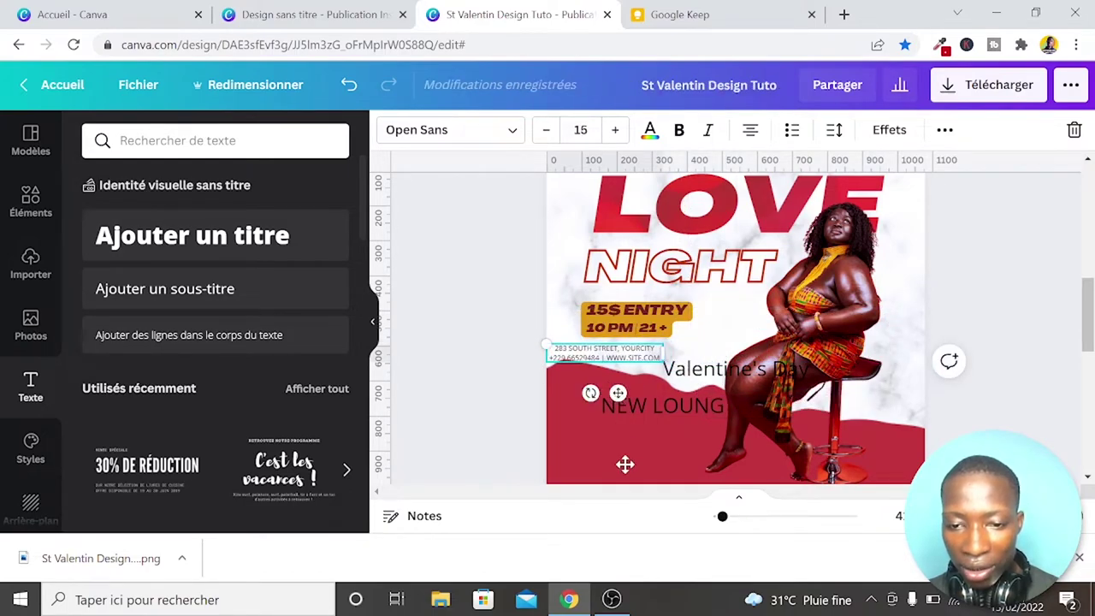
drag(624, 464, 653, 508)
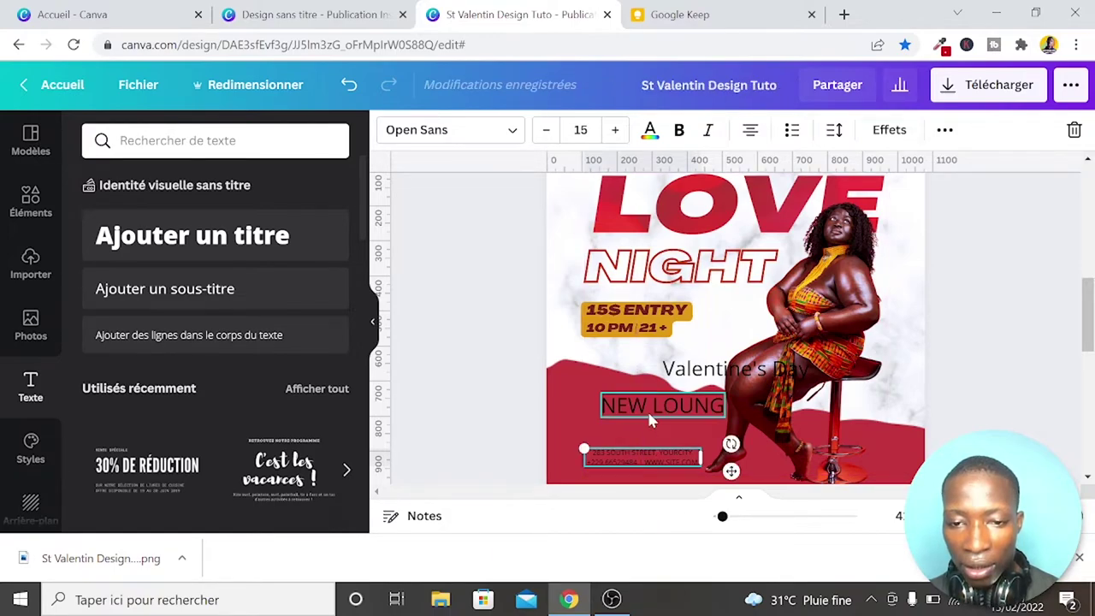
Shrink NEW LOUNG and Valentine's Day and centre them stacked above the contact text
drag(646, 409, 634, 423)
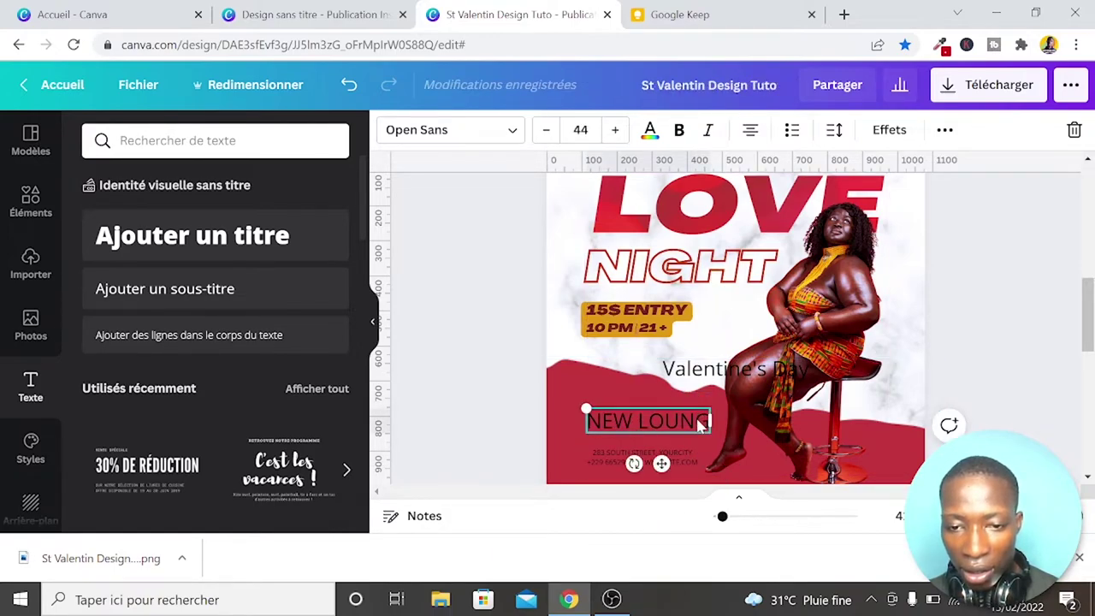
drag(711, 415, 652, 432)
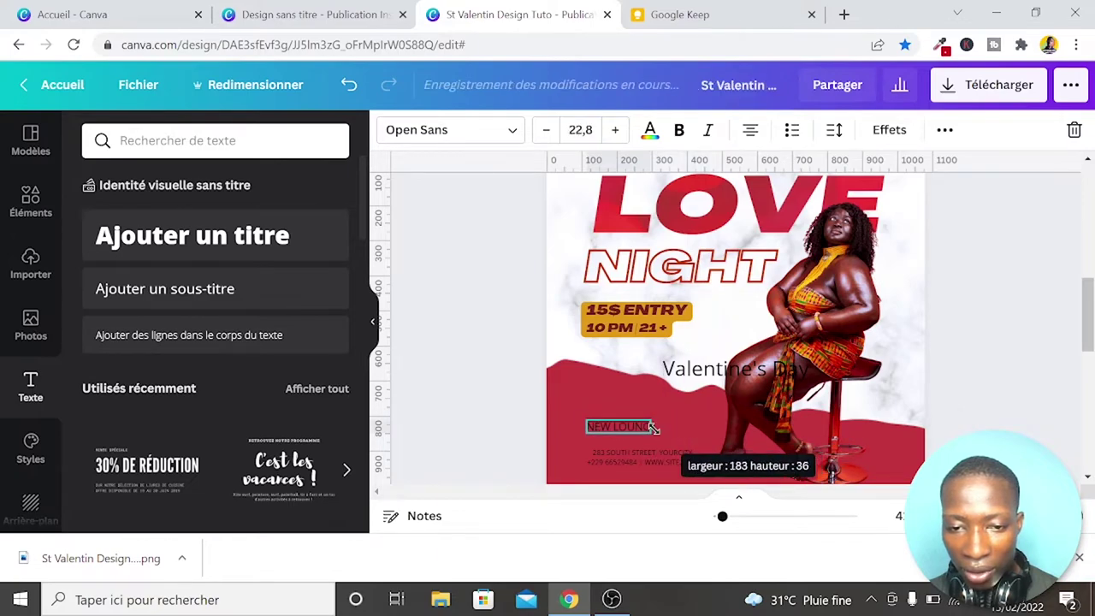
drag(644, 470, 645, 472)
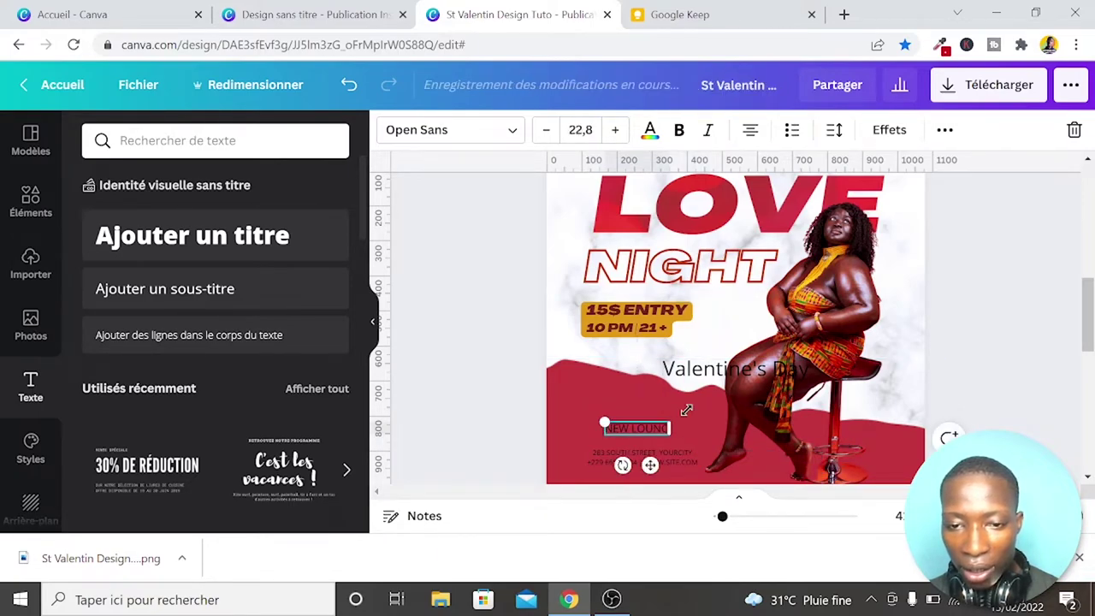
drag(712, 369, 620, 403)
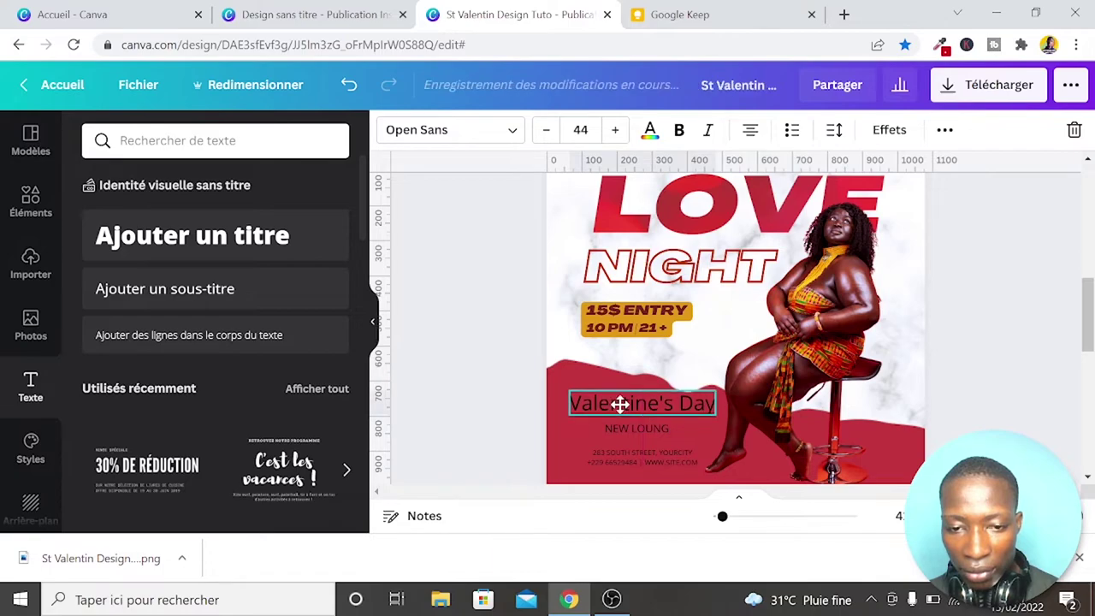
drag(571, 390, 601, 396)
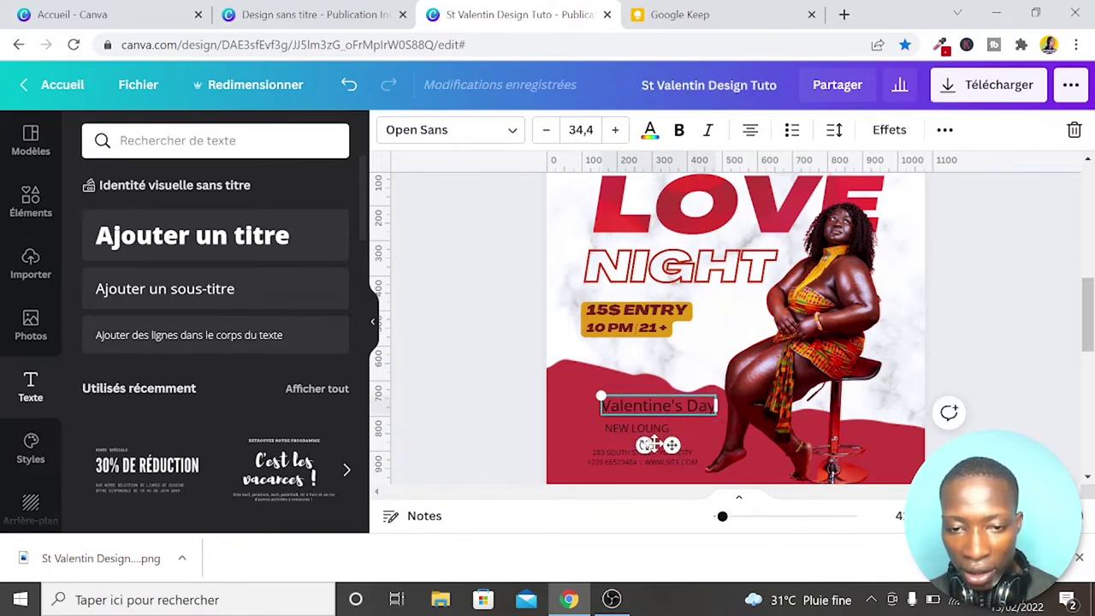
drag(653, 444, 654, 443)
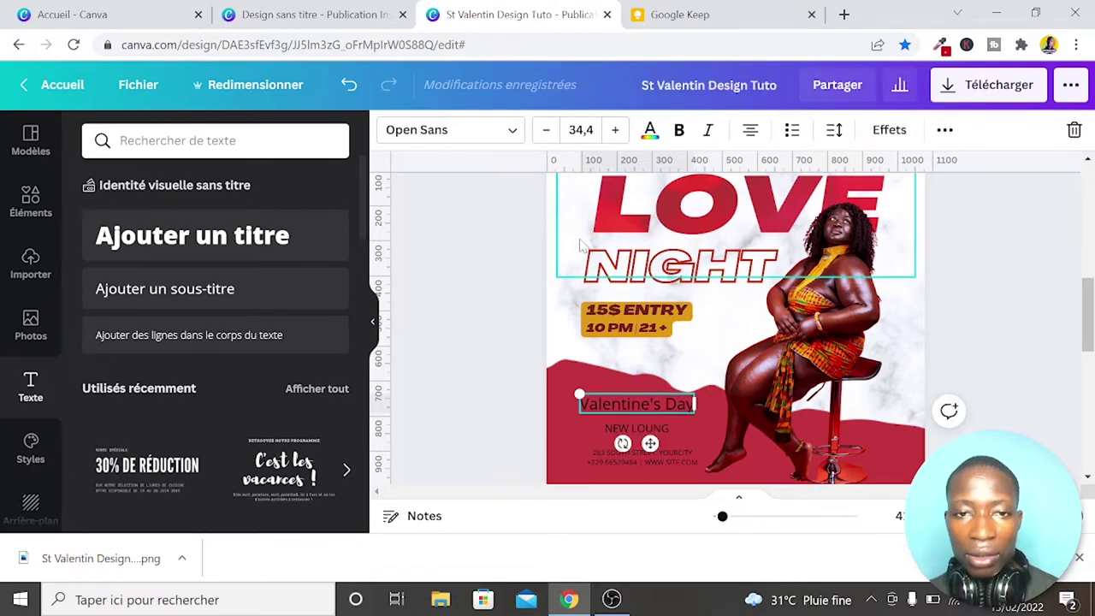
Set Valentine's Day in the Brittany script font and colour it white
click(505, 133)
text(AGRAND)
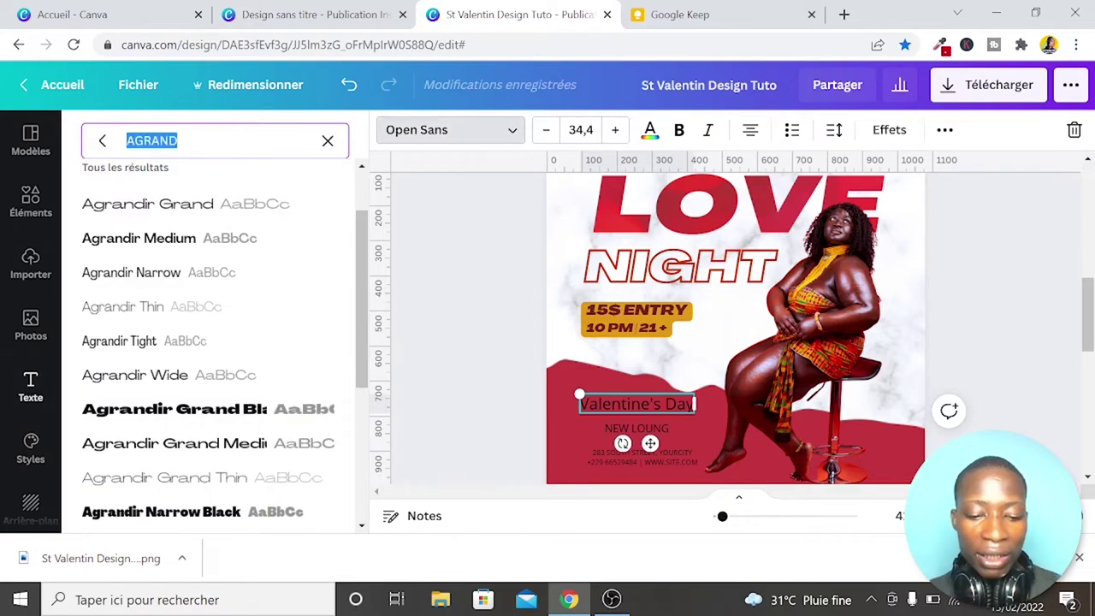
text(BRITTA)
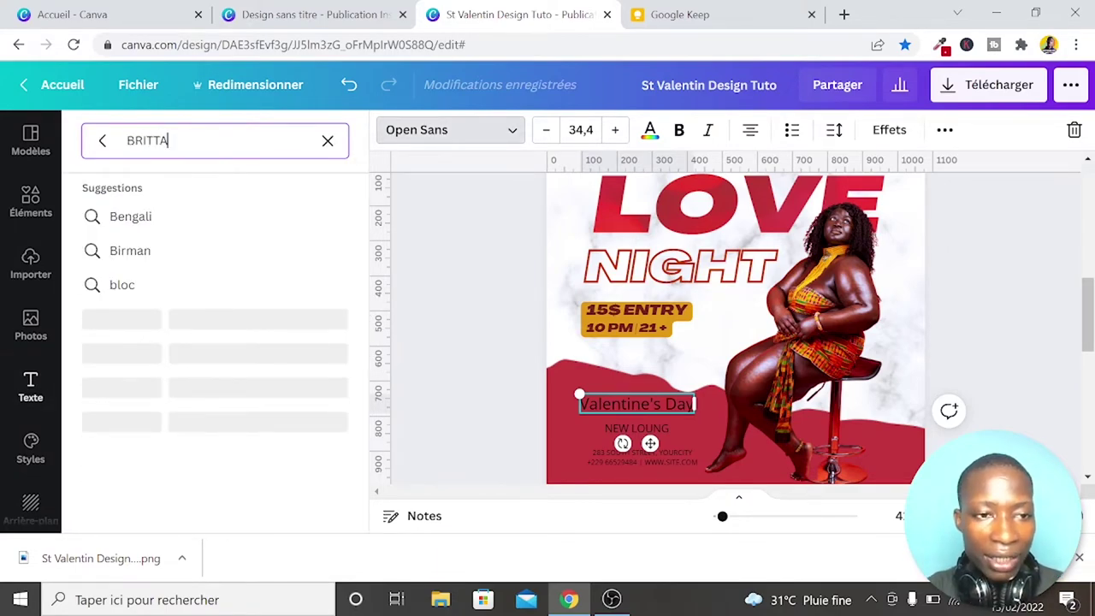
text(NY)
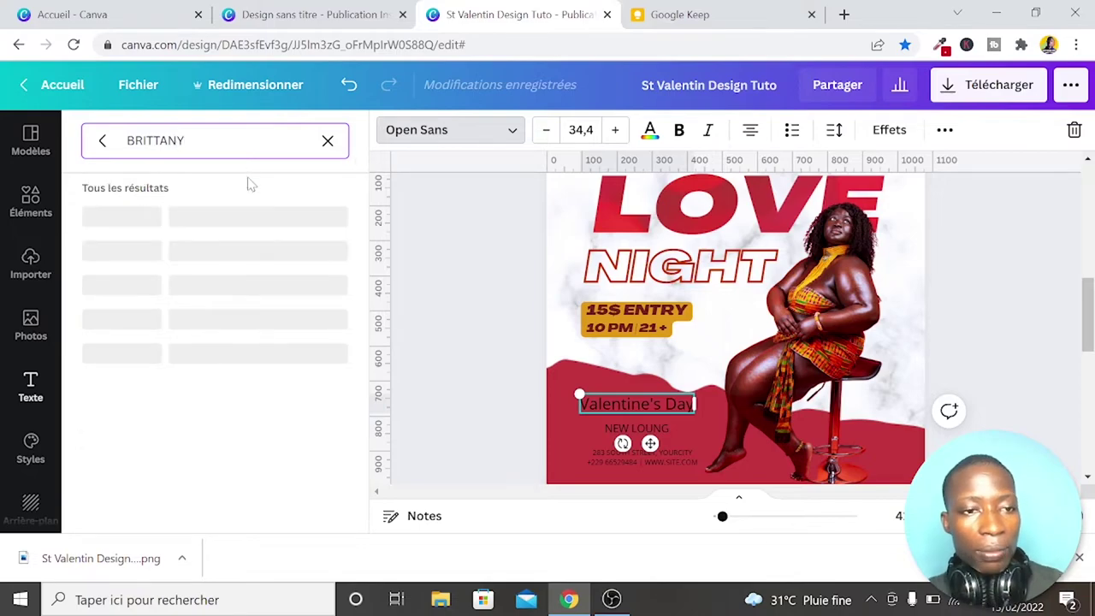
click(133, 217)
scroll(530, 309, down, 1)
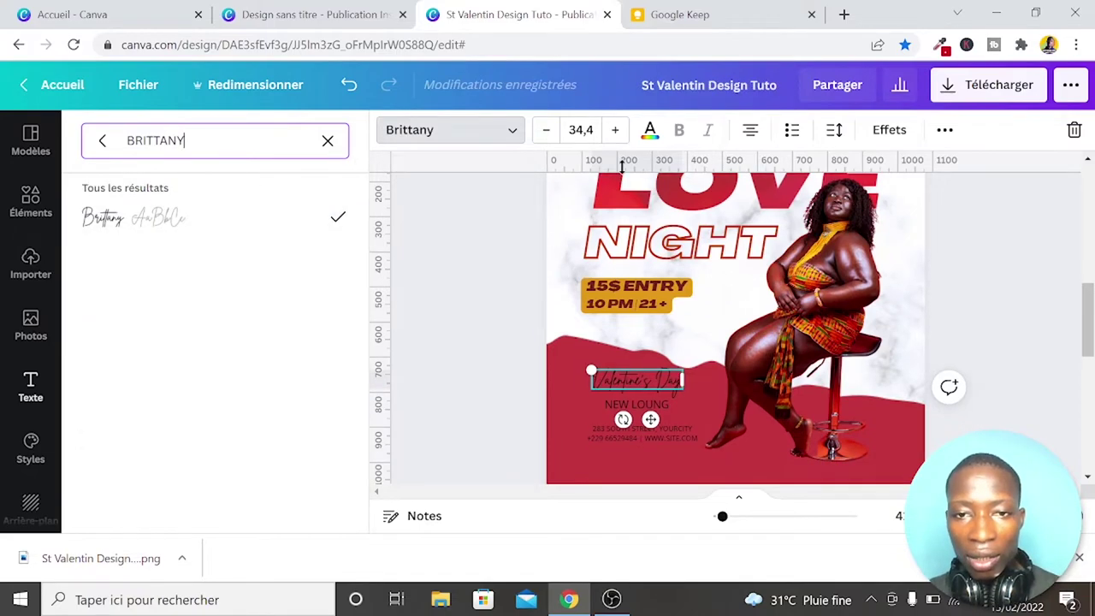
click(650, 129)
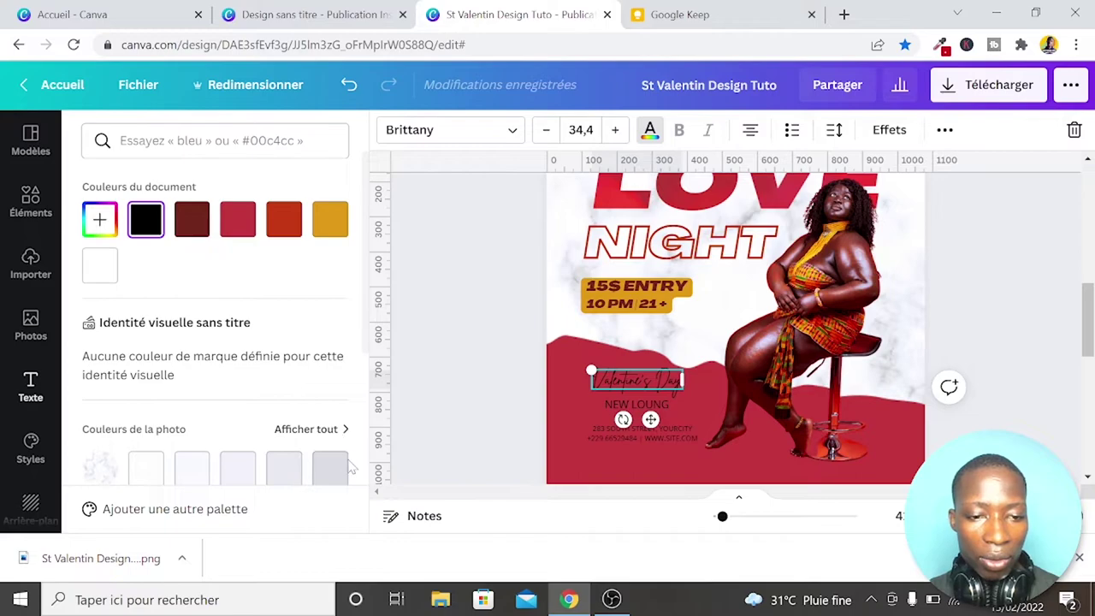
click(94, 272)
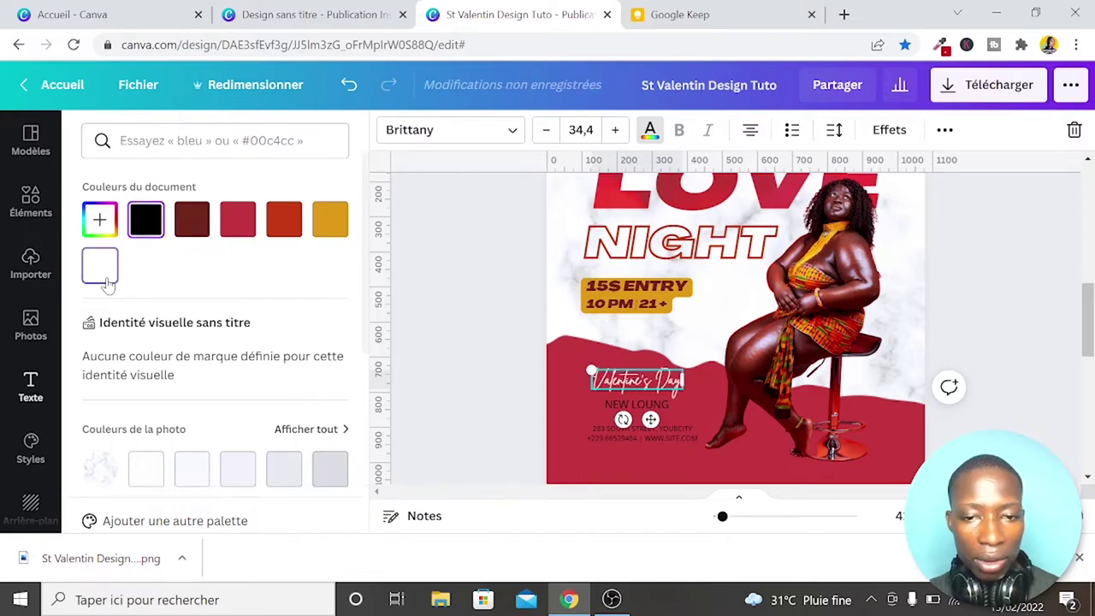
click(424, 318)
Enlarge the Valentine's Day heading to size 50.1 above NEW LOUNG
scroll(431, 323, up, 1)
scroll(430, 323, down, 2)
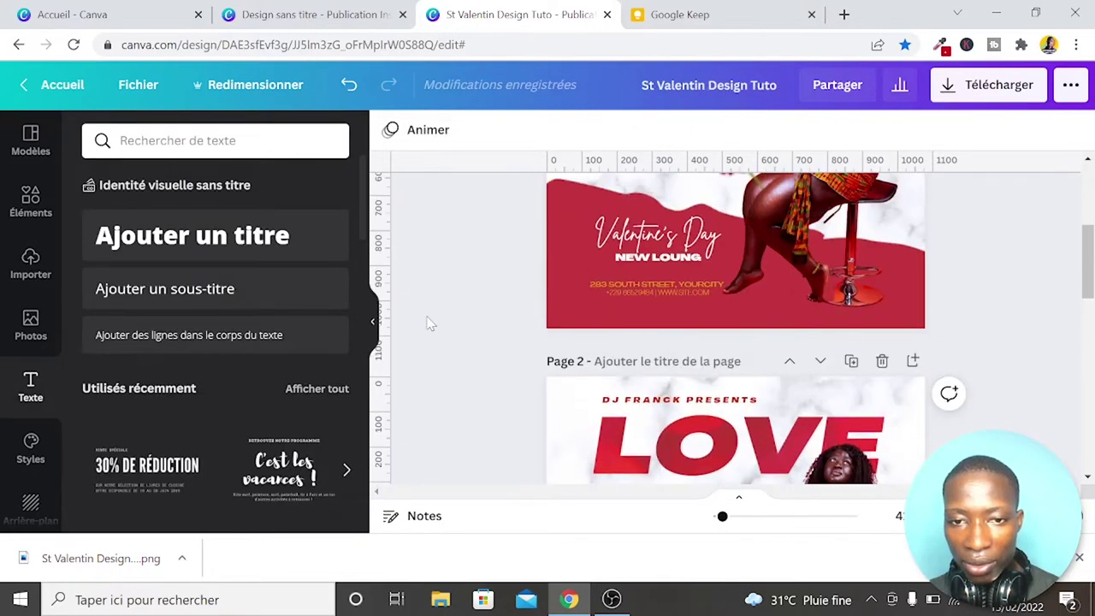
scroll(430, 324, up, 1)
scroll(431, 324, up, 1)
scroll(431, 323, down, 3)
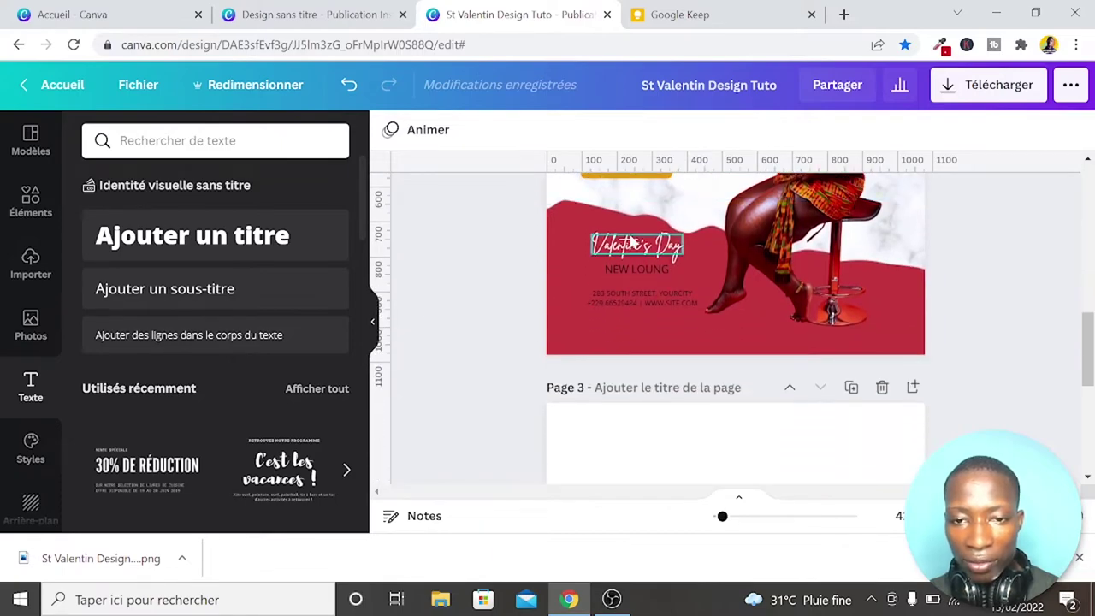
click(650, 248)
drag(685, 261, 717, 277)
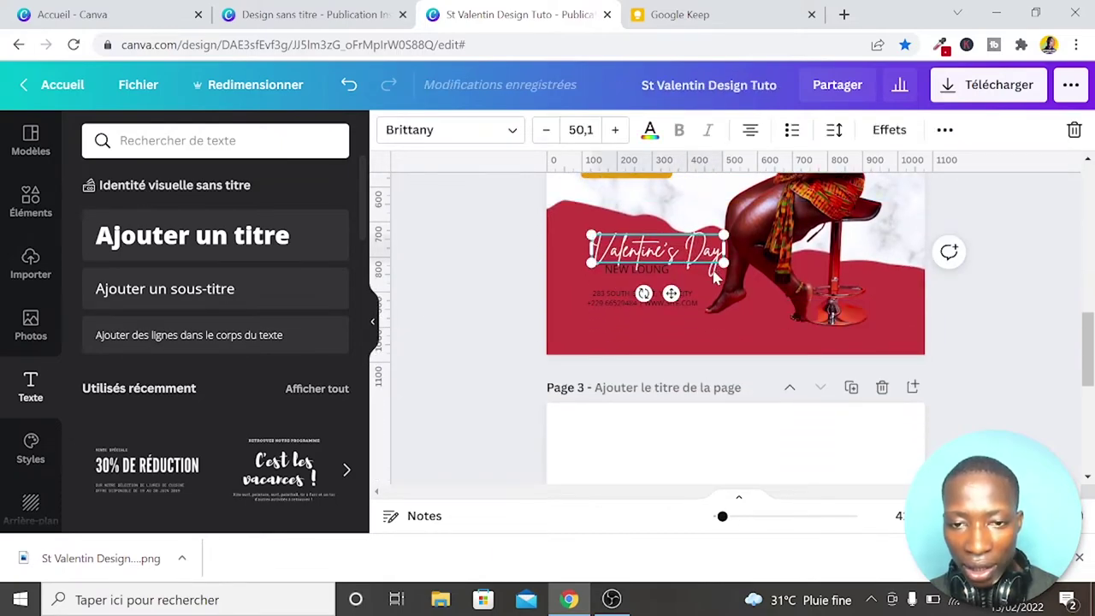
Enlarge the red wave graphic from its corner
click(660, 329)
scroll(553, 257, up, 1)
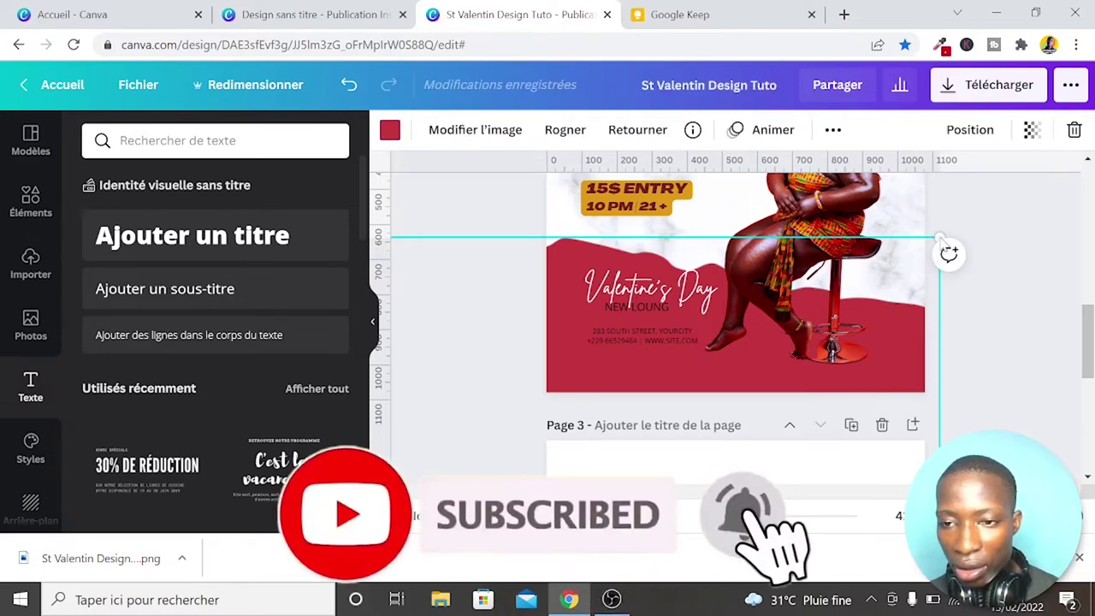
drag(946, 233, 961, 226)
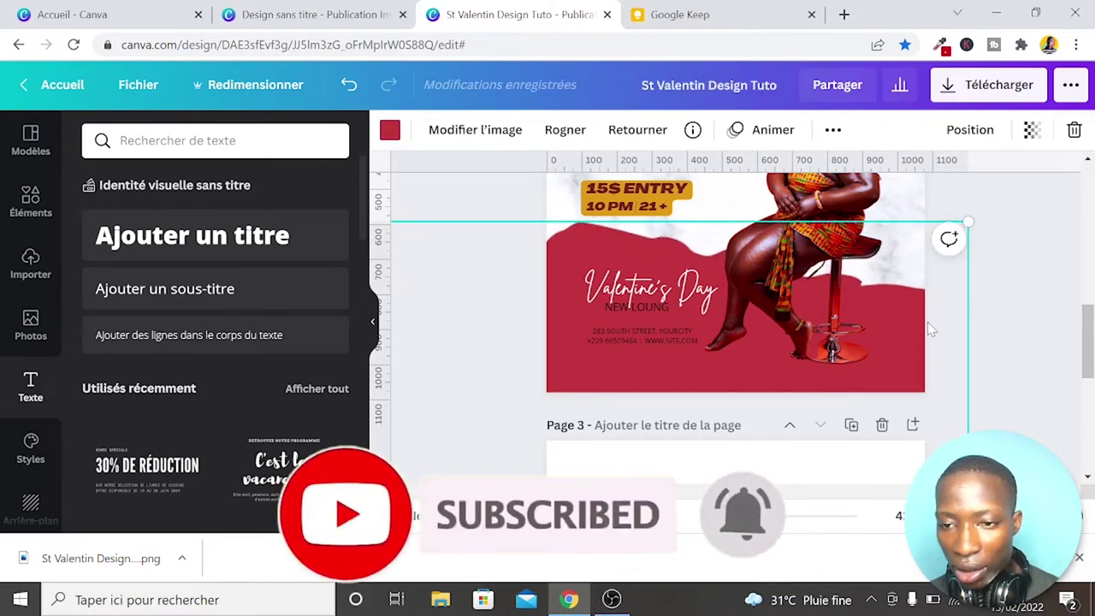
Reposition and lock the red wave graphic, then raise Valentine's Day slightly
drag(919, 334, 890, 339)
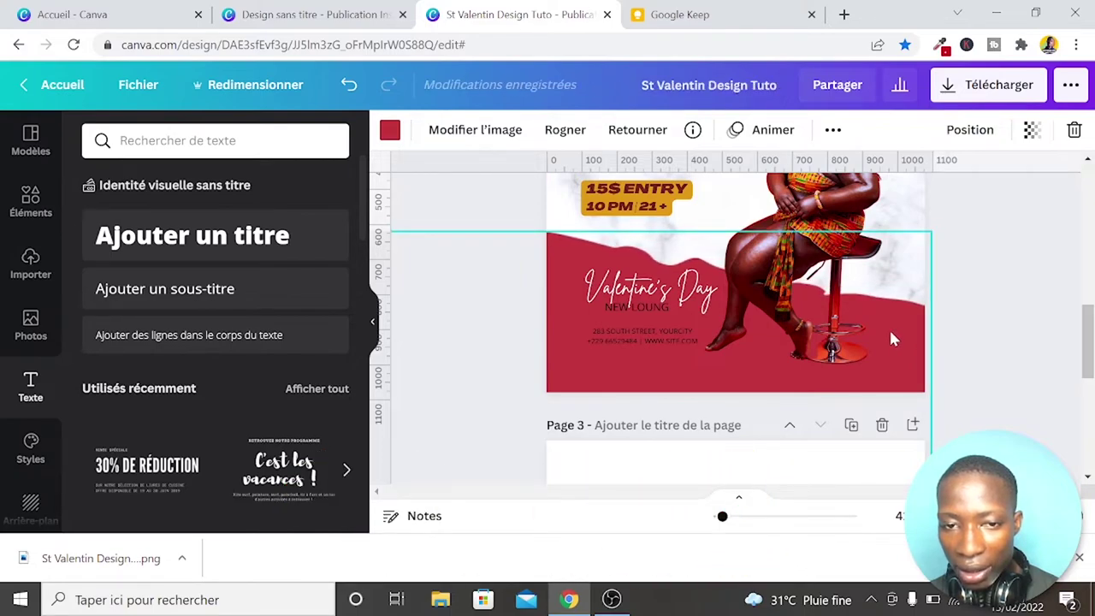
drag(891, 340, 891, 337)
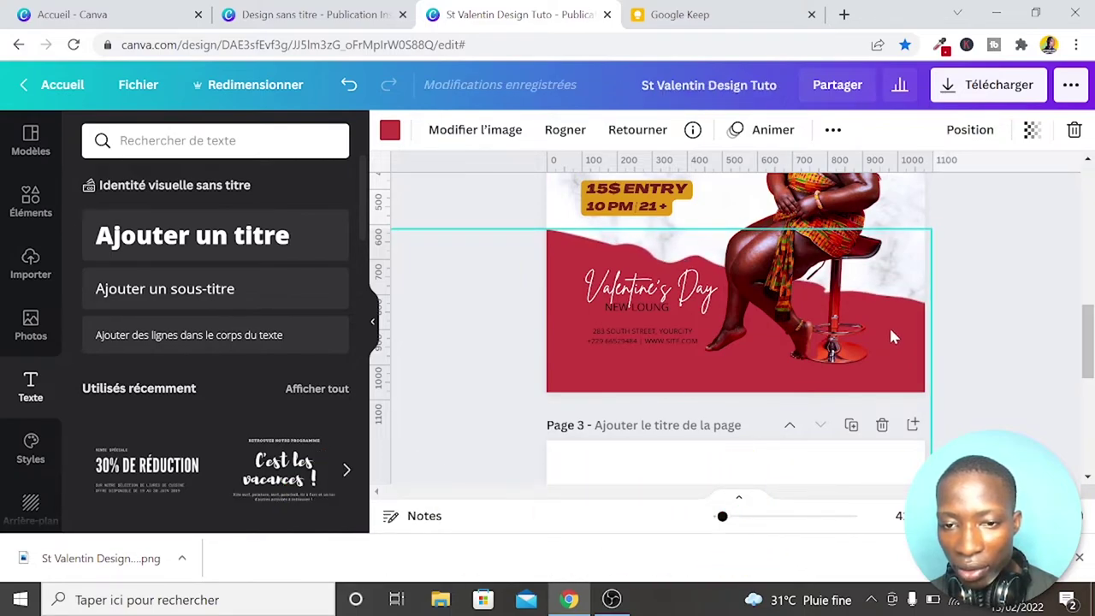
click(833, 131)
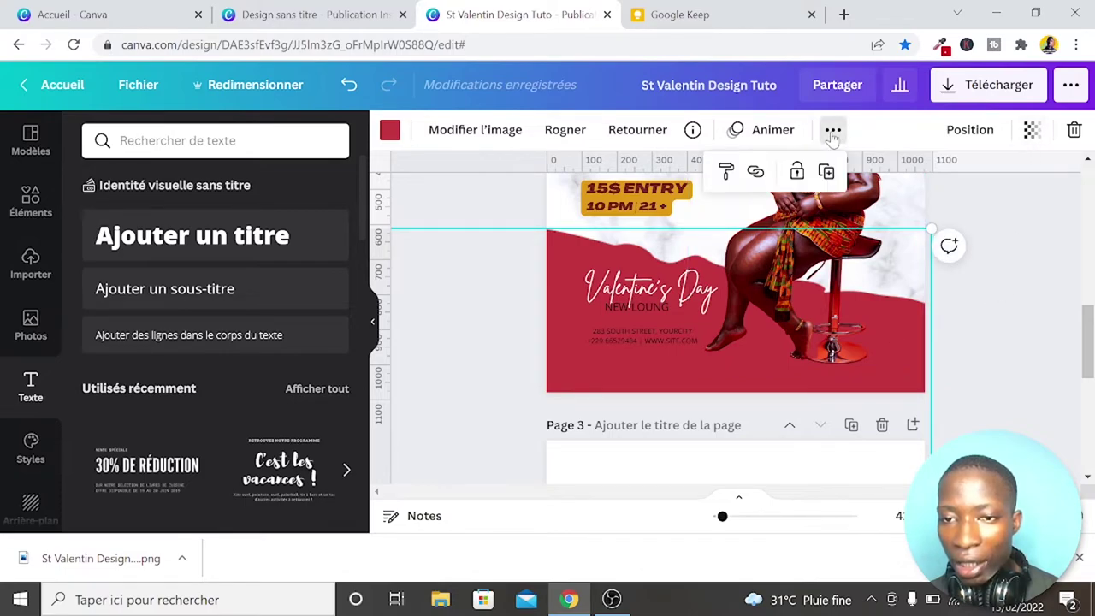
click(794, 171)
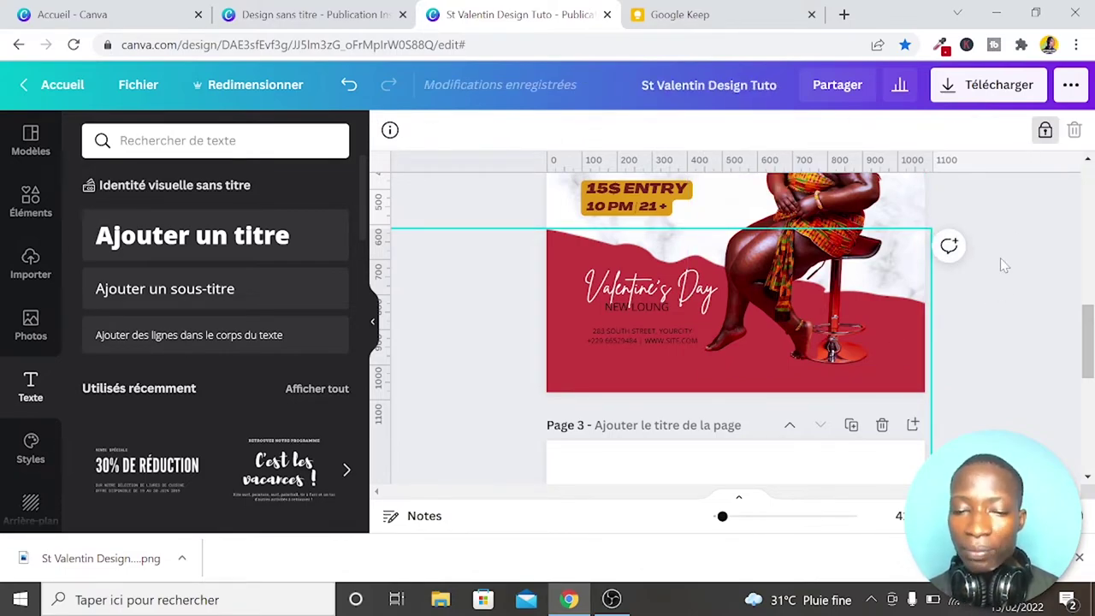
drag(659, 296, 656, 283)
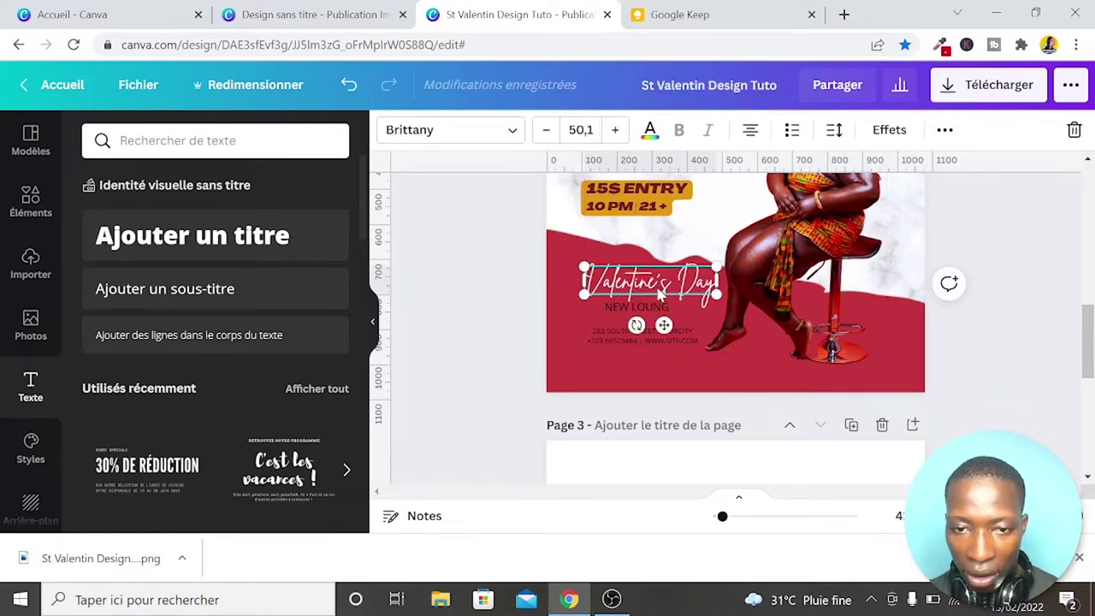
click(657, 308)
text(BRITTANY)
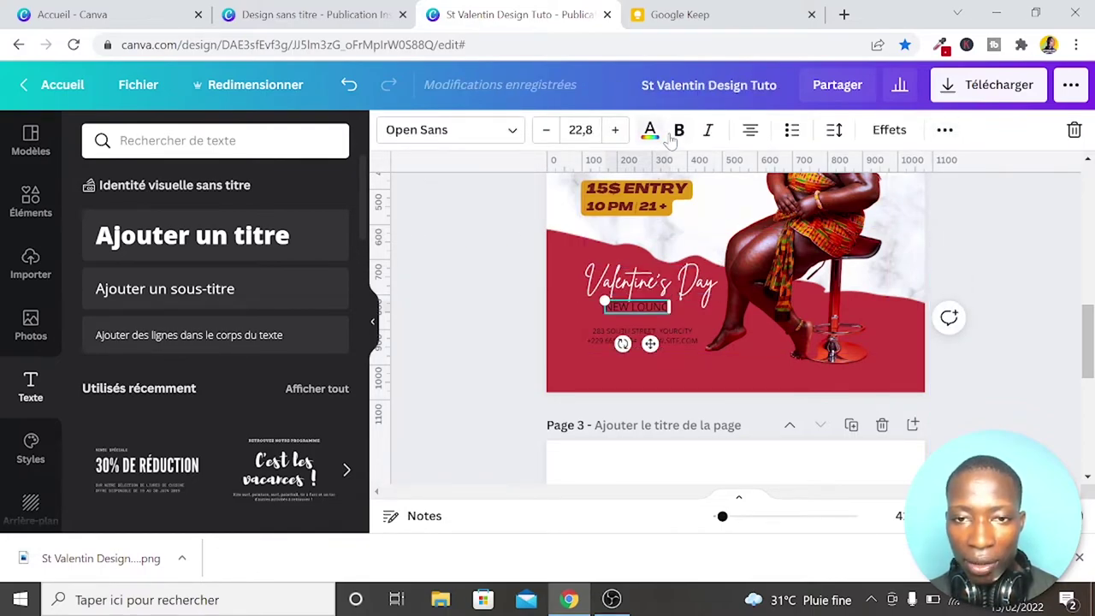
Search the fonts for Agrandir and apply Agrandir Grand Black to NEW LOUNG
click(328, 140)
text(A)
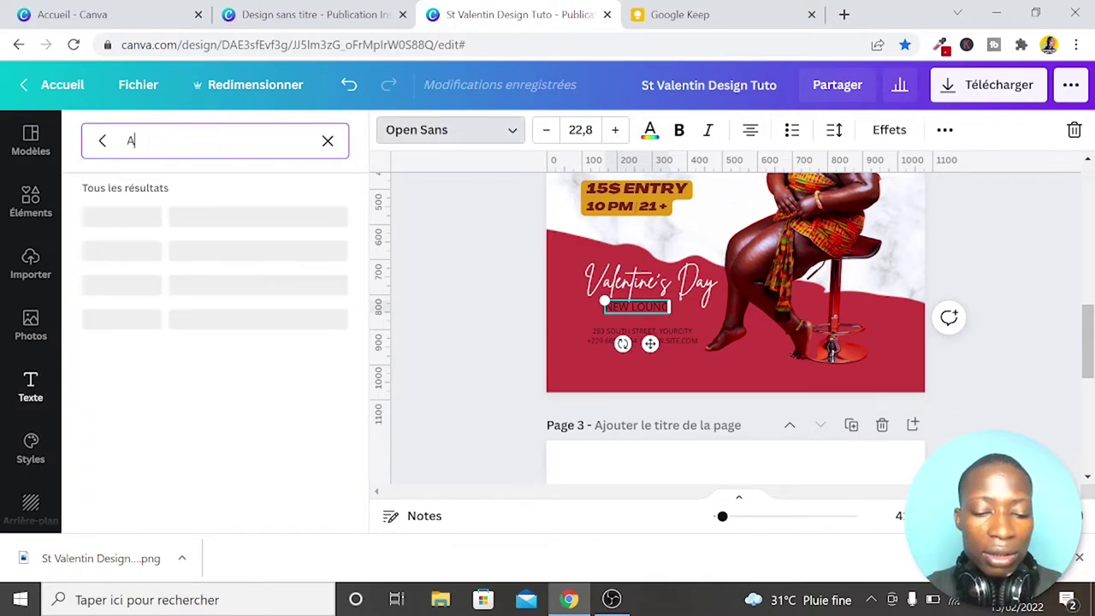
key(BackSpace)
key(BackSpace)
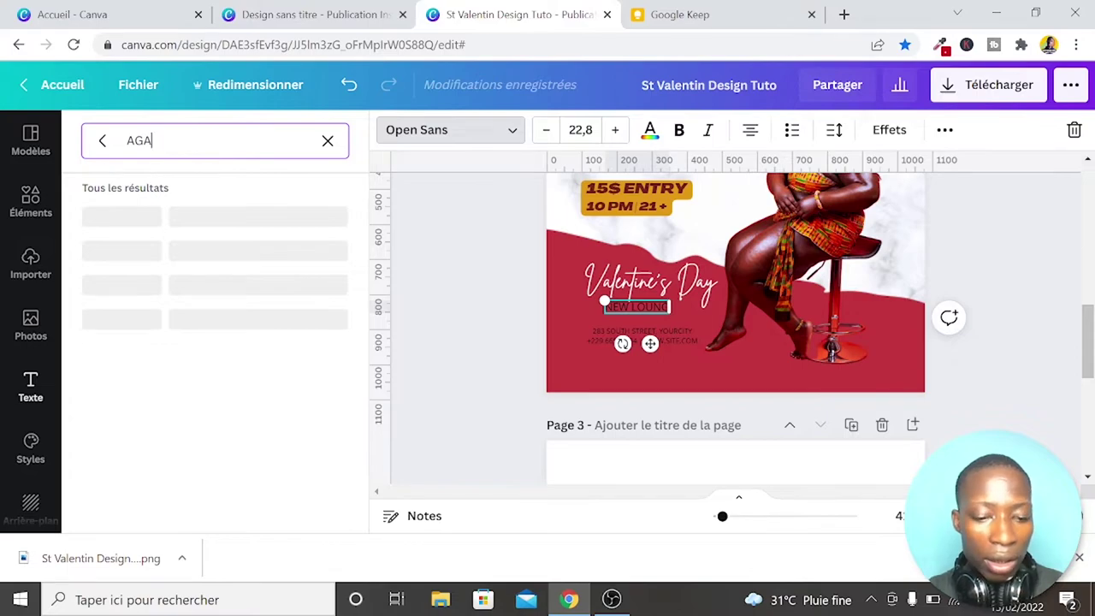
key(BackSpace)
text(RAN)
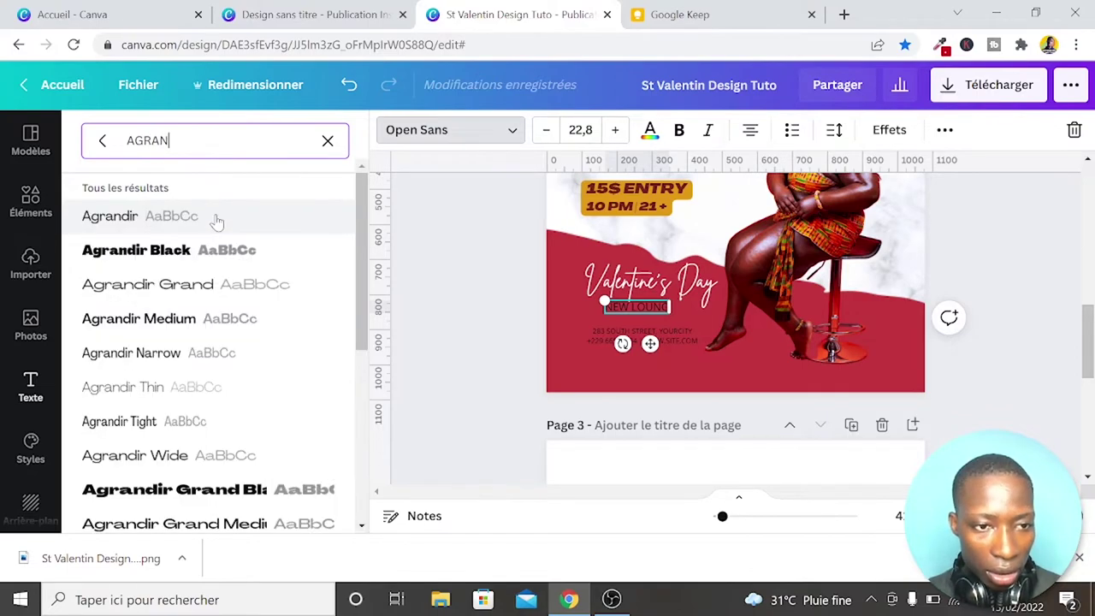
click(221, 491)
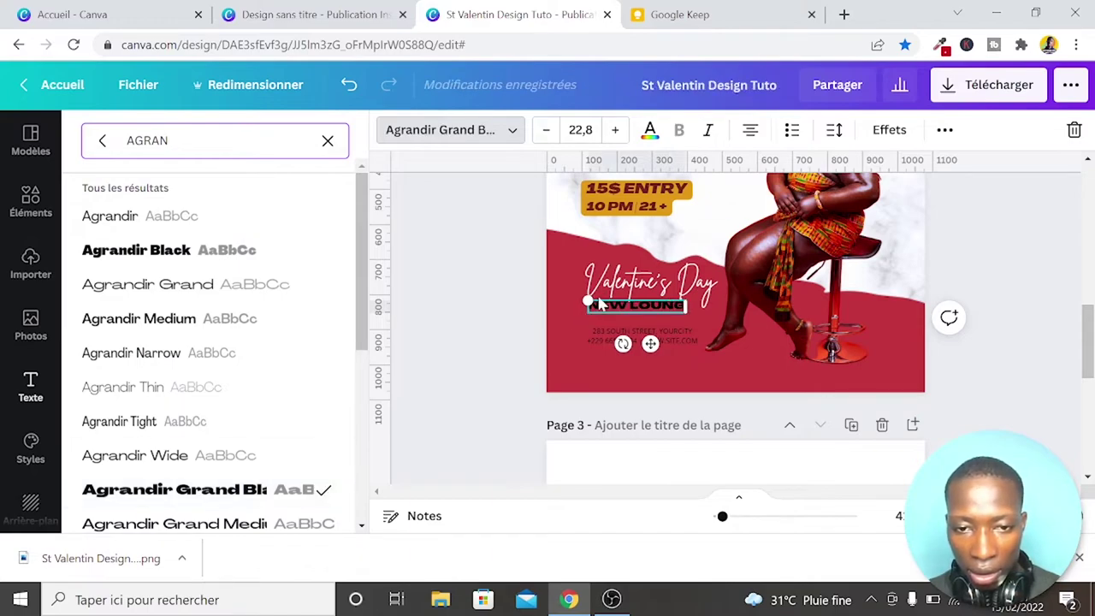
Shrink NEW LOUNG, make it white, and nudge it slightly right and down
drag(588, 301, 596, 308)
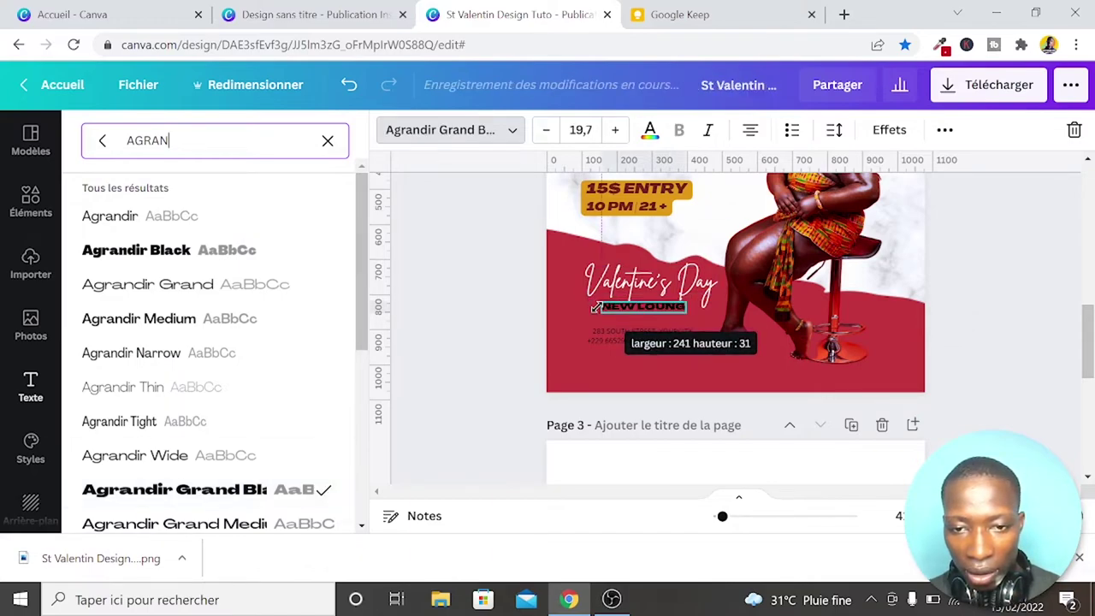
click(651, 130)
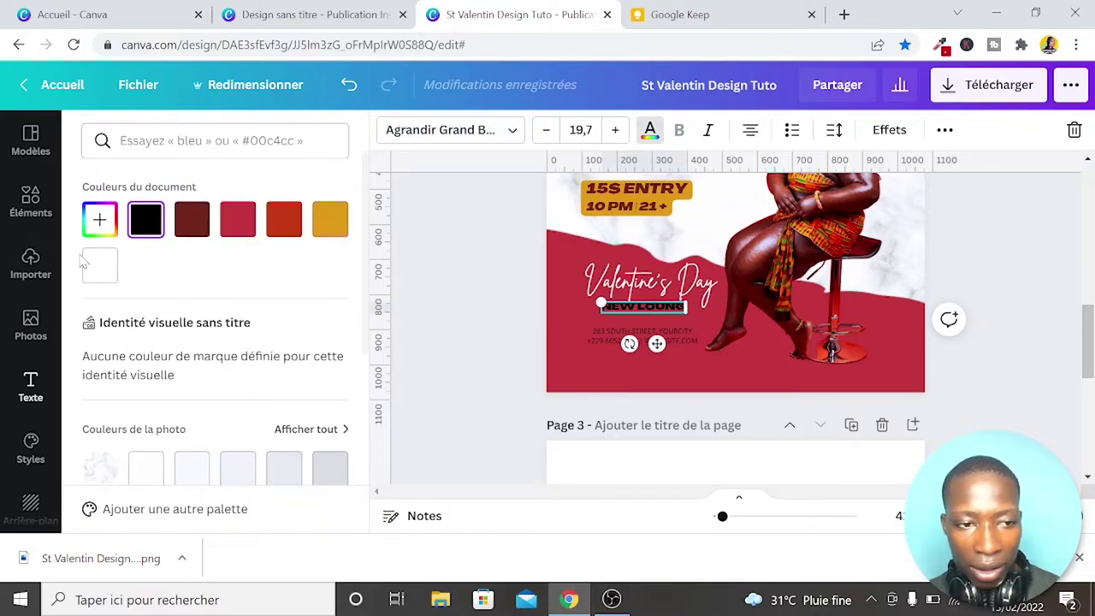
click(100, 265)
scroll(428, 302, up, 3)
scroll(428, 302, up, 2)
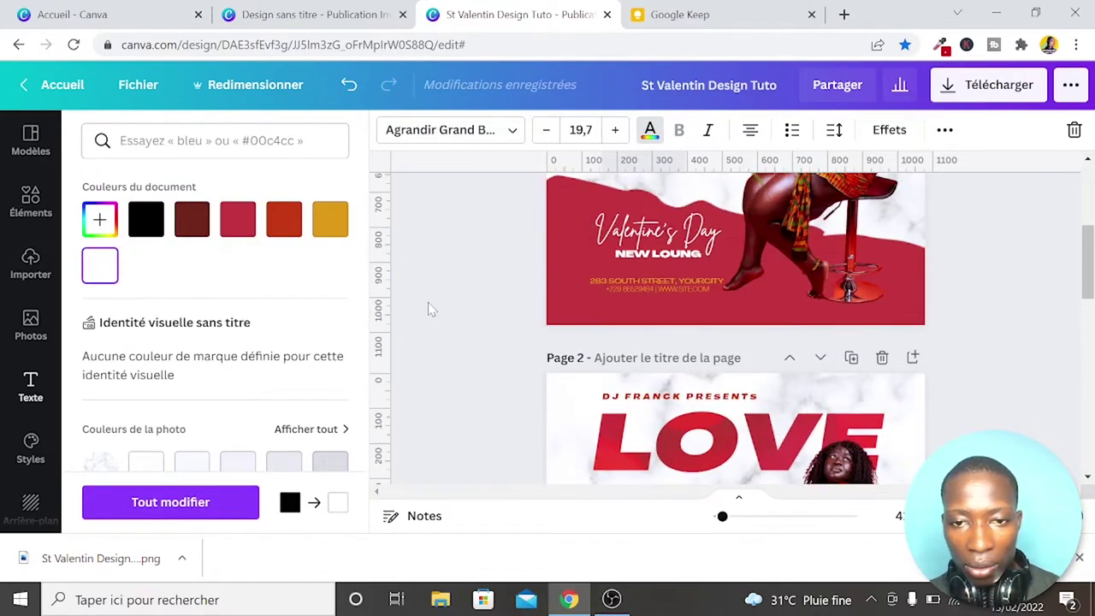
scroll(428, 302, down, 4)
scroll(428, 302, down, 5)
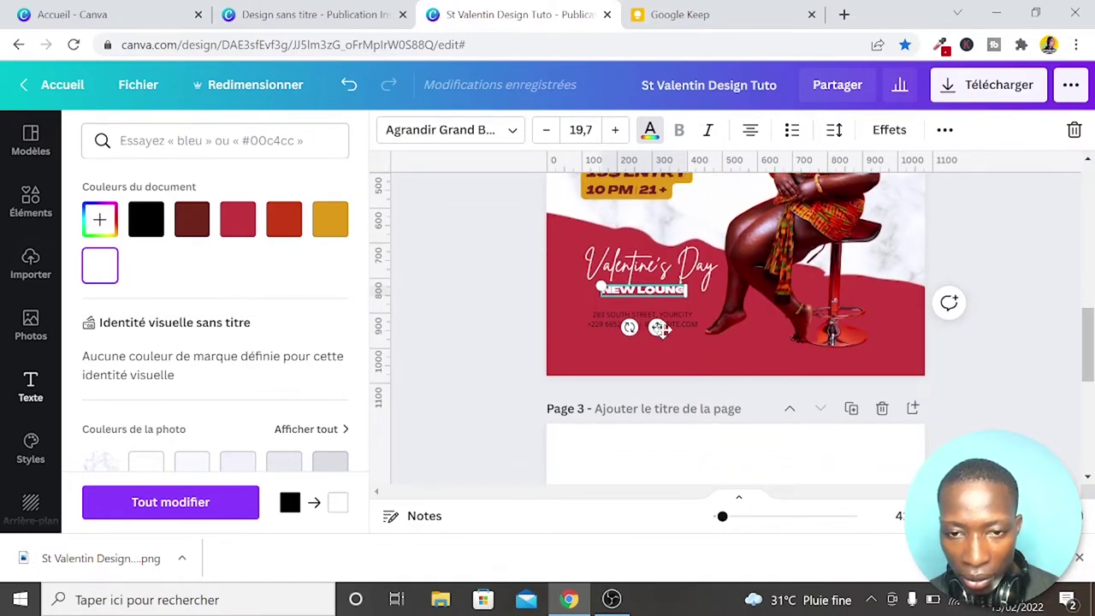
drag(659, 329, 666, 326)
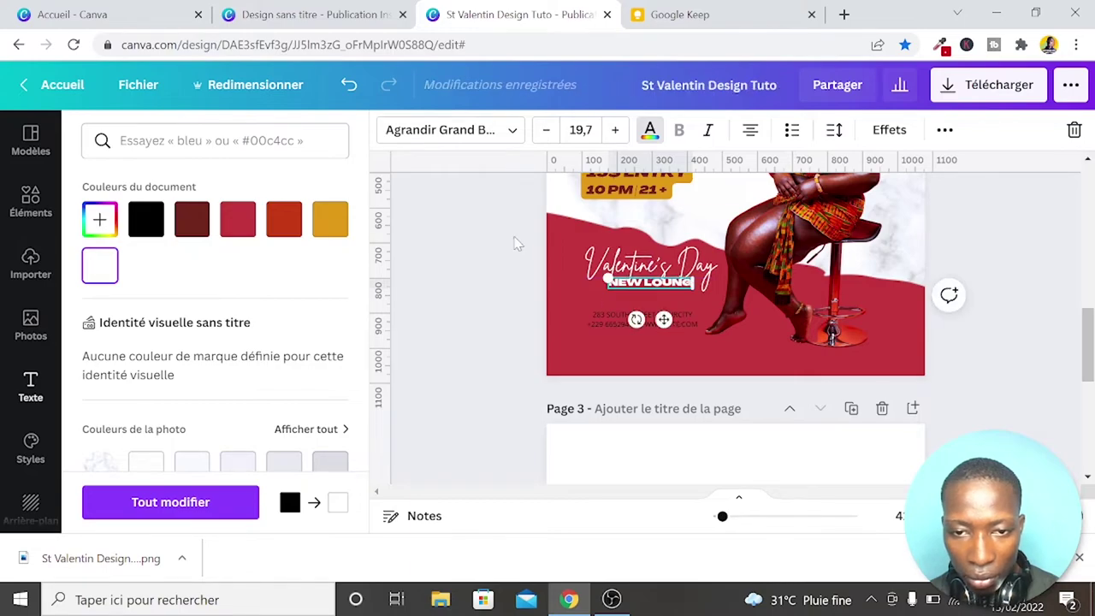
click(516, 244)
Enlarge the NEW LOUNG text to size 21,6
scroll(516, 244, up, 3)
scroll(516, 244, up, 2)
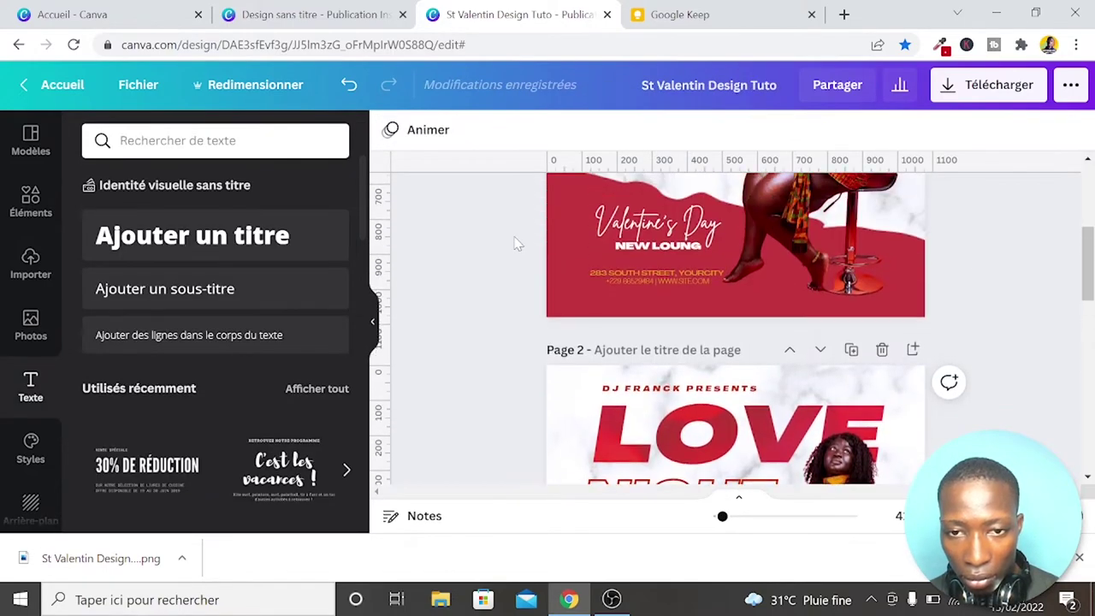
scroll(516, 244, down, 2)
scroll(515, 244, down, 2)
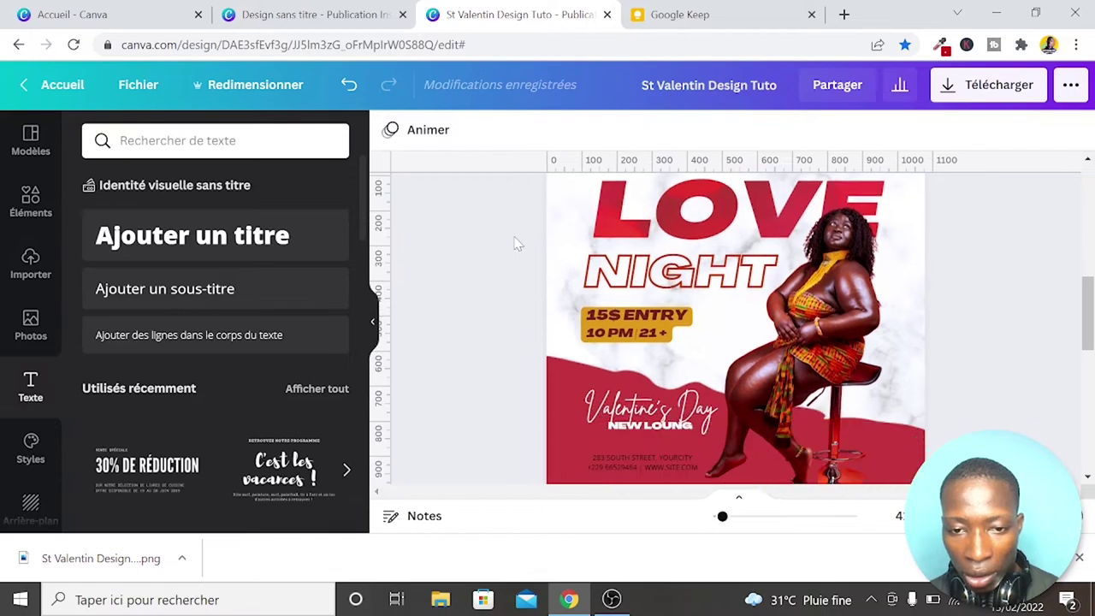
scroll(516, 244, down, 1)
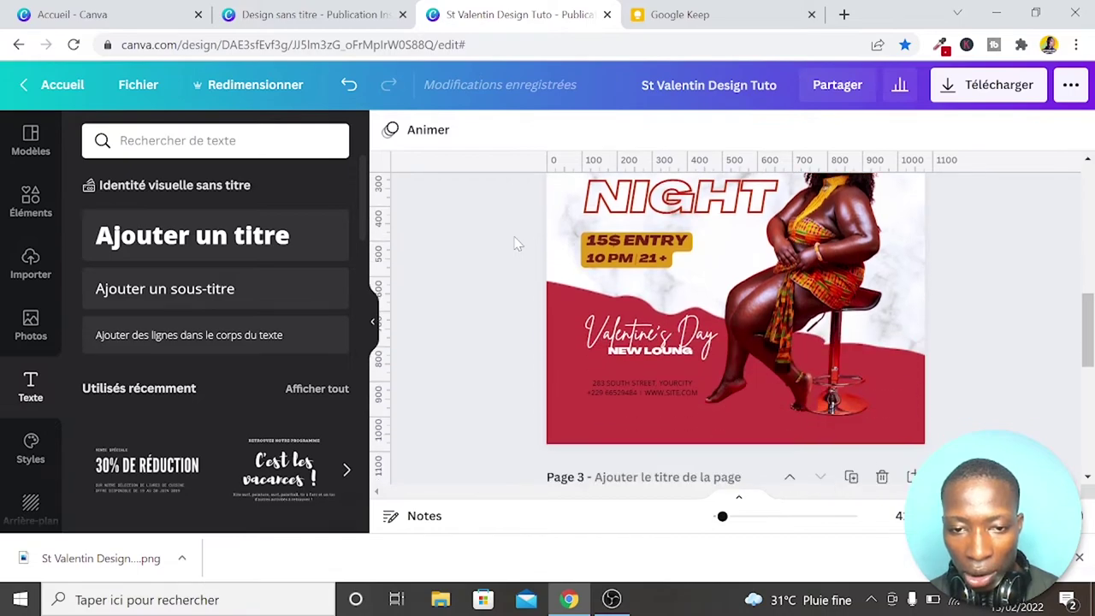
click(650, 350)
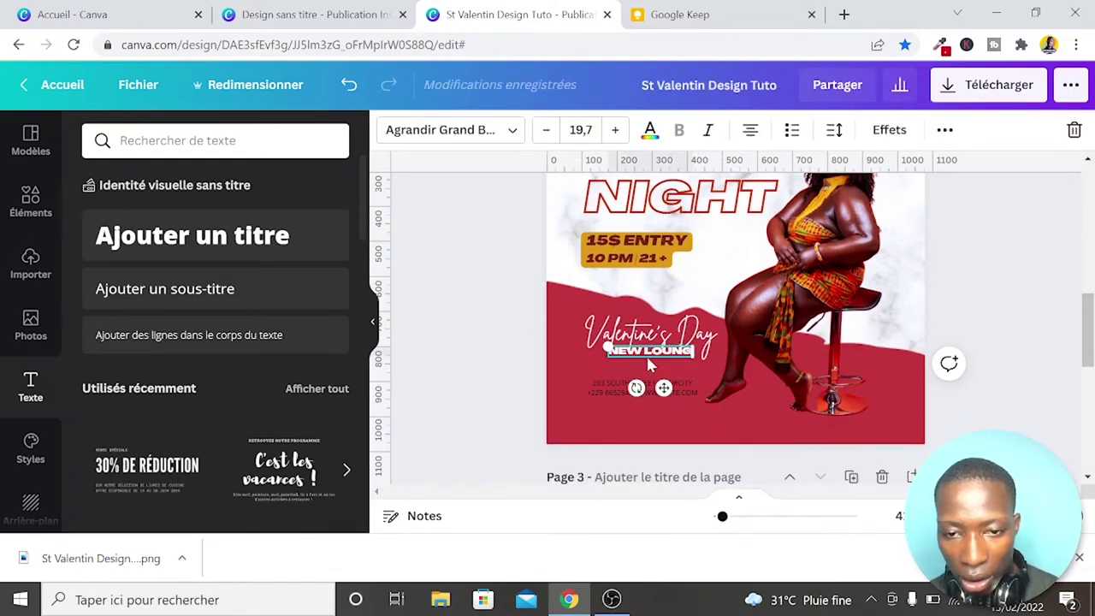
drag(696, 361, 700, 363)
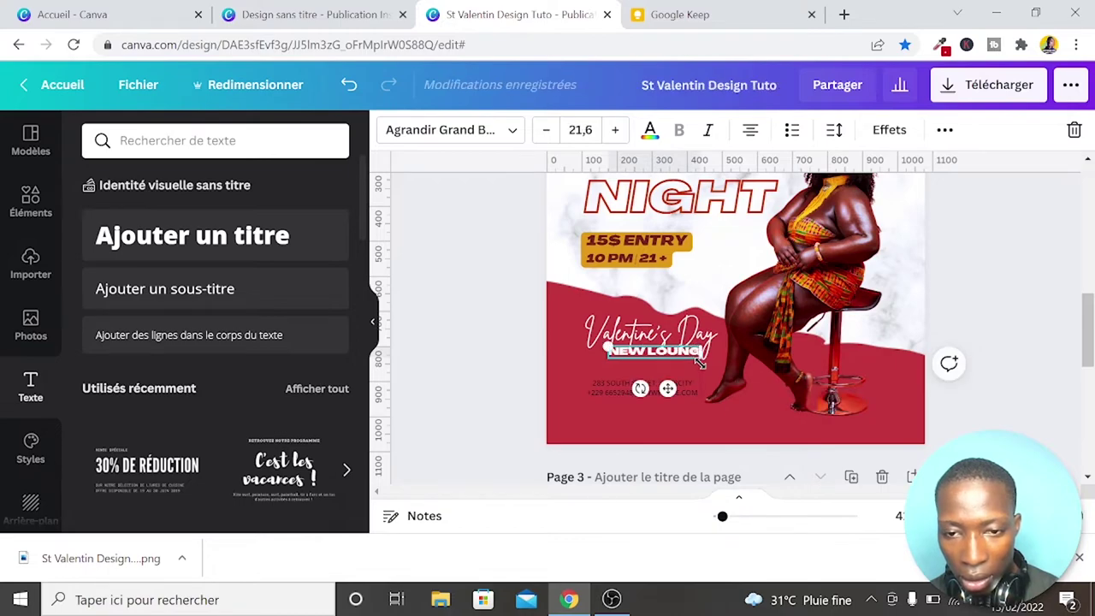
click(976, 327)
scroll(976, 327, down, 1)
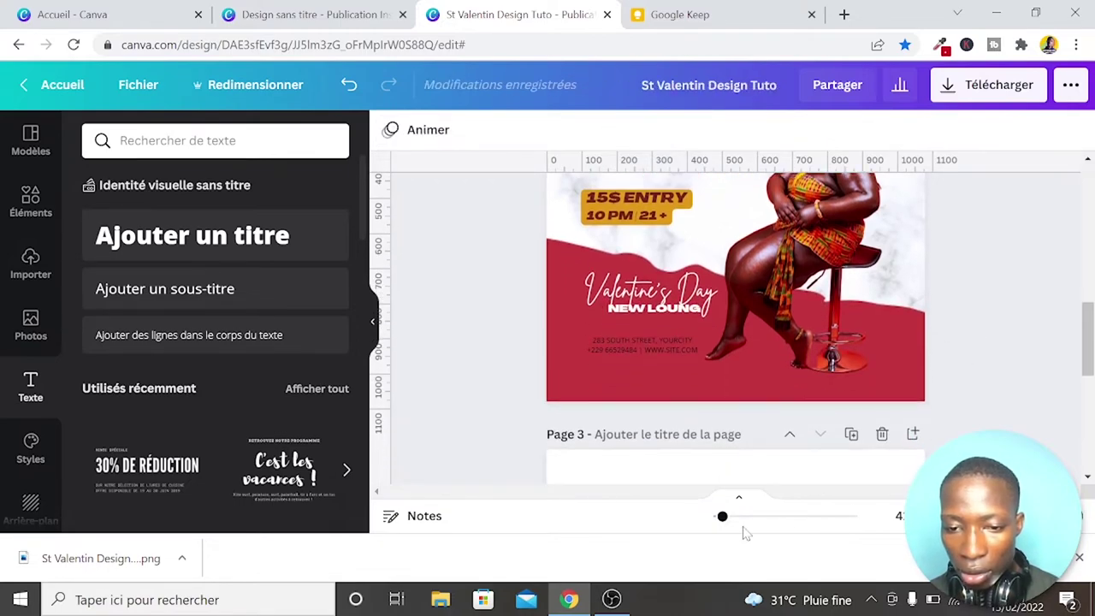
drag(723, 517, 730, 517)
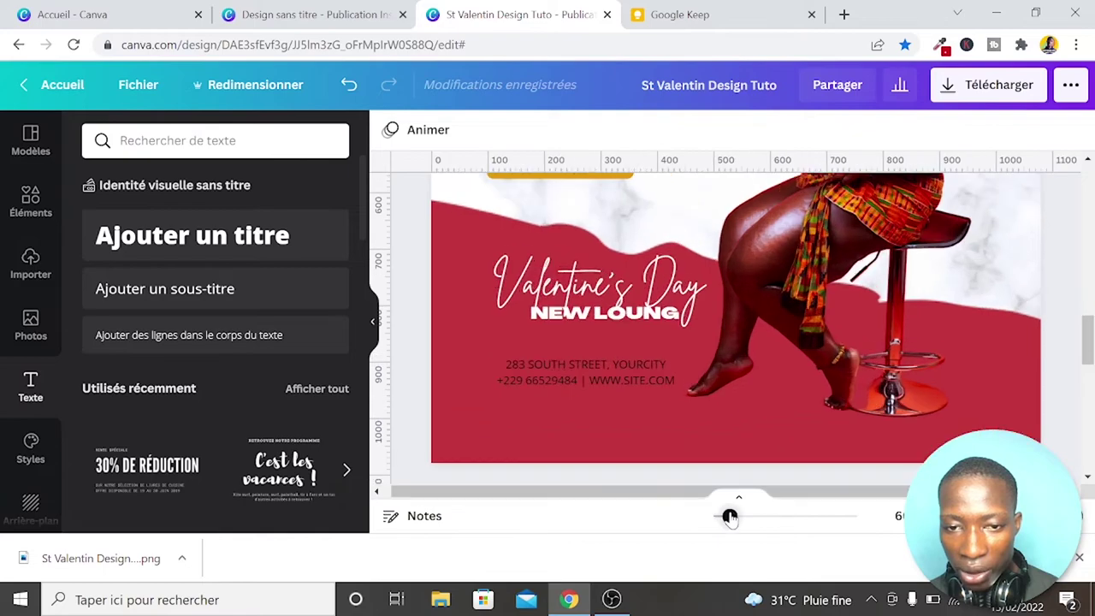
scroll(1052, 383, down, 1)
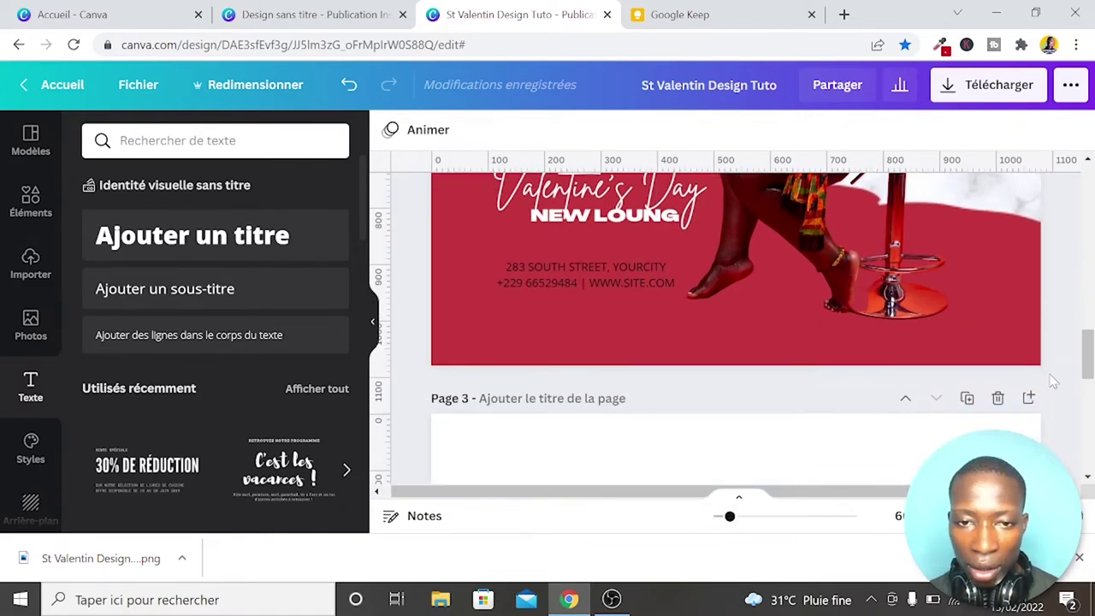
click(638, 218)
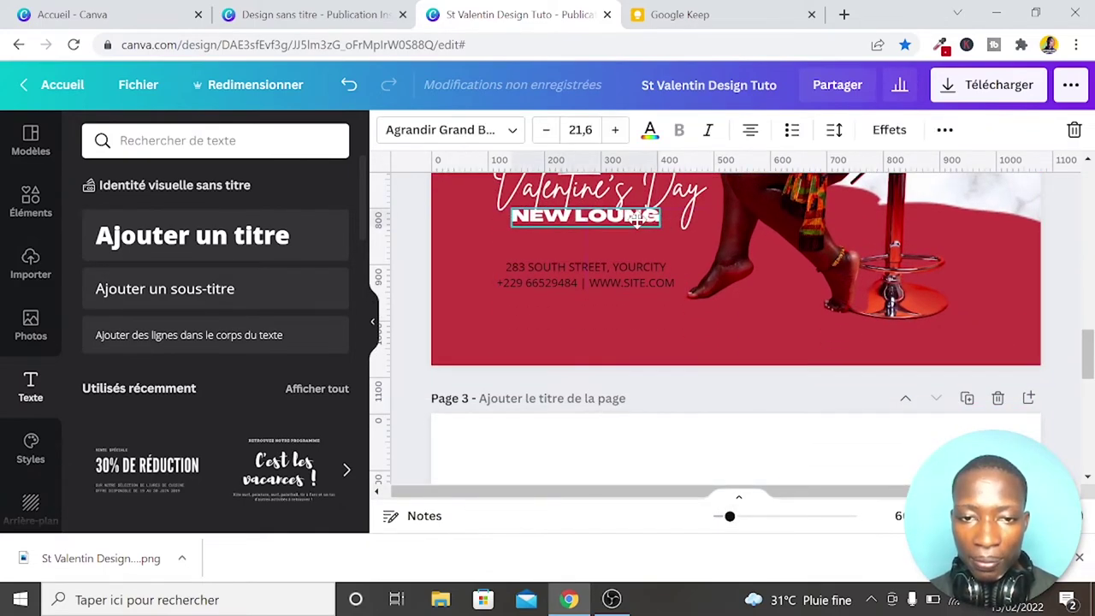
scroll(985, 325, down, 3)
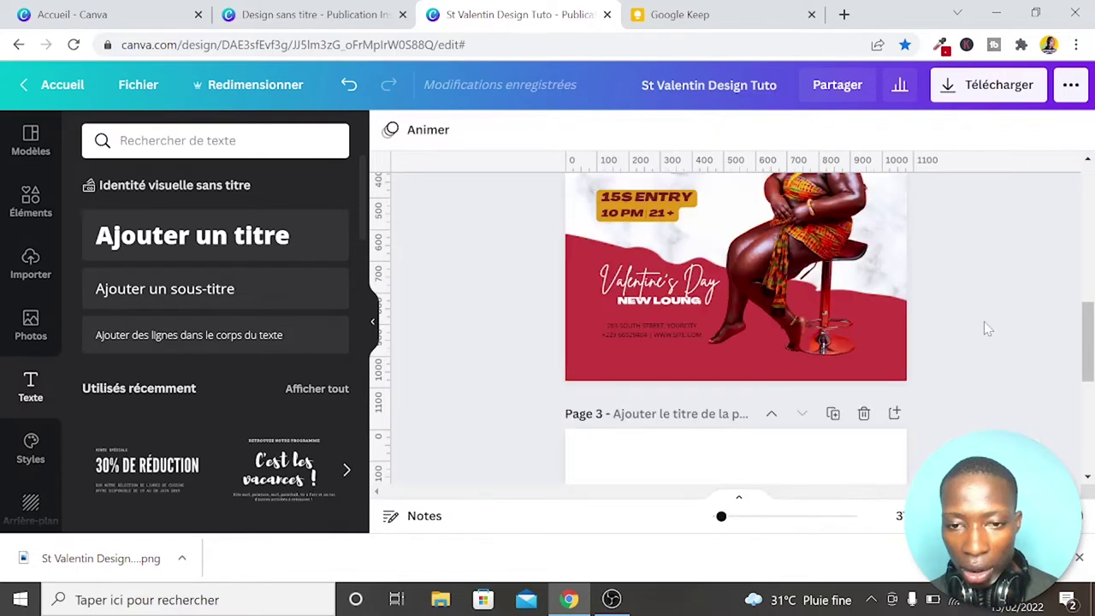
Zoom the view to 50% and make the address text gold
click(678, 334)
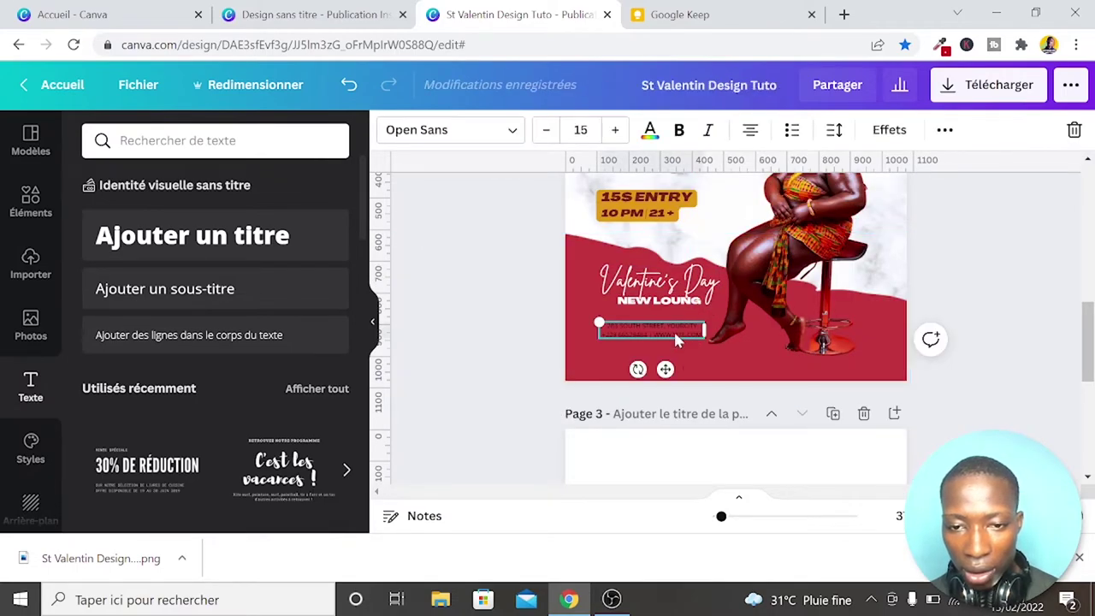
click(997, 289)
scroll(997, 289, up, 3)
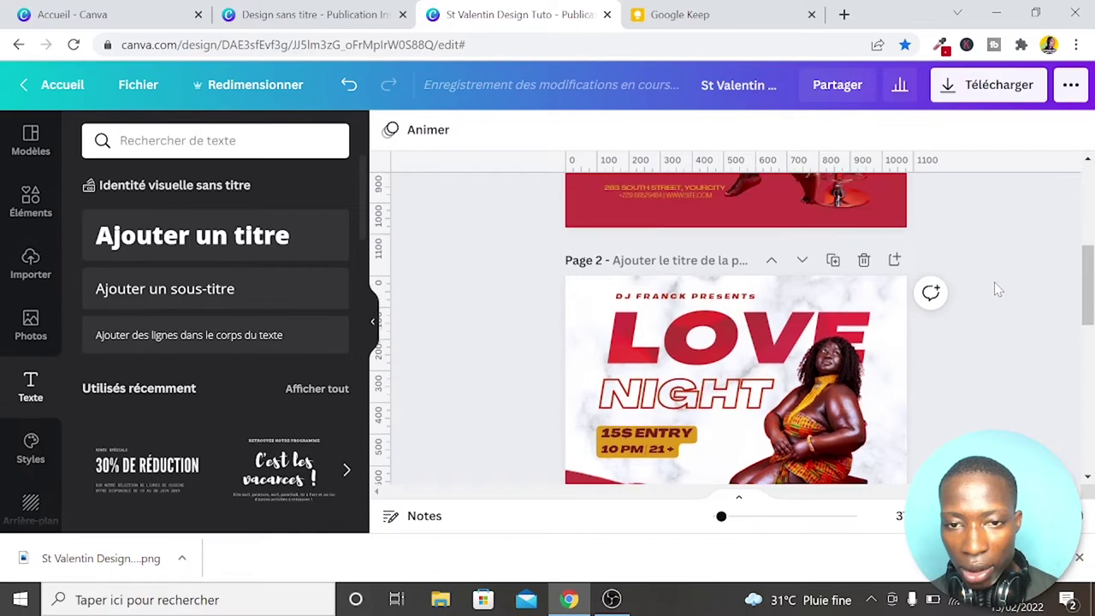
scroll(996, 289, down, 2)
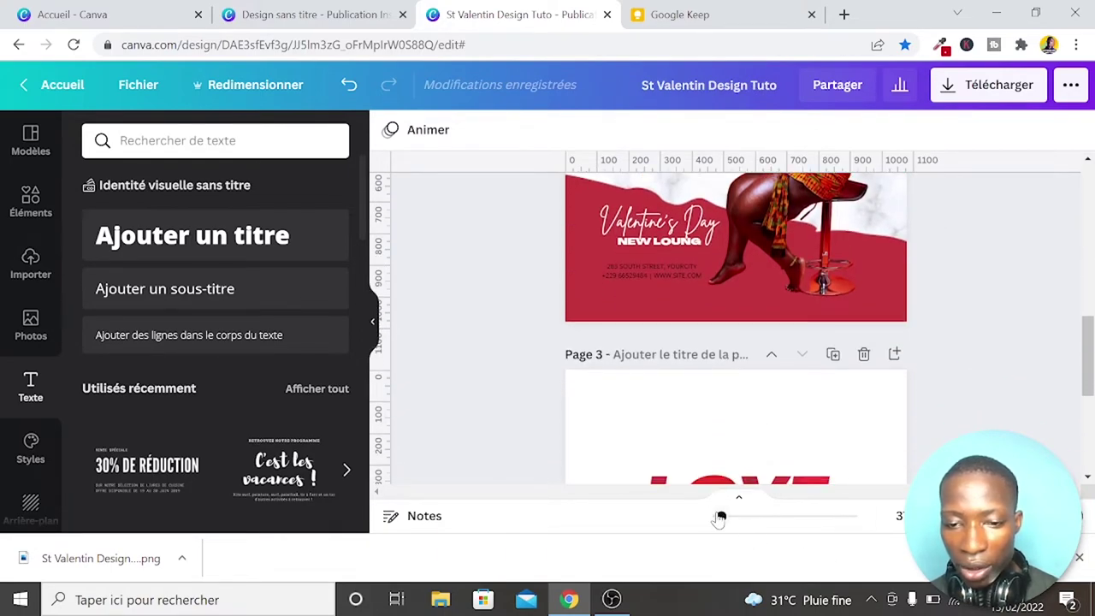
drag(720, 517, 727, 517)
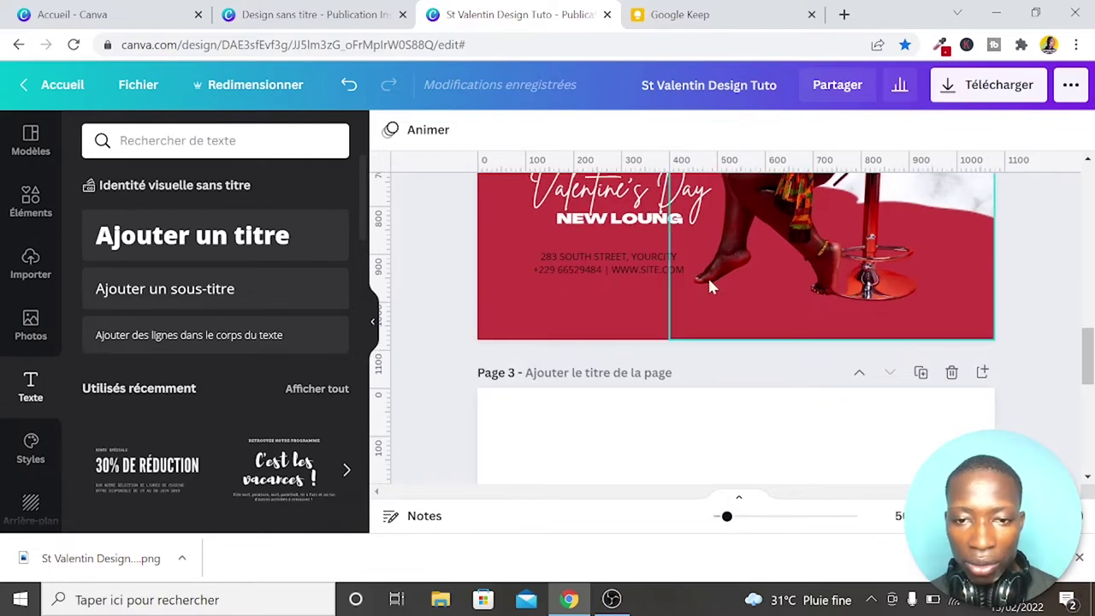
click(665, 269)
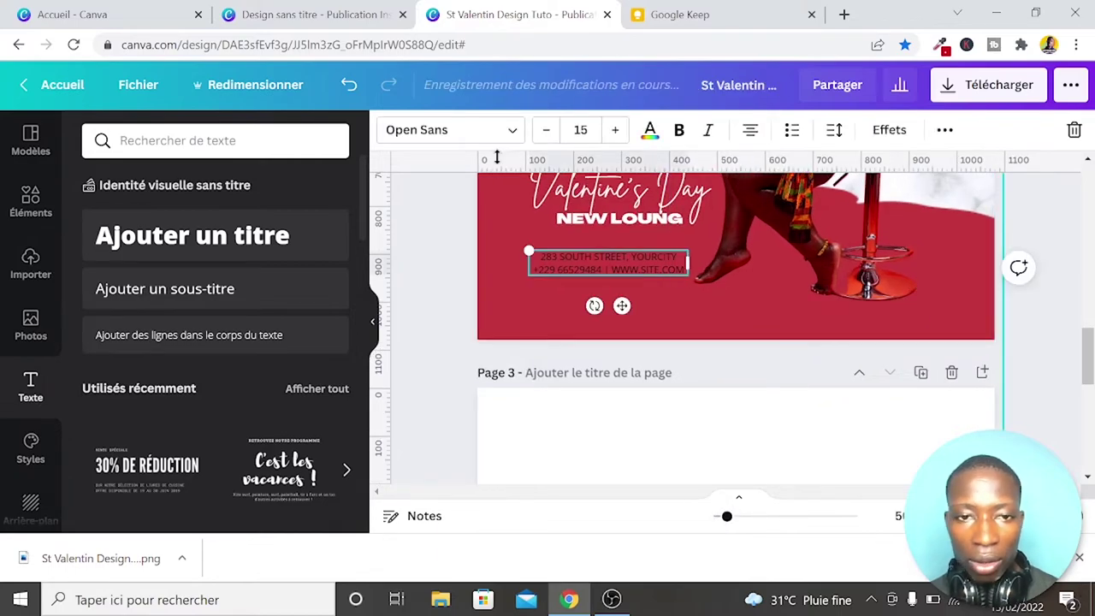
click(651, 139)
click(330, 219)
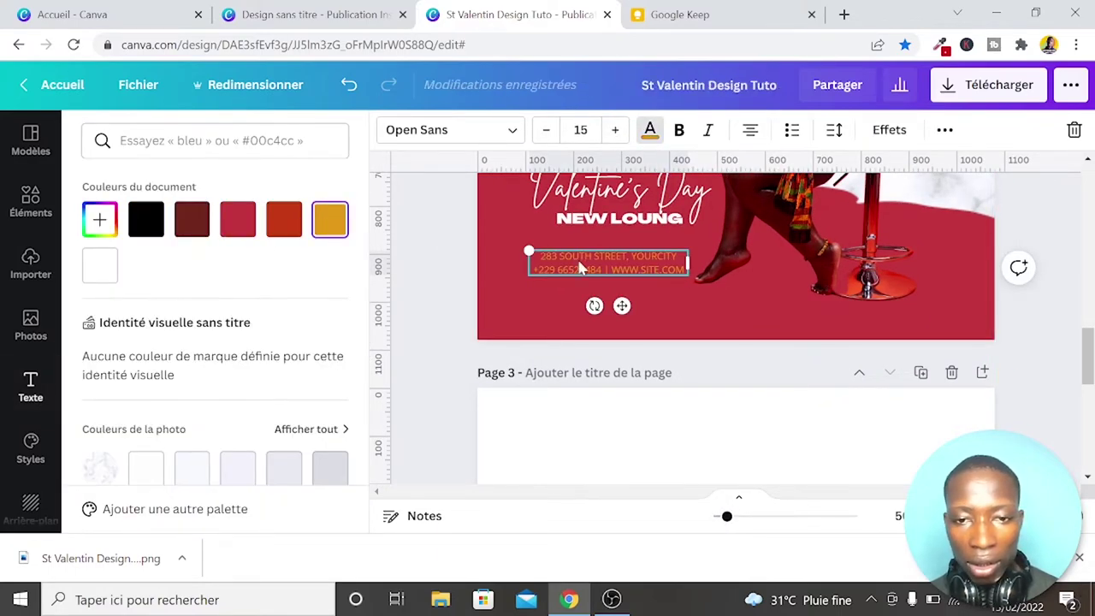
Apply Agrandir Grand Medium to the address text and Agrandir Grand Thin to the phone line
click(502, 130)
text(AGRAN)
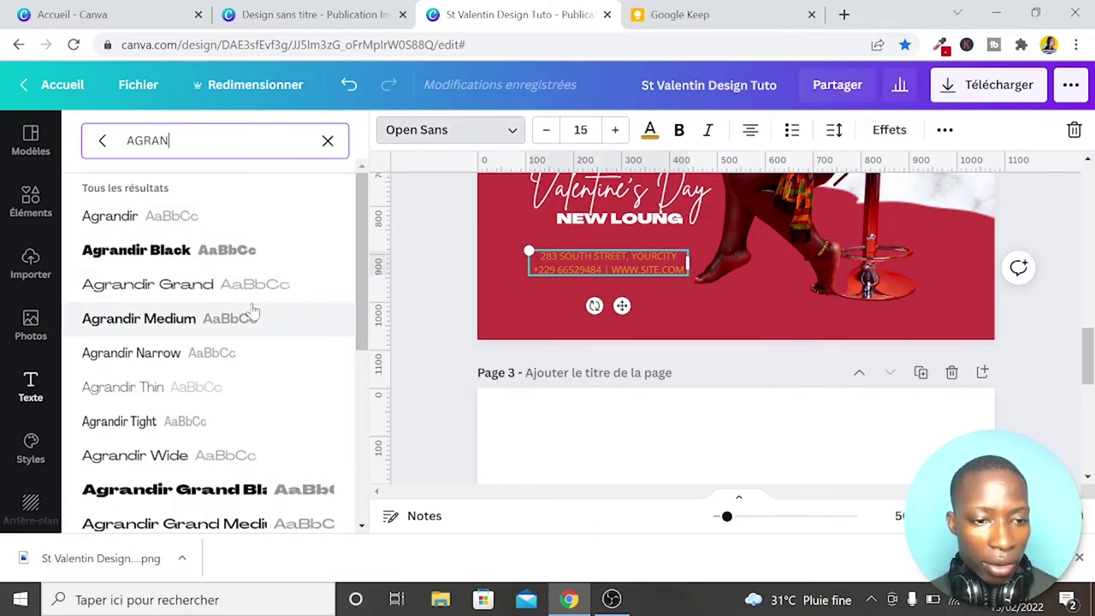
scroll(252, 310, down, 2)
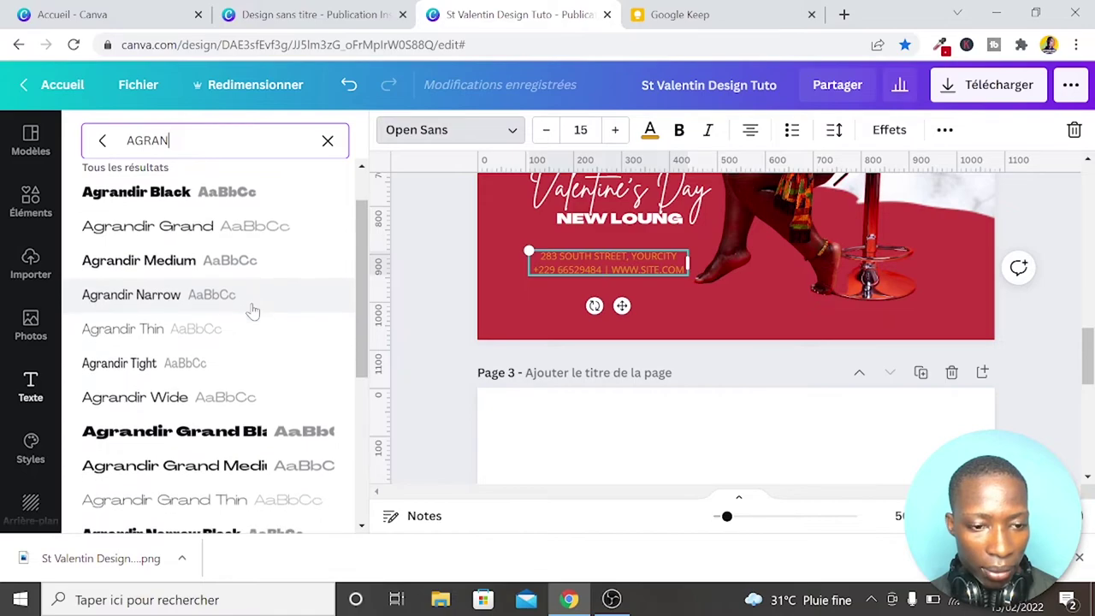
scroll(251, 310, down, 2)
click(251, 409)
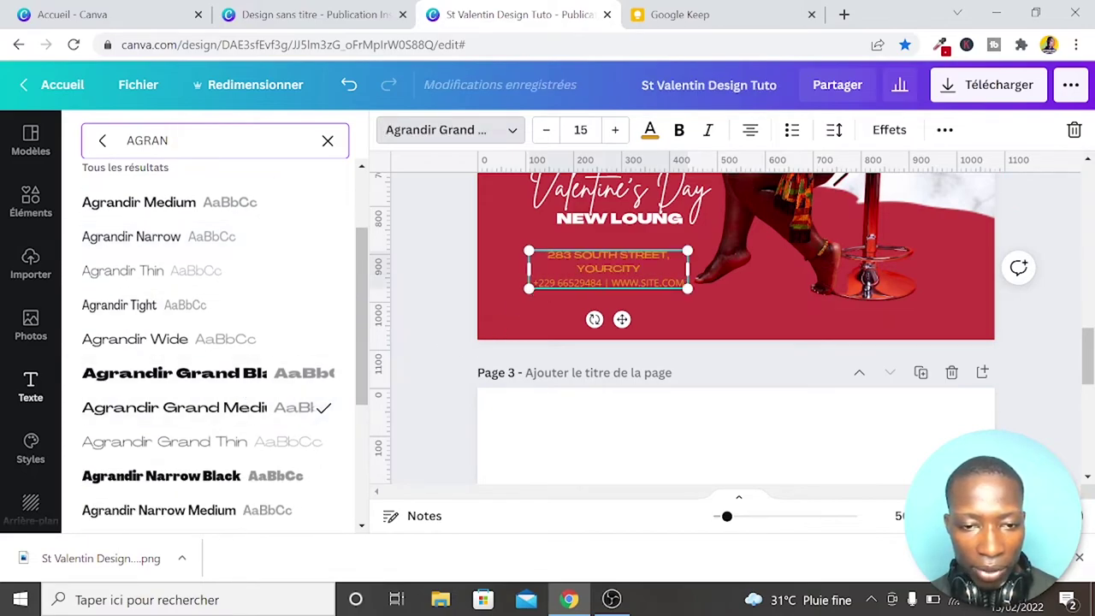
triple_click(582, 282)
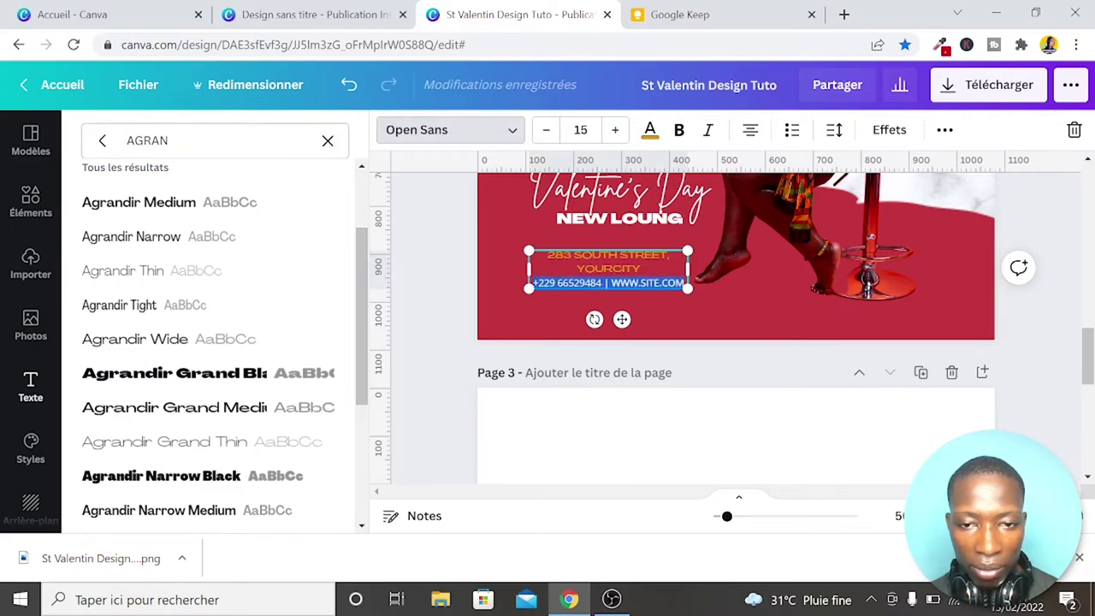
click(246, 444)
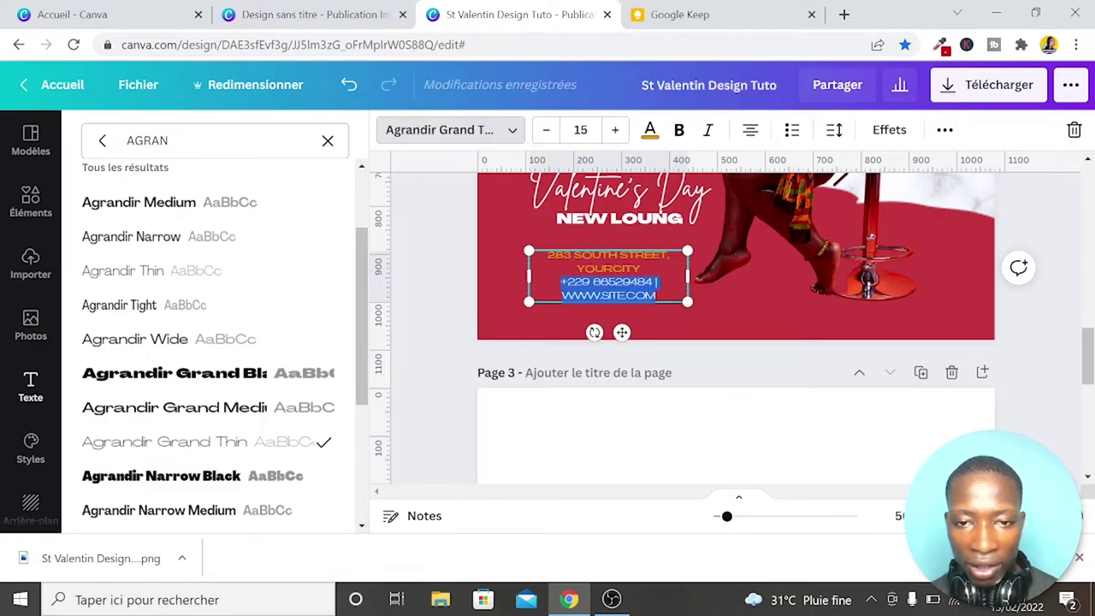
Reduce the phone line's size, shrink the street address to 9, and widen its box
click(546, 130)
click(546, 130)
click(546, 130)
click(546, 130)
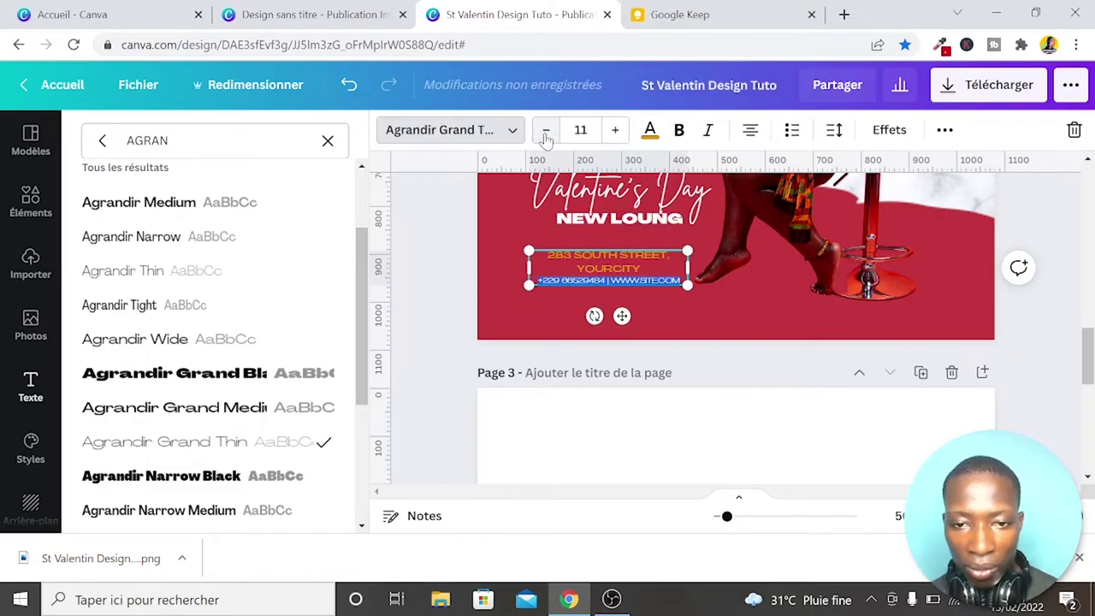
click(614, 267)
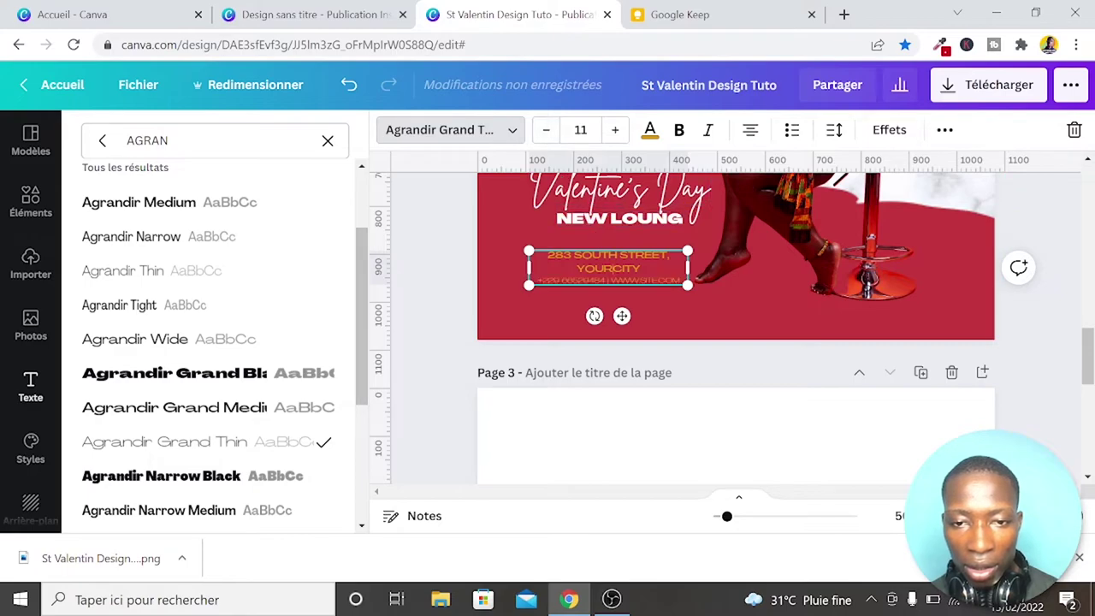
click(547, 135)
click(548, 135)
click(548, 135)
click(548, 135)
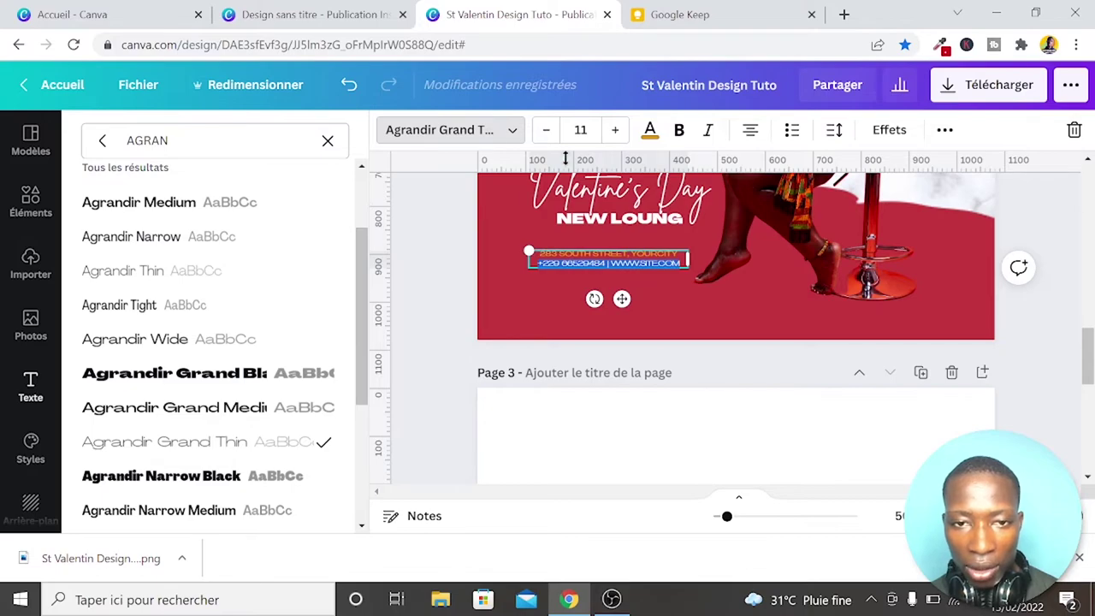
click(547, 132)
click(548, 133)
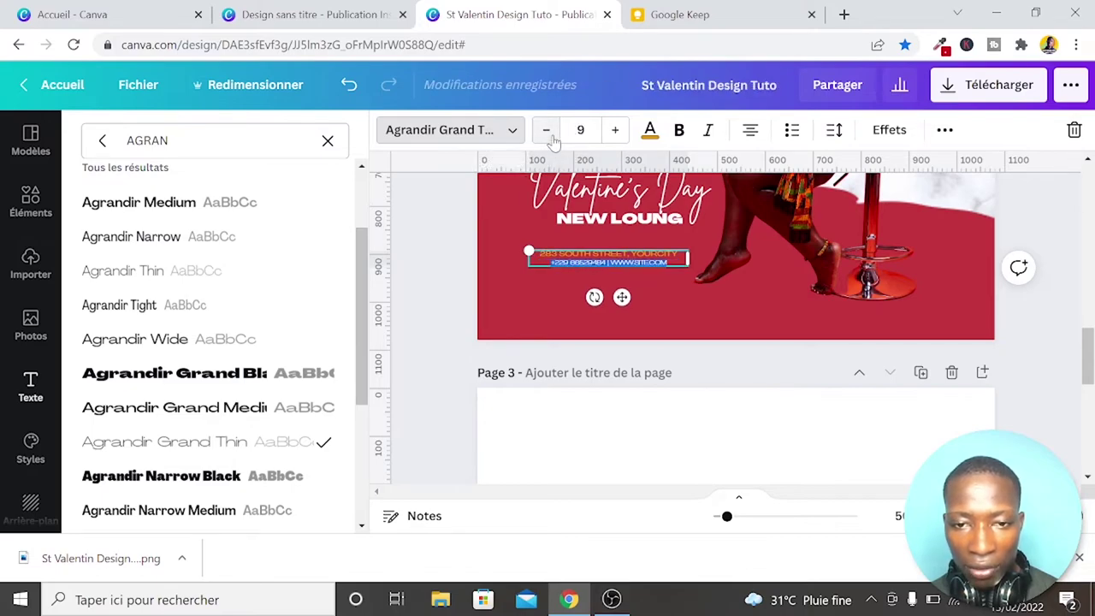
drag(689, 257, 709, 257)
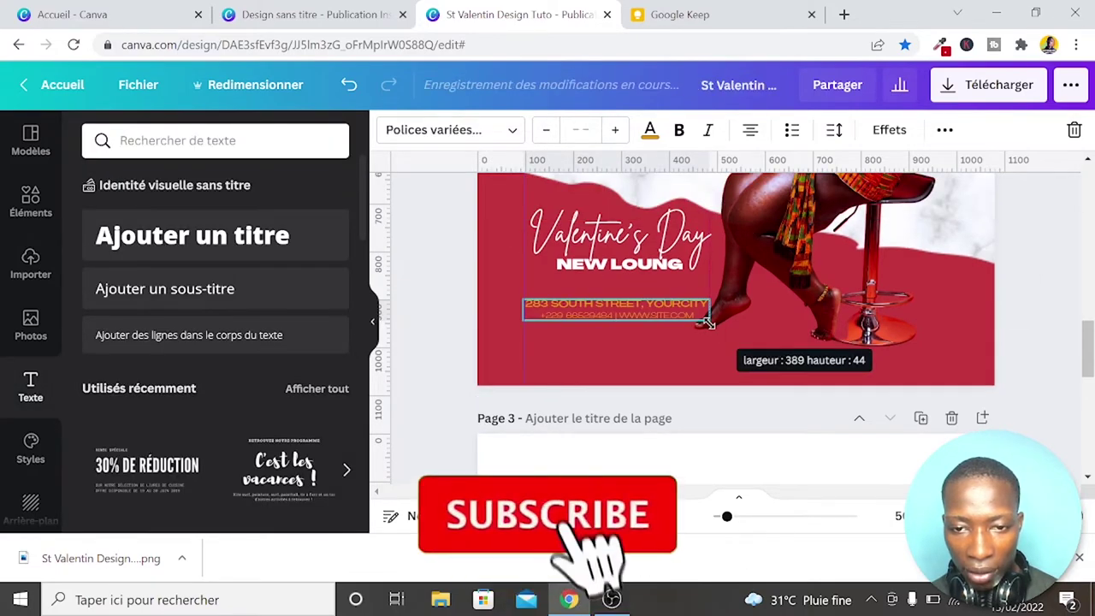
click(847, 423)
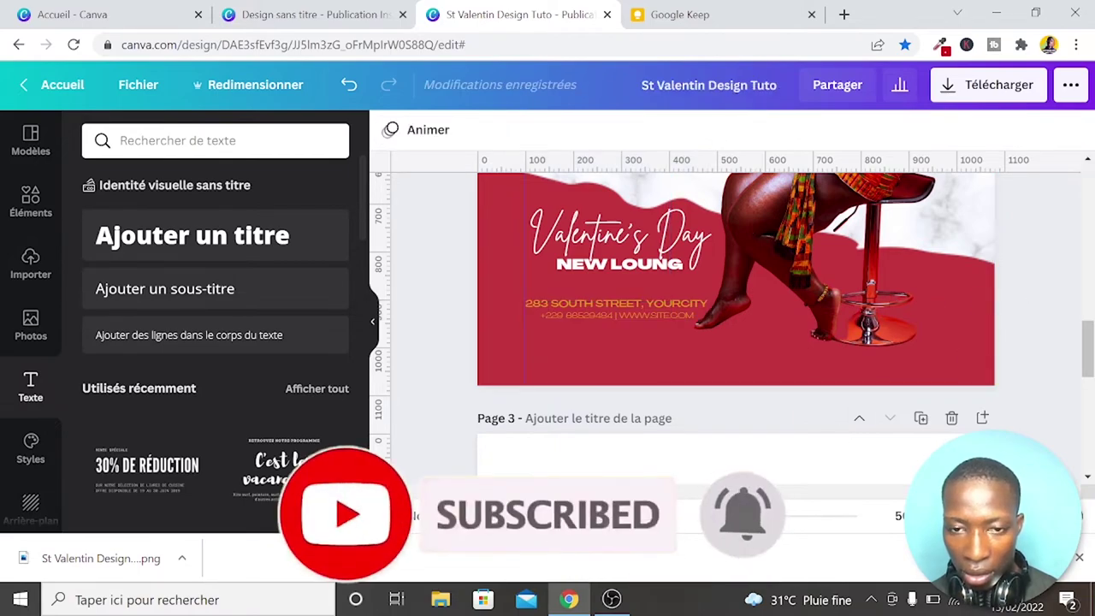
Zoom out and scroll through the pages to review the flyer layout
ctrl+scroll(747, 348, up, 3)
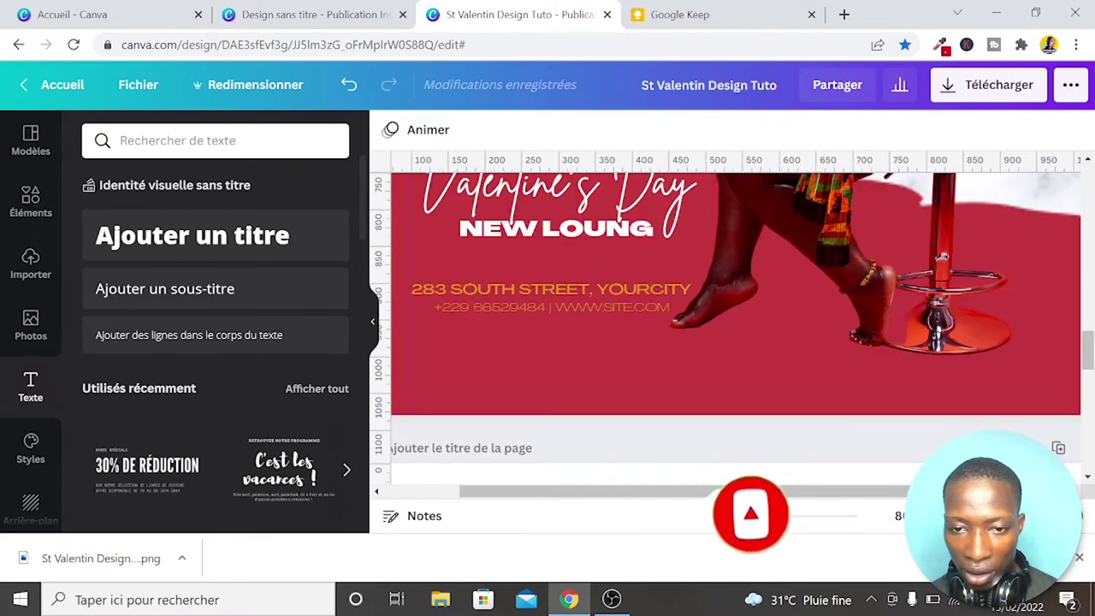
mouse_move(750, 516)
mouse_down()
mouse_move(716, 518)
mouse_move(727, 517)
mouse_up()
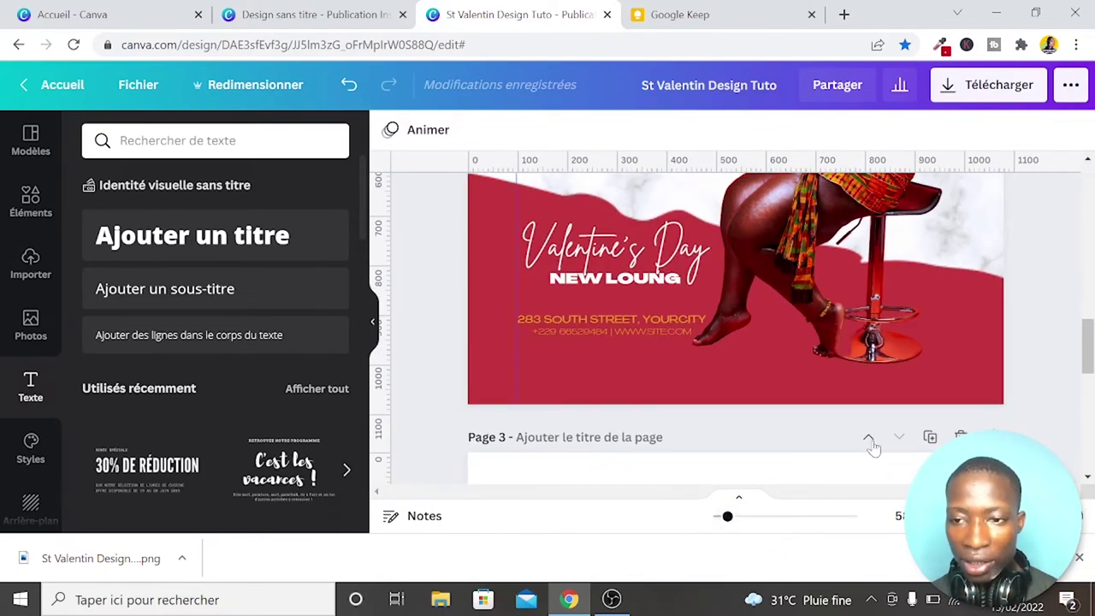
scroll(1020, 343, up, 5)
scroll(1020, 343, up, 5)
scroll(1020, 342, up, 3)
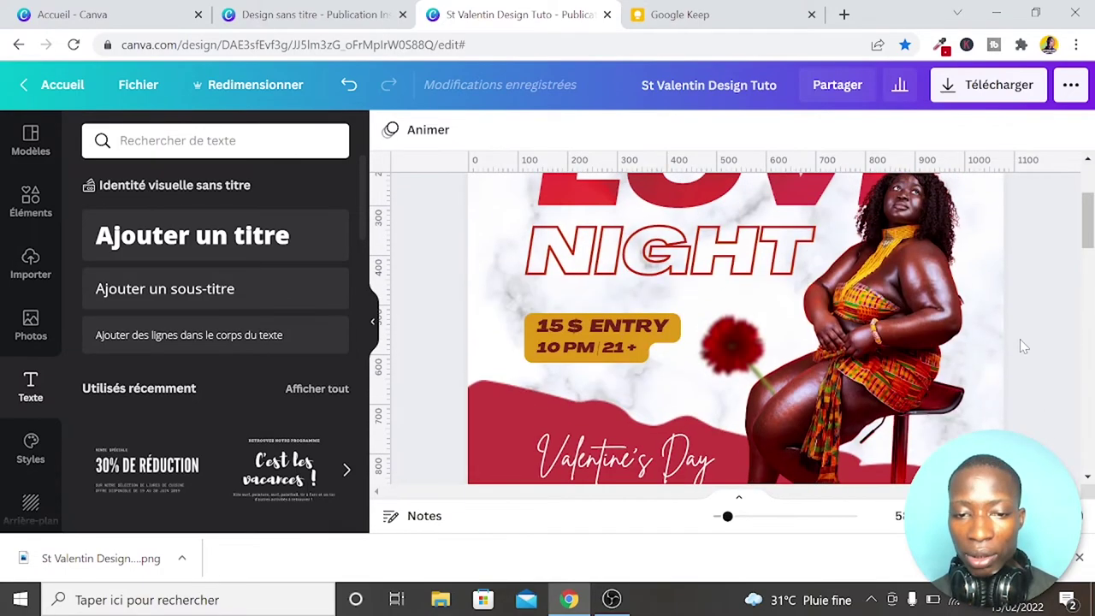
scroll(1020, 346, up, 5)
scroll(1020, 345, up, 2)
scroll(1020, 346, up, 2)
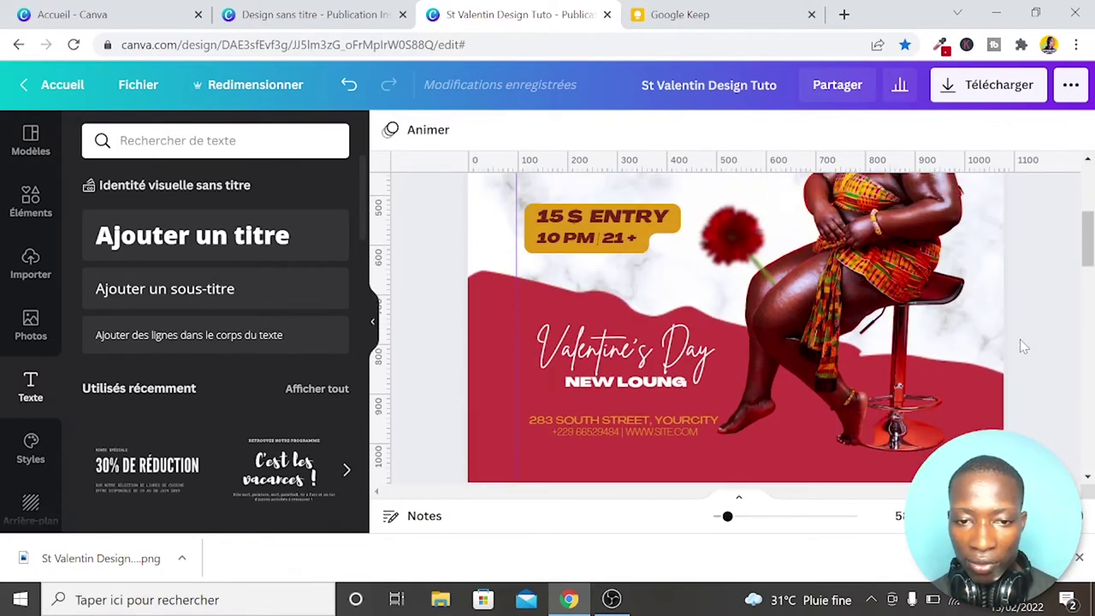
scroll(1025, 346, up, 2)
scroll(1024, 345, up, 3)
scroll(1024, 346, up, 3)
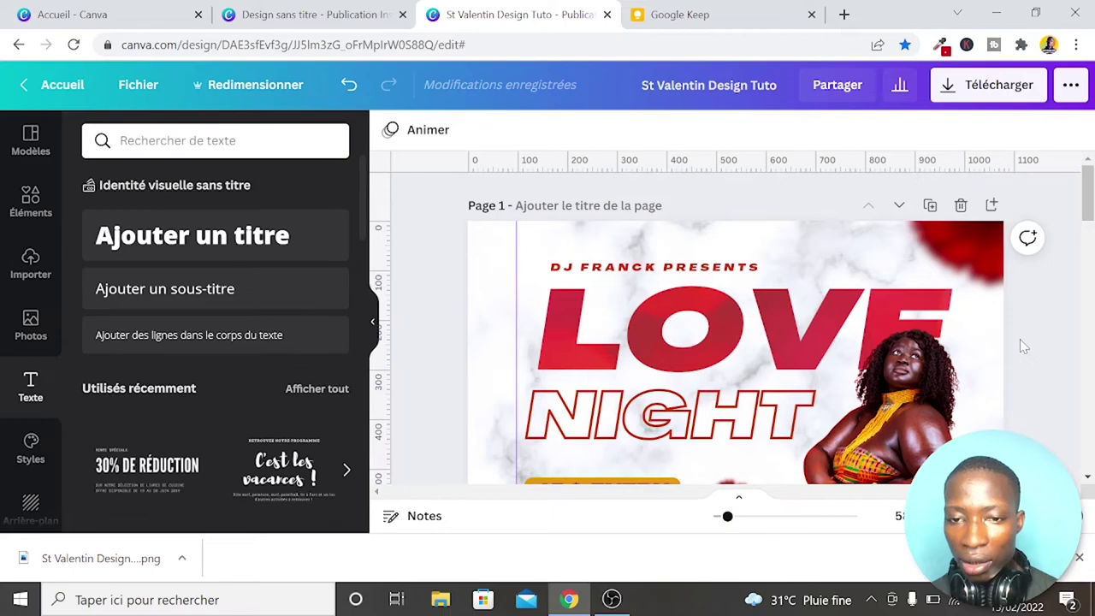
scroll(1022, 344, down, 3)
scroll(1021, 345, down, 5)
scroll(984, 377, down, 2)
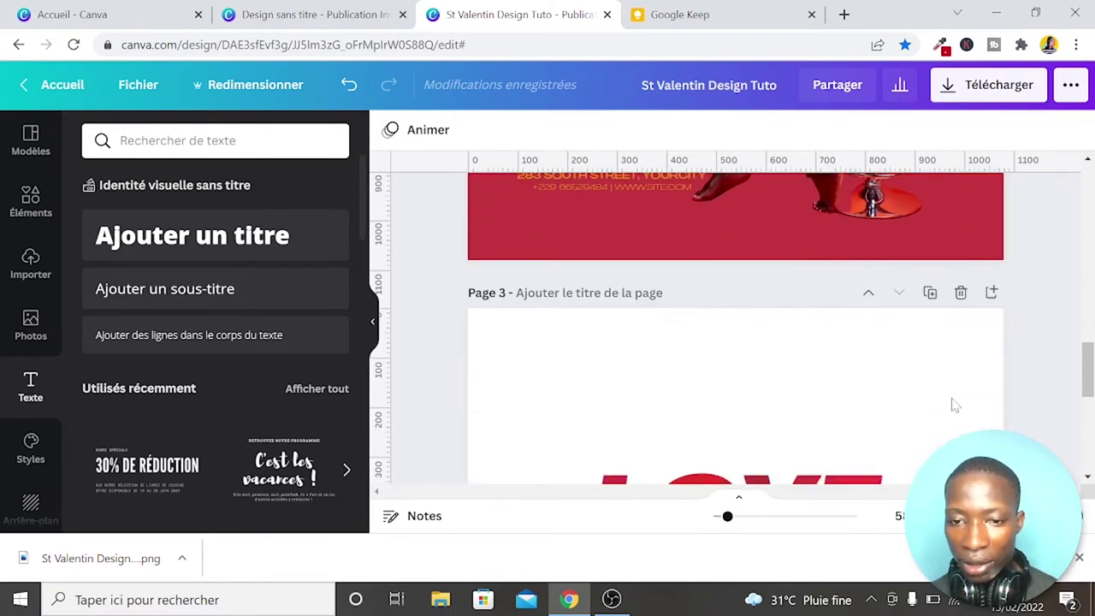
mouse_move(735, 394)
drag(727, 522, 722, 517)
scroll(1010, 342, up, 5)
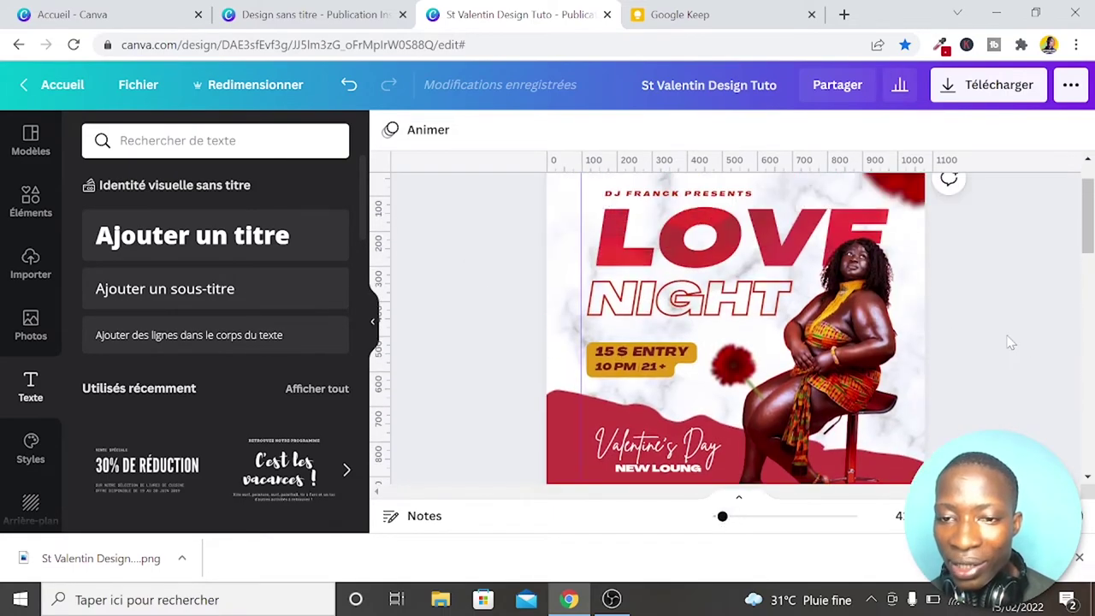
scroll(1010, 342, up, 1)
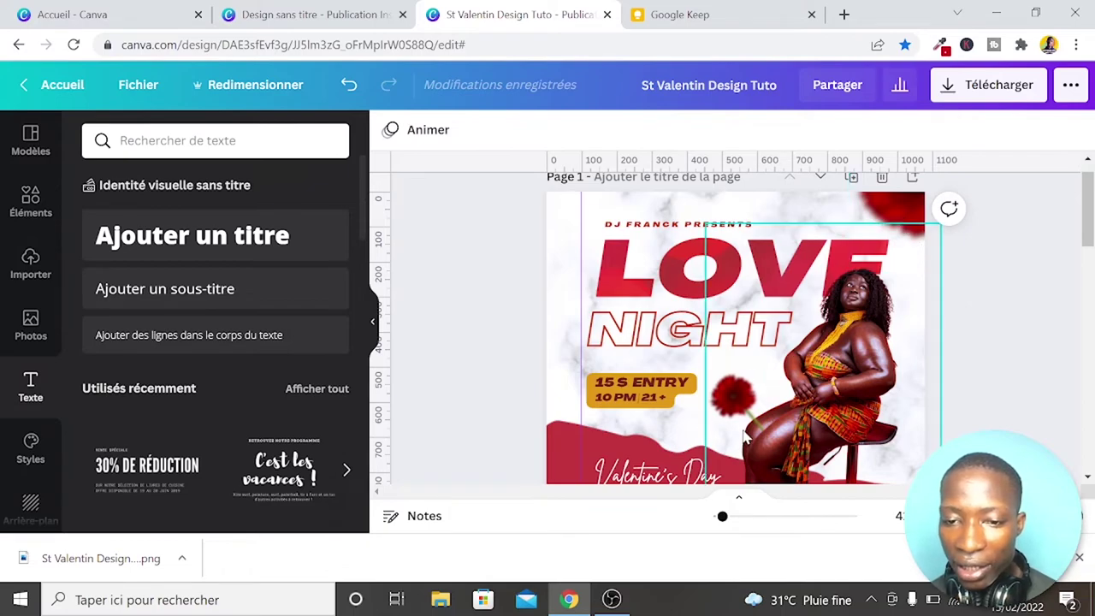
scroll(937, 381, down, 3)
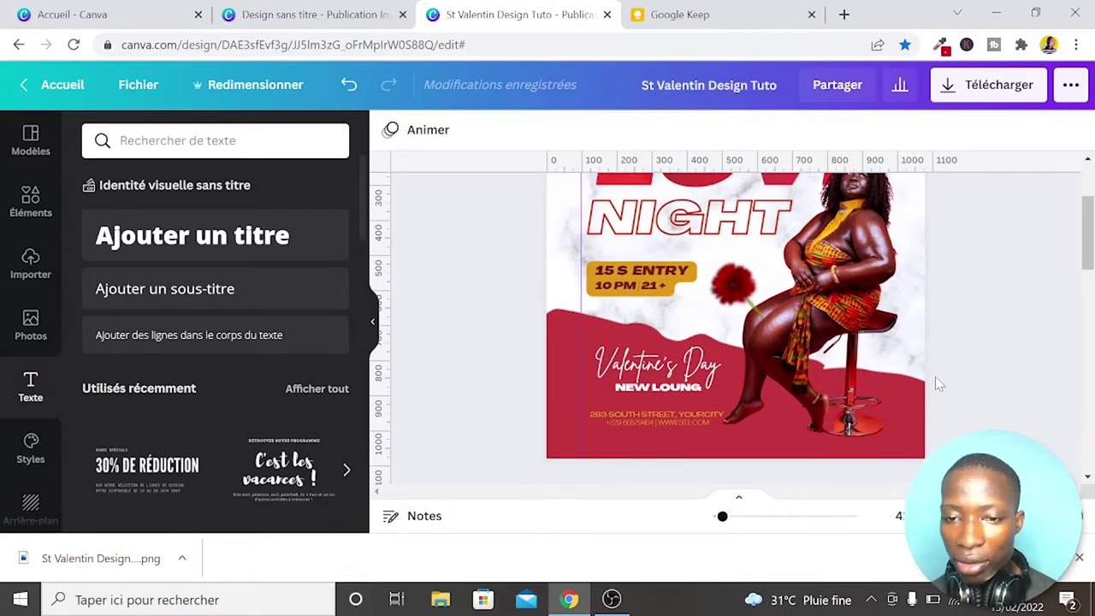
scroll(937, 383, up, 1)
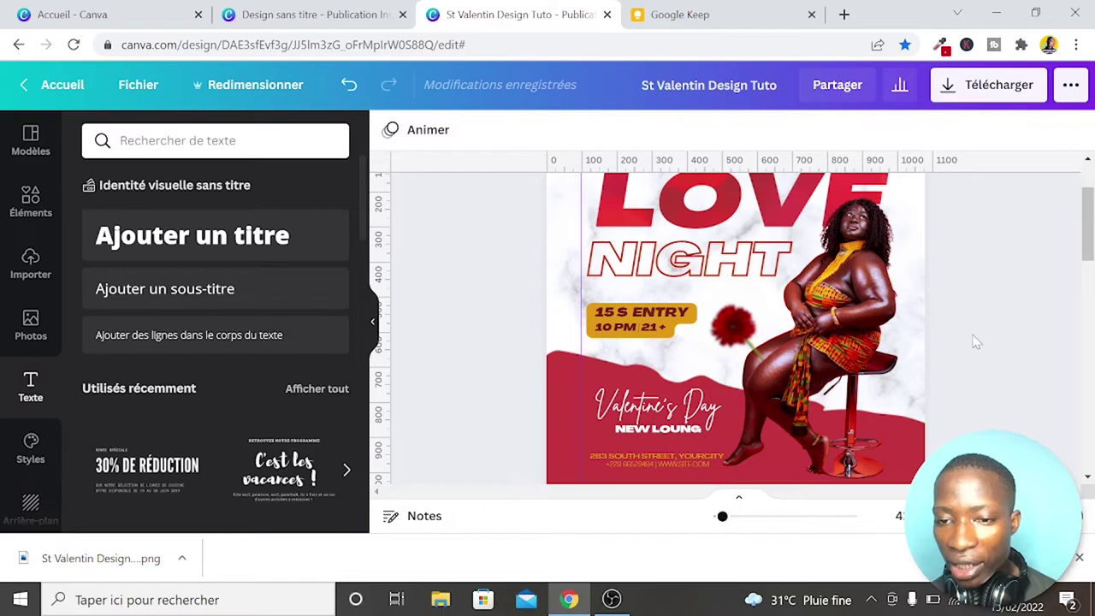
scroll(975, 341, up, 2)
scroll(975, 341, down, 1)
scroll(976, 341, down, 3)
scroll(976, 341, up, 3)
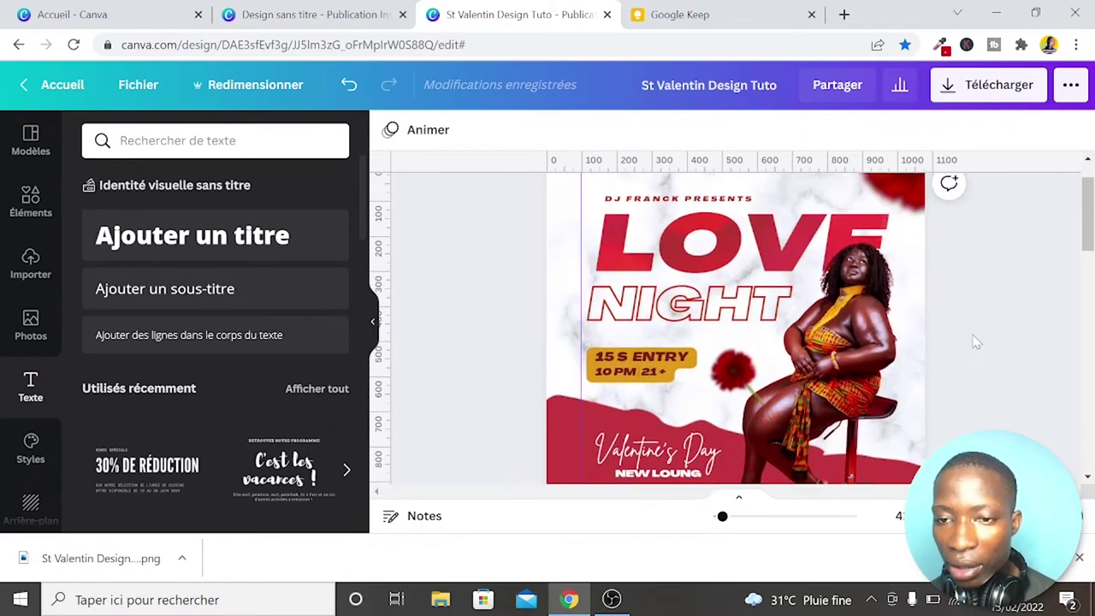
scroll(975, 341, down, 3)
right_click(975, 343)
key(Escape)
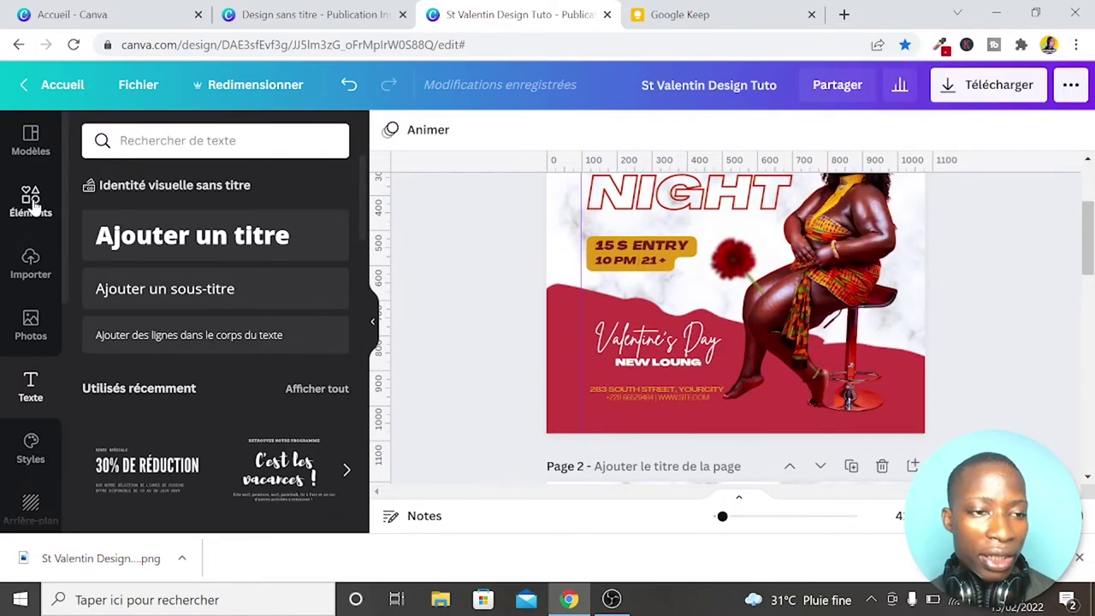
Search the stock photos for 'red FLOWER'
click(33, 205)
click(31, 325)
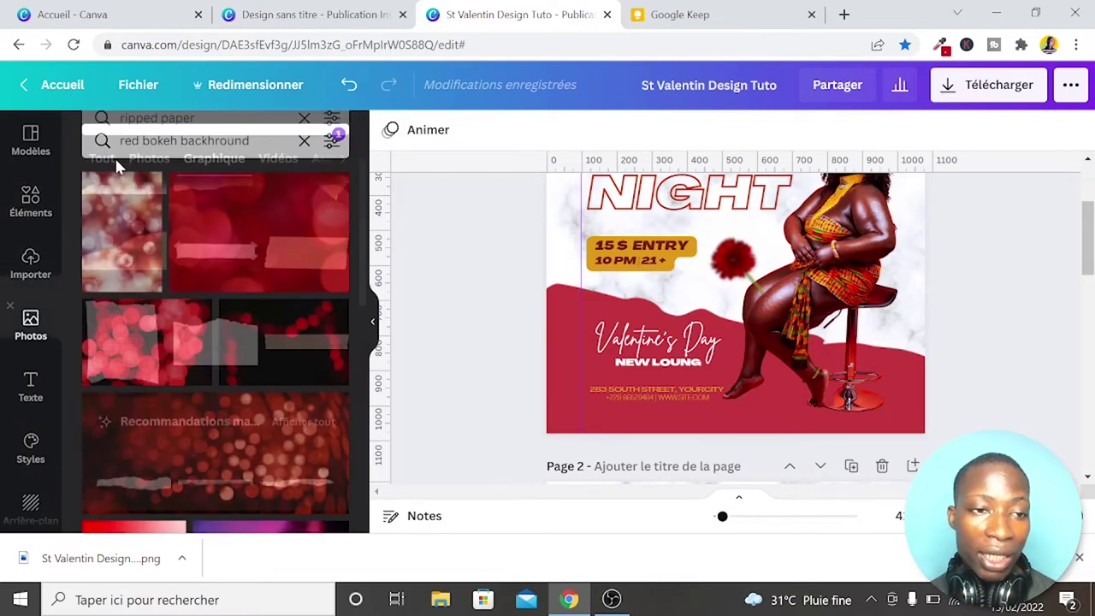
click(163, 141)
double_click(159, 140)
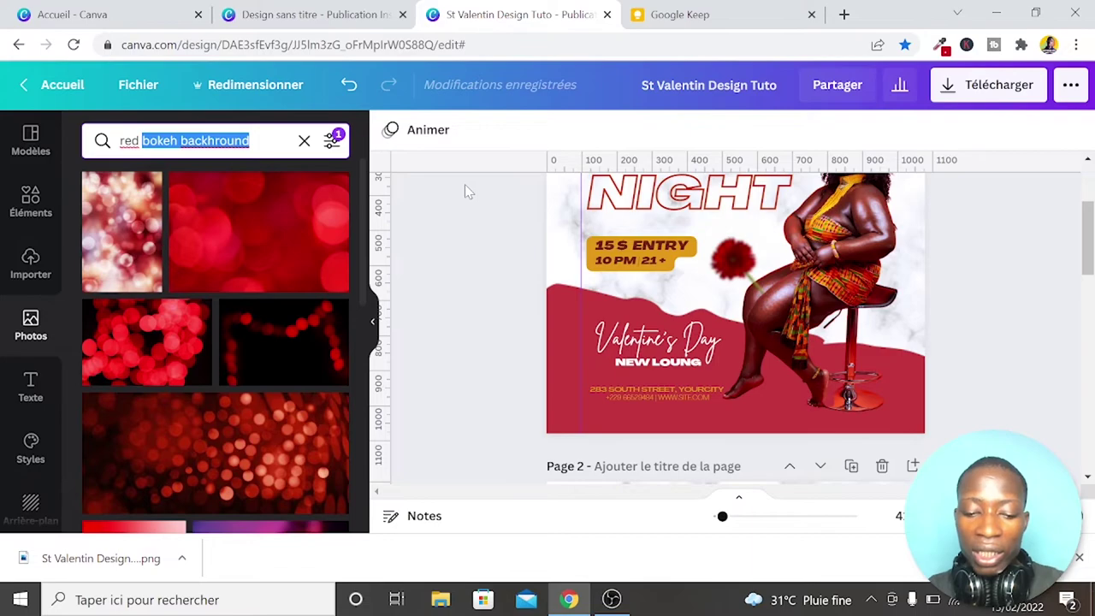
text(FLO)
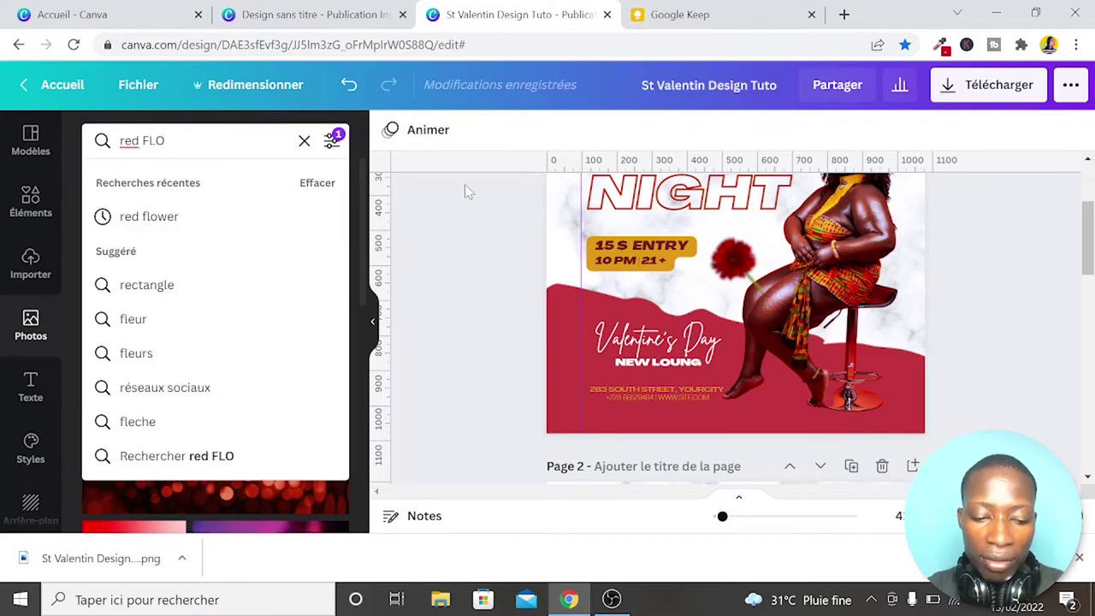
text(WER)
key(Return)
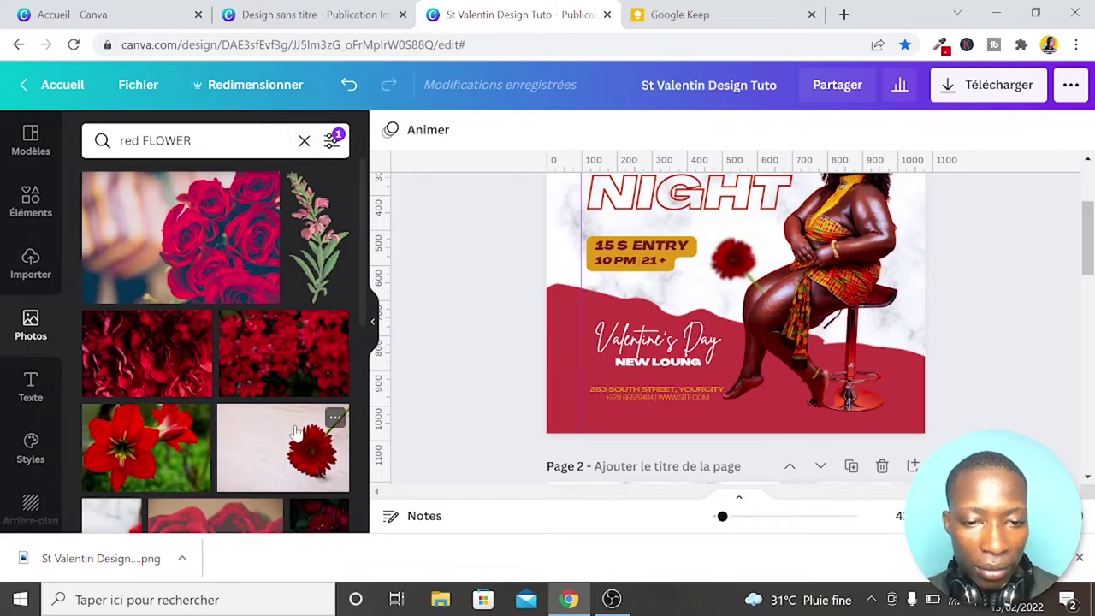
Add a red gerbera photo to page 2, remove its background, then delete it
click(296, 433)
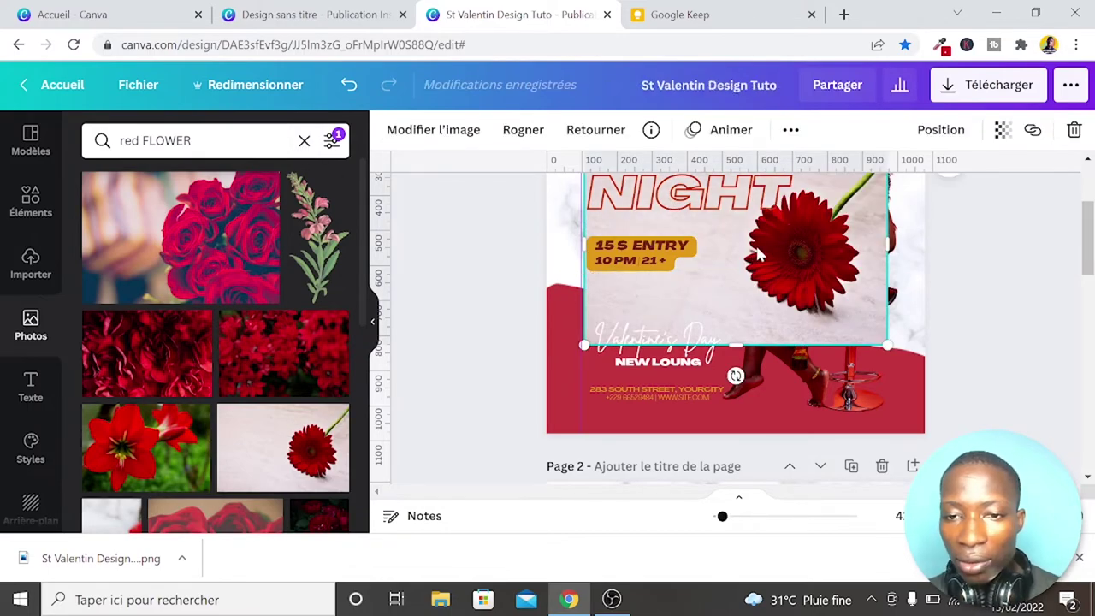
click(434, 130)
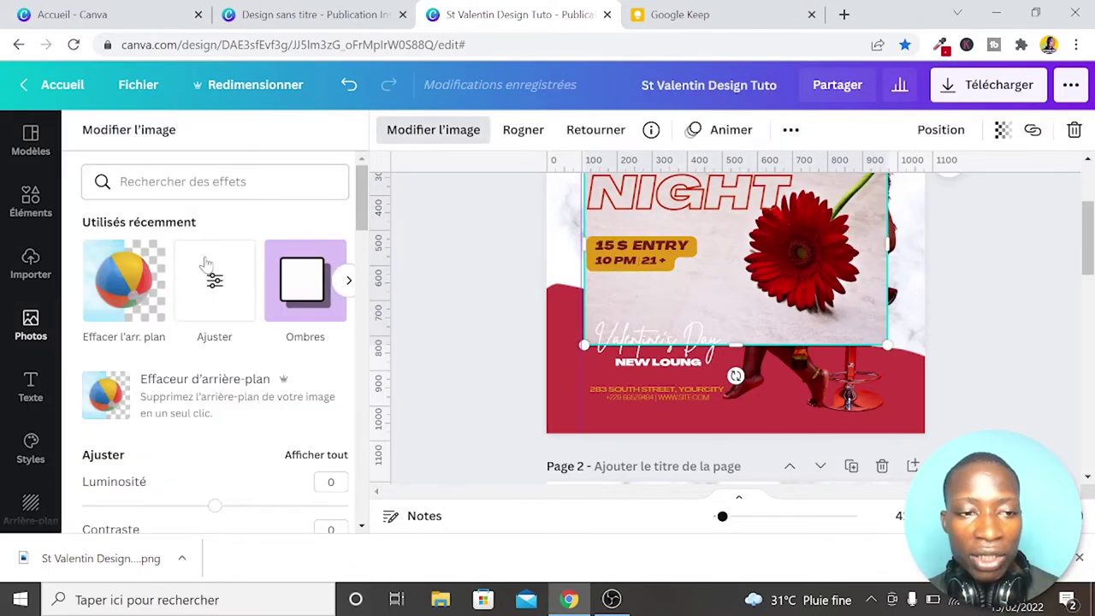
click(153, 282)
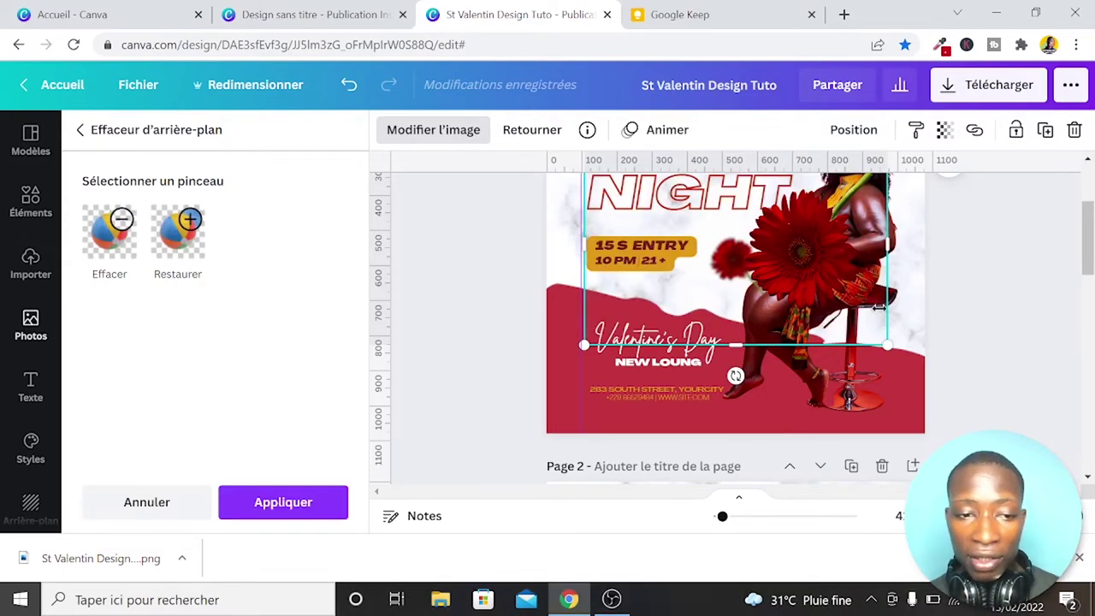
click(283, 504)
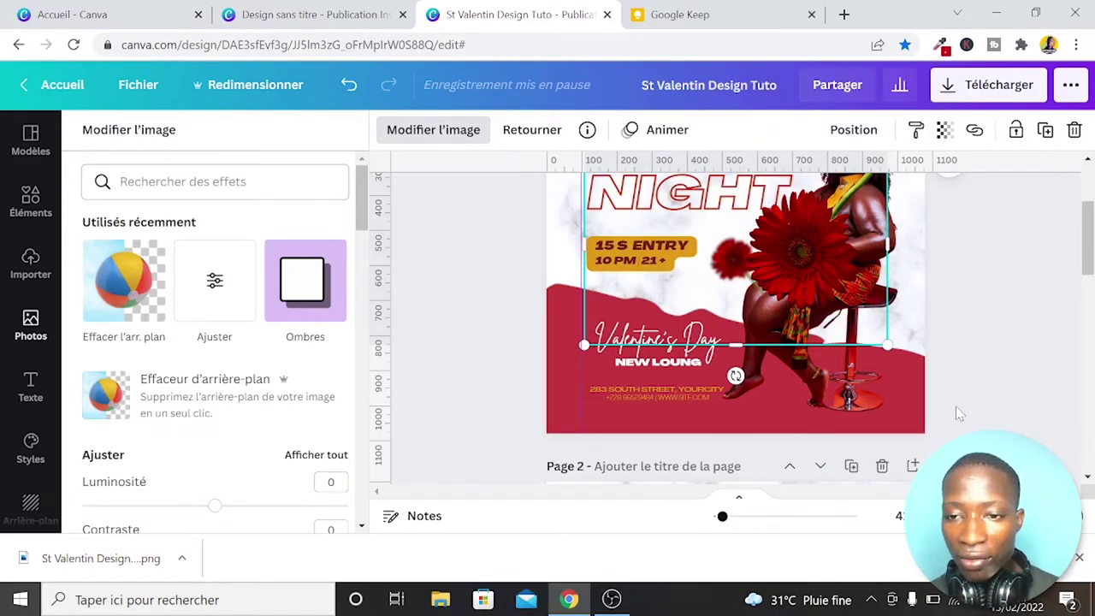
scroll(973, 342, up, 2)
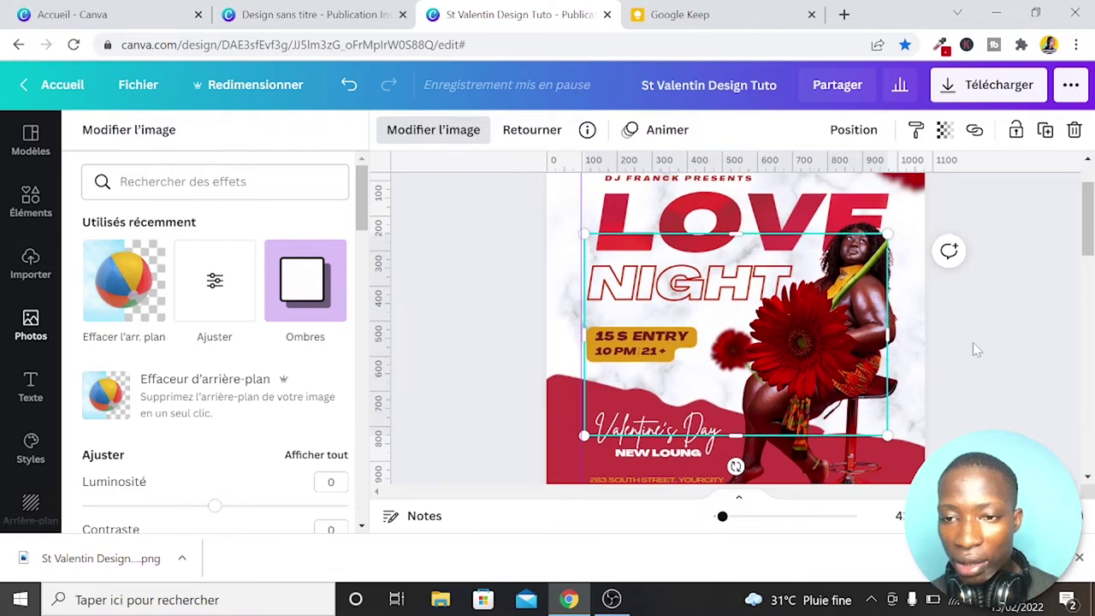
scroll(972, 342, down, 1)
scroll(973, 342, down, 3)
scroll(973, 342, up, 3)
scroll(973, 342, up, 1)
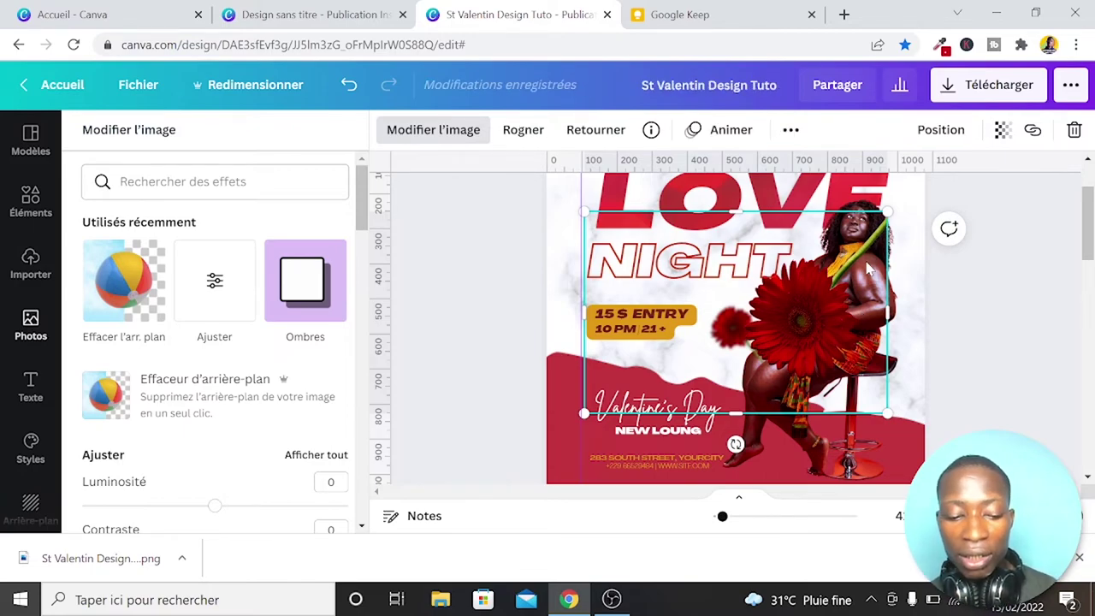
key(Delete)
scroll(981, 306, down, 5)
Restore the deleted gerbera, crop its left side, and shrink it
scroll(981, 305, down, 3)
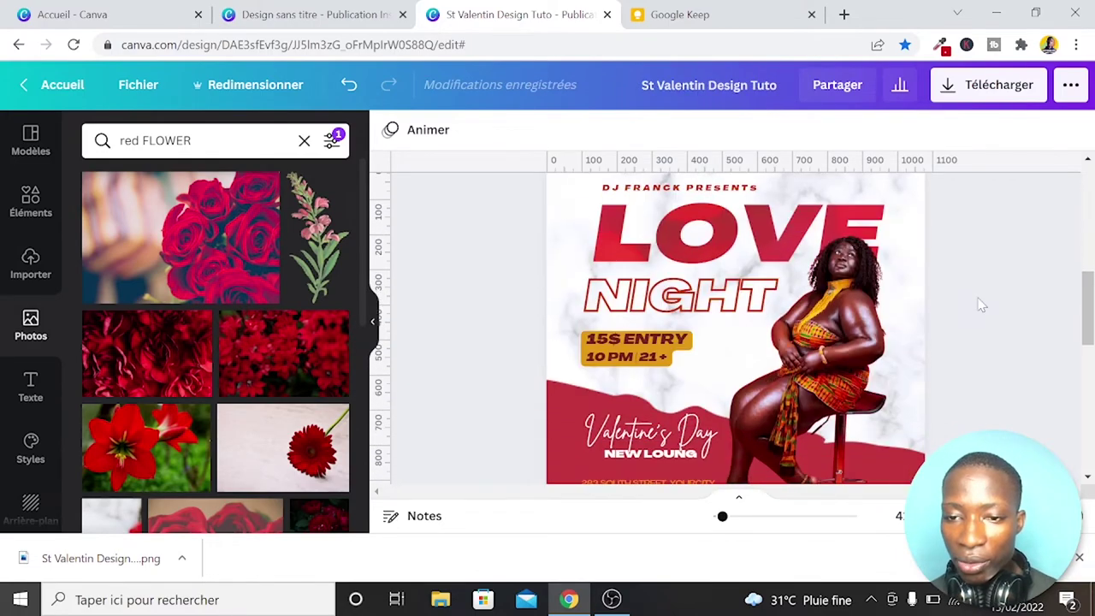
scroll(982, 306, down, 1)
key(ctrl+z)
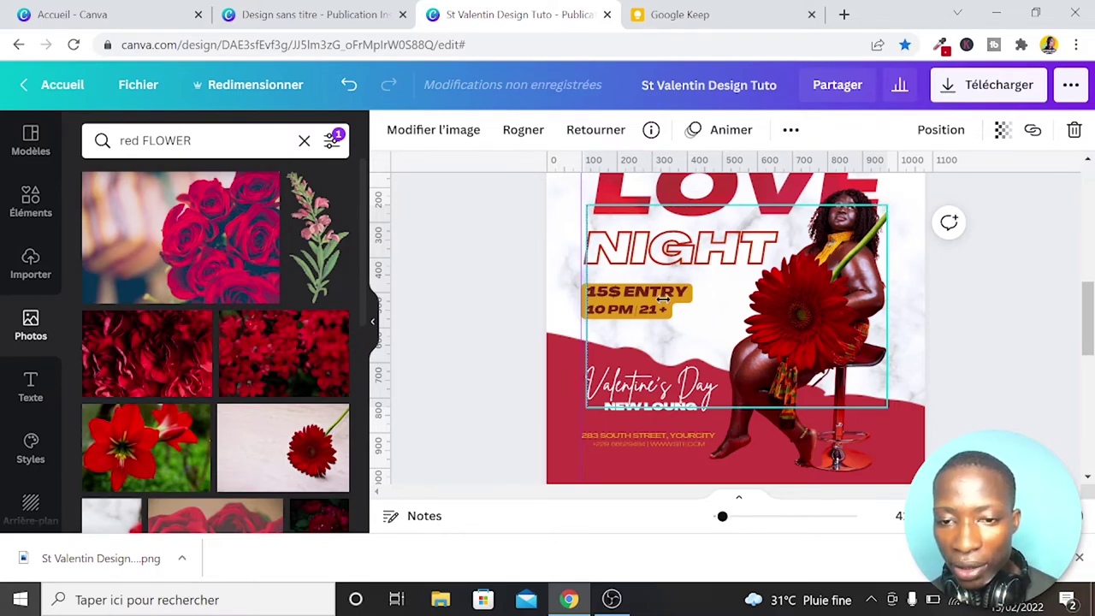
drag(585, 305, 736, 305)
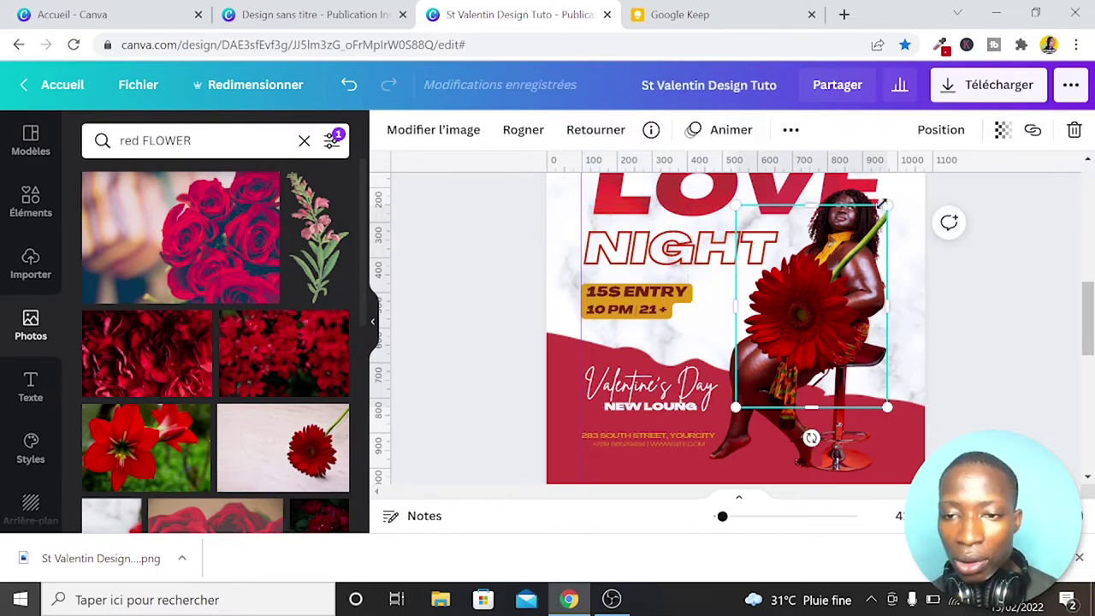
drag(866, 221, 783, 331)
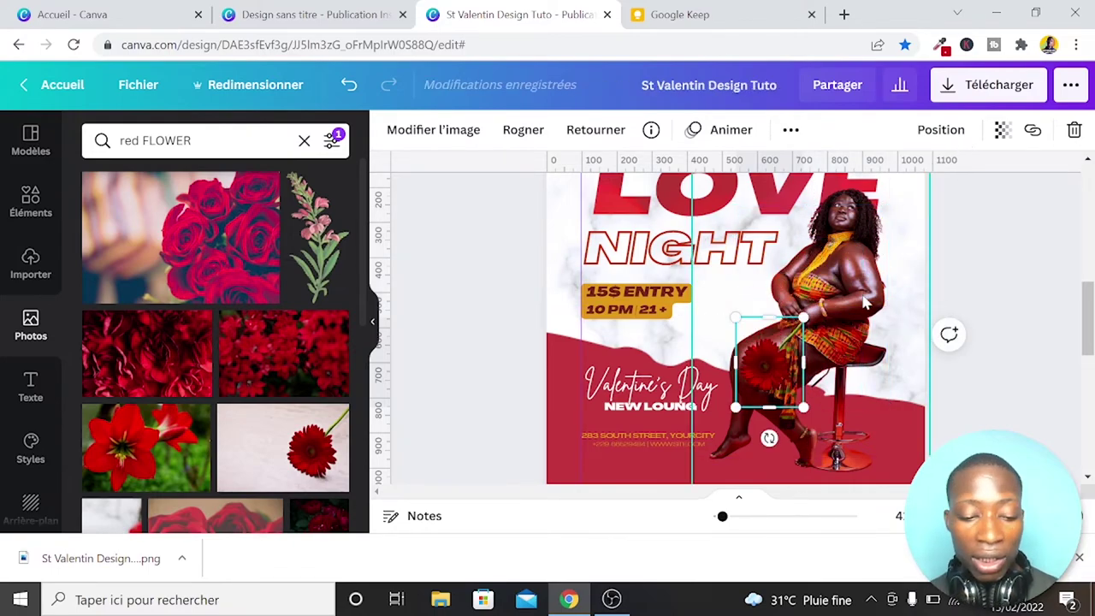
drag(756, 316, 763, 326)
Narrow the gerbera and move it to page 2's top-right corner, partly off-page
drag(787, 368, 875, 233)
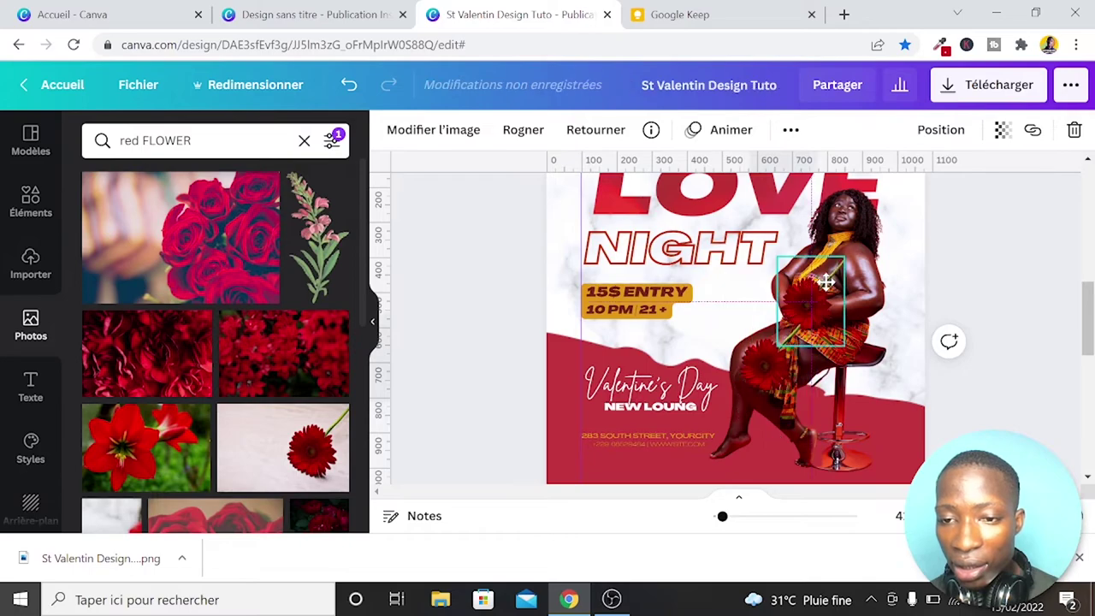
scroll(990, 248, up, 2)
scroll(989, 248, up, 1)
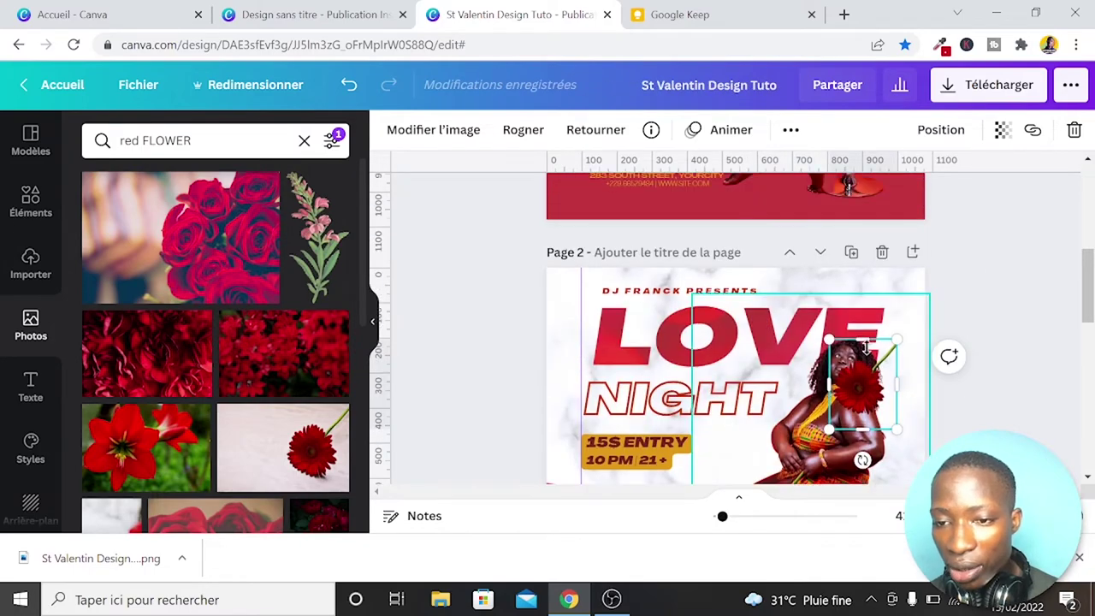
mouse_move(896, 384)
mouse_down()
mouse_move(958, 258)
mouse_move(914, 261)
mouse_up()
drag(893, 368, 942, 254)
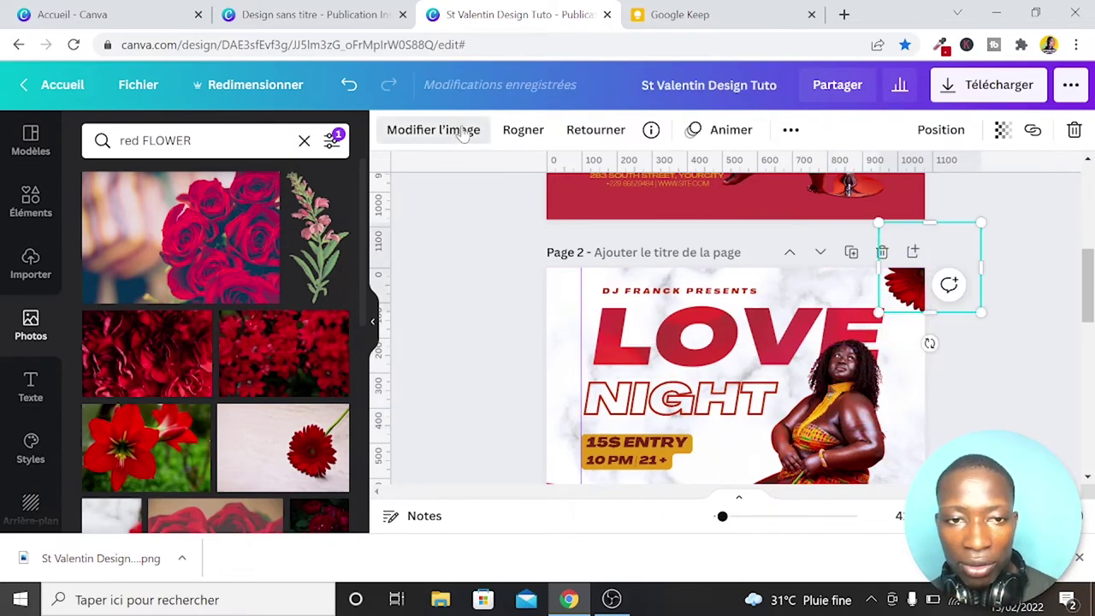
Set the corner gerbera's Flou (blur) to 25 and shift it slightly up-left
click(436, 129)
click(189, 304)
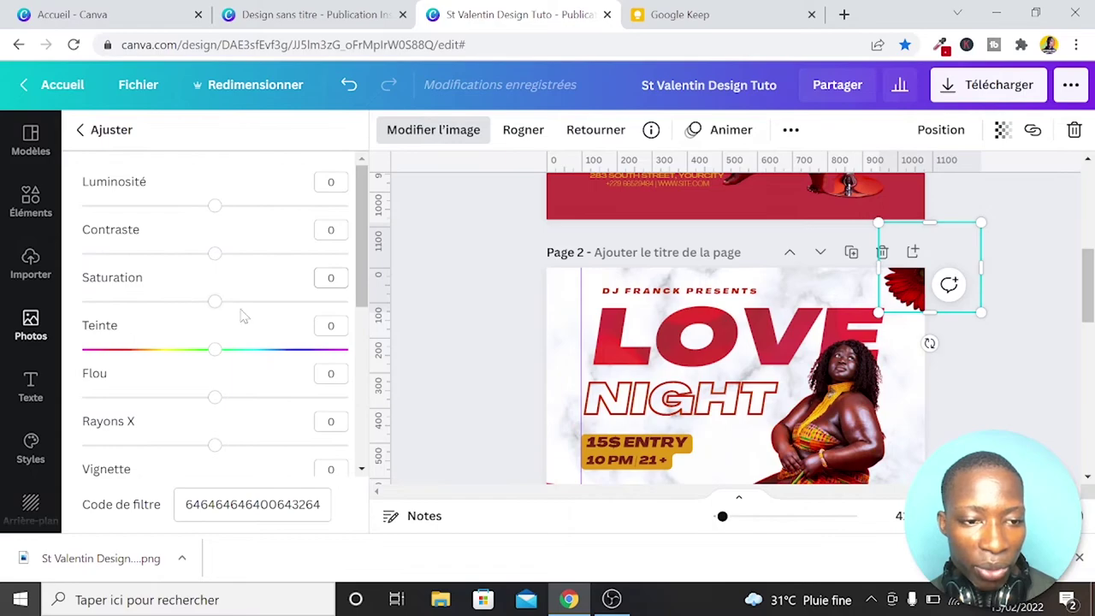
scroll(219, 323, down, 1)
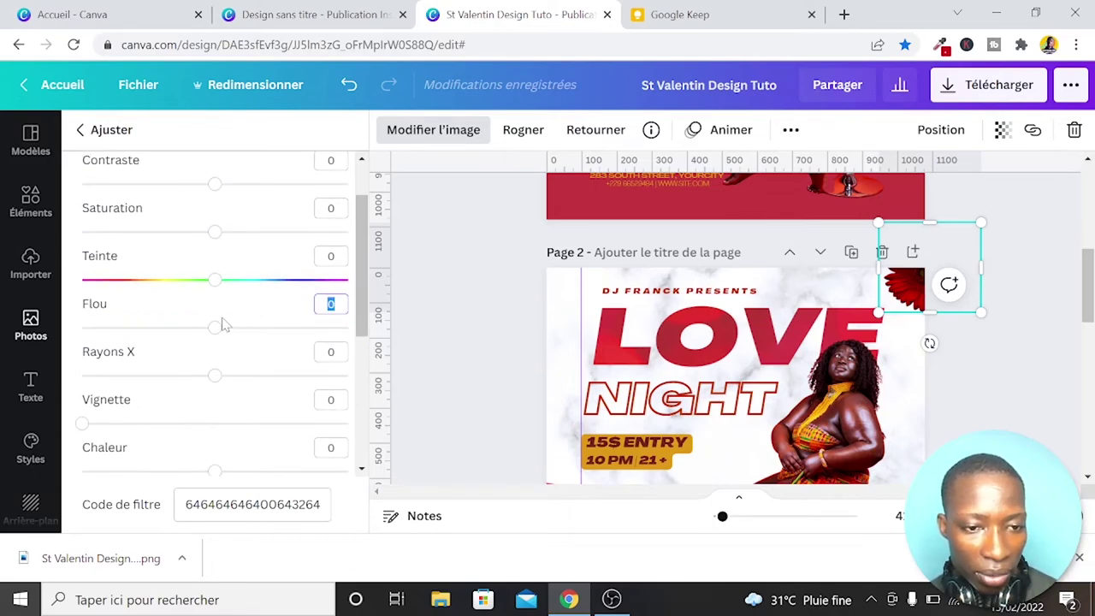
mouse_move(223, 323)
mouse_down()
mouse_move(205, 325)
mouse_move(248, 329)
mouse_up()
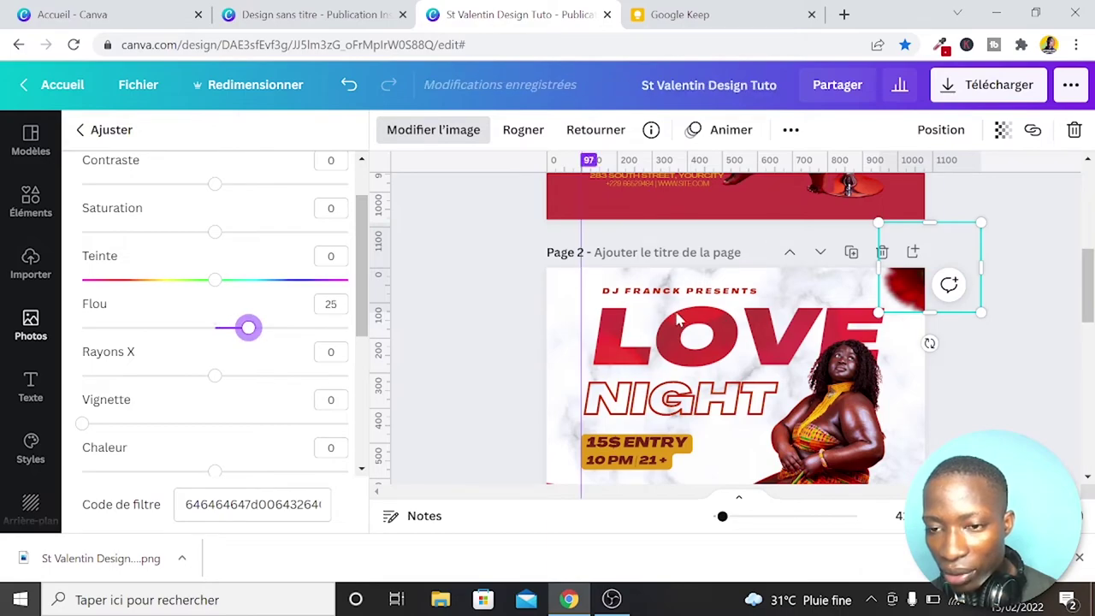
drag(910, 286, 890, 272)
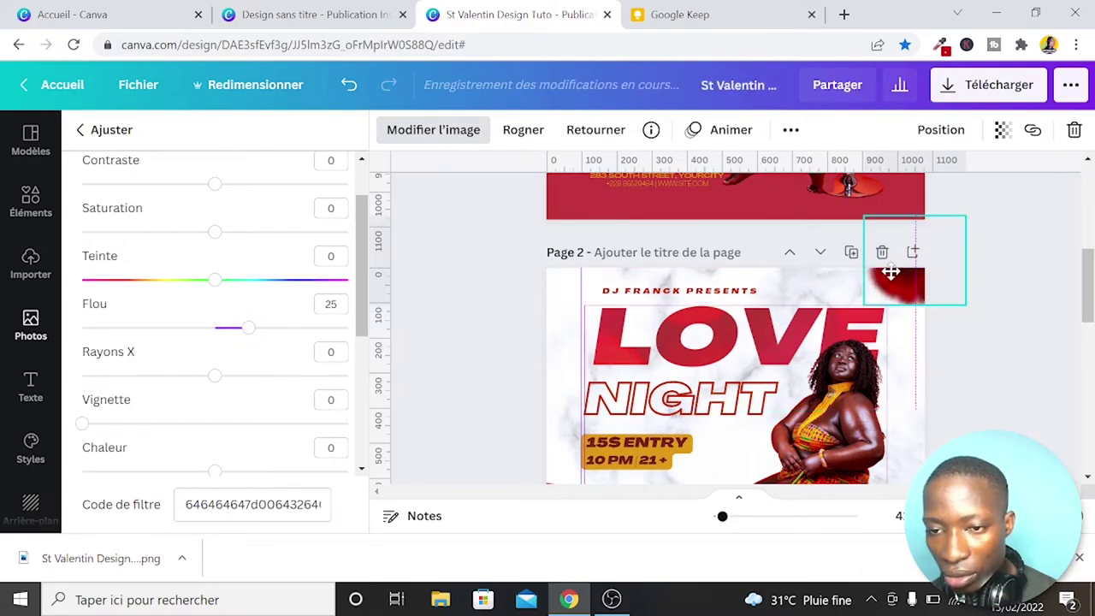
click(991, 364)
scroll(531, 357, down, 2)
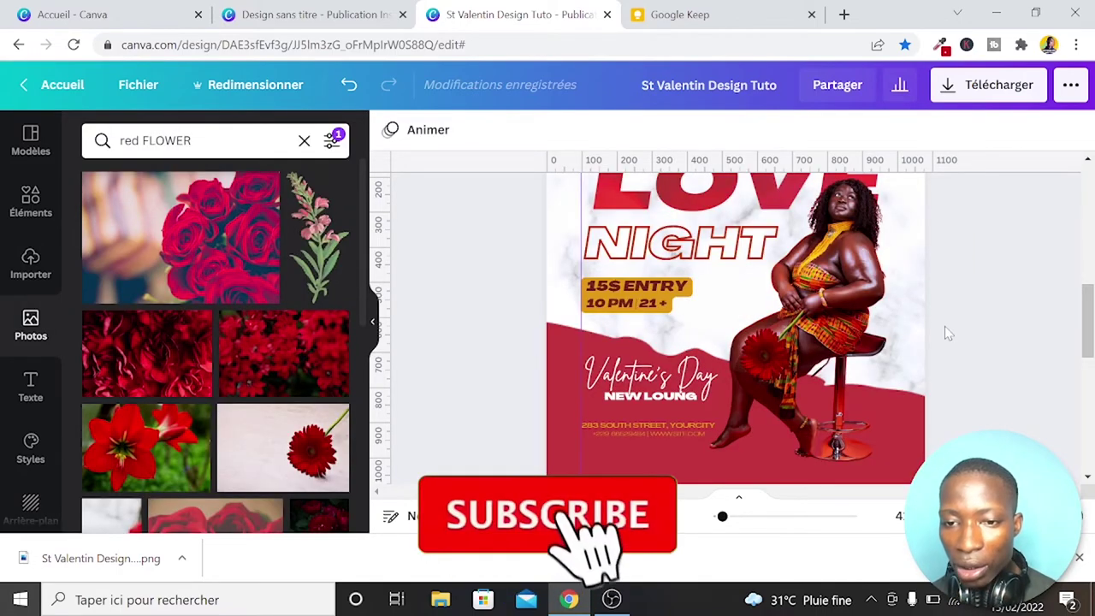
Rotate the small gerbera to about 114°, move it onto the thigh, and resize its frame to 164×199
click(770, 351)
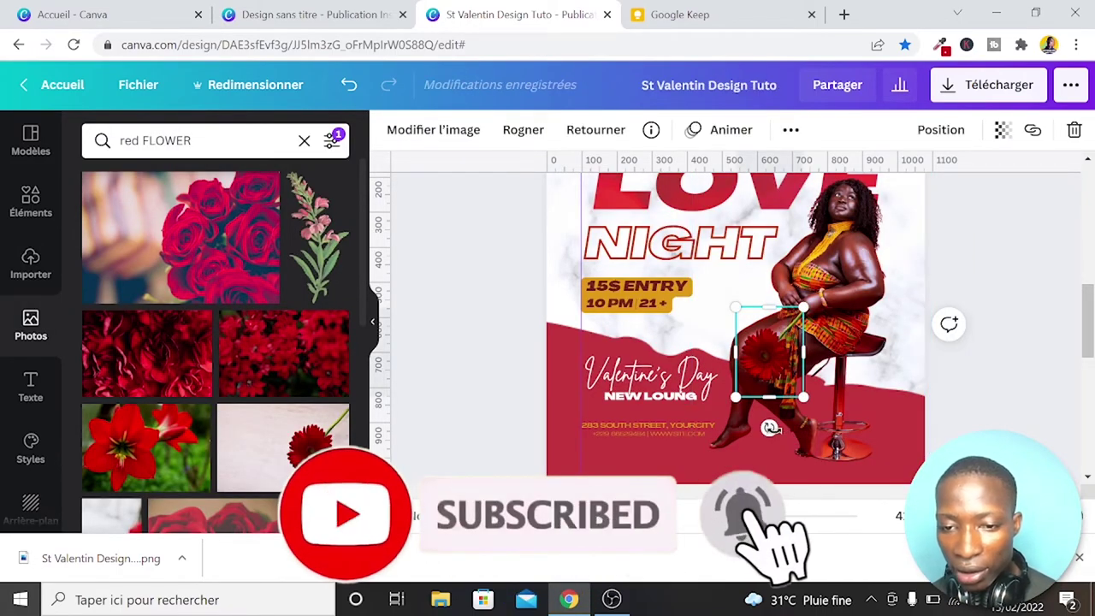
drag(769, 428, 700, 322)
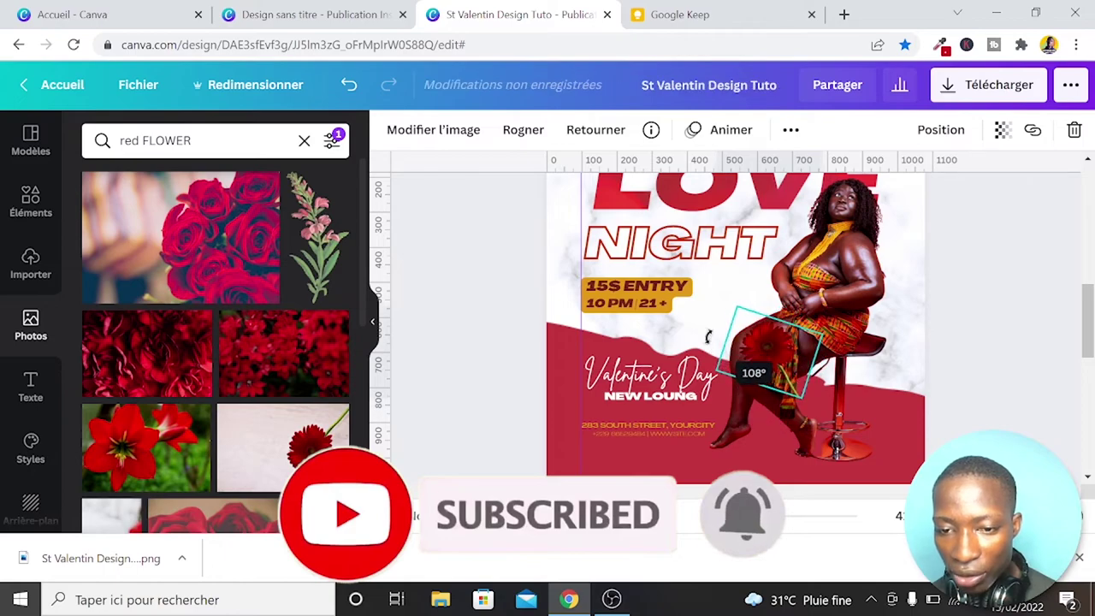
mouse_move(775, 359)
mouse_down()
mouse_move(735, 295)
mouse_move(775, 323)
mouse_up()
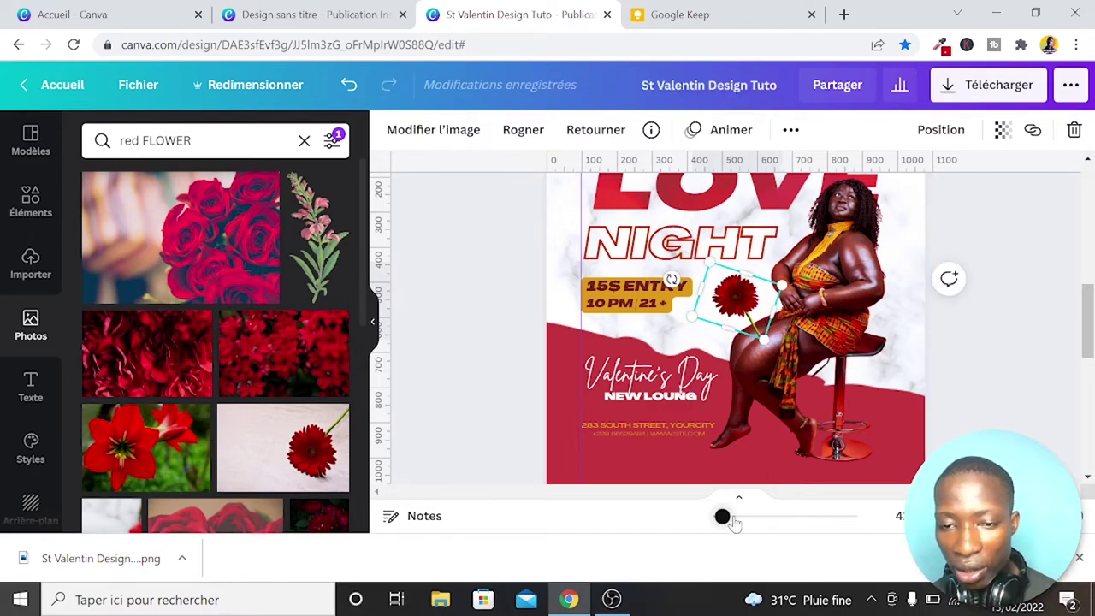
drag(722, 516, 752, 518)
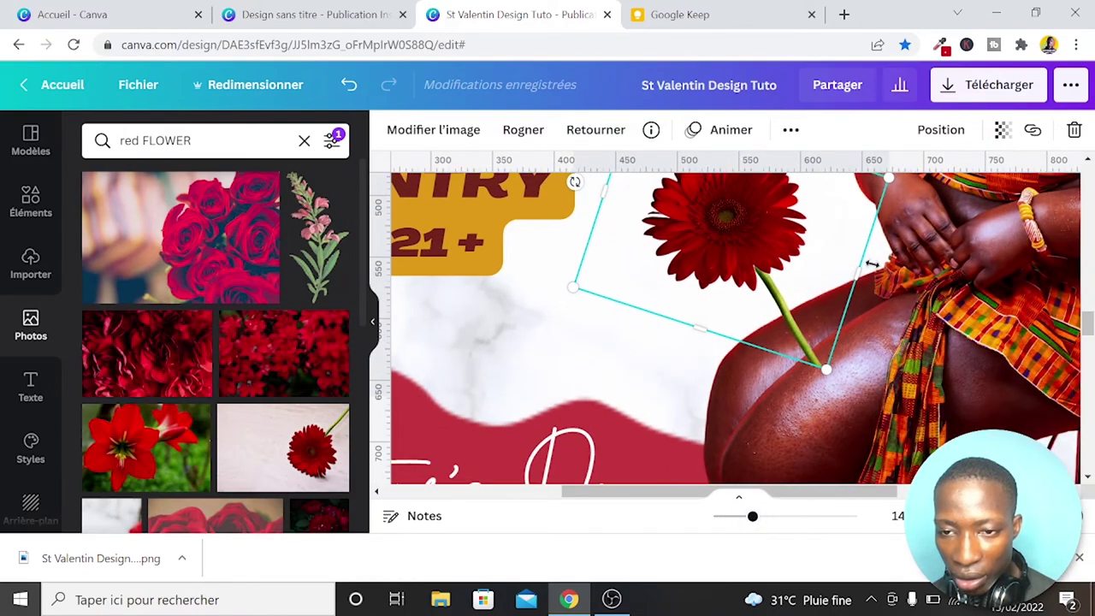
drag(857, 278, 844, 271)
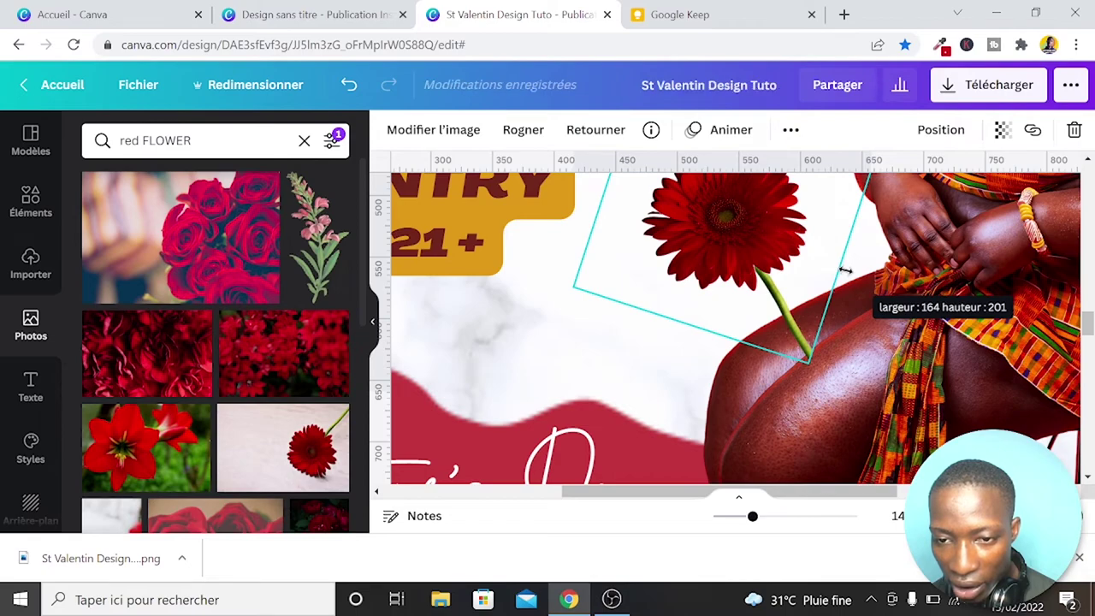
drag(844, 270, 843, 268)
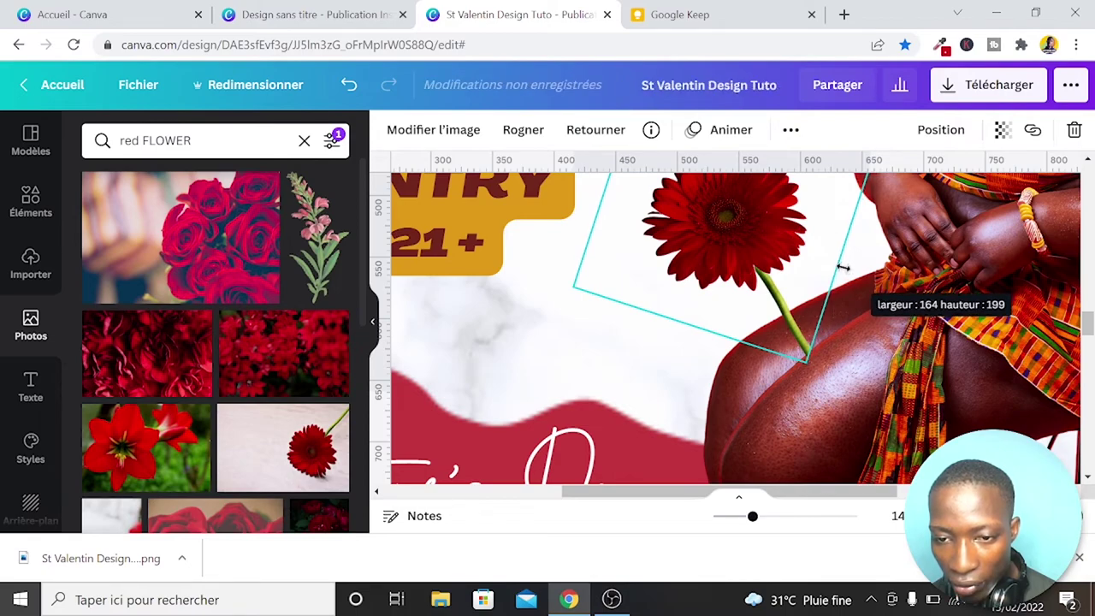
drag(842, 268, 872, 299)
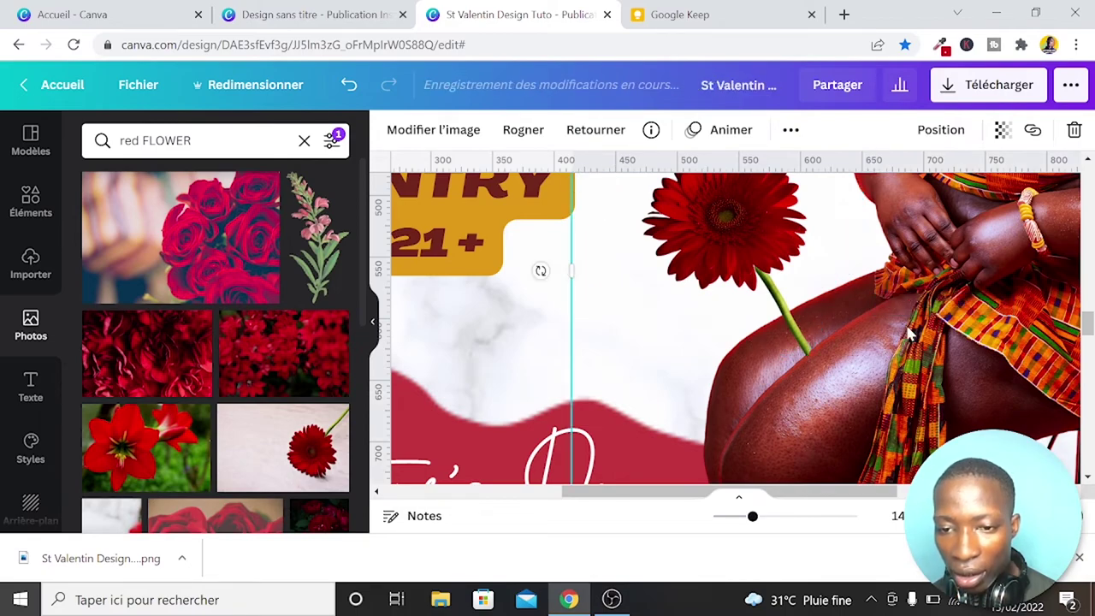
click(789, 286)
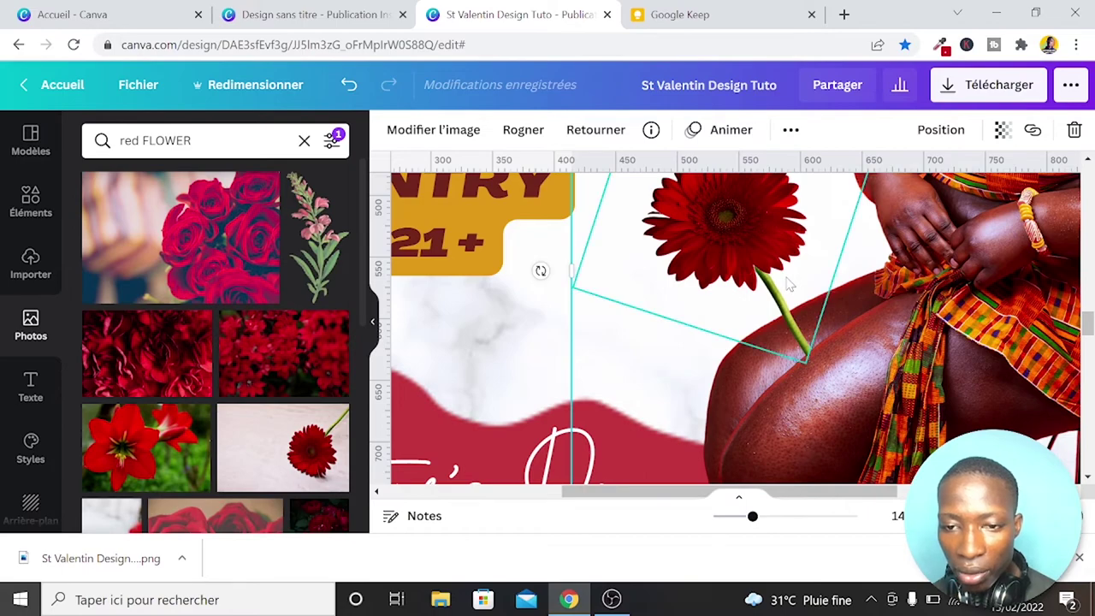
Raise the thigh gerbera's Flou (blur) to about 23 under Ajuster
click(438, 133)
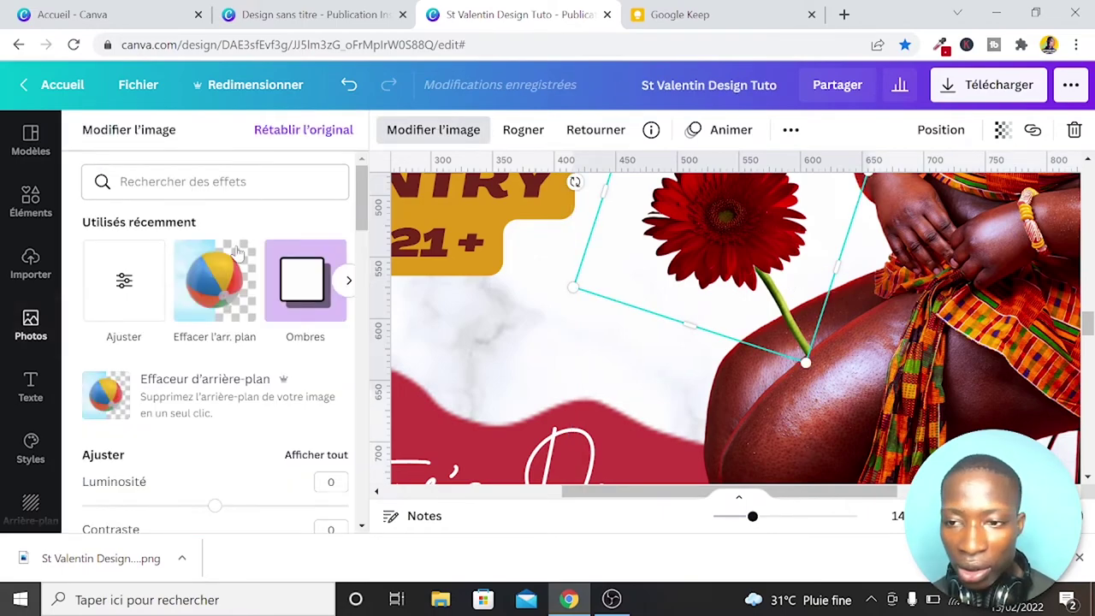
click(124, 280)
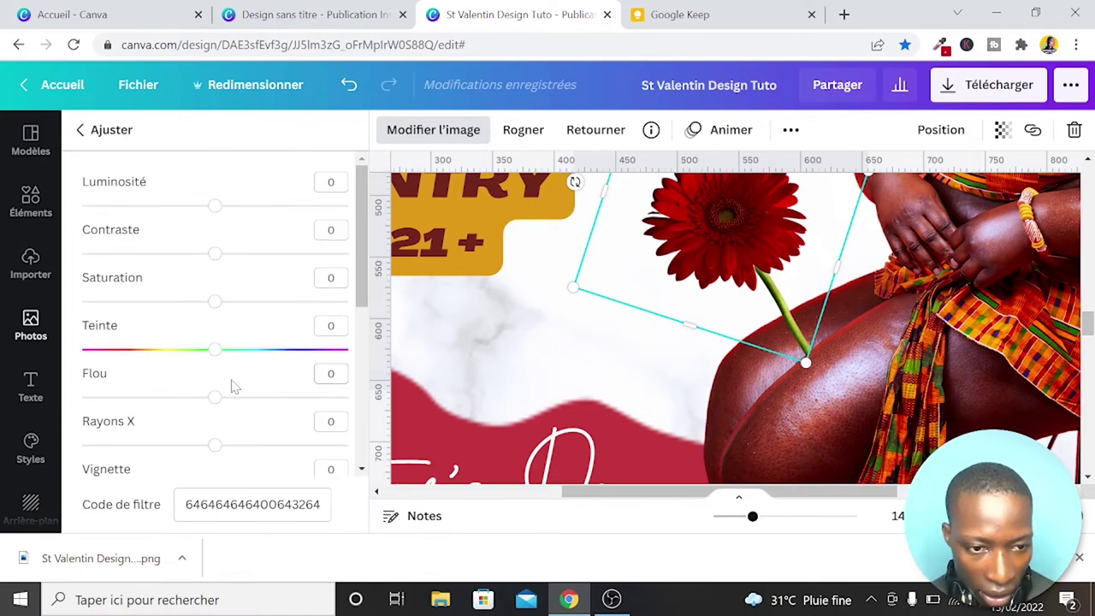
drag(216, 397, 234, 397)
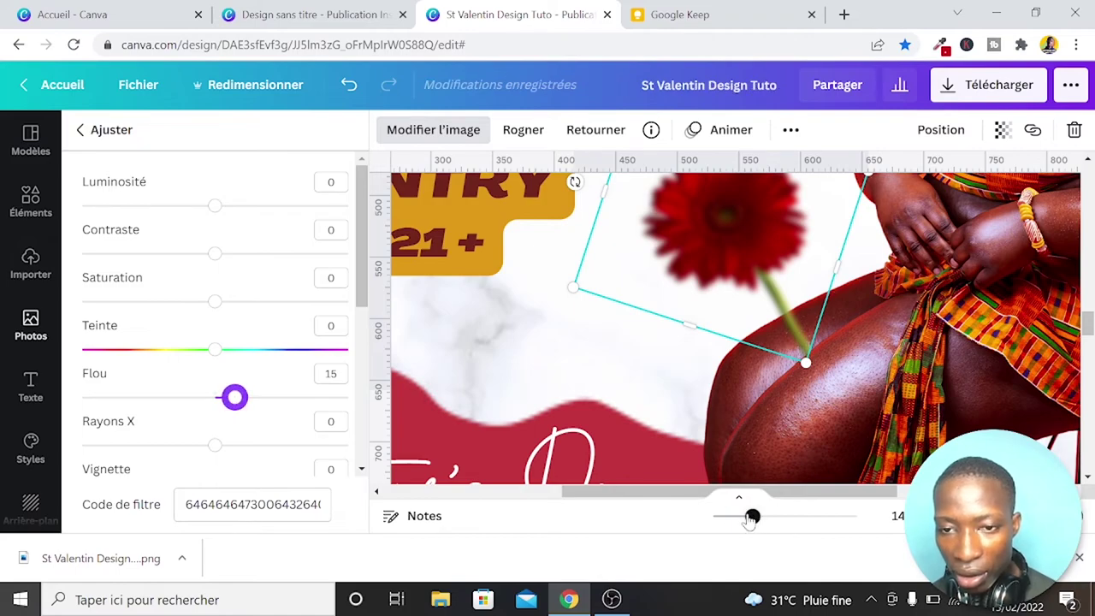
drag(752, 516, 723, 517)
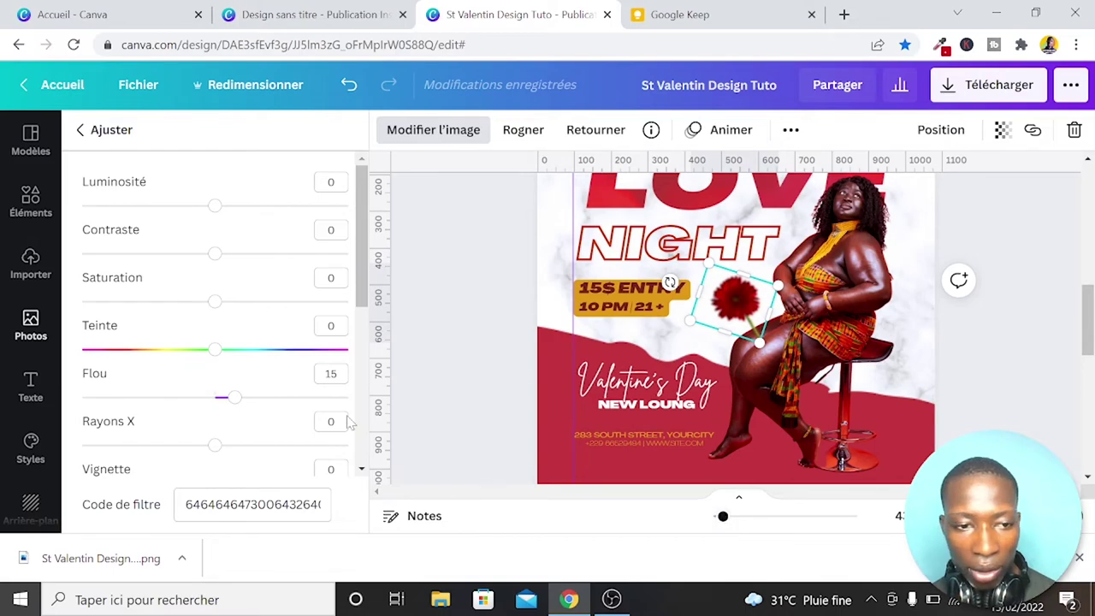
mouse_move(238, 398)
mouse_down()
mouse_move(262, 399)
mouse_move(246, 404)
mouse_up()
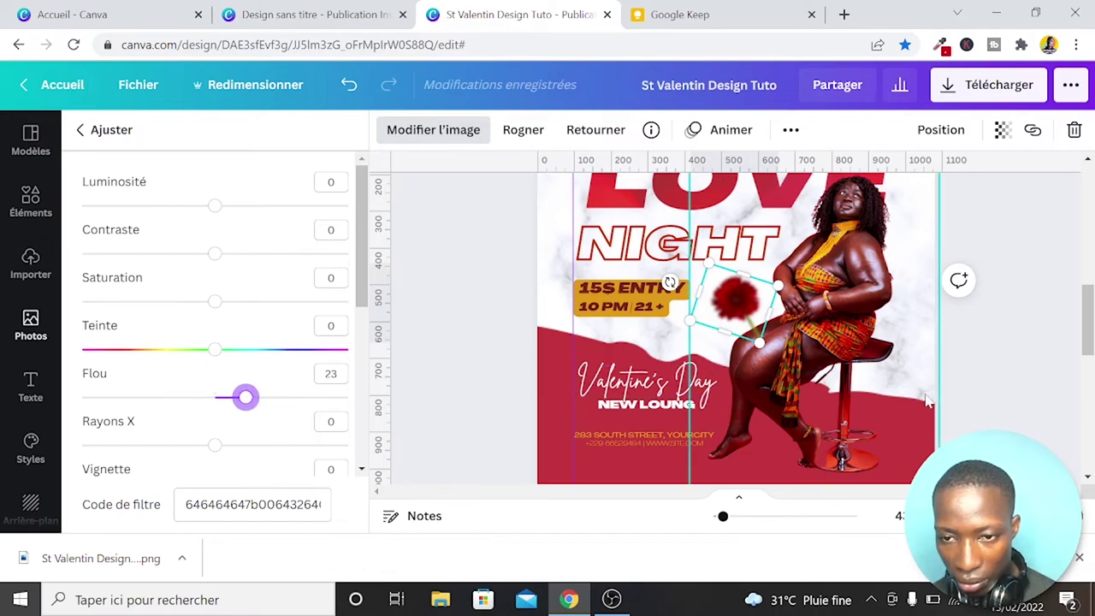
click(978, 388)
scroll(856, 453, down, 2)
Delete the blank page 3 and present the two-page design fullscreen
mouse_move(723, 518)
mouse_down()
mouse_move(711, 517)
mouse_move(720, 517)
mouse_up()
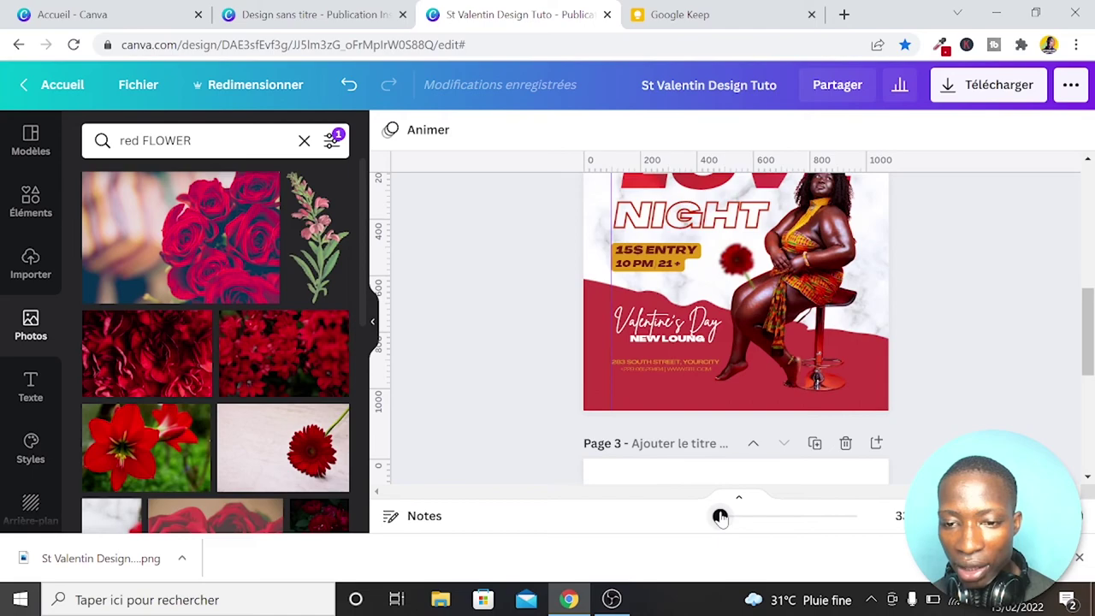
click(845, 443)
click(847, 448)
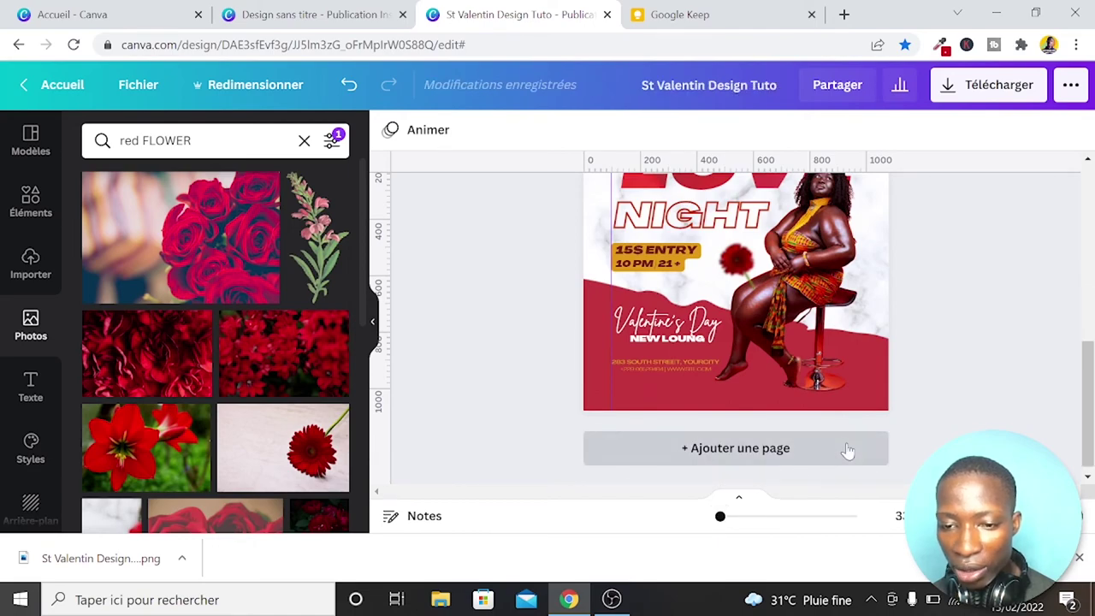
scroll(956, 246, up, 2)
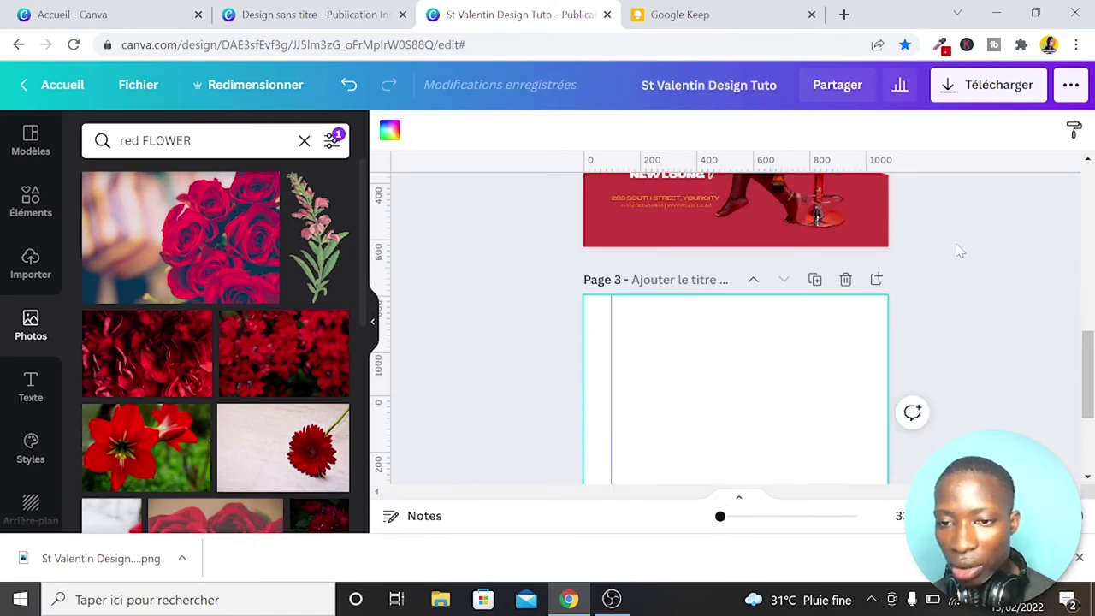
click(847, 289)
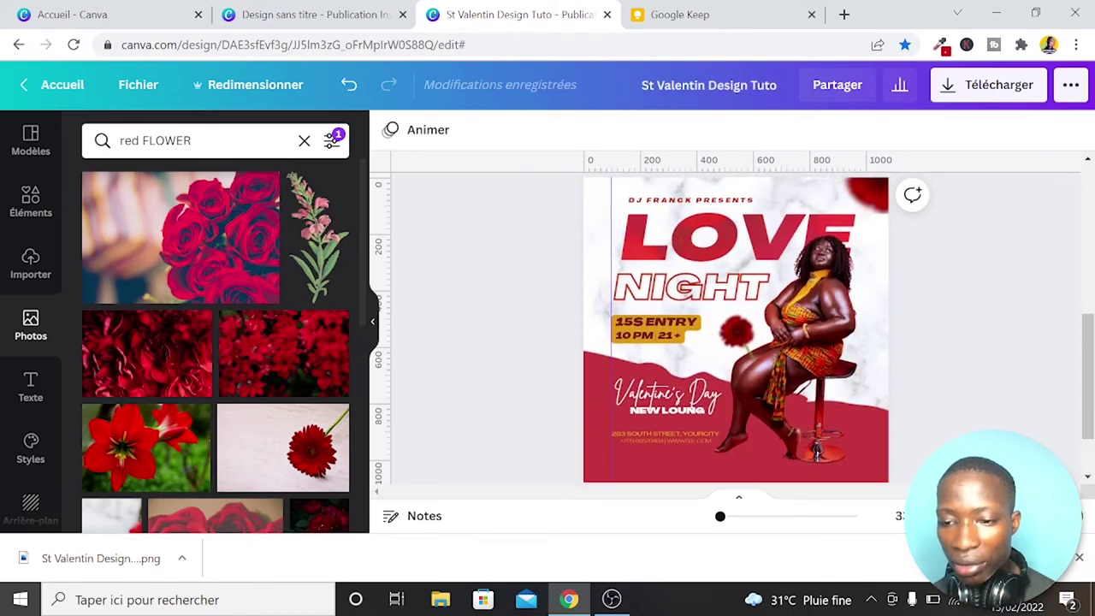
key(ctrl+alt+p)
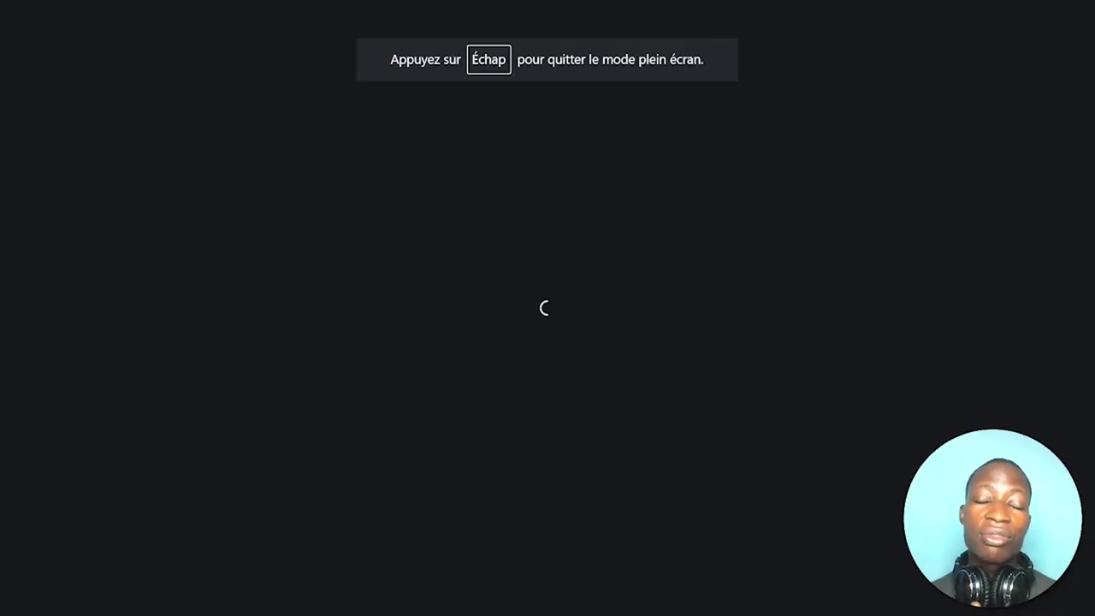